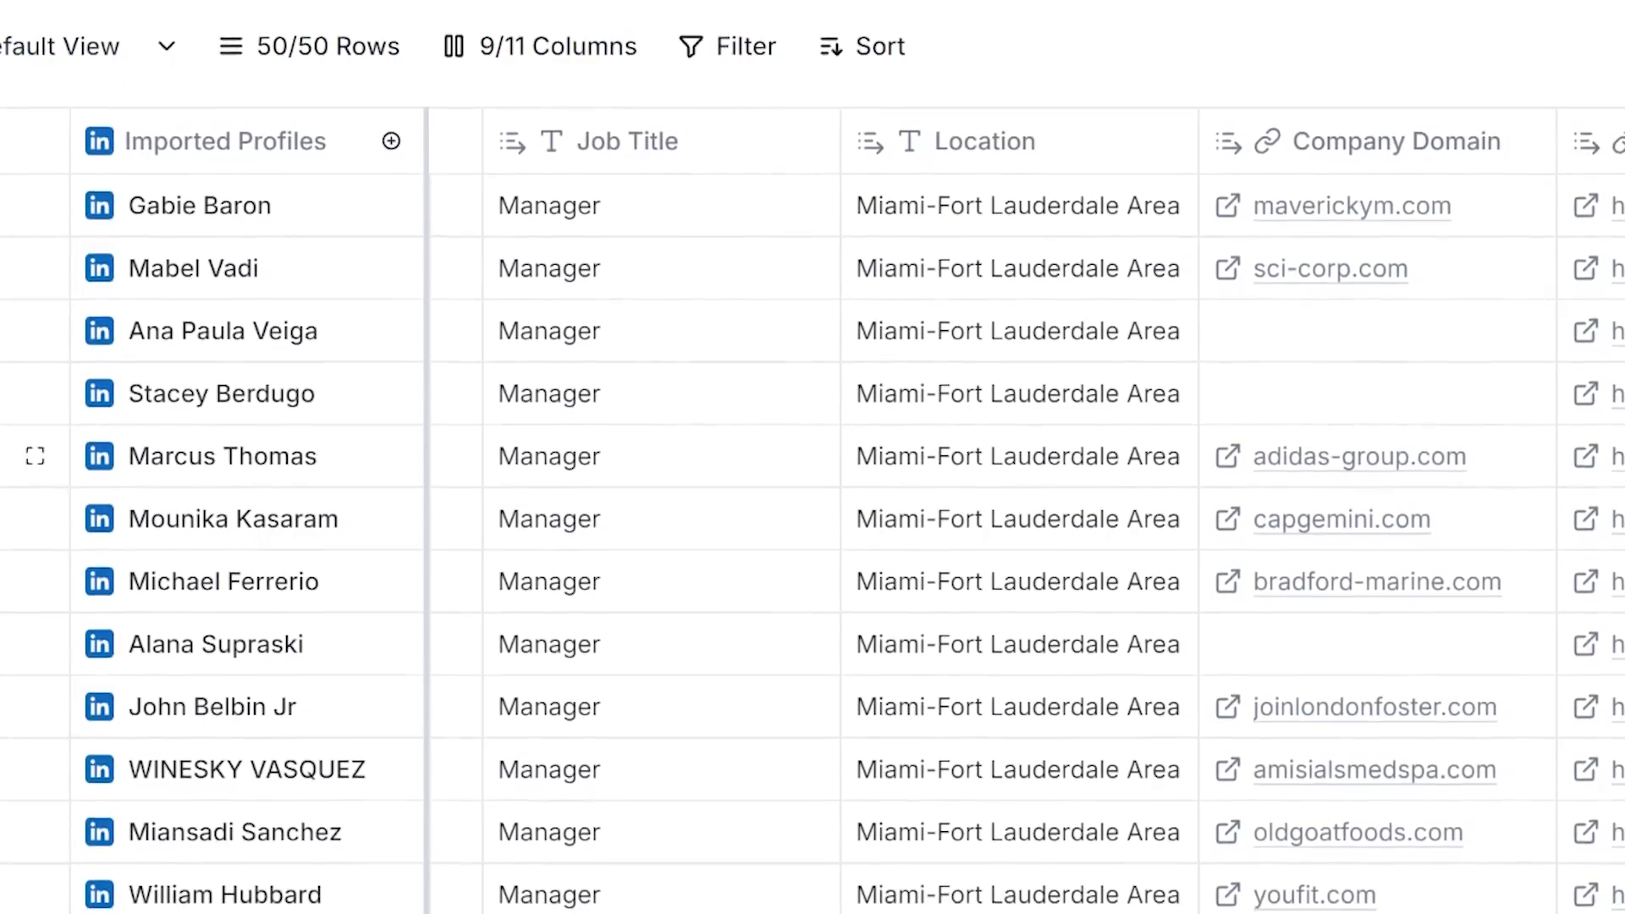
{"action": "scroll", "coordinate": [812, 508], "scroll_direction": "down", "scroll_amount": 15}
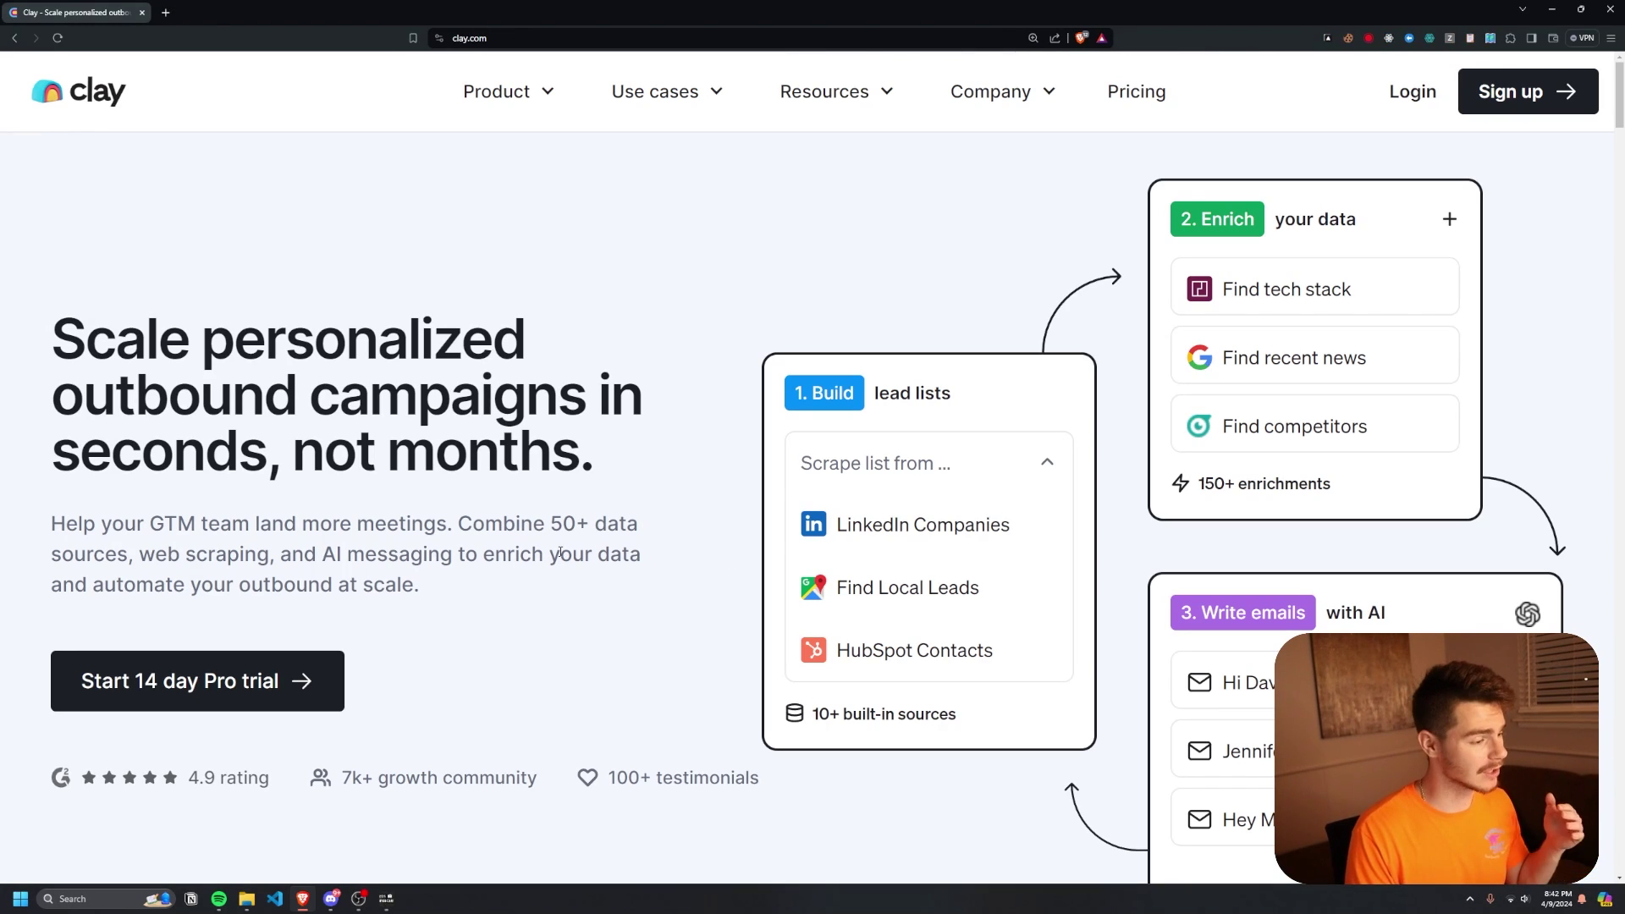
{"action": "left_click_drag", "start_coordinate": [546, 523], "coordinate": [607, 524]}
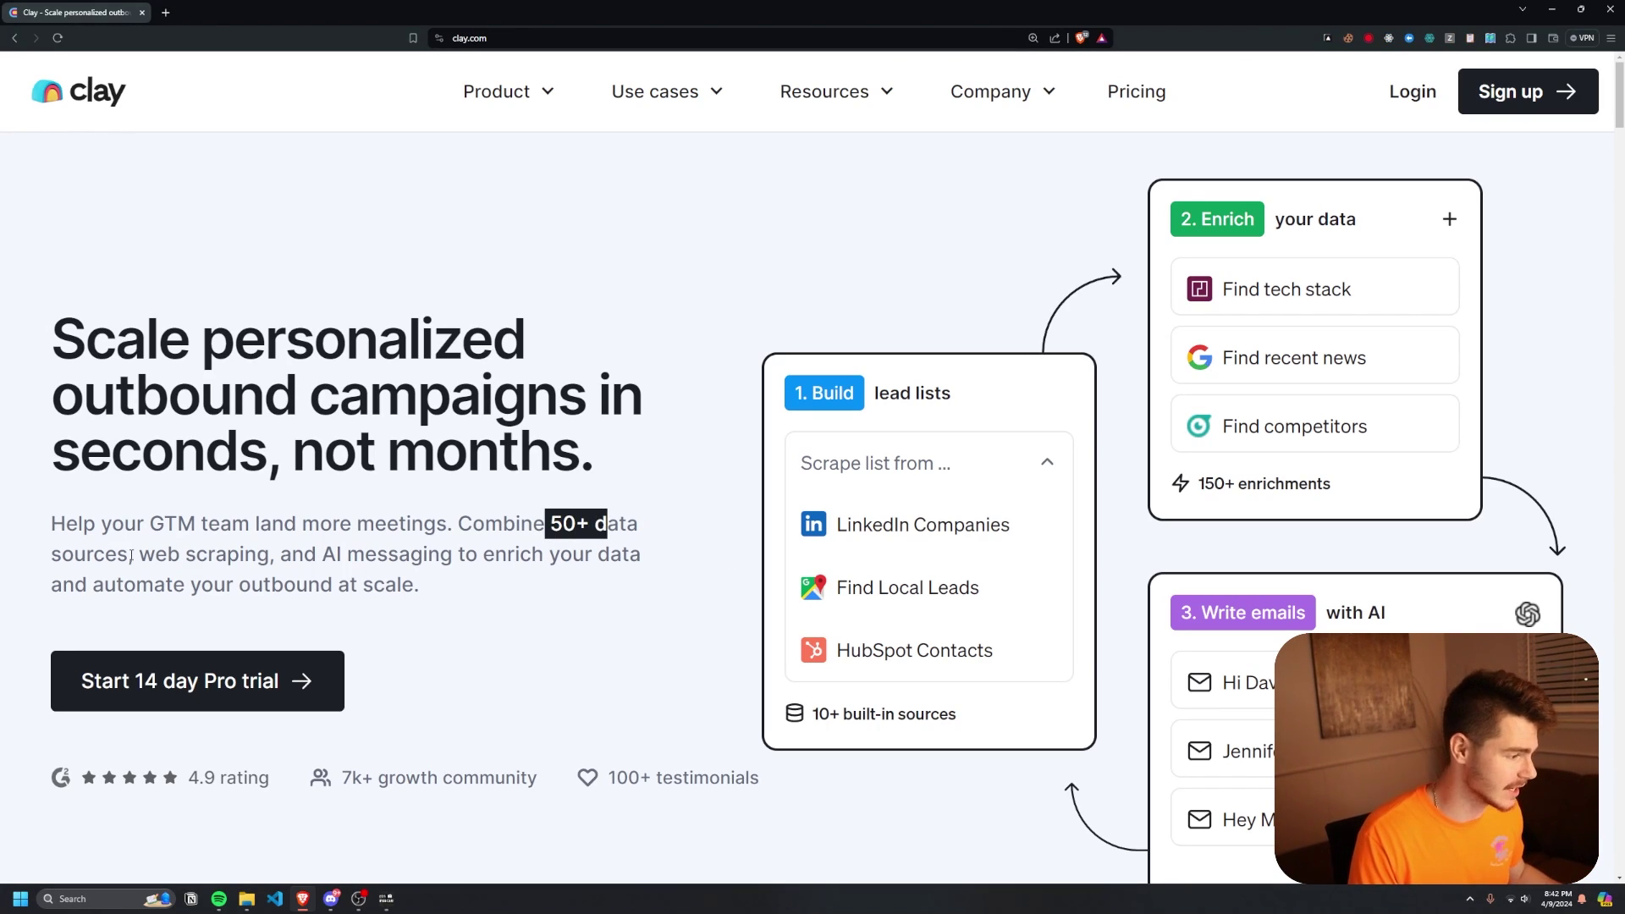
{"action": "scroll", "coordinate": [167, 551], "scroll_direction": "down", "scroll_amount": 1}
{"action": "left_click_drag", "start_coordinate": [155, 491], "coordinate": [227, 491]}
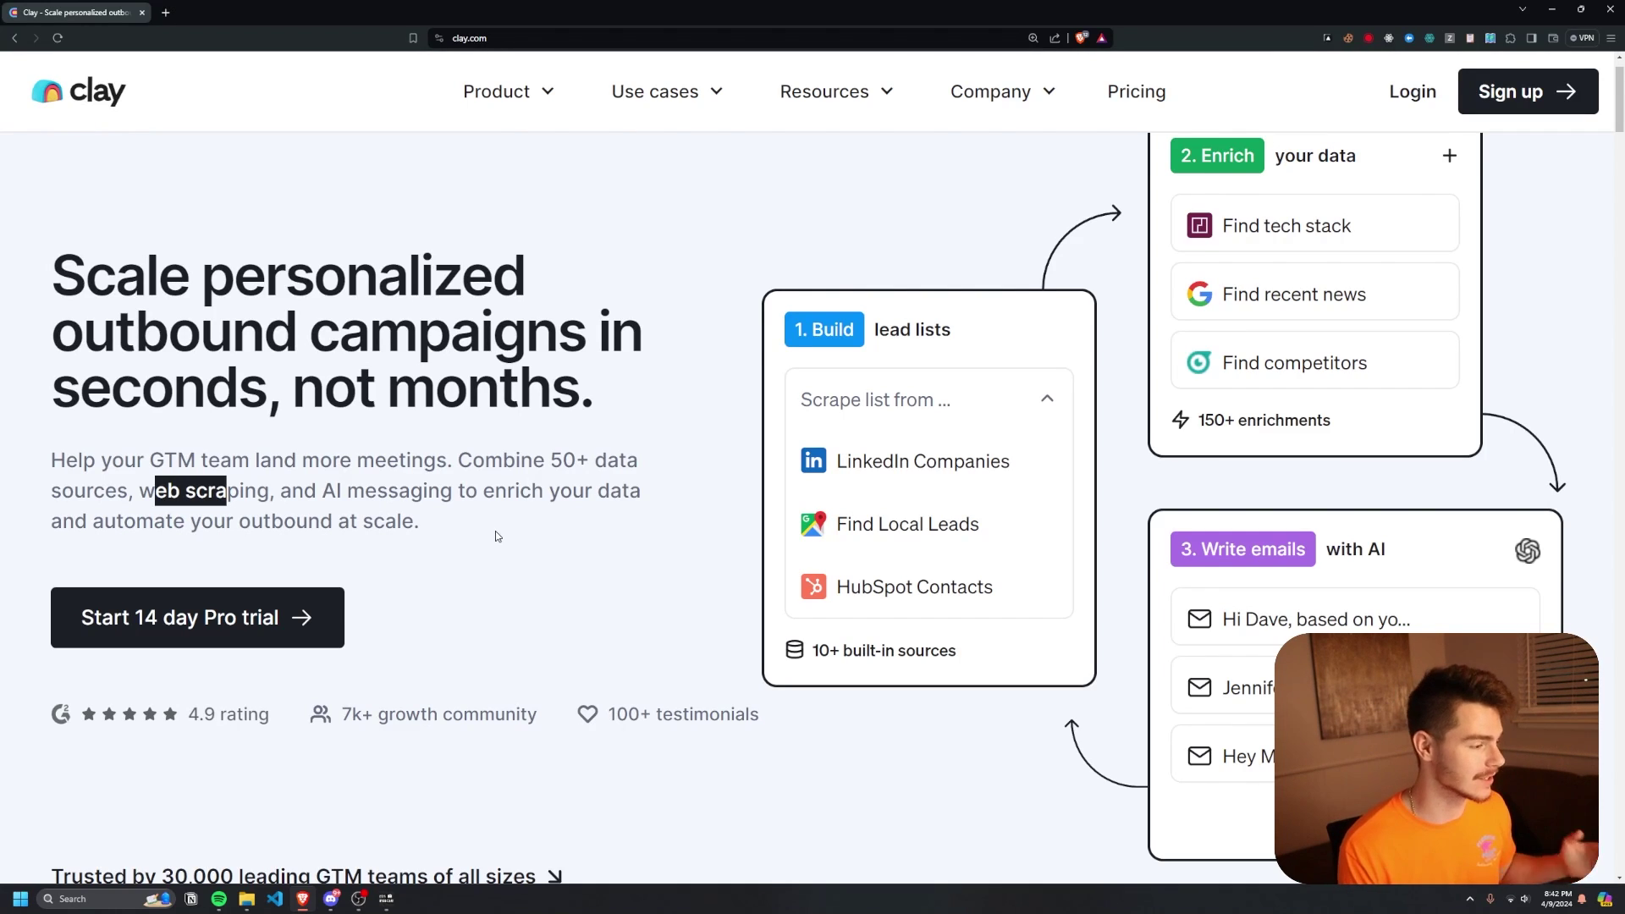
{"action": "left_click", "coordinate": [199, 585]}
{"action": "scroll", "coordinate": [199, 585], "scroll_direction": "up", "scroll_amount": 1}
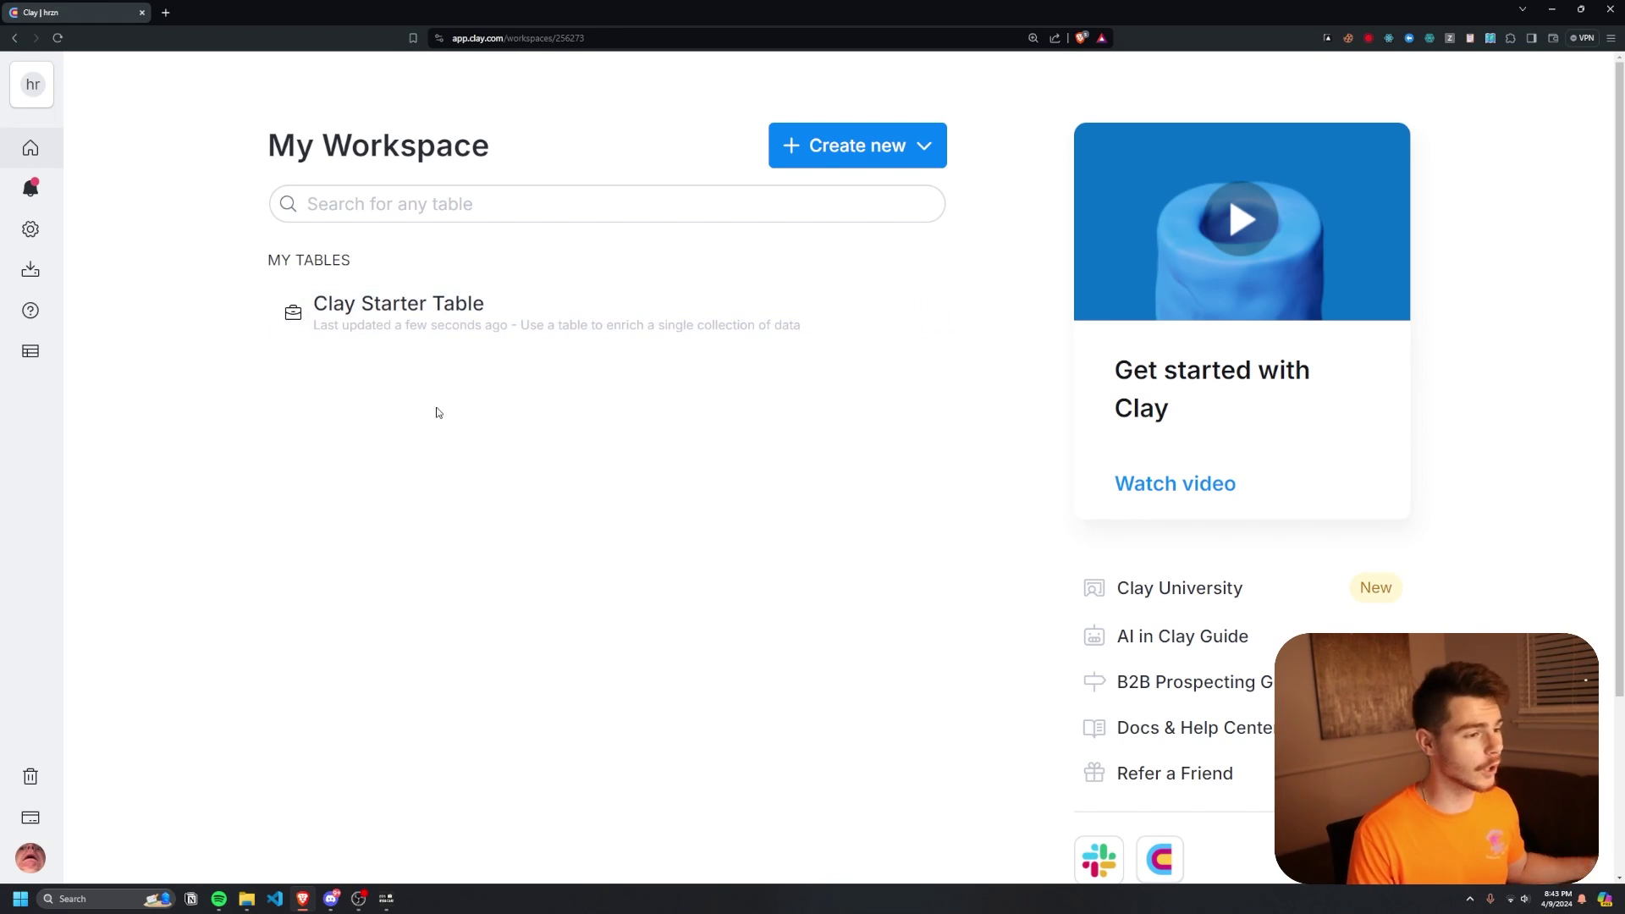
Start a new table that uses Find People from LinkedIn as its data source.
{"action": "left_click", "coordinate": [849, 160]}
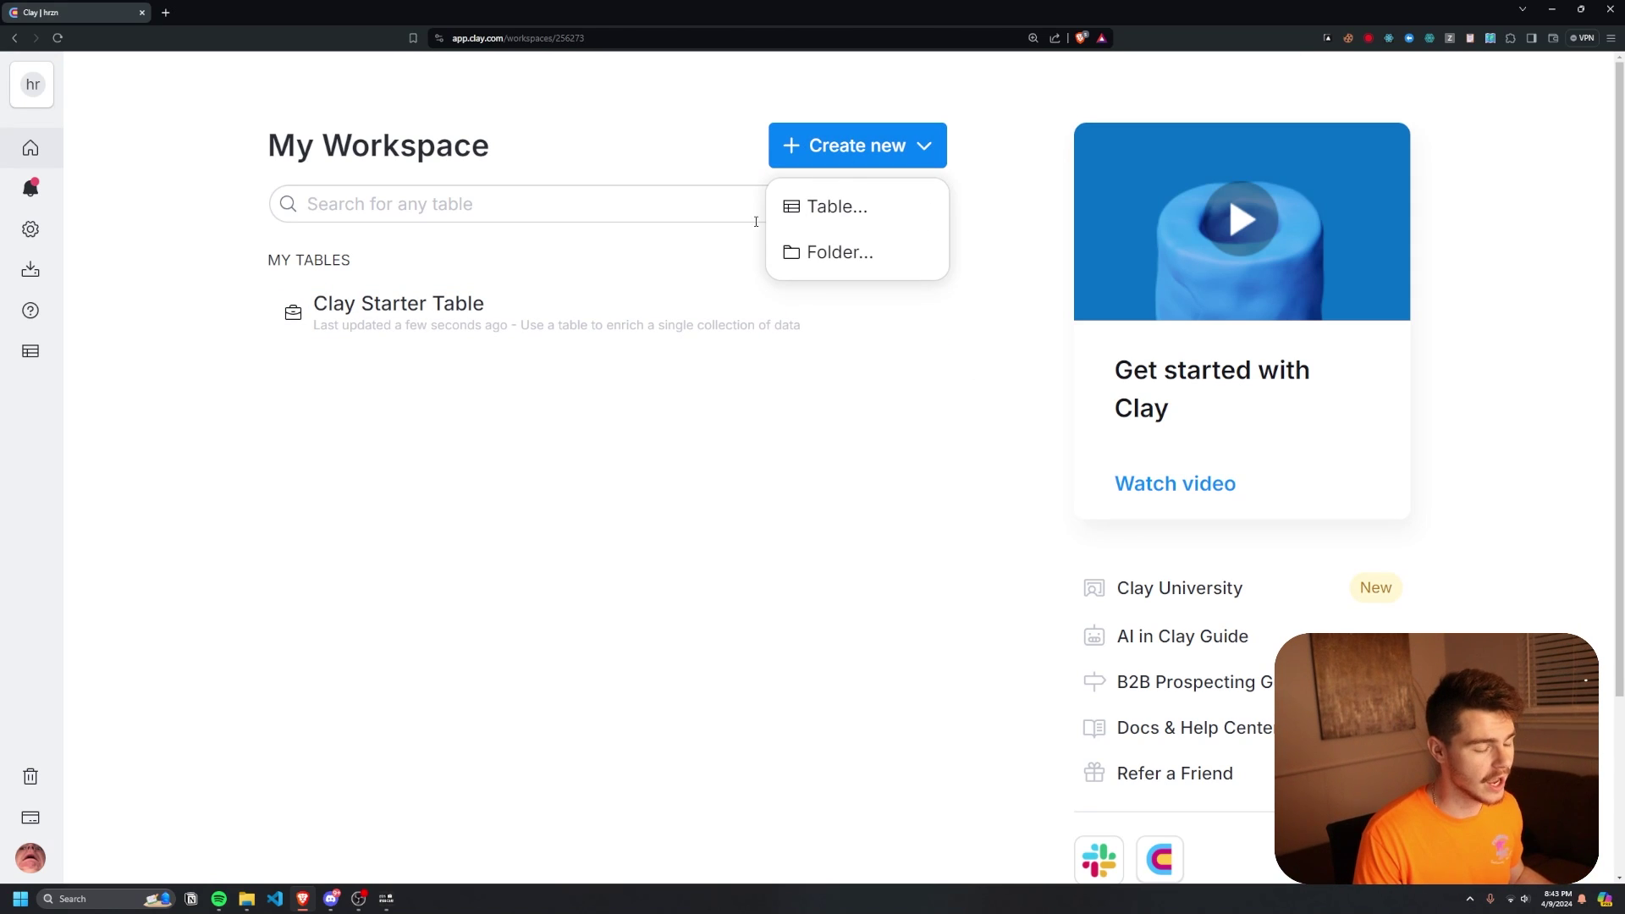
{"action": "left_click", "coordinate": [833, 211]}
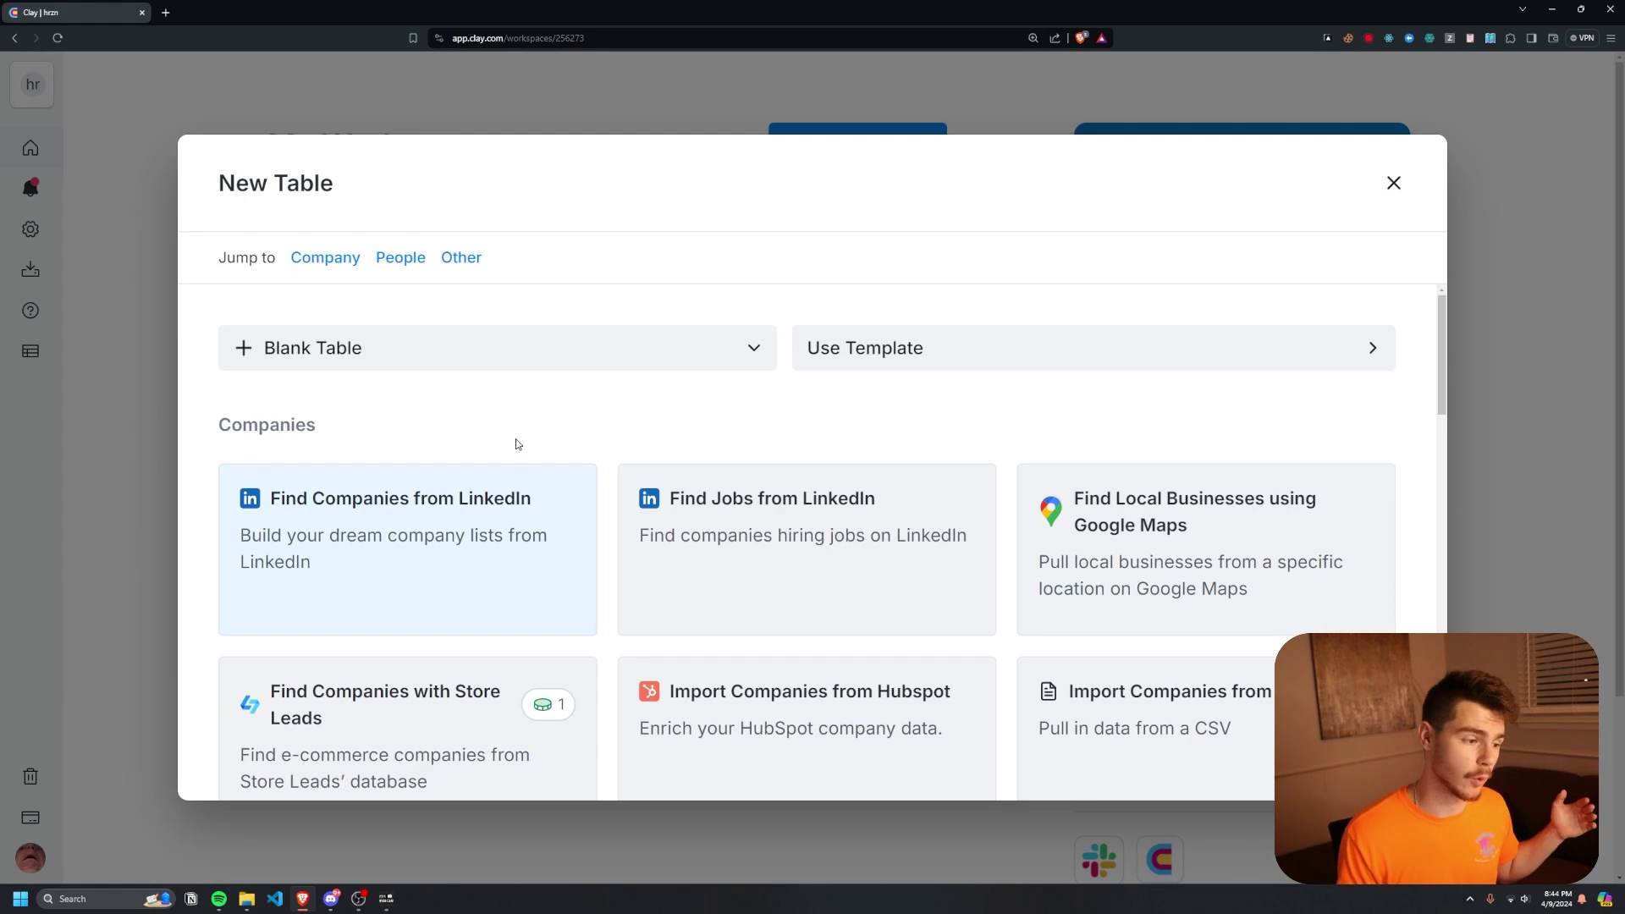
{"action": "scroll", "coordinate": [1147, 548], "scroll_direction": "down", "scroll_amount": 1}
{"action": "scroll", "coordinate": [1147, 548], "scroll_direction": "down", "scroll_amount": 6}
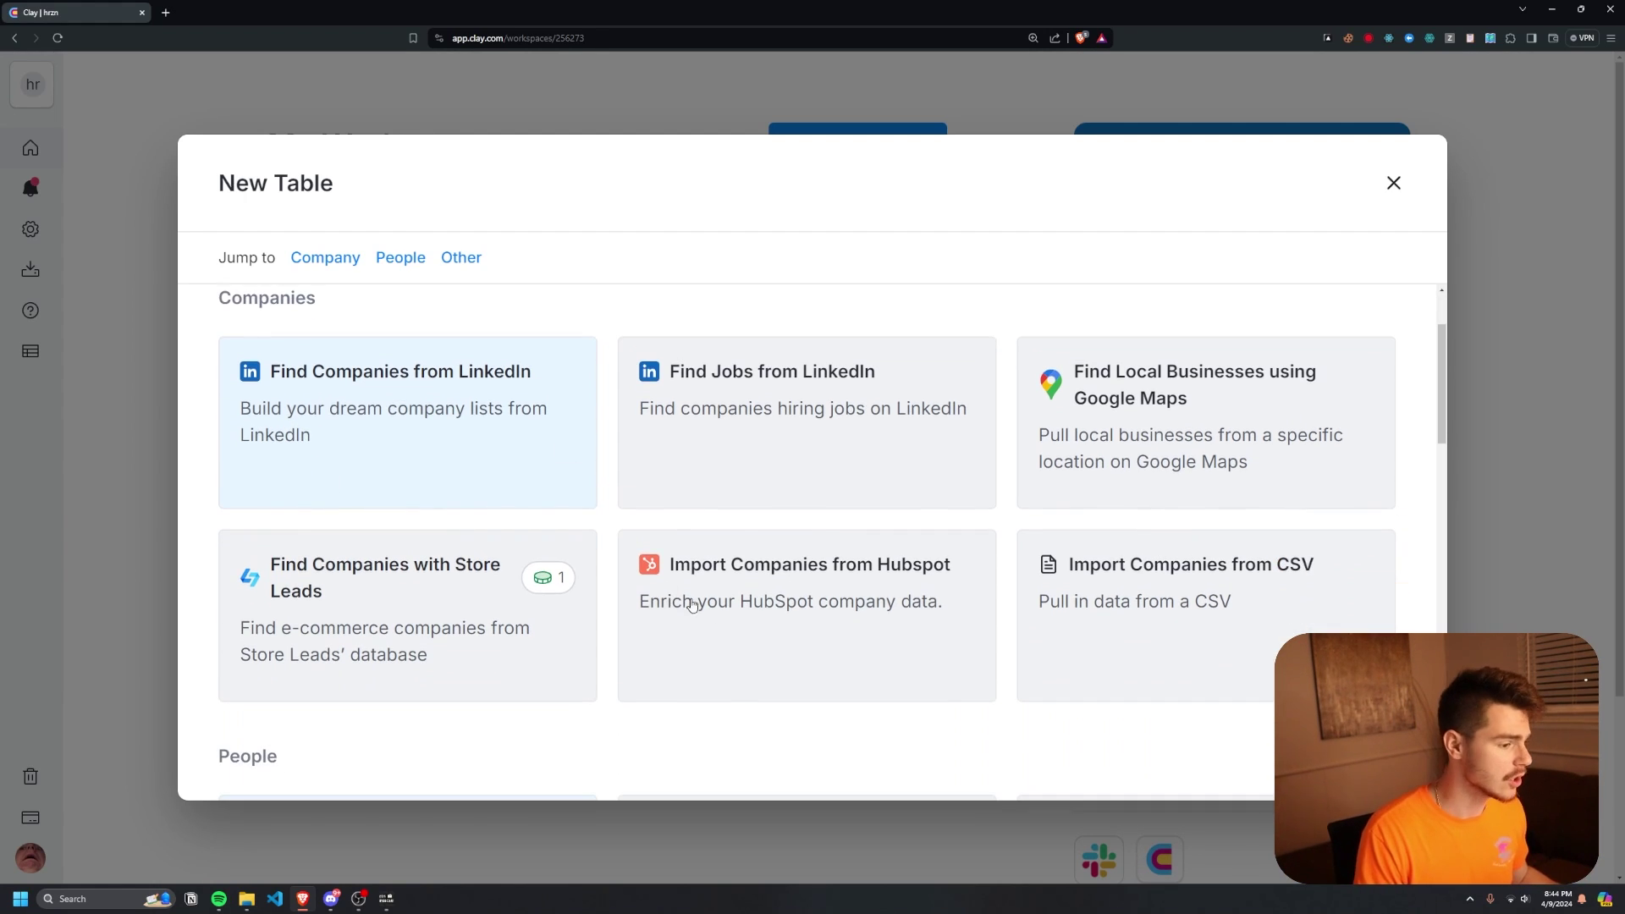
{"action": "scroll", "coordinate": [854, 571], "scroll_direction": "down", "scroll_amount": 7}
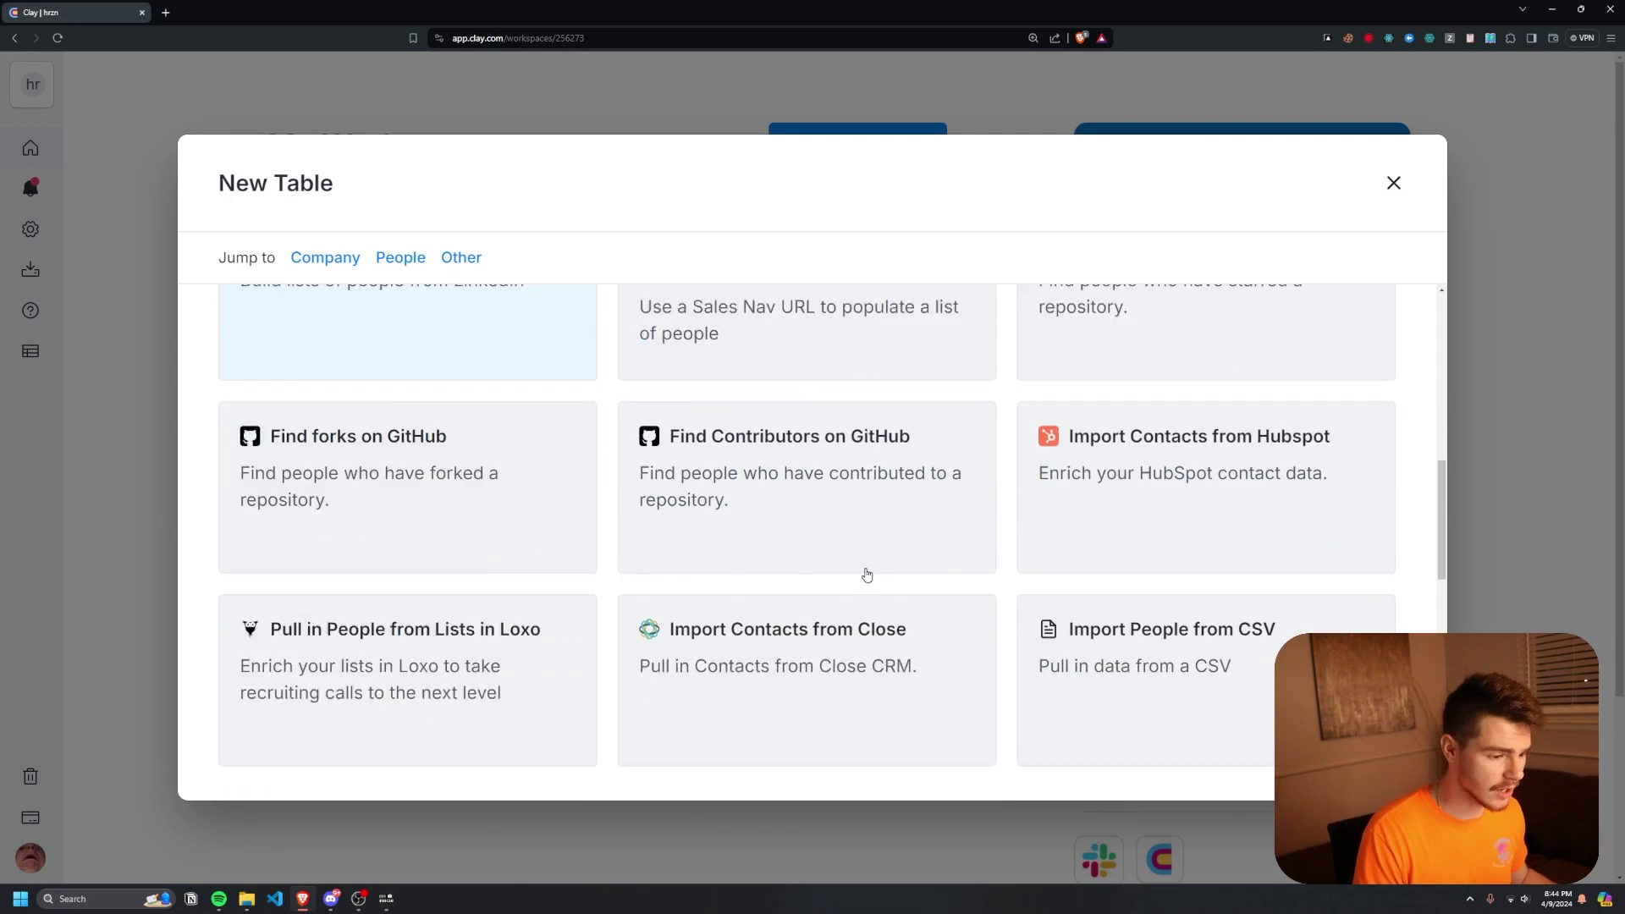
{"action": "scroll", "coordinate": [835, 542], "scroll_direction": "down", "scroll_amount": 3}
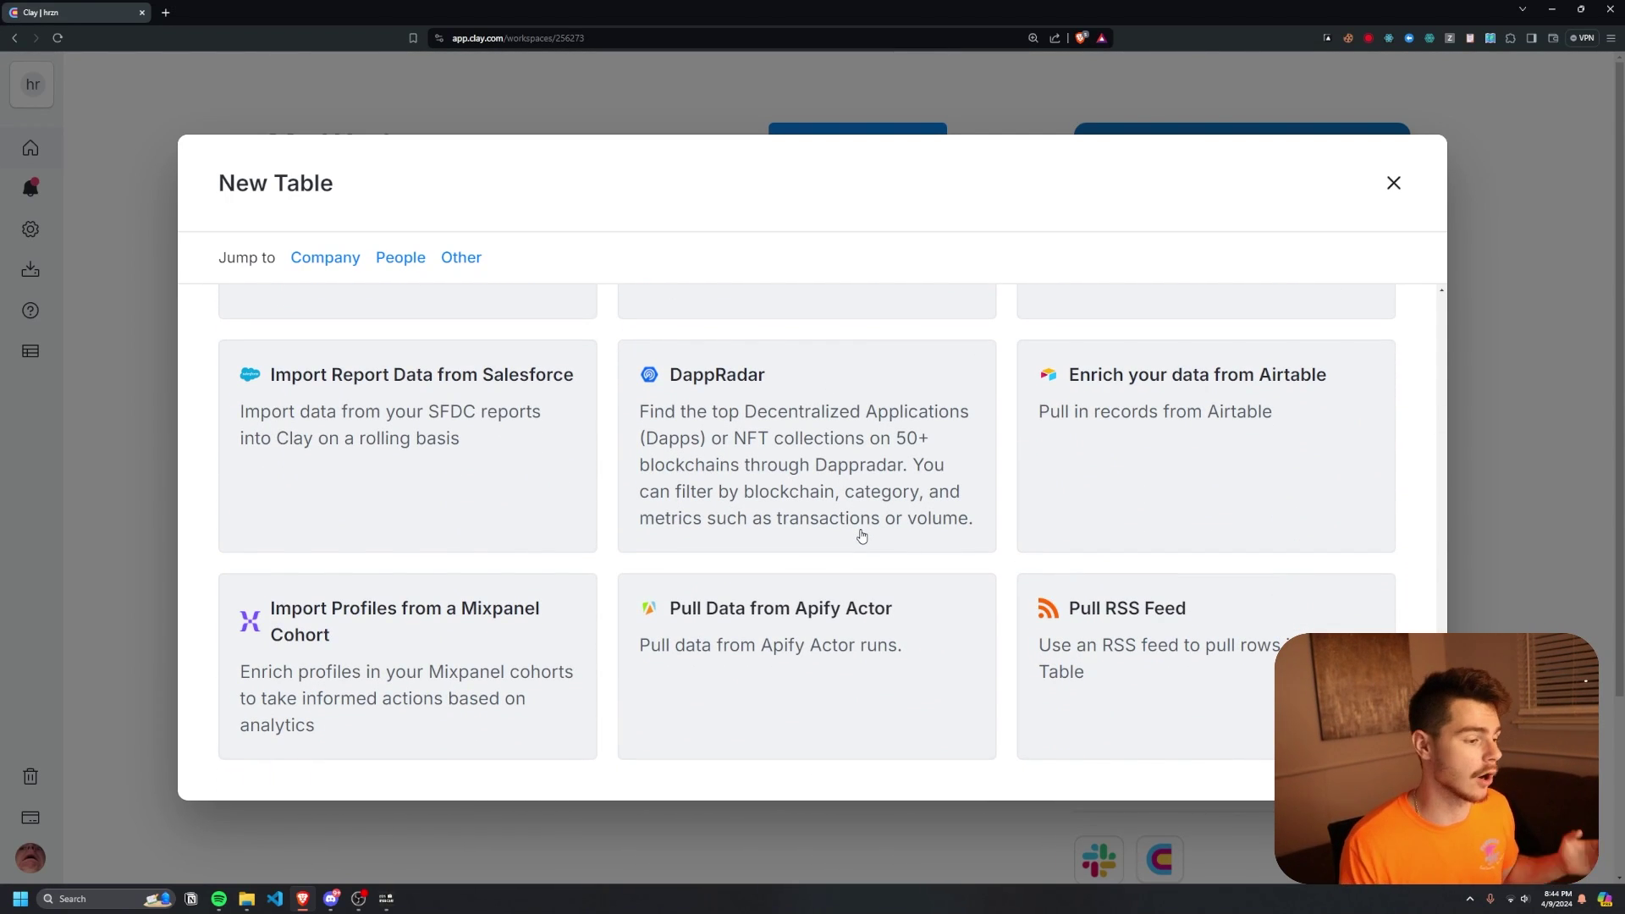
{"action": "right_click", "coordinate": [770, 593]}
{"action": "scroll", "coordinate": [761, 588], "scroll_direction": "up", "scroll_amount": 15}
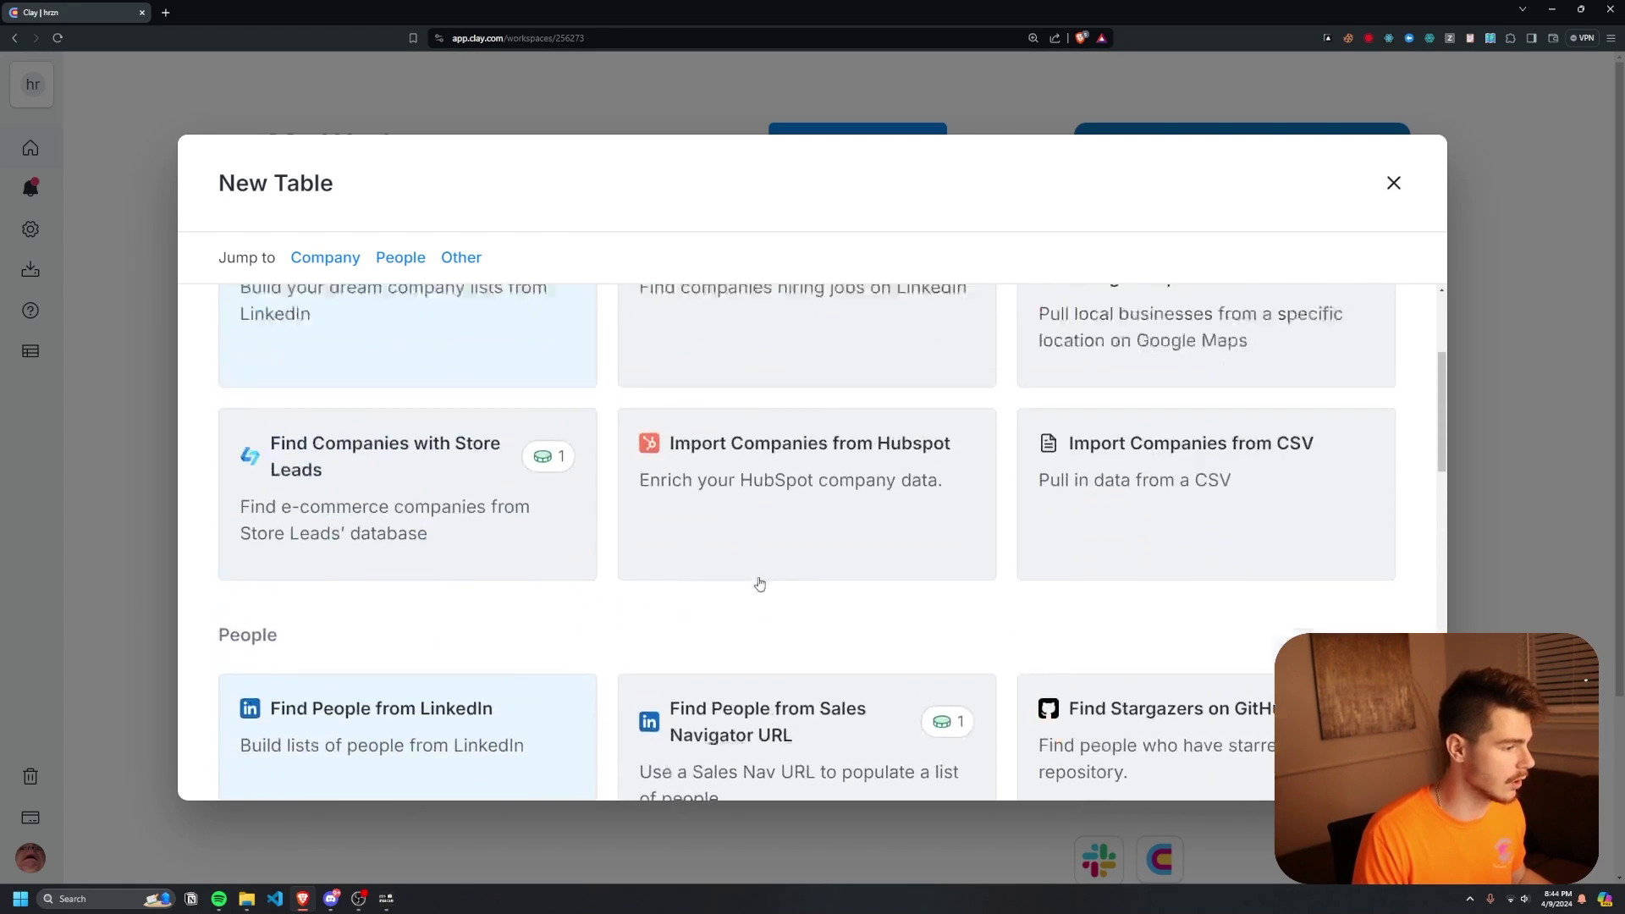
{"action": "scroll", "coordinate": [759, 584], "scroll_direction": "up", "scroll_amount": 3}
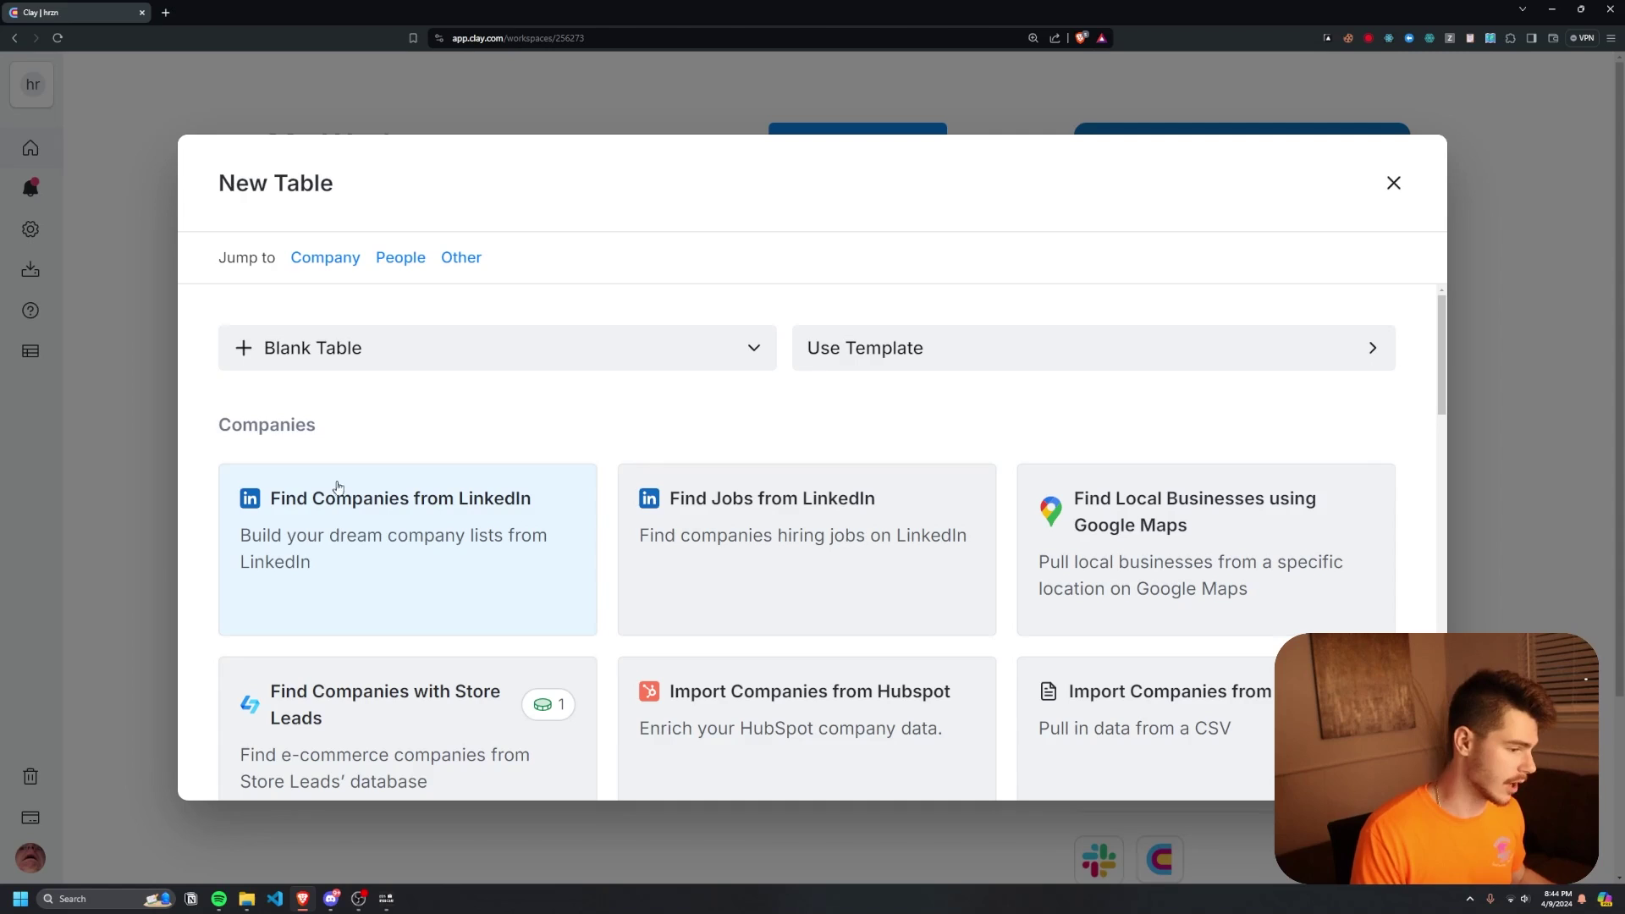
{"action": "scroll", "coordinate": [767, 577], "scroll_direction": "down", "scroll_amount": 4}
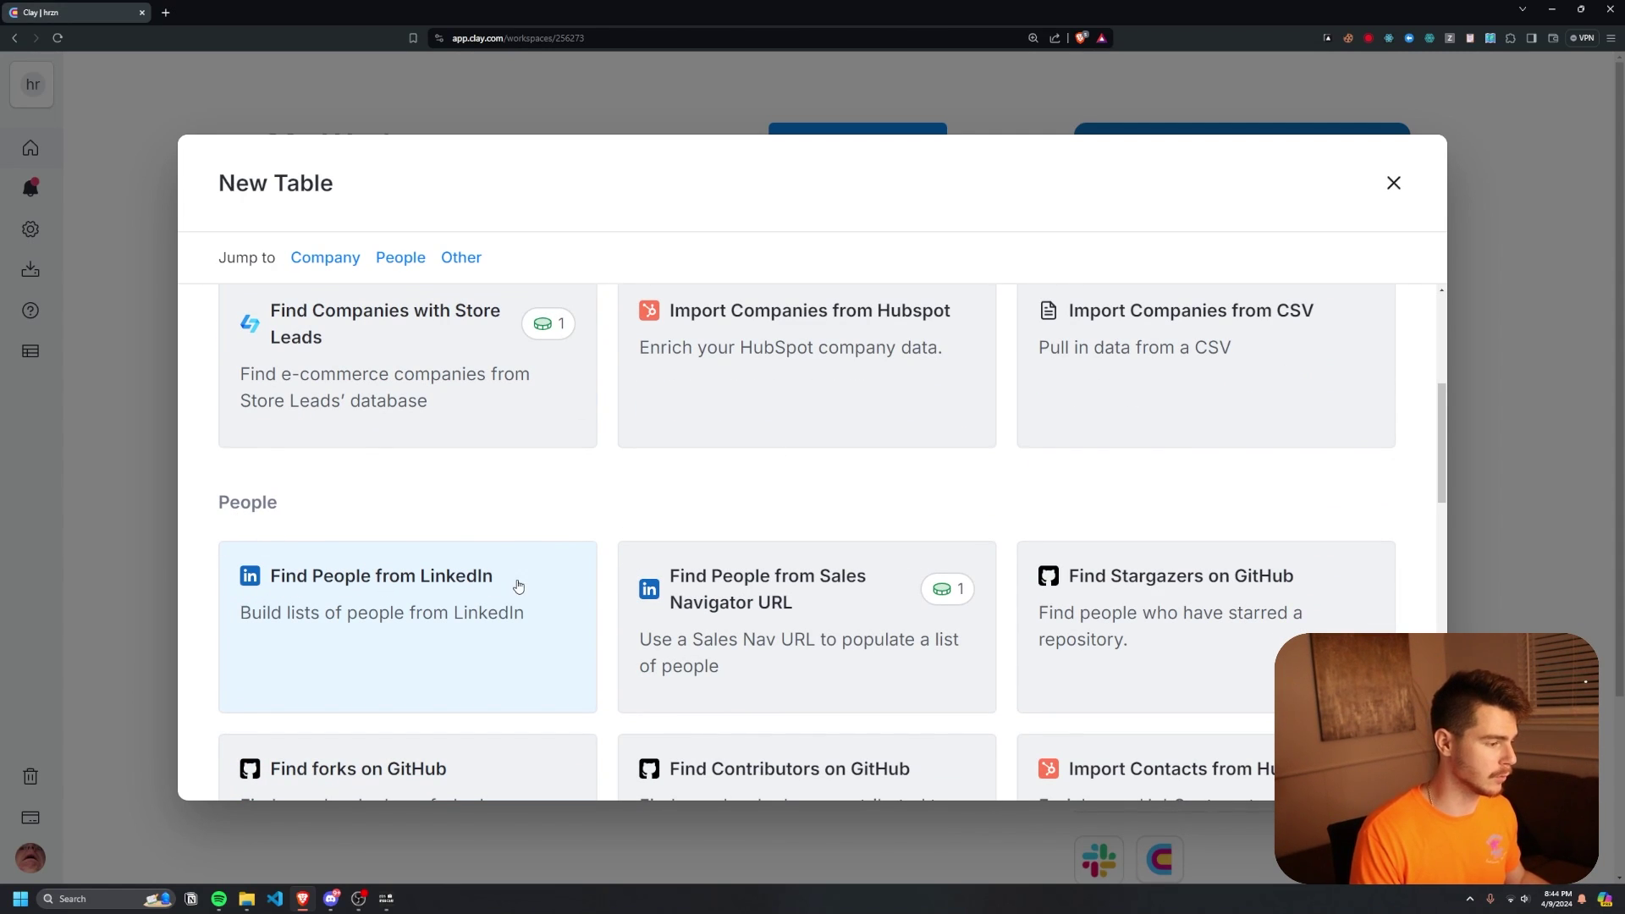
{"action": "scroll", "coordinate": [500, 574], "scroll_direction": "down", "scroll_amount": 1}
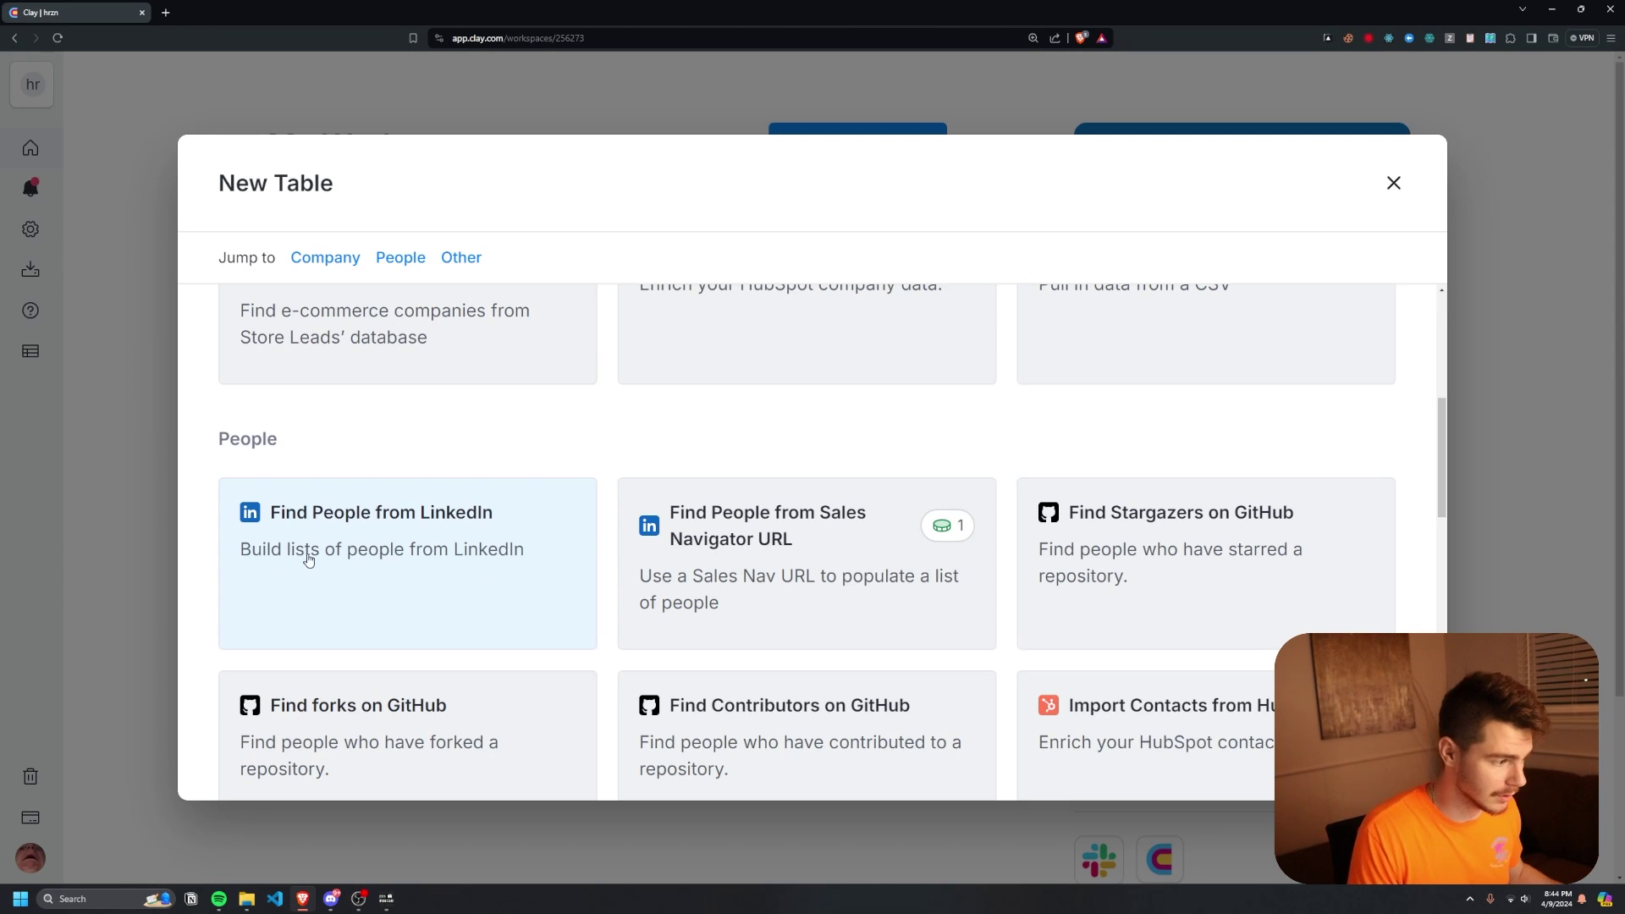
{"action": "left_click", "coordinate": [506, 574]}
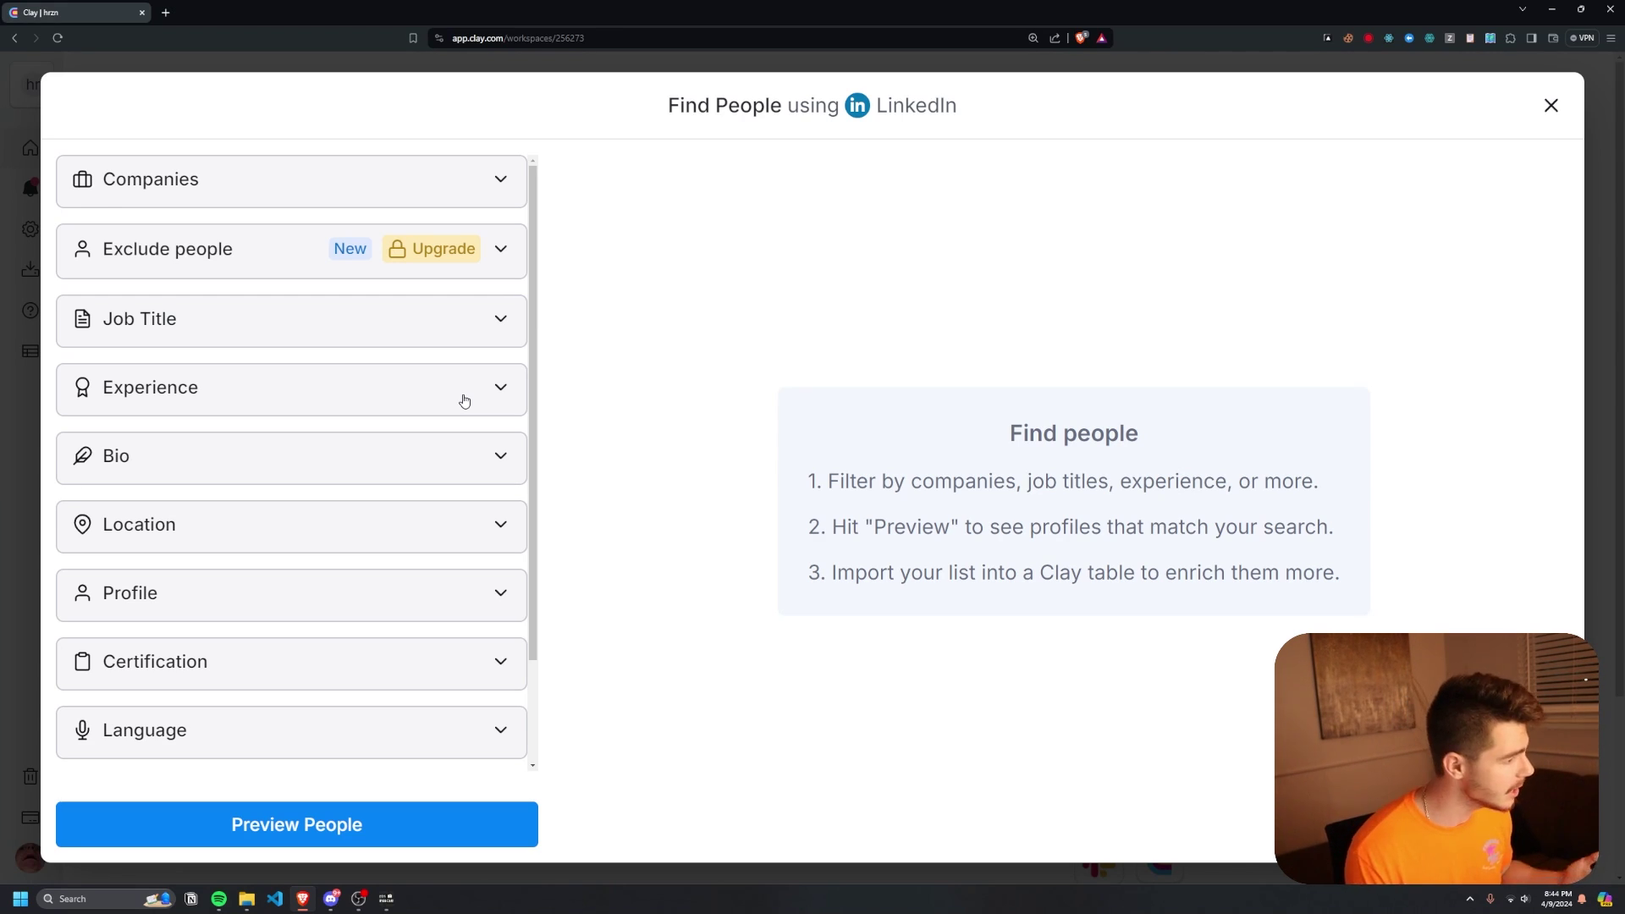
Restrict the people search to the location Florida.
{"action": "left_click", "coordinate": [161, 319]}
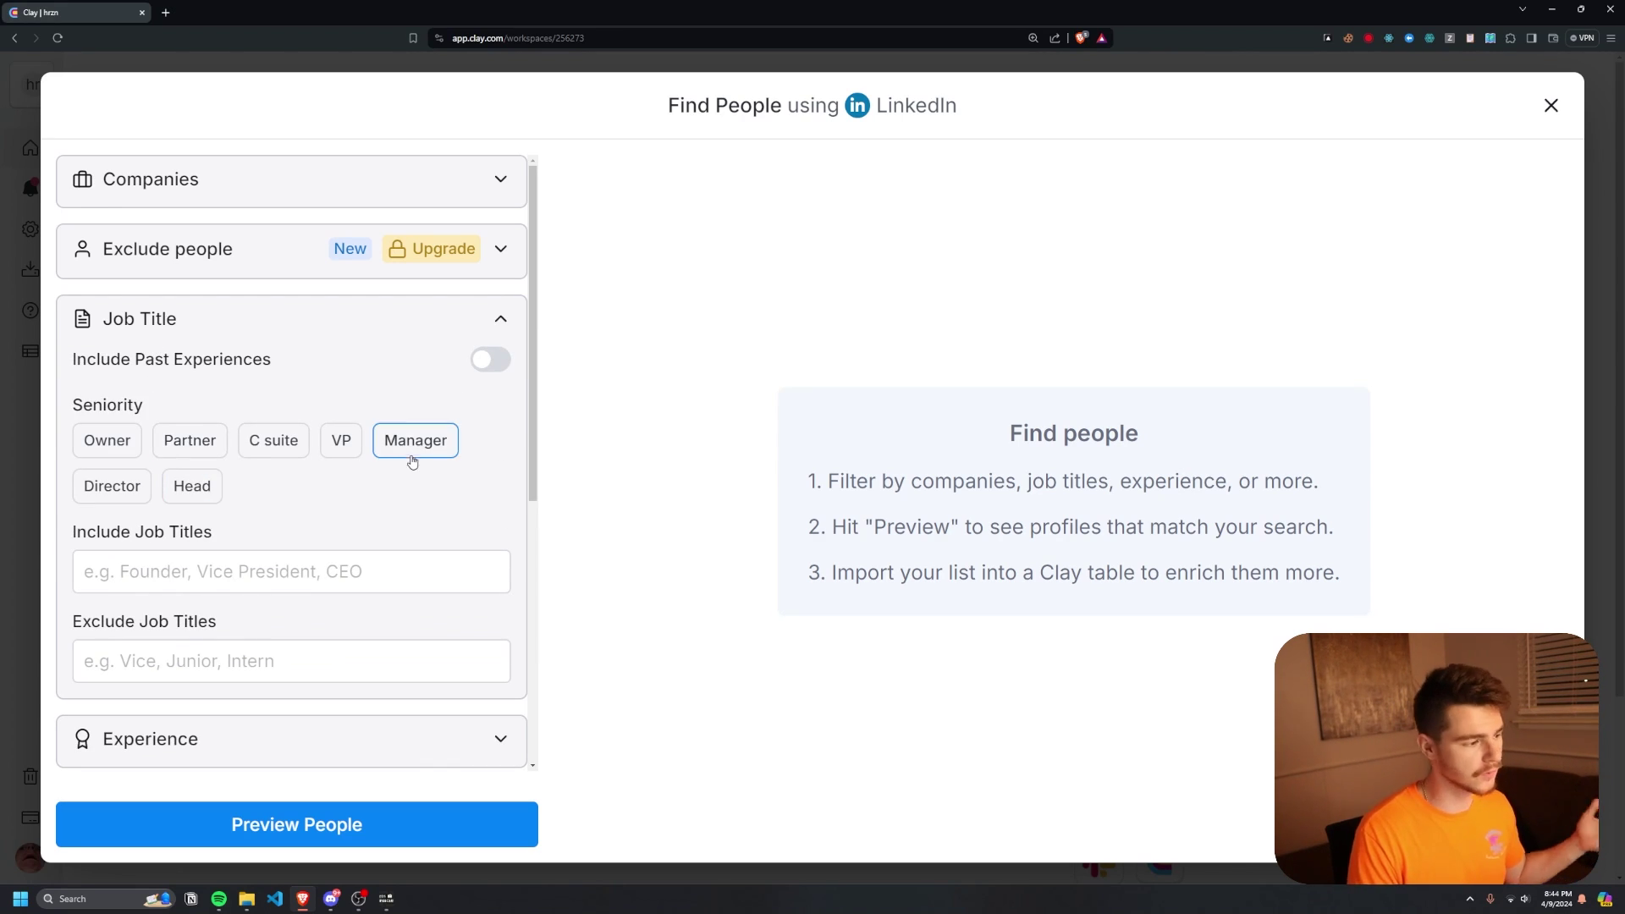
{"action": "scroll", "coordinate": [160, 563], "scroll_direction": "down", "scroll_amount": 5}
{"action": "left_click", "coordinate": [248, 503]}
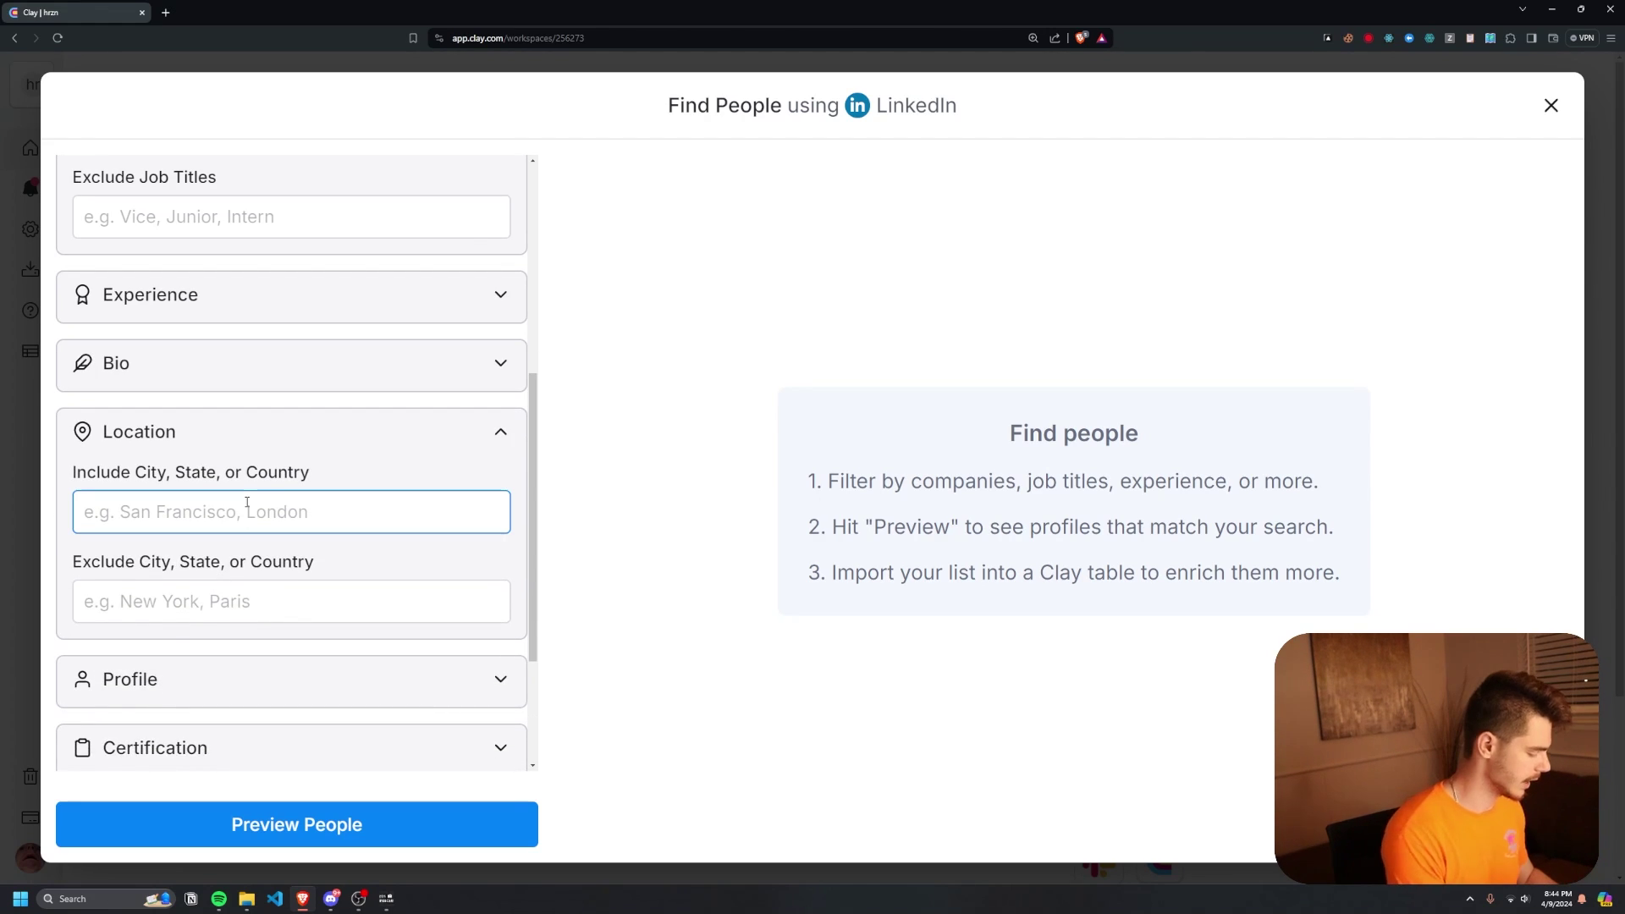
{"action": "type", "text": "Flor"}
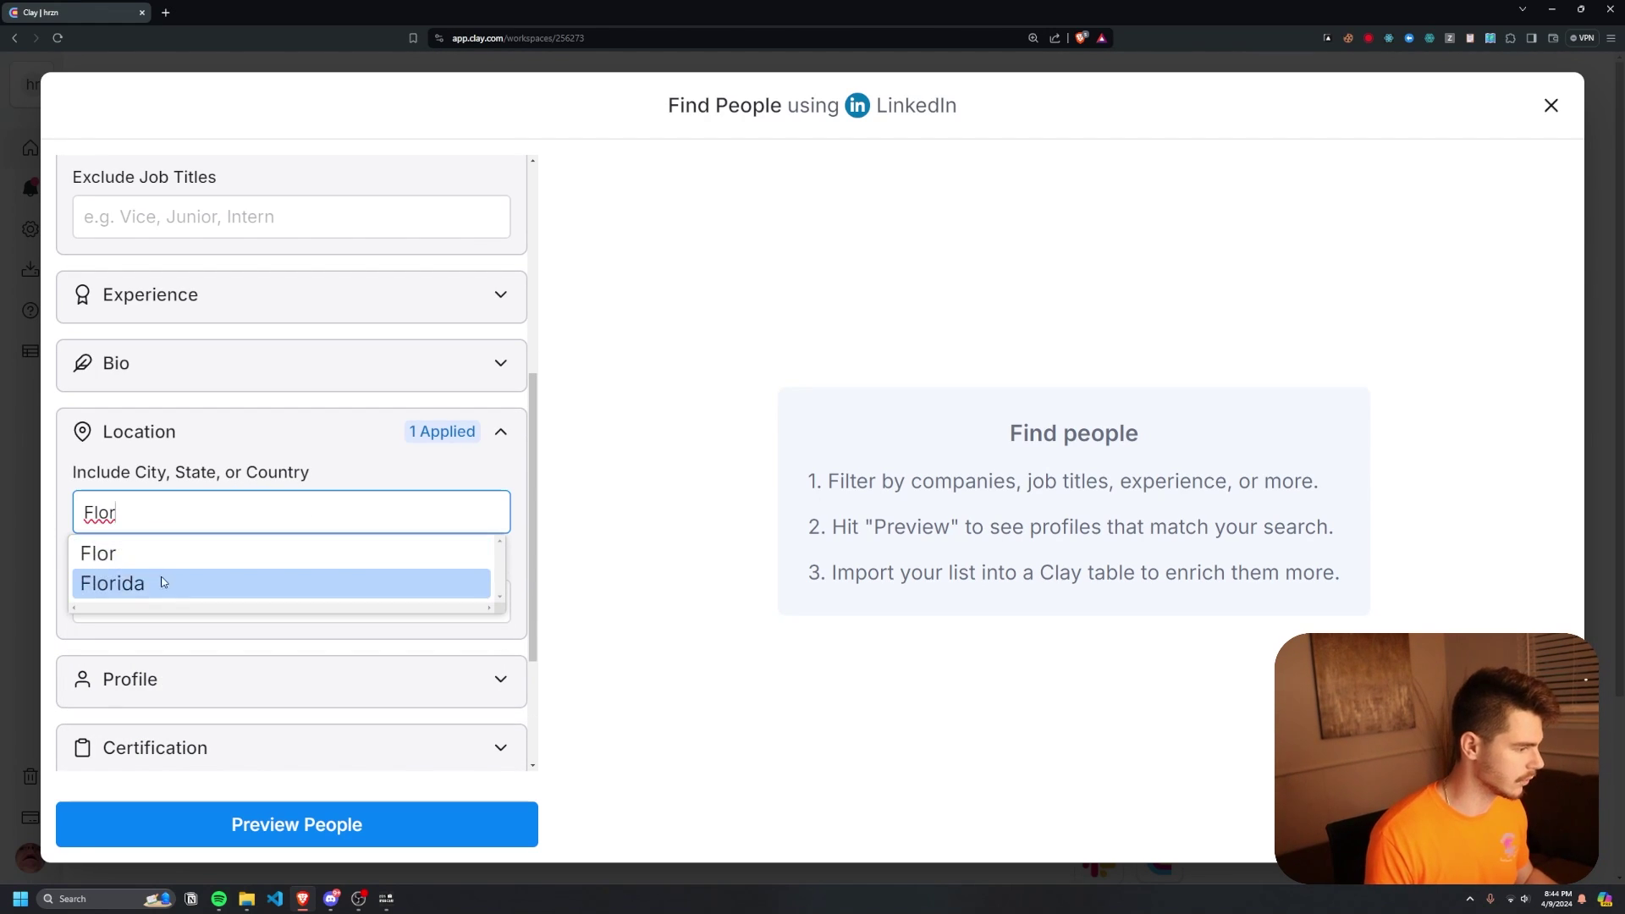
{"action": "left_click", "coordinate": [166, 583]}
{"action": "left_click", "coordinate": [244, 446]}
Require a minimum of 10 months in the current role and preview the matching people.
{"action": "left_click", "coordinate": [152, 294]}
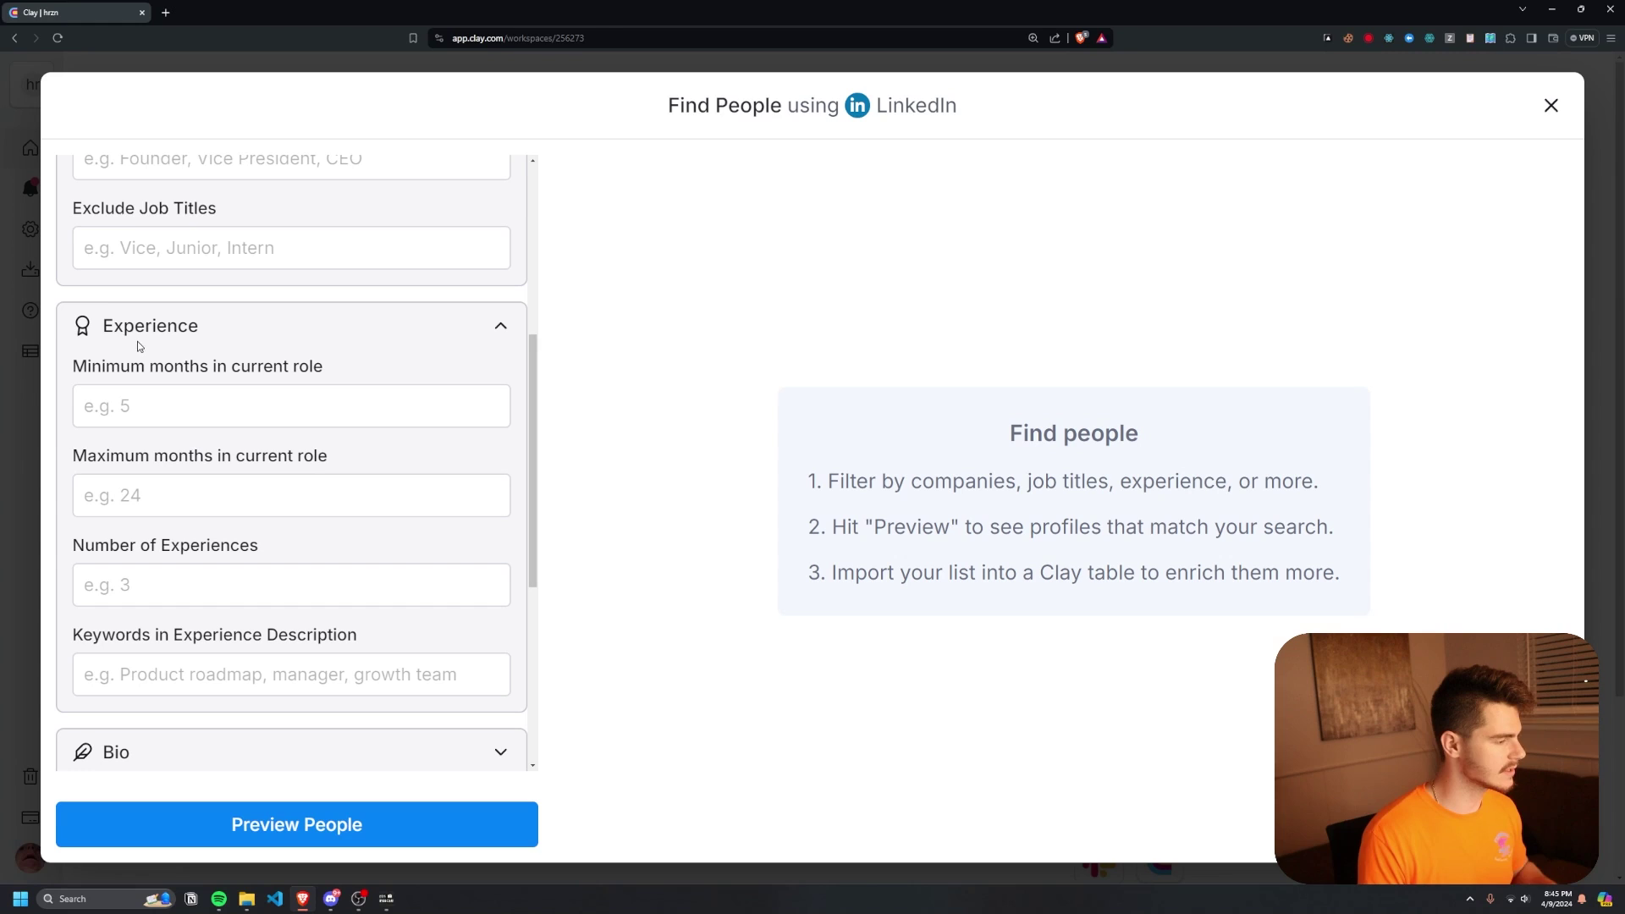
{"action": "left_click", "coordinate": [156, 404]}
{"action": "type", "text": "10"}
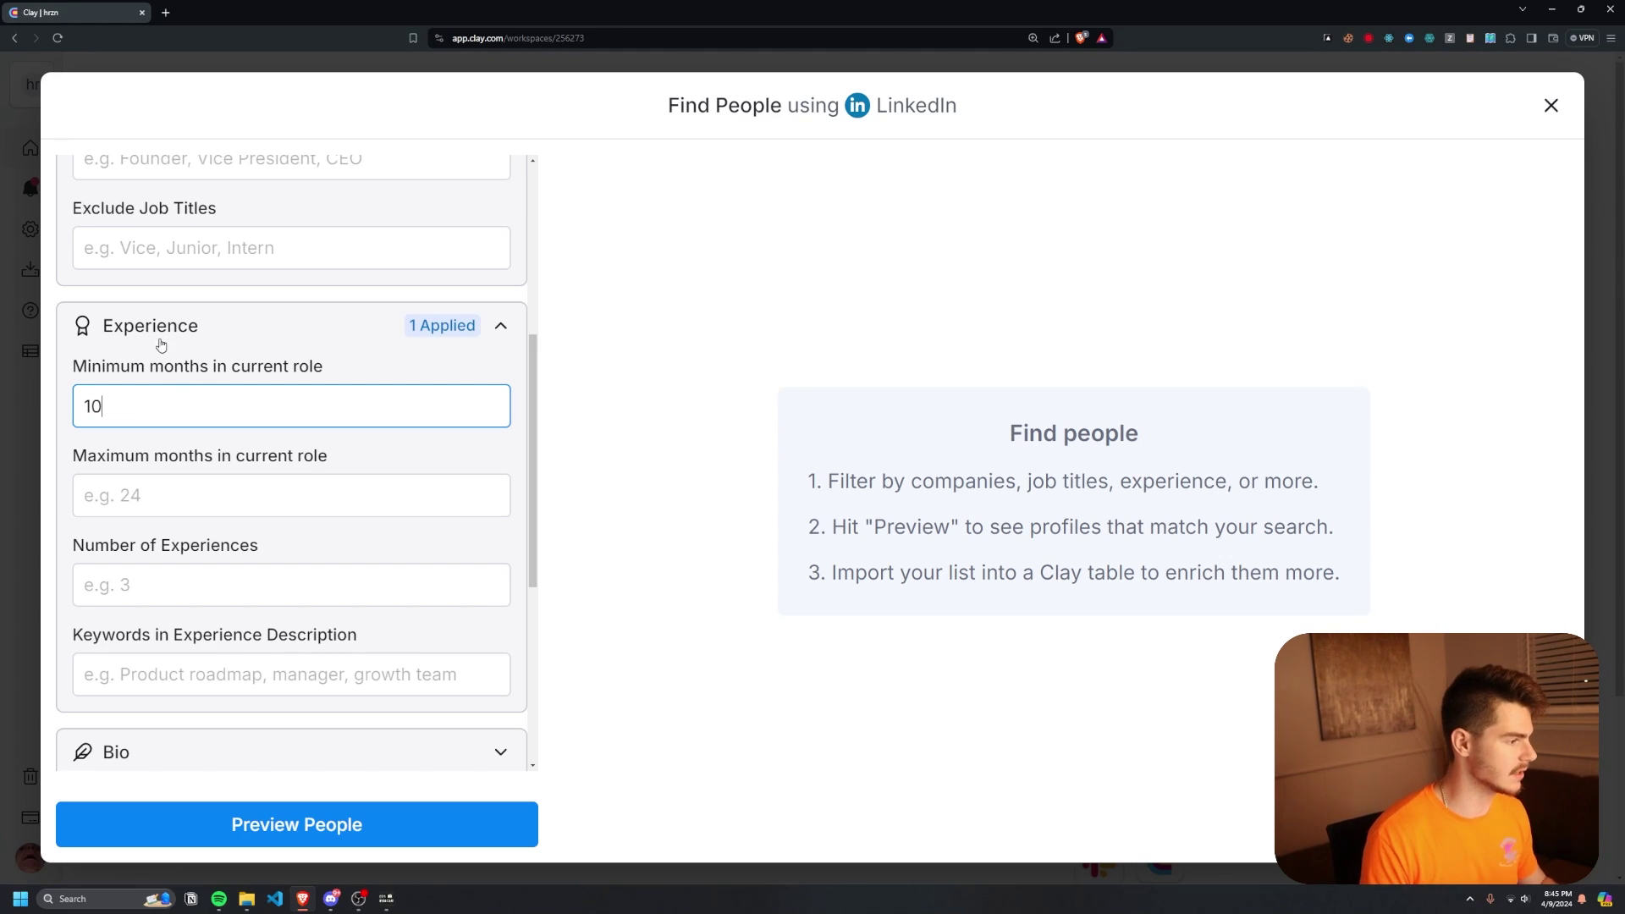
{"action": "left_click", "coordinate": [229, 331]}
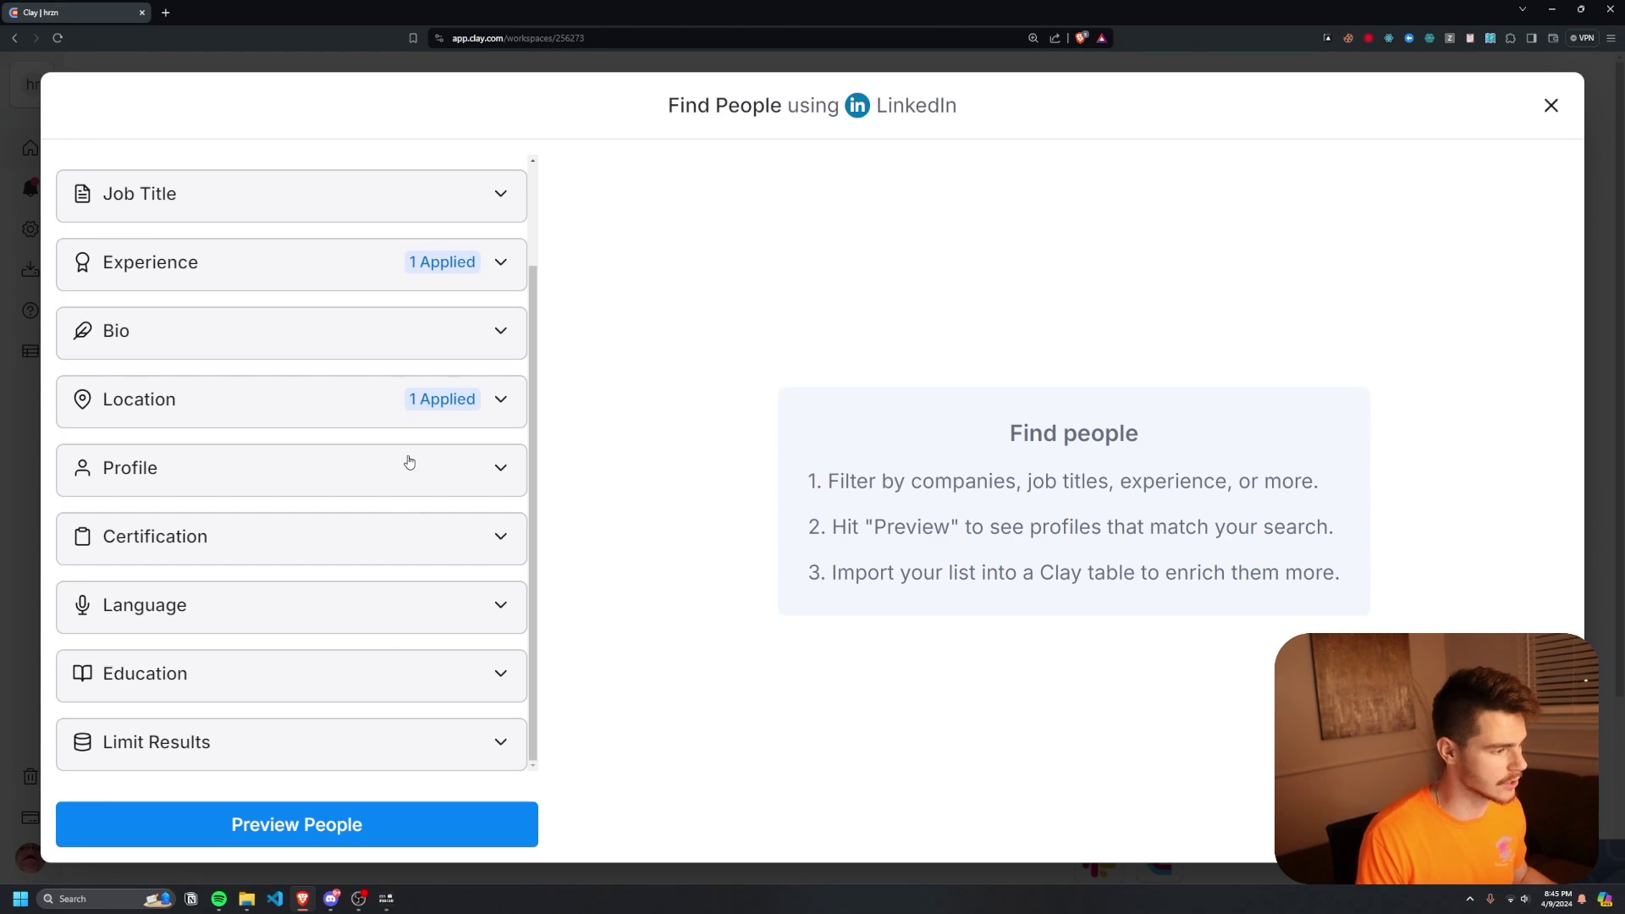
{"action": "left_click", "coordinate": [301, 827]}
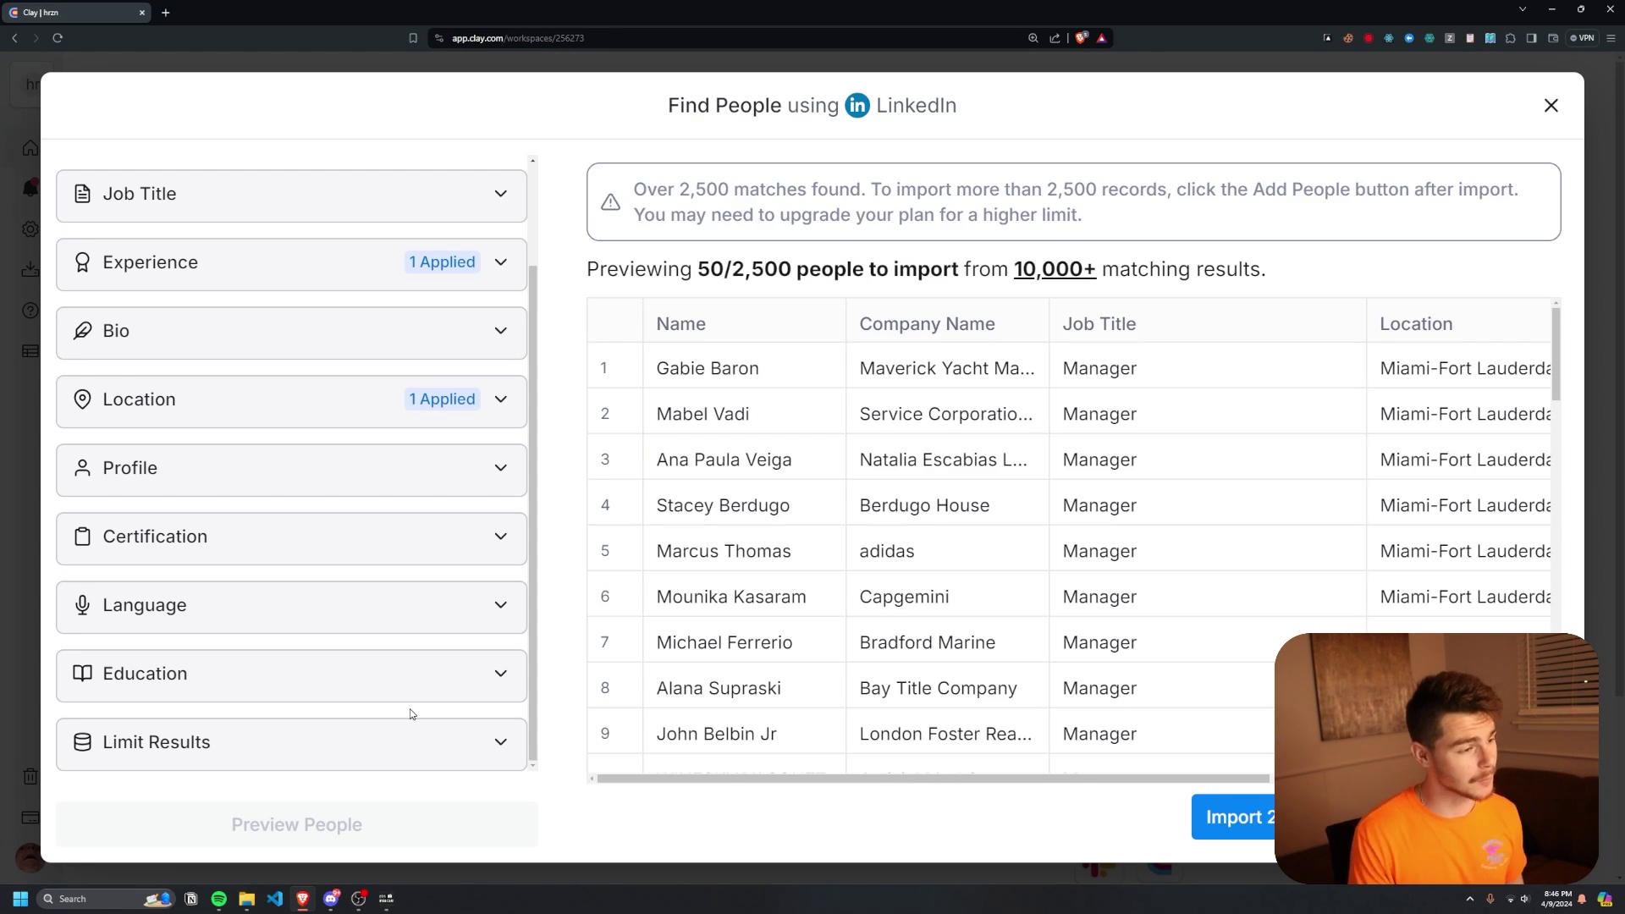
Import the previewed people into a table with only the free Basic Profile data and no additional enrichments.
{"action": "left_click_drag", "start_coordinate": [650, 191], "coordinate": [692, 192]}
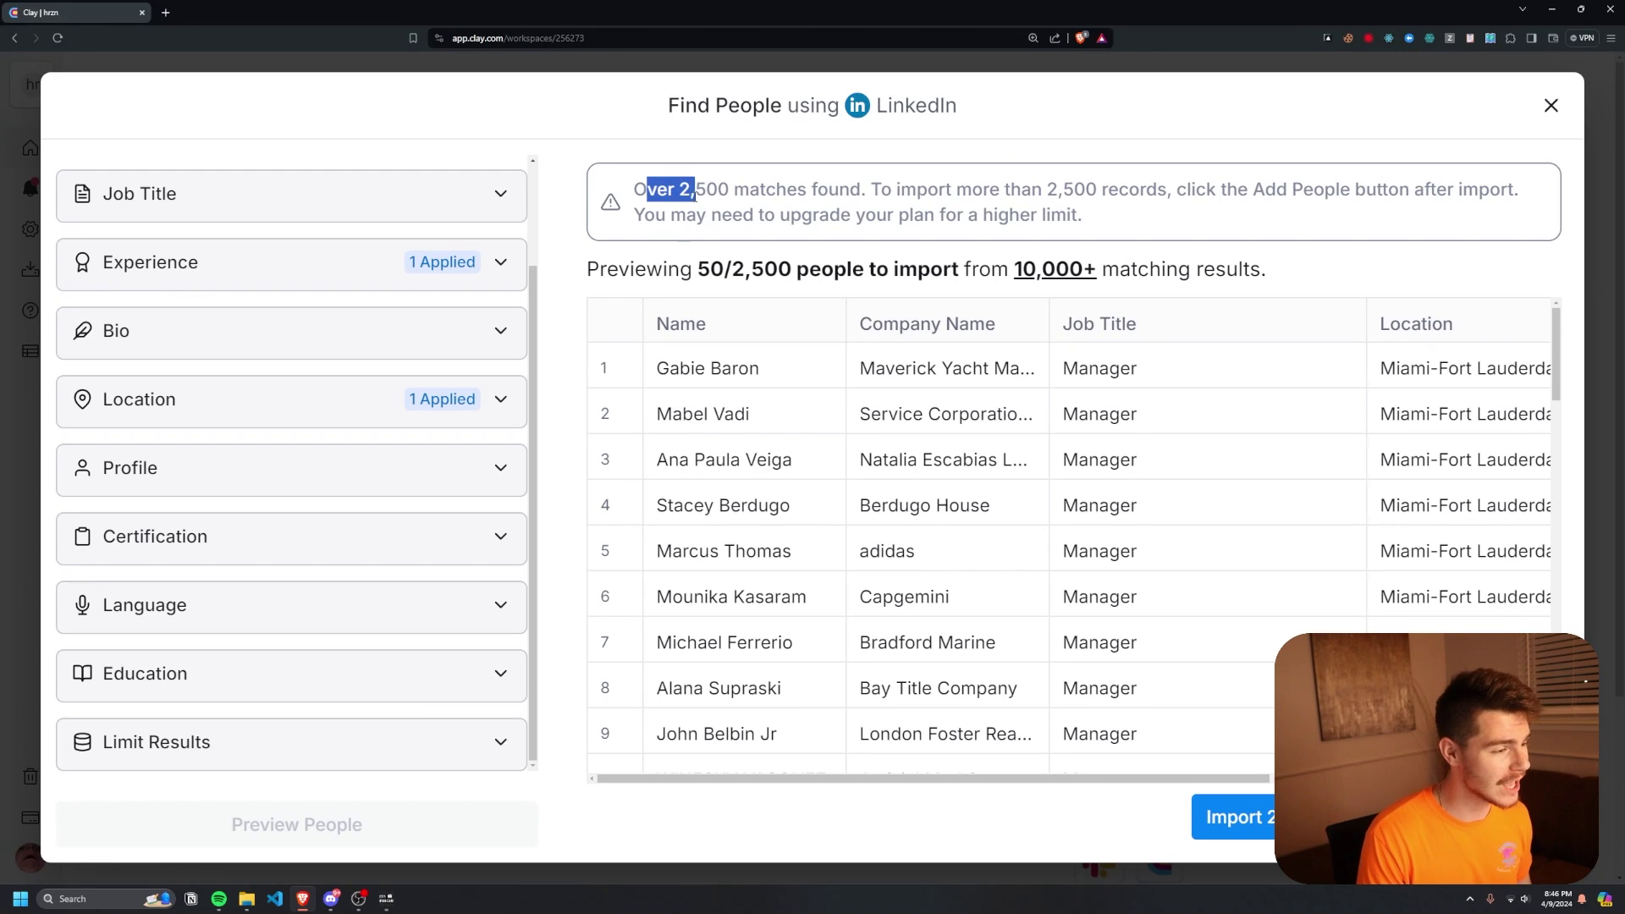
{"action": "left_click", "coordinate": [736, 193]}
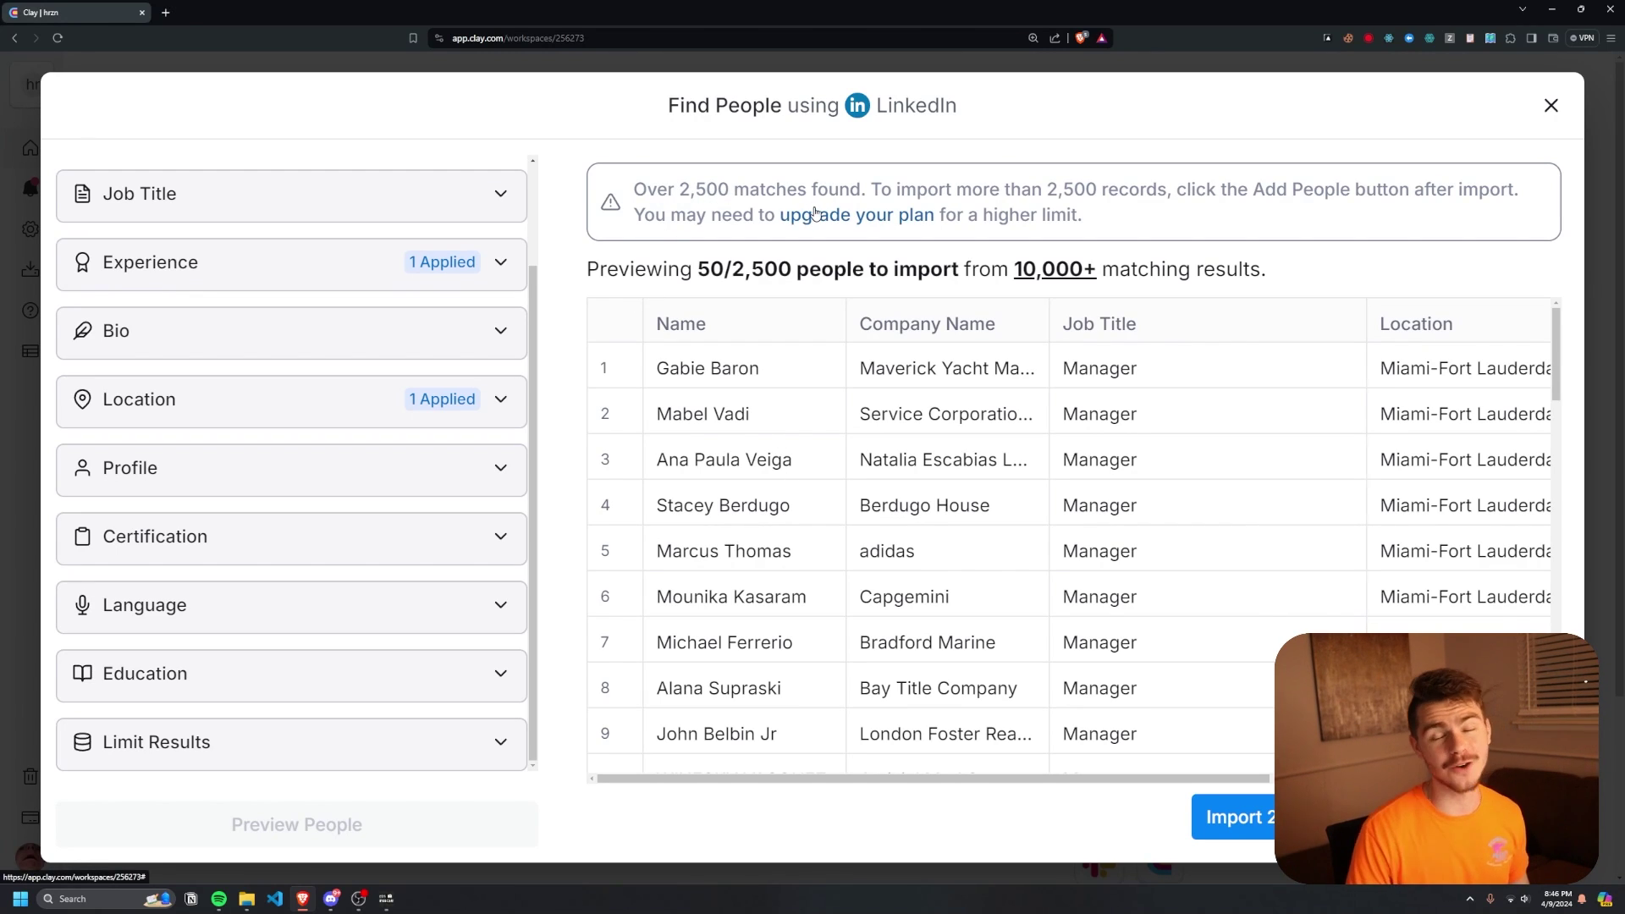
{"action": "scroll", "coordinate": [1088, 592], "scroll_direction": "down", "scroll_amount": 6}
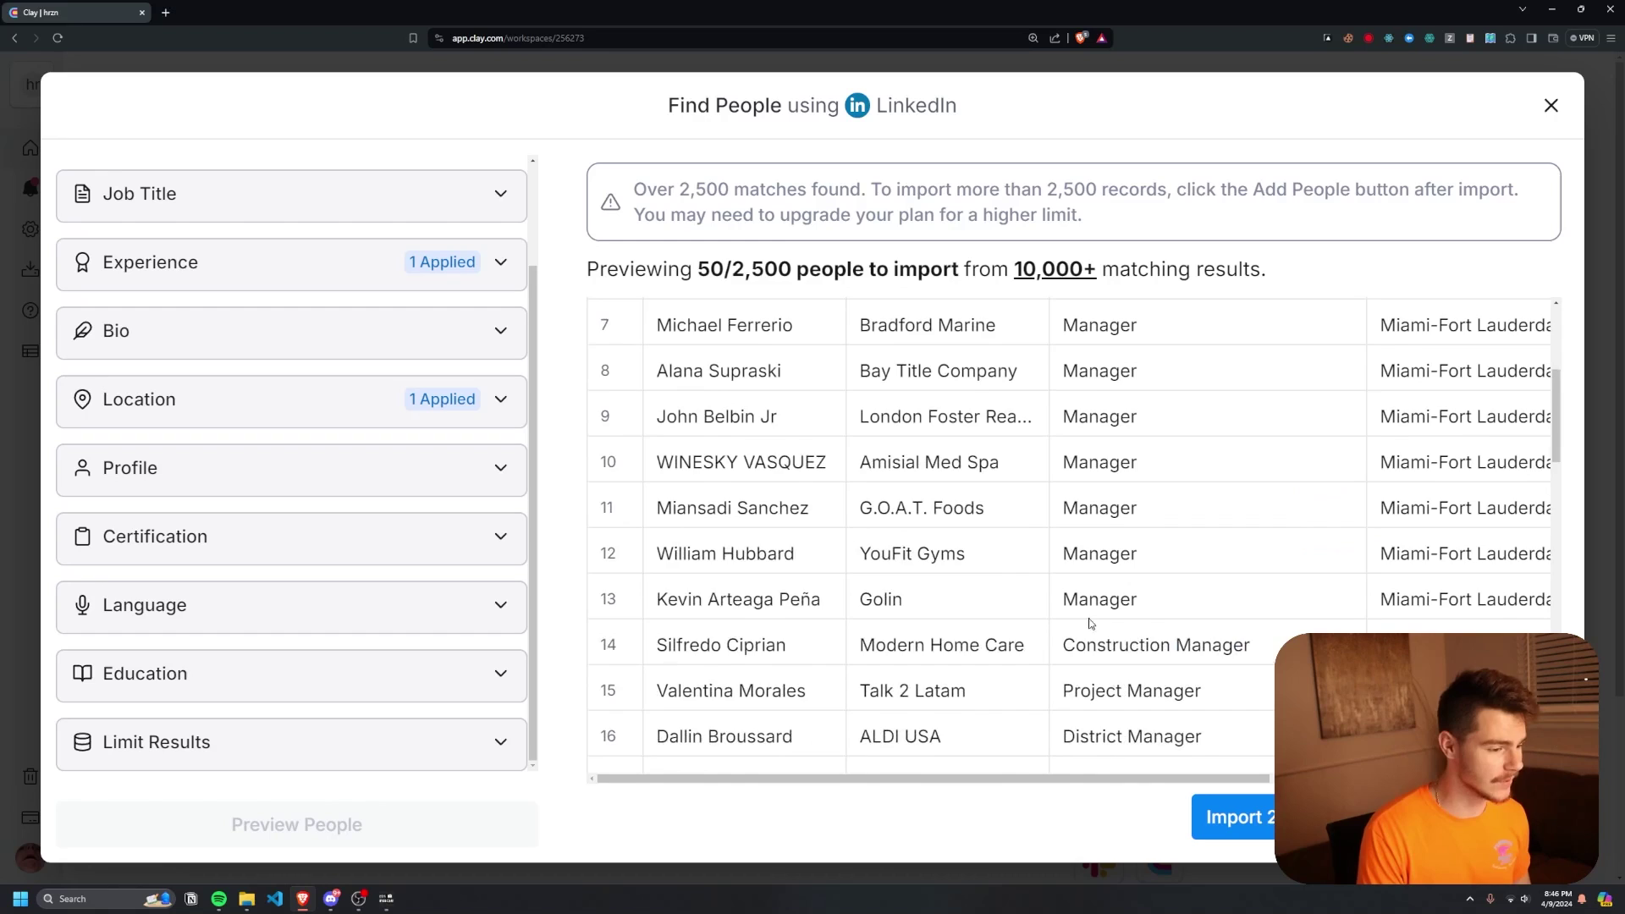
{"action": "scroll", "coordinate": [1044, 643], "scroll_direction": "up", "scroll_amount": 6}
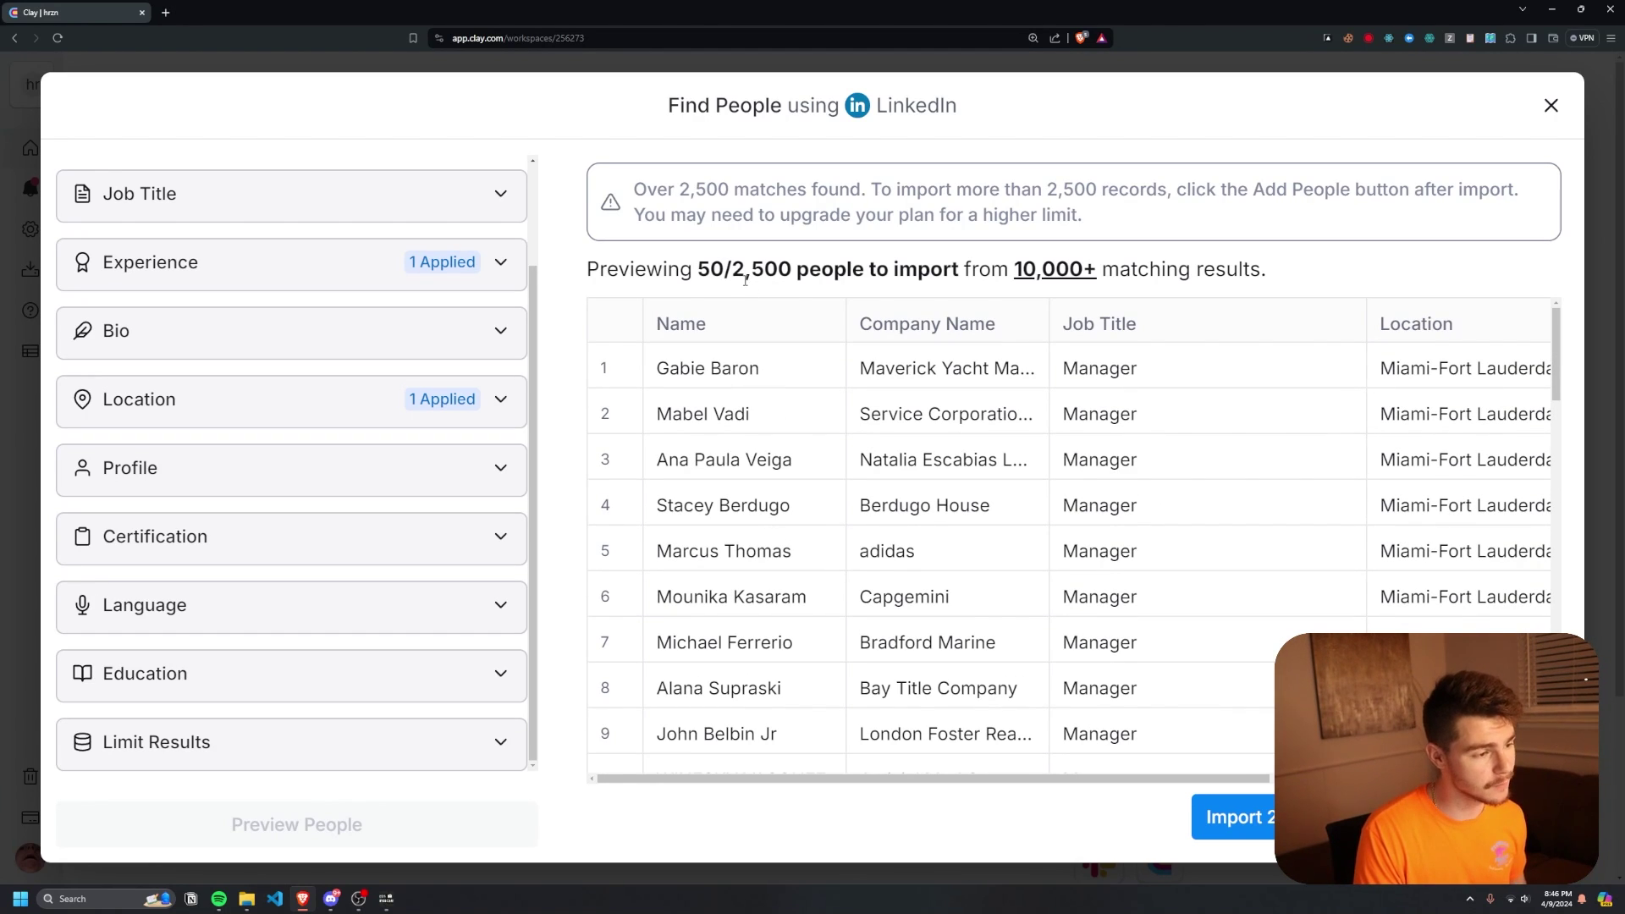
{"action": "left_click_drag", "start_coordinate": [728, 275], "coordinate": [984, 270]}
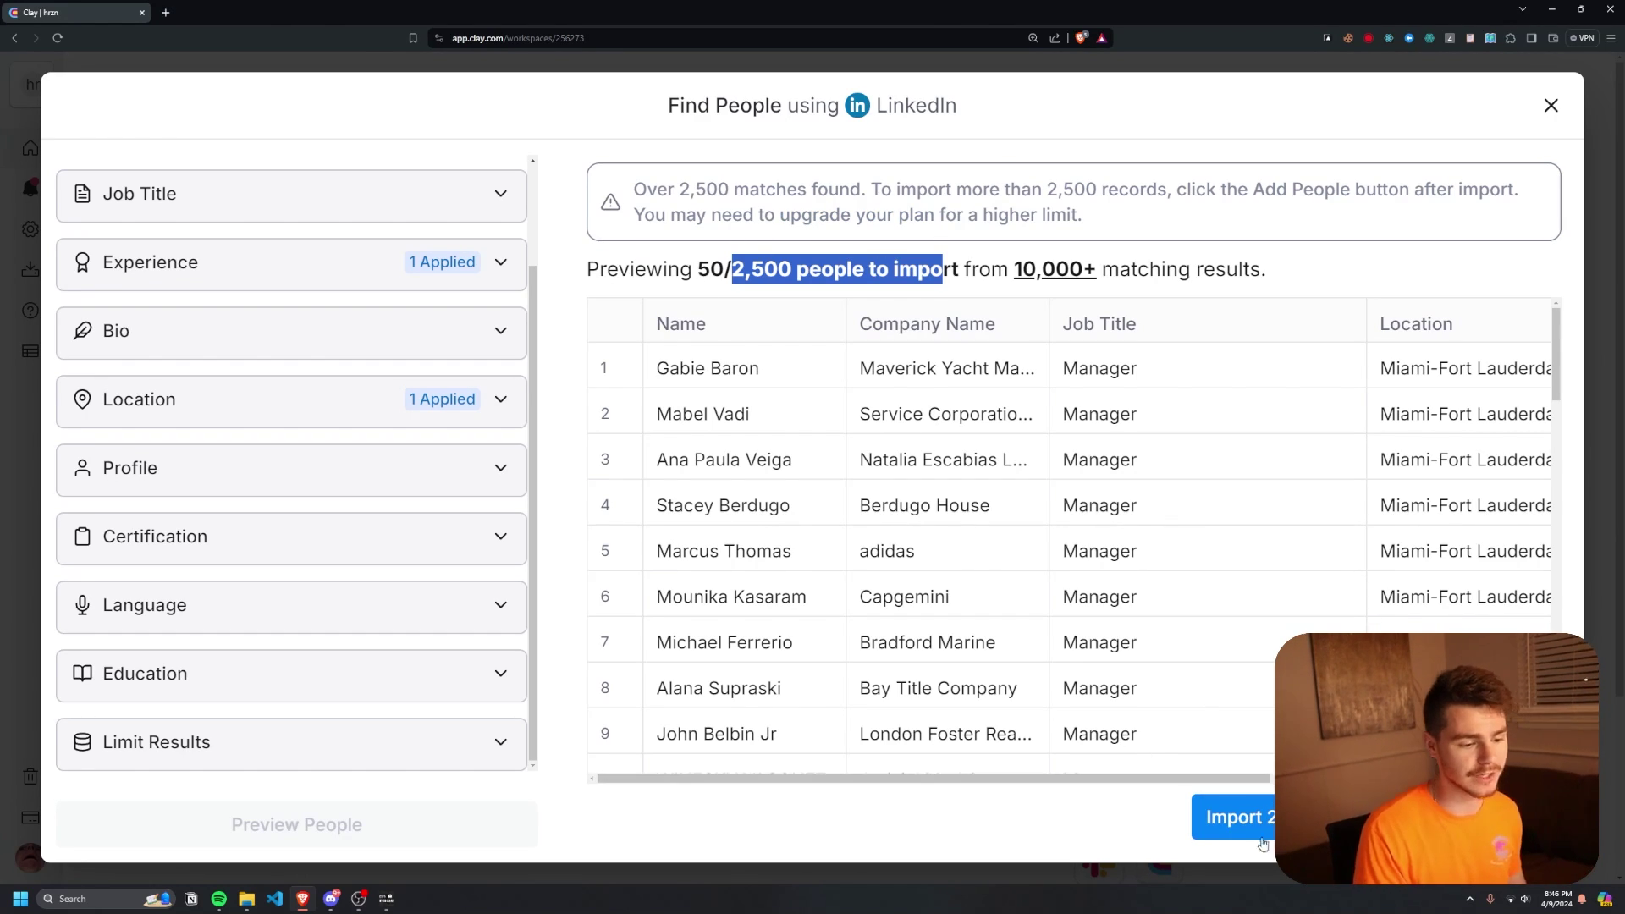
{"action": "left_click", "coordinate": [1232, 816]}
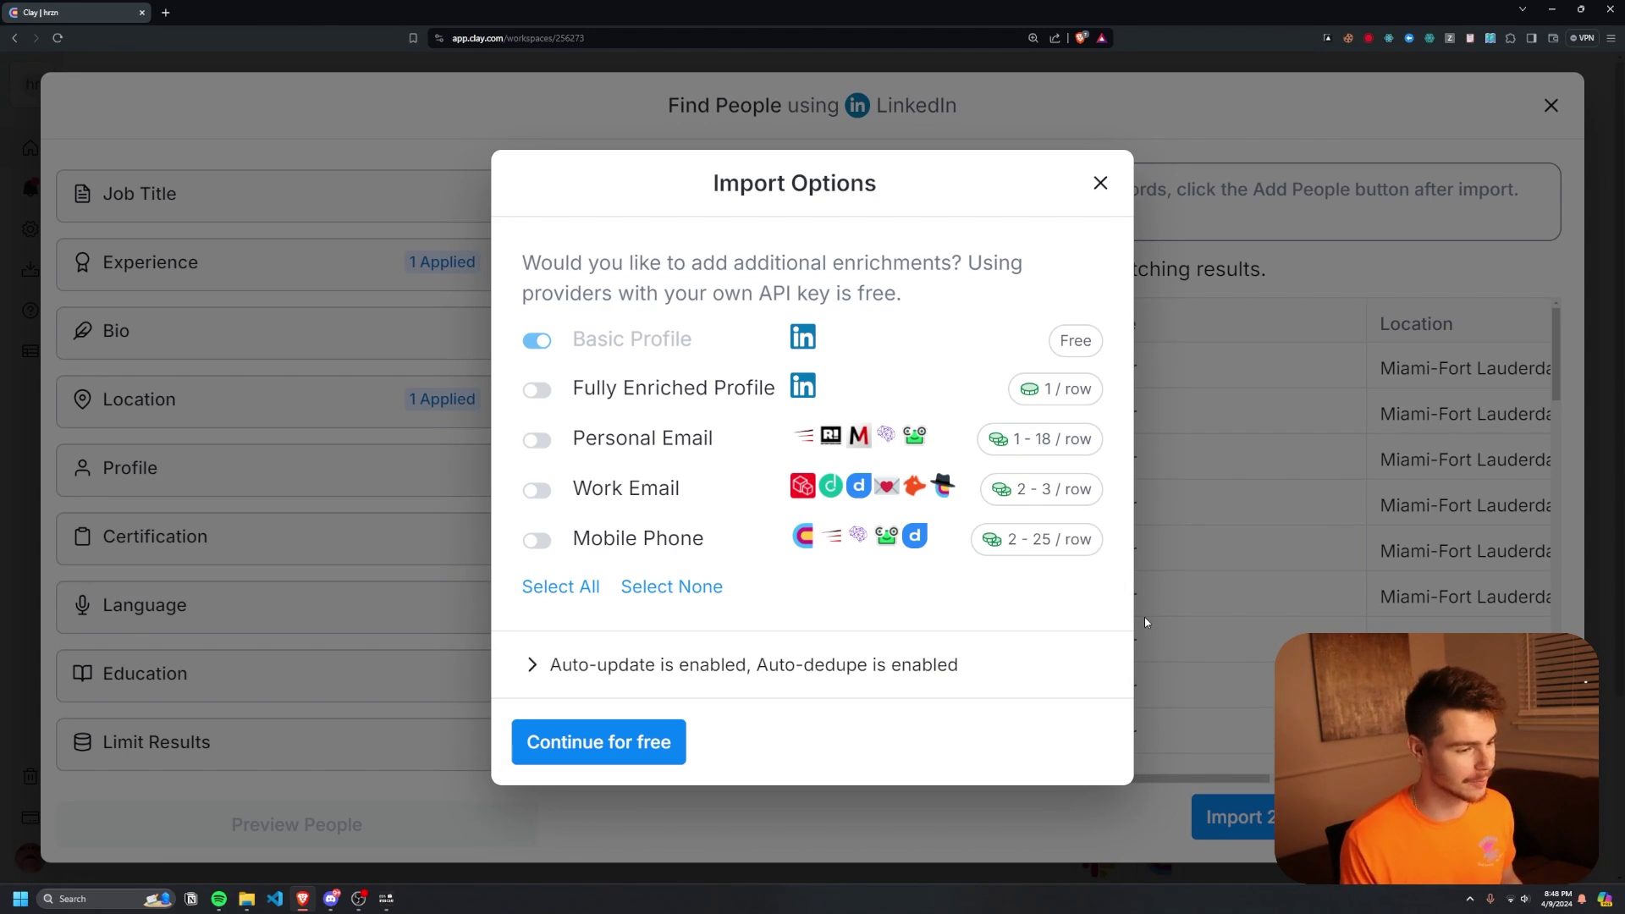
{"action": "mouse_move", "coordinate": [826, 561]}
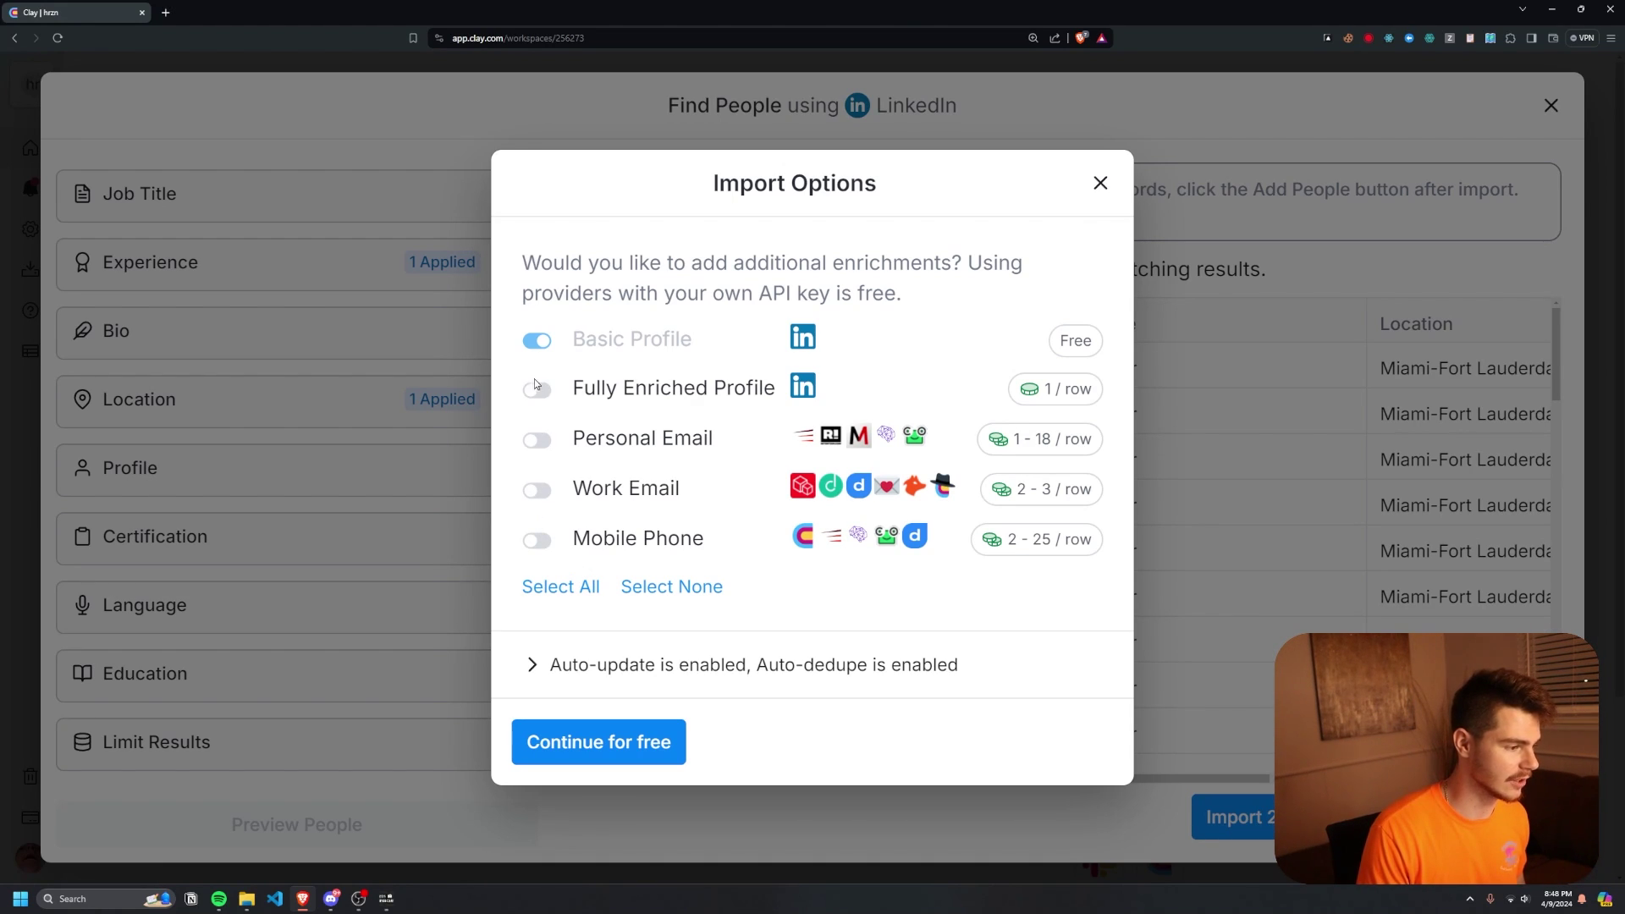
{"action": "left_click", "coordinate": [601, 745]}
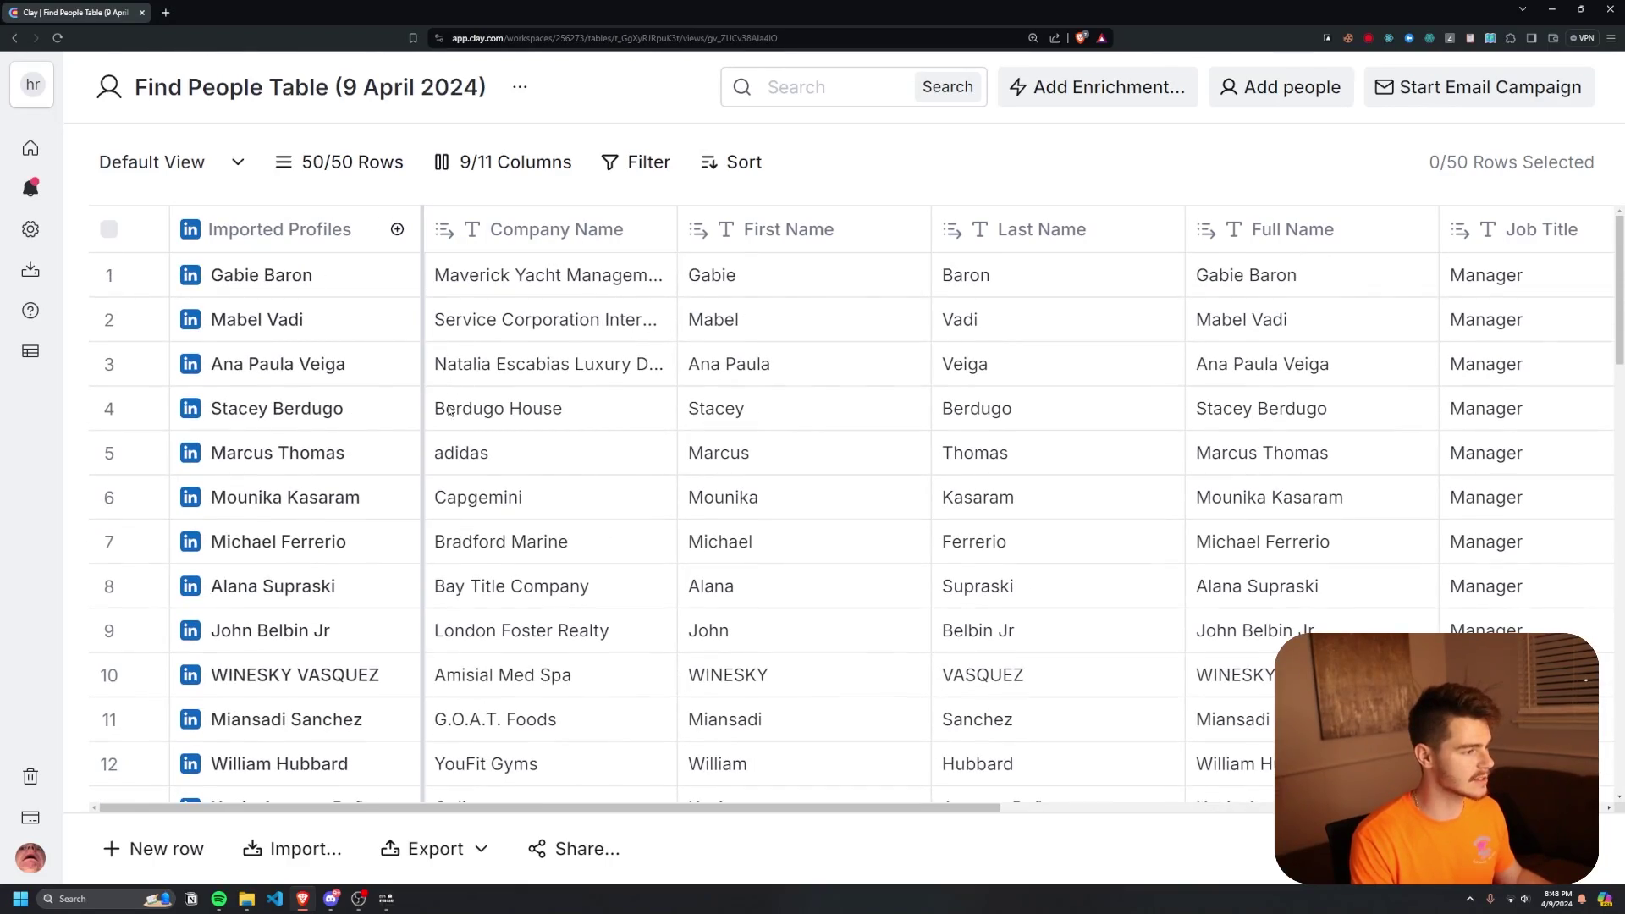
Look through the imported people table's rows and its columns up to the company domain and LinkedIn profile.
{"action": "scroll", "coordinate": [596, 514], "scroll_direction": "down", "scroll_amount": 14}
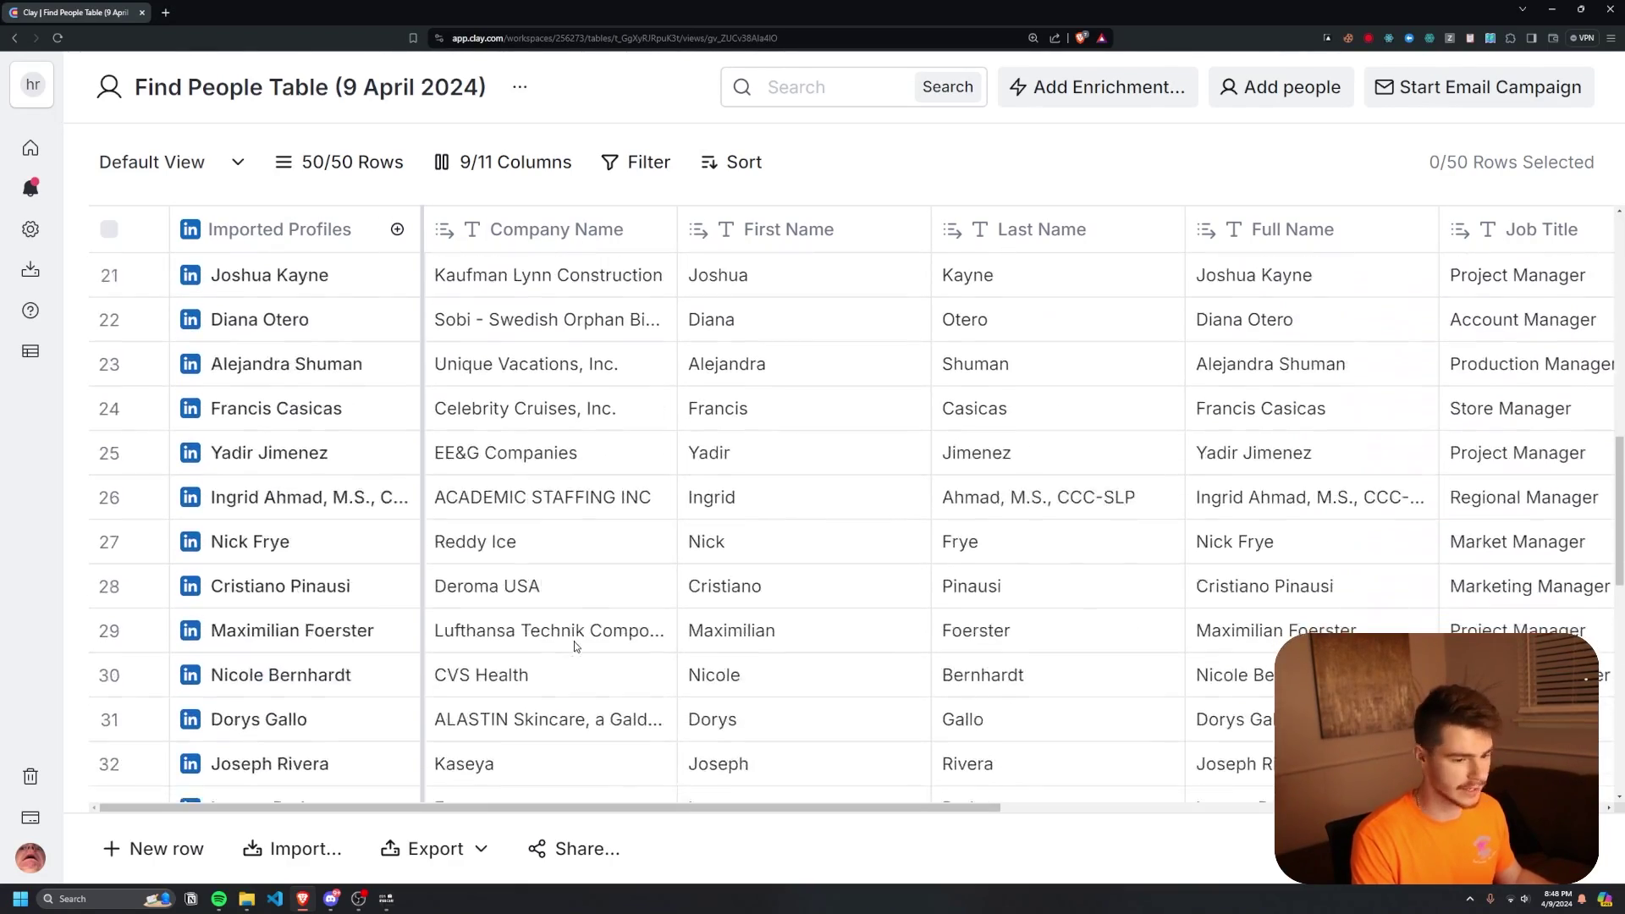
{"action": "scroll", "coordinate": [592, 654], "scroll_direction": "down", "scroll_amount": 6}
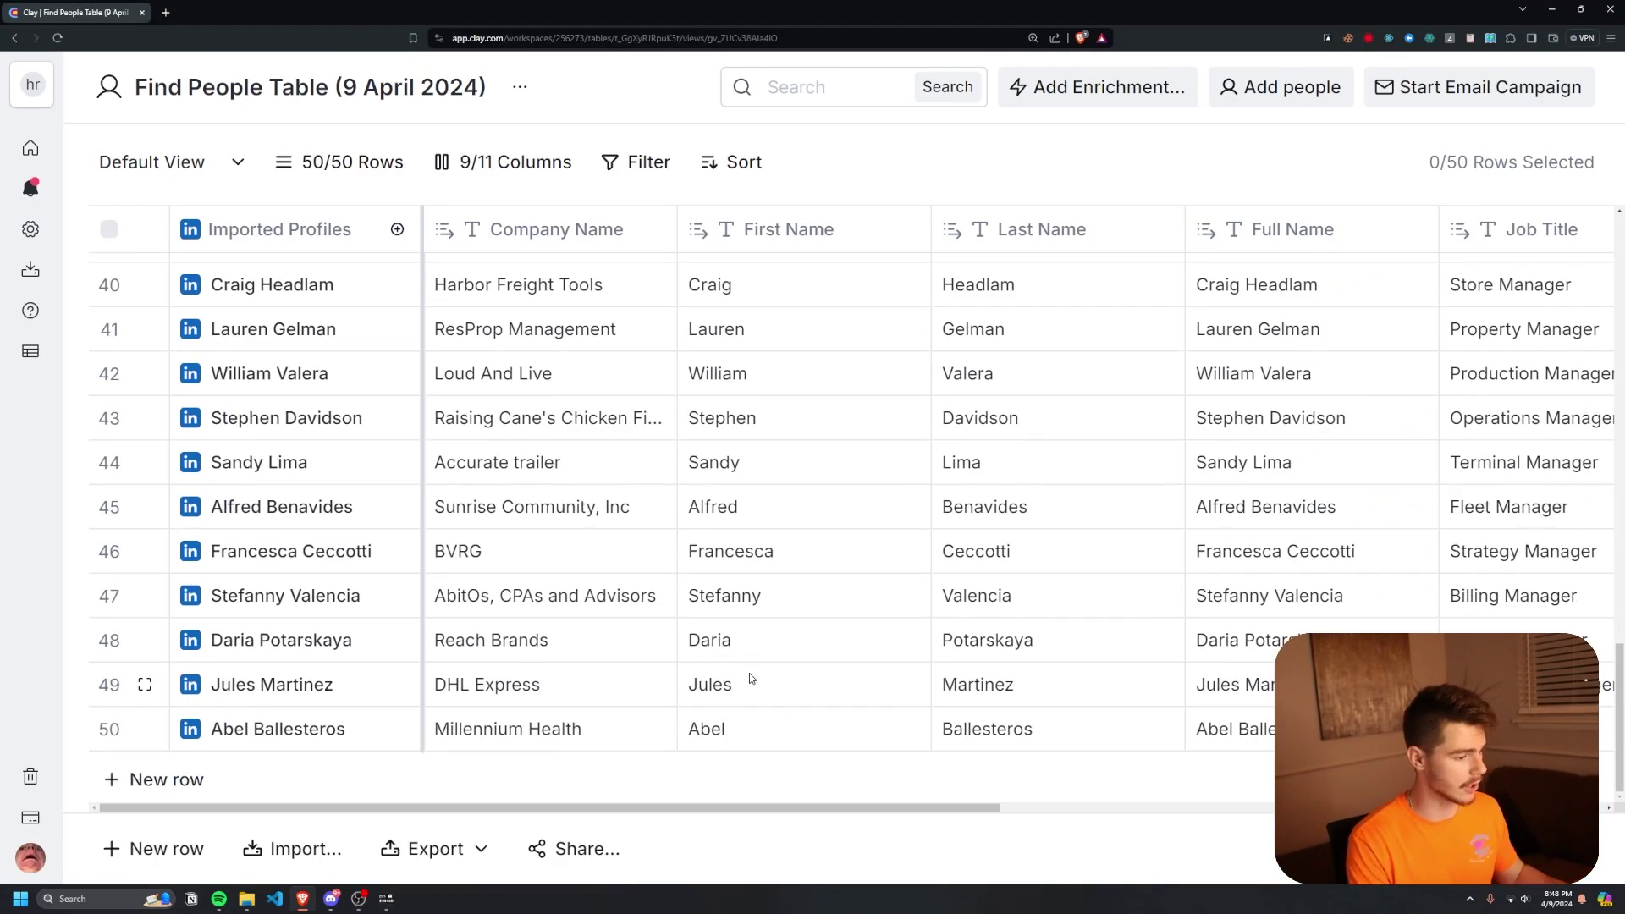
{"action": "scroll", "coordinate": [750, 670], "scroll_direction": "up", "scroll_amount": 7}
{"action": "scroll", "coordinate": [750, 670], "scroll_direction": "up", "scroll_amount": 14}
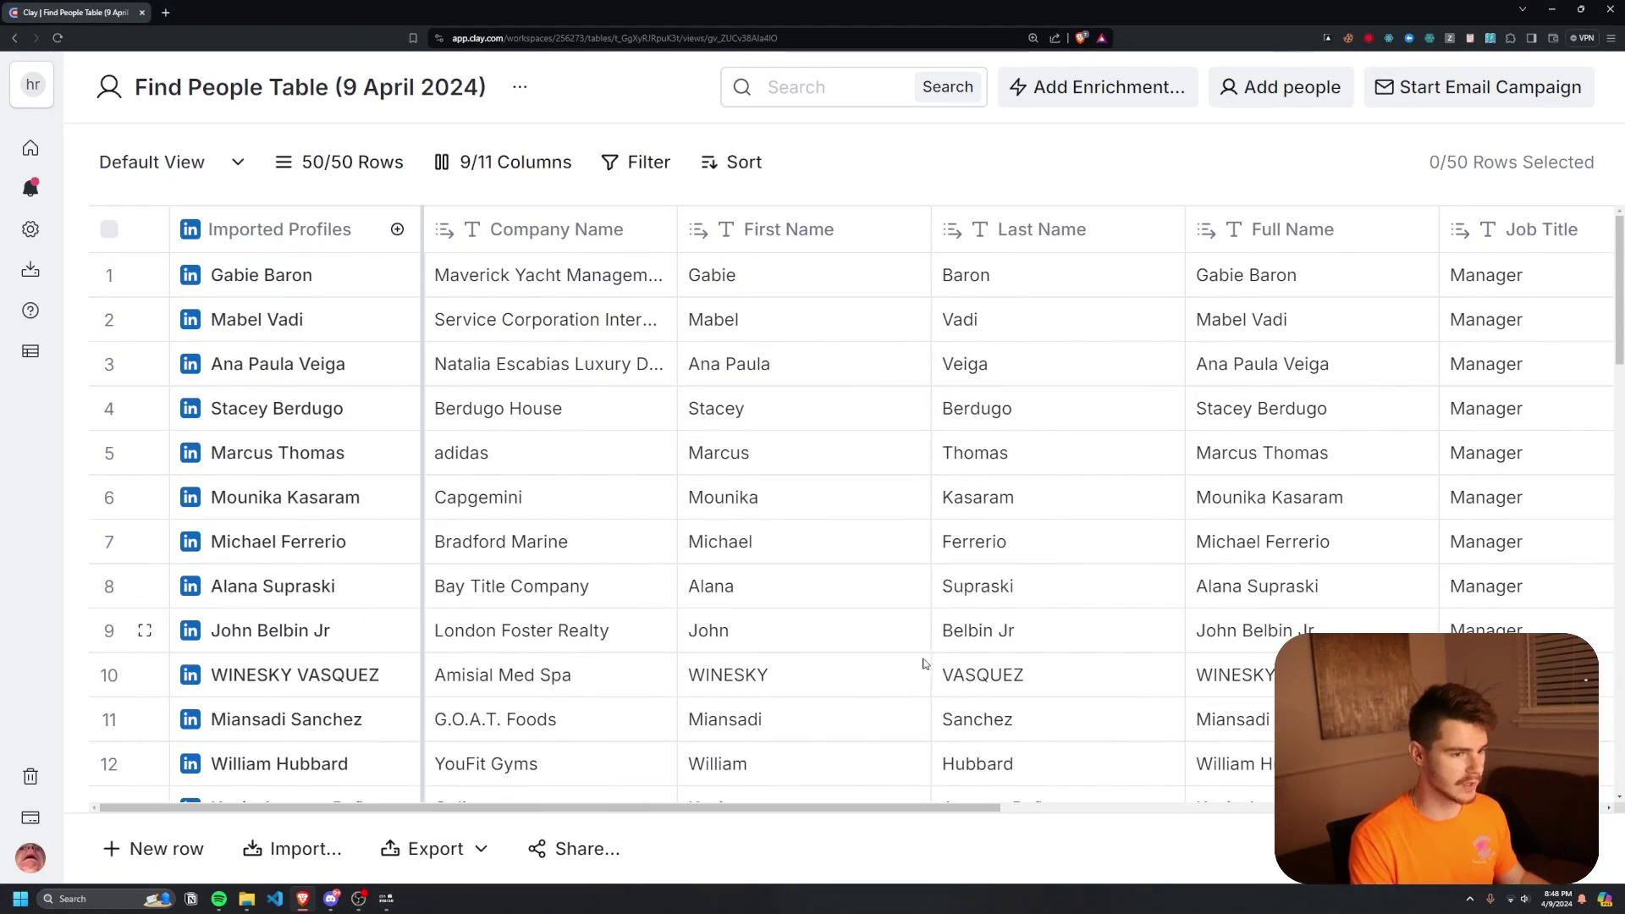
{"action": "left_click_drag", "start_coordinate": [869, 810], "coordinate": [1174, 809]}
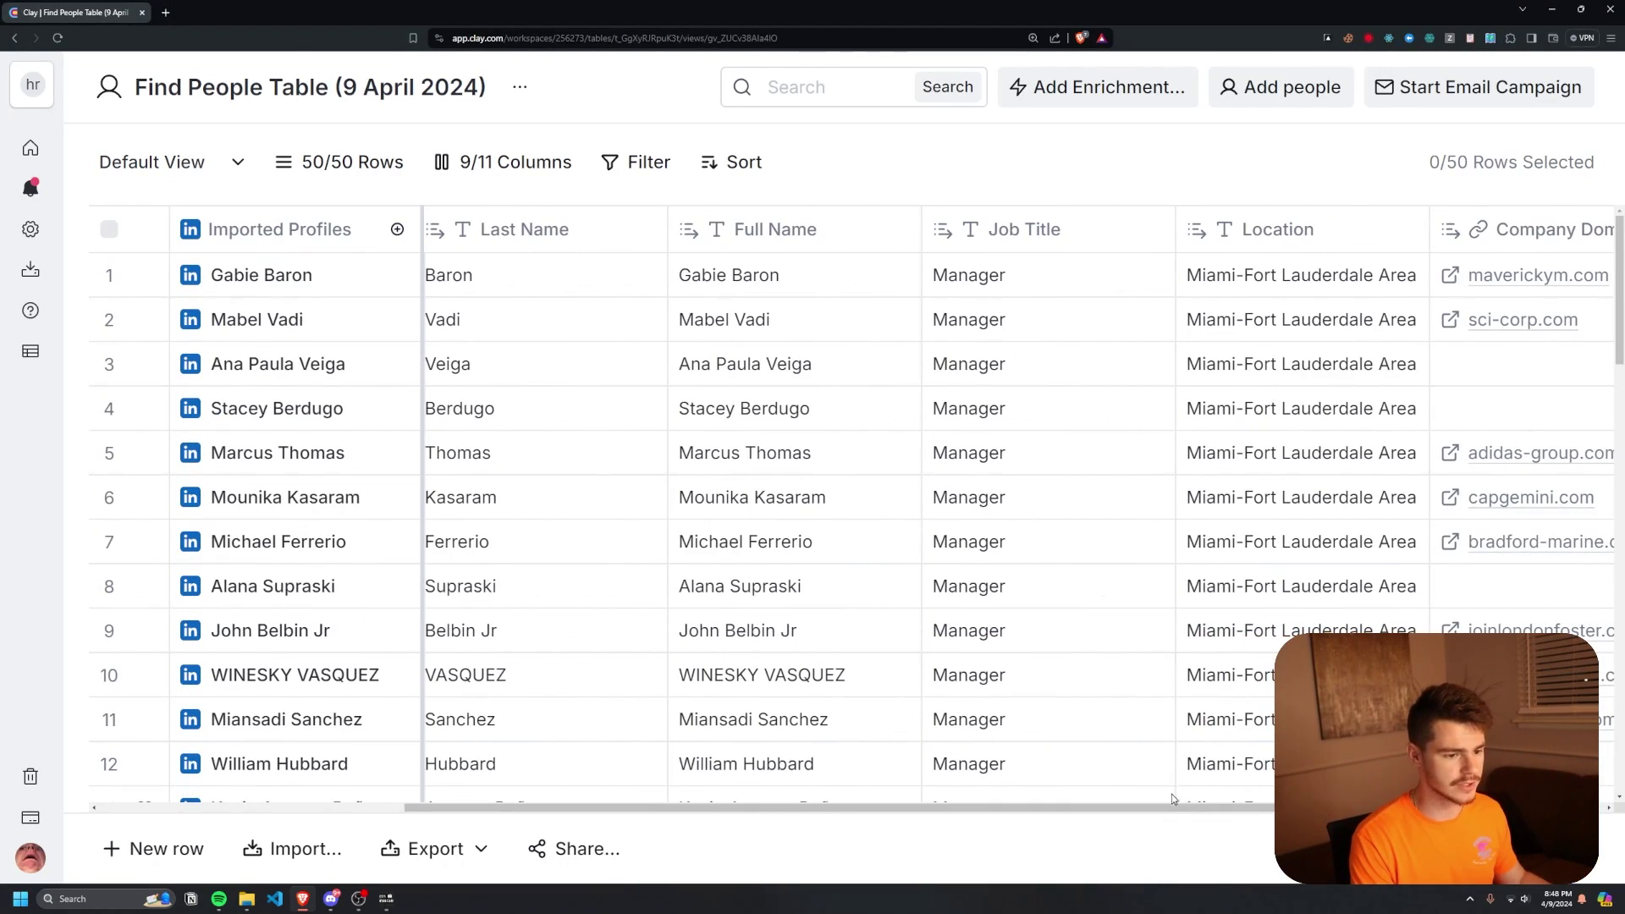
{"action": "scroll", "coordinate": [1173, 799], "scroll_direction": "right", "scroll_amount": 5}
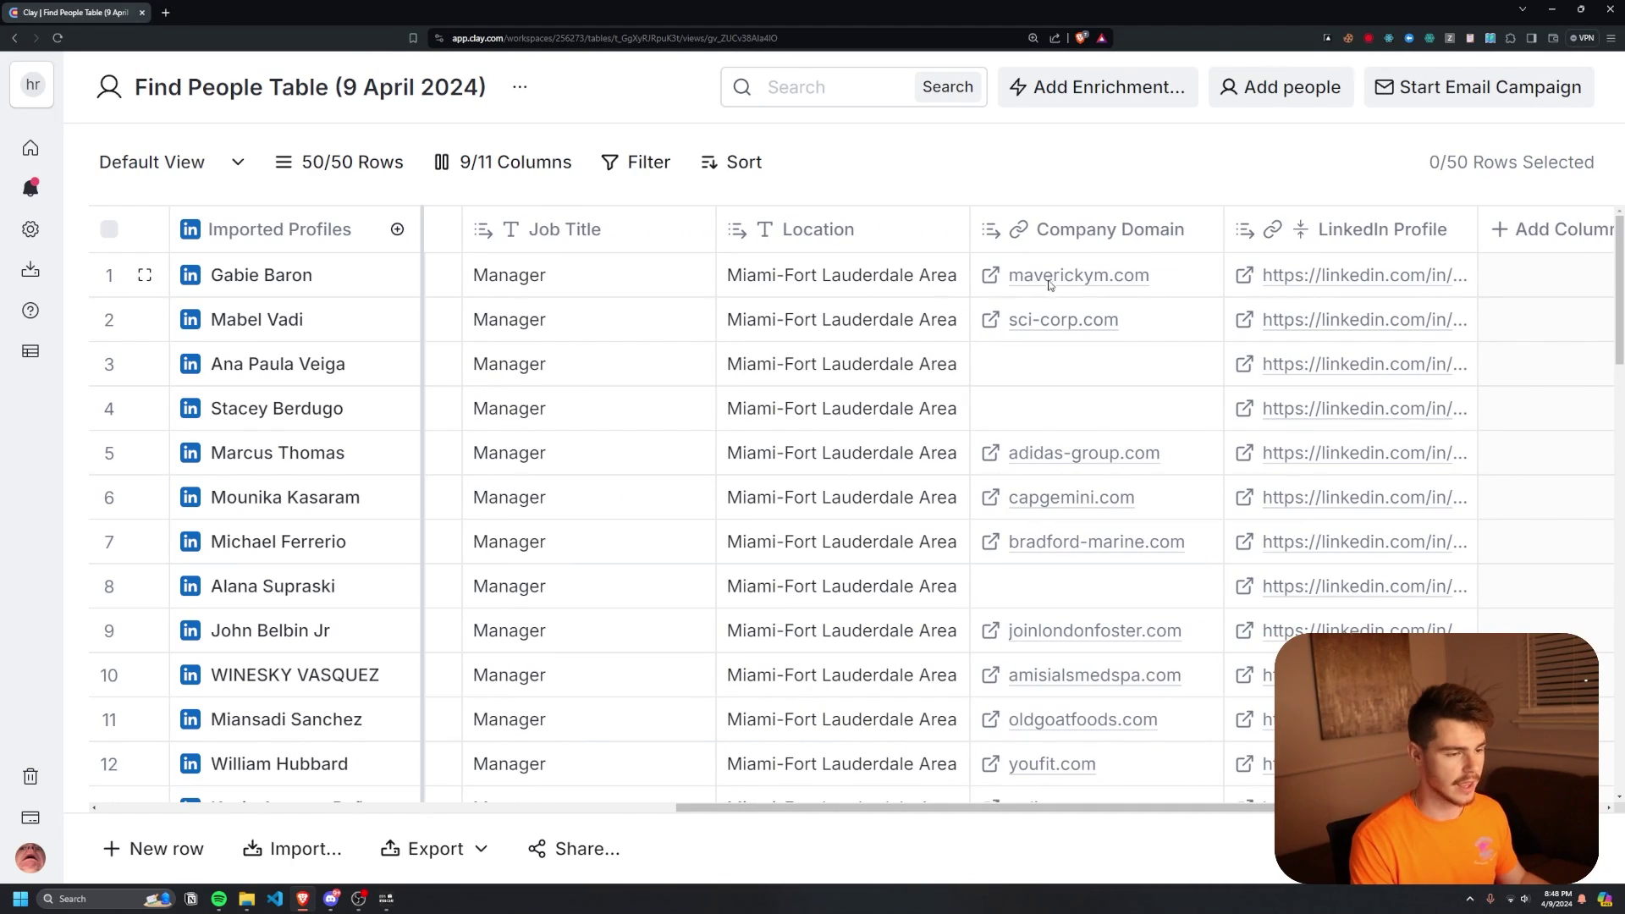
{"action": "scroll", "coordinate": [1297, 556], "scroll_direction": "down", "scroll_amount": 12}
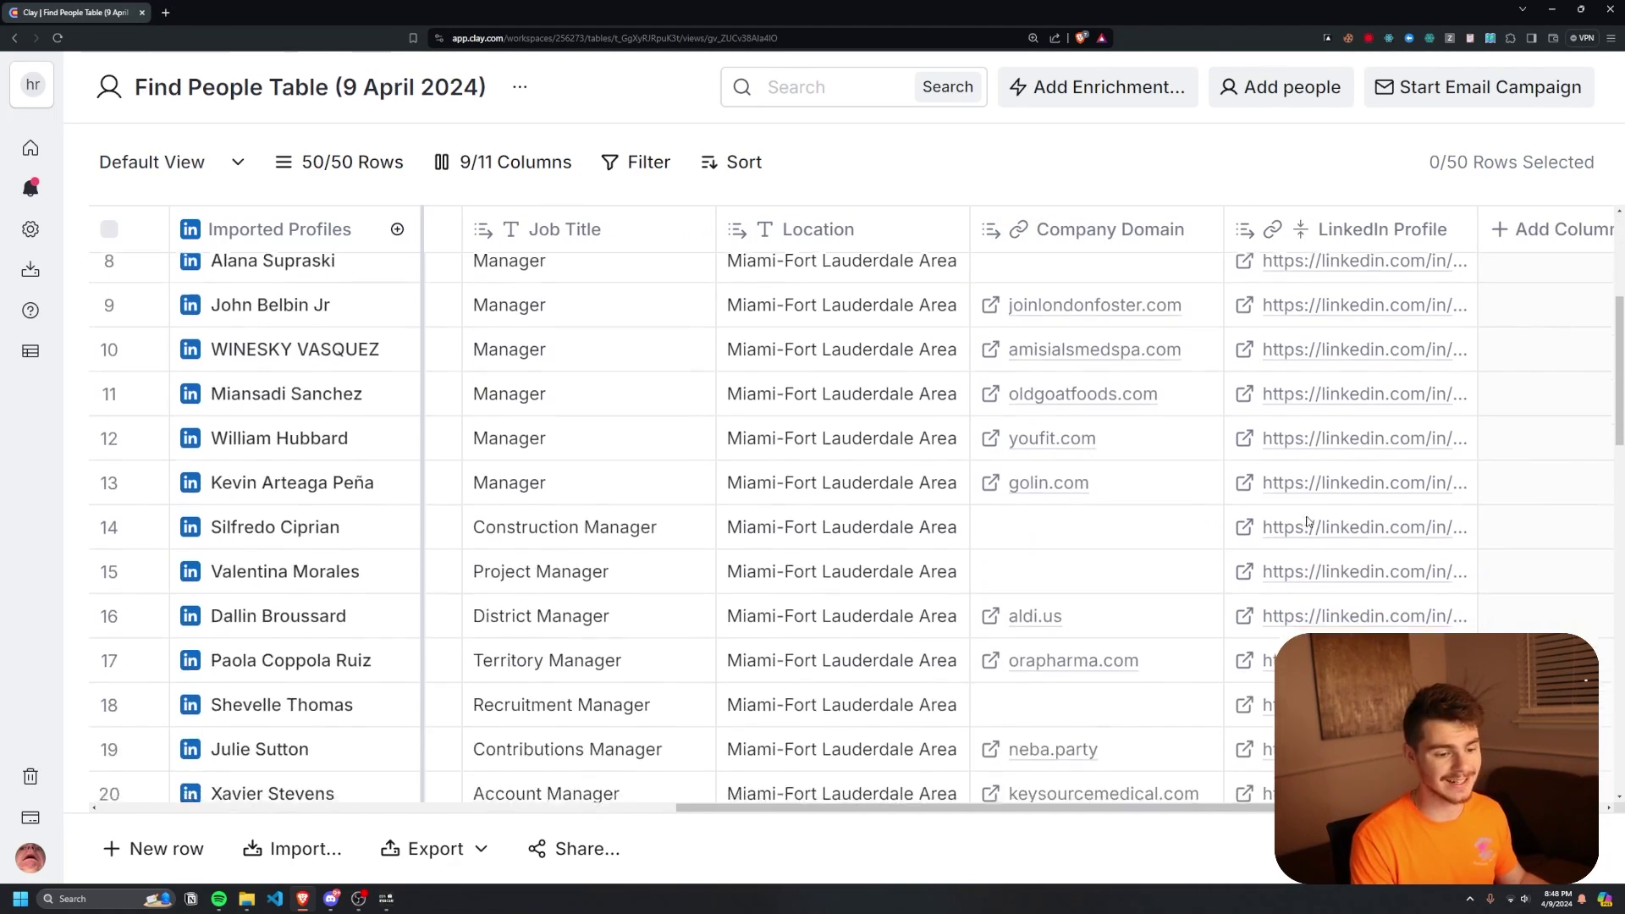
Select all rows of the people table and download the view as a CSV file.
{"action": "scroll", "coordinate": [1297, 559], "scroll_direction": "down", "scroll_amount": 8}
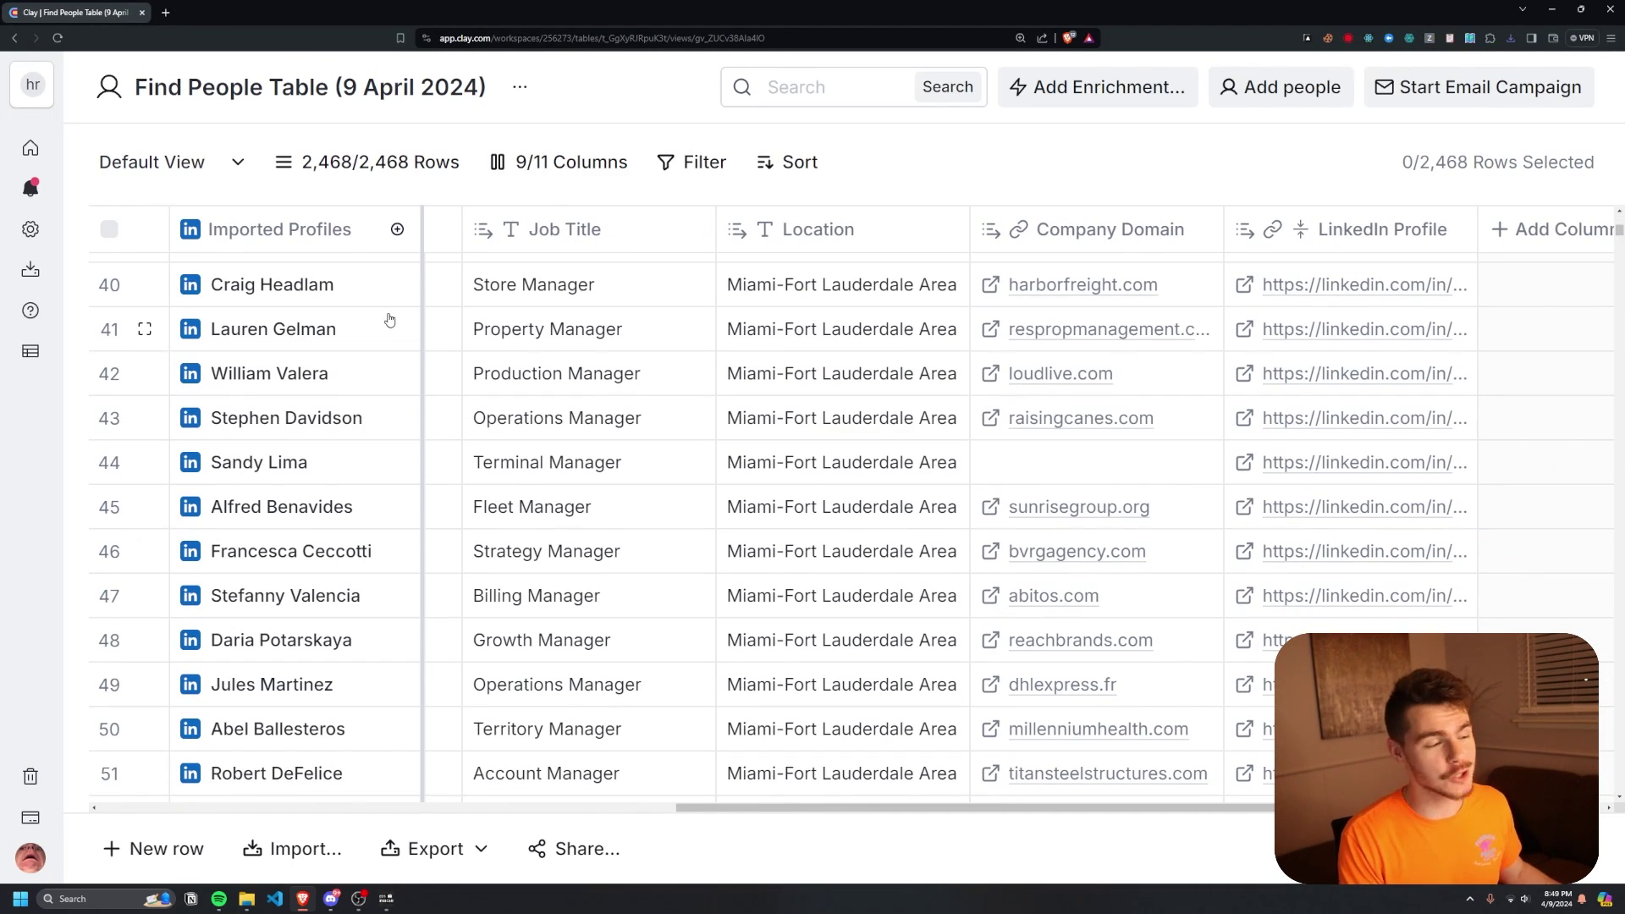
{"action": "scroll", "coordinate": [112, 229], "scroll_direction": "up", "scroll_amount": 1}
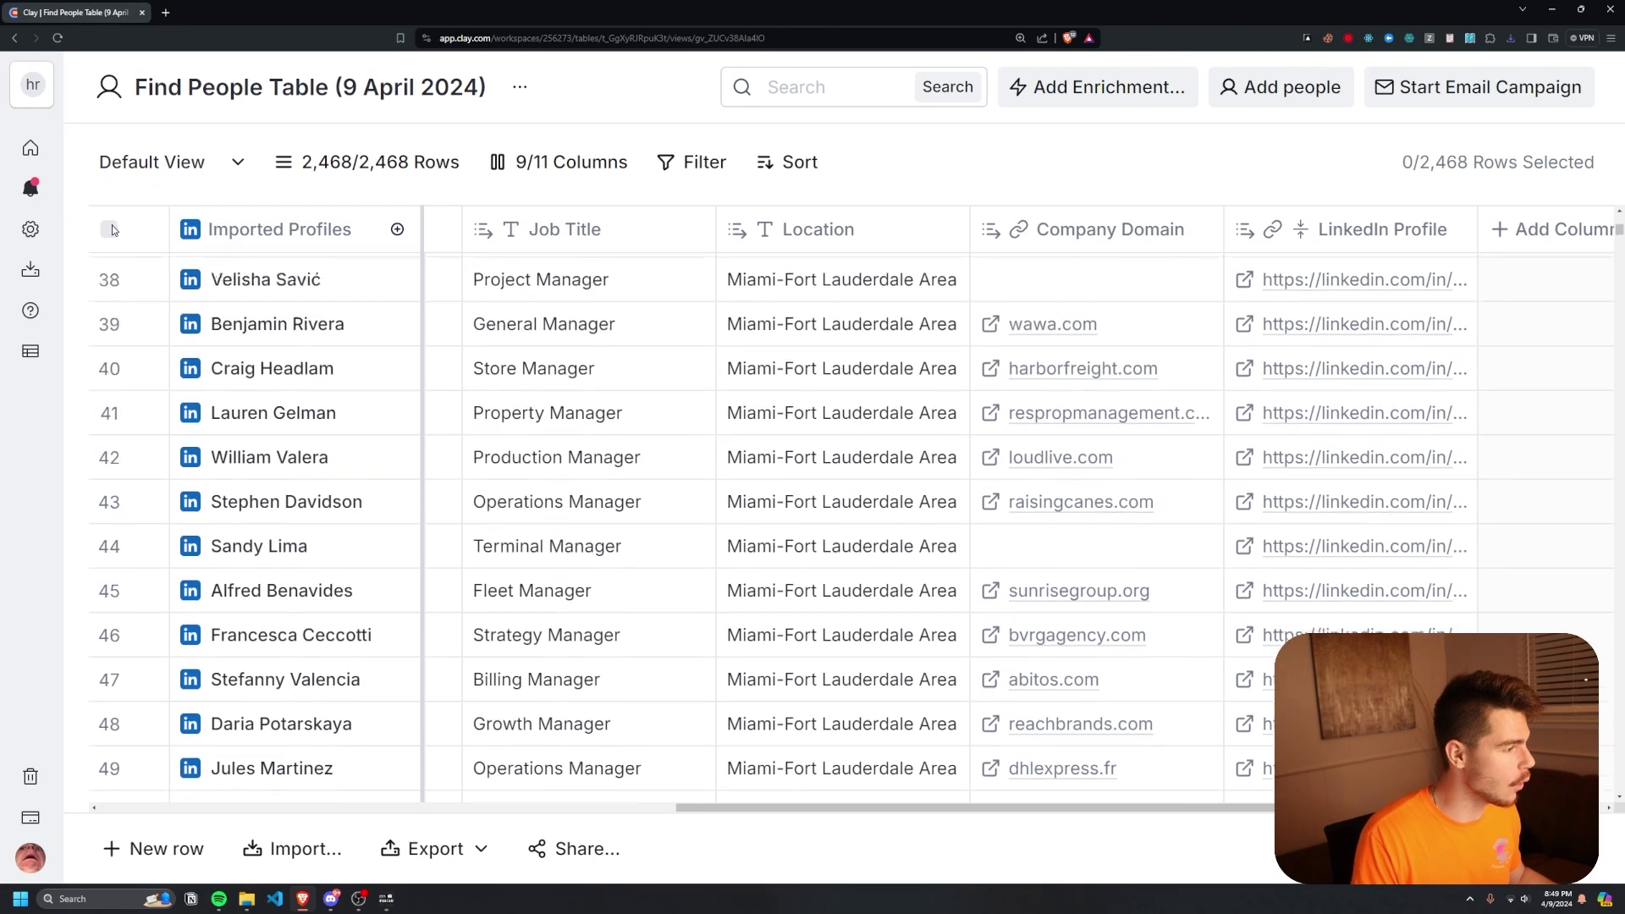
{"action": "left_click", "coordinate": [109, 229]}
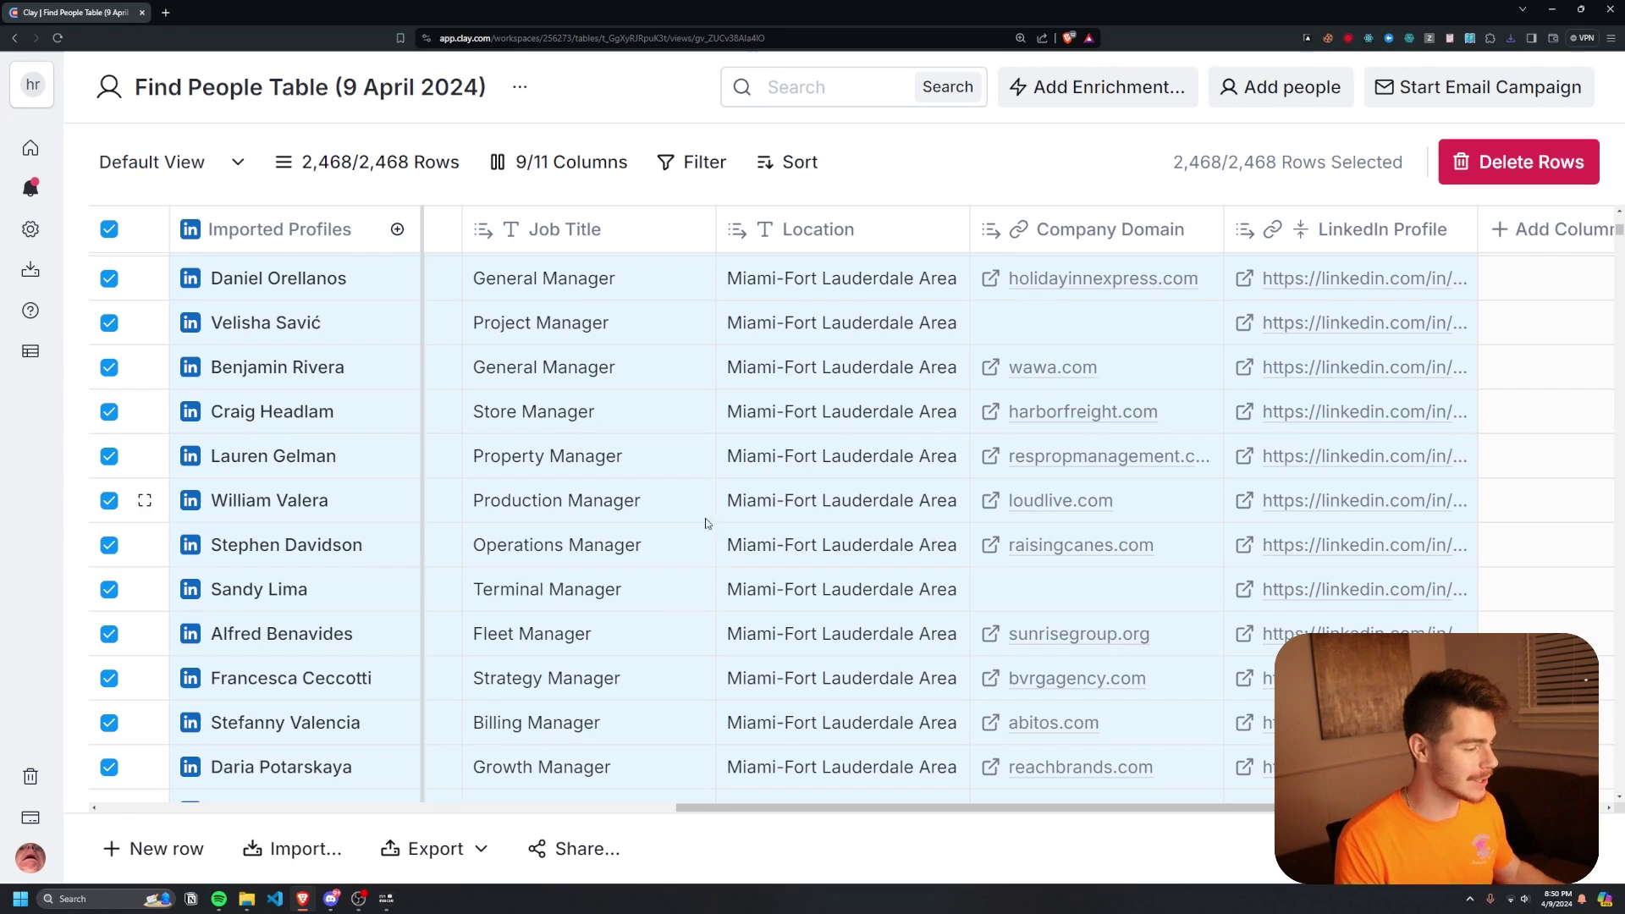
{"action": "left_click", "coordinate": [468, 850]}
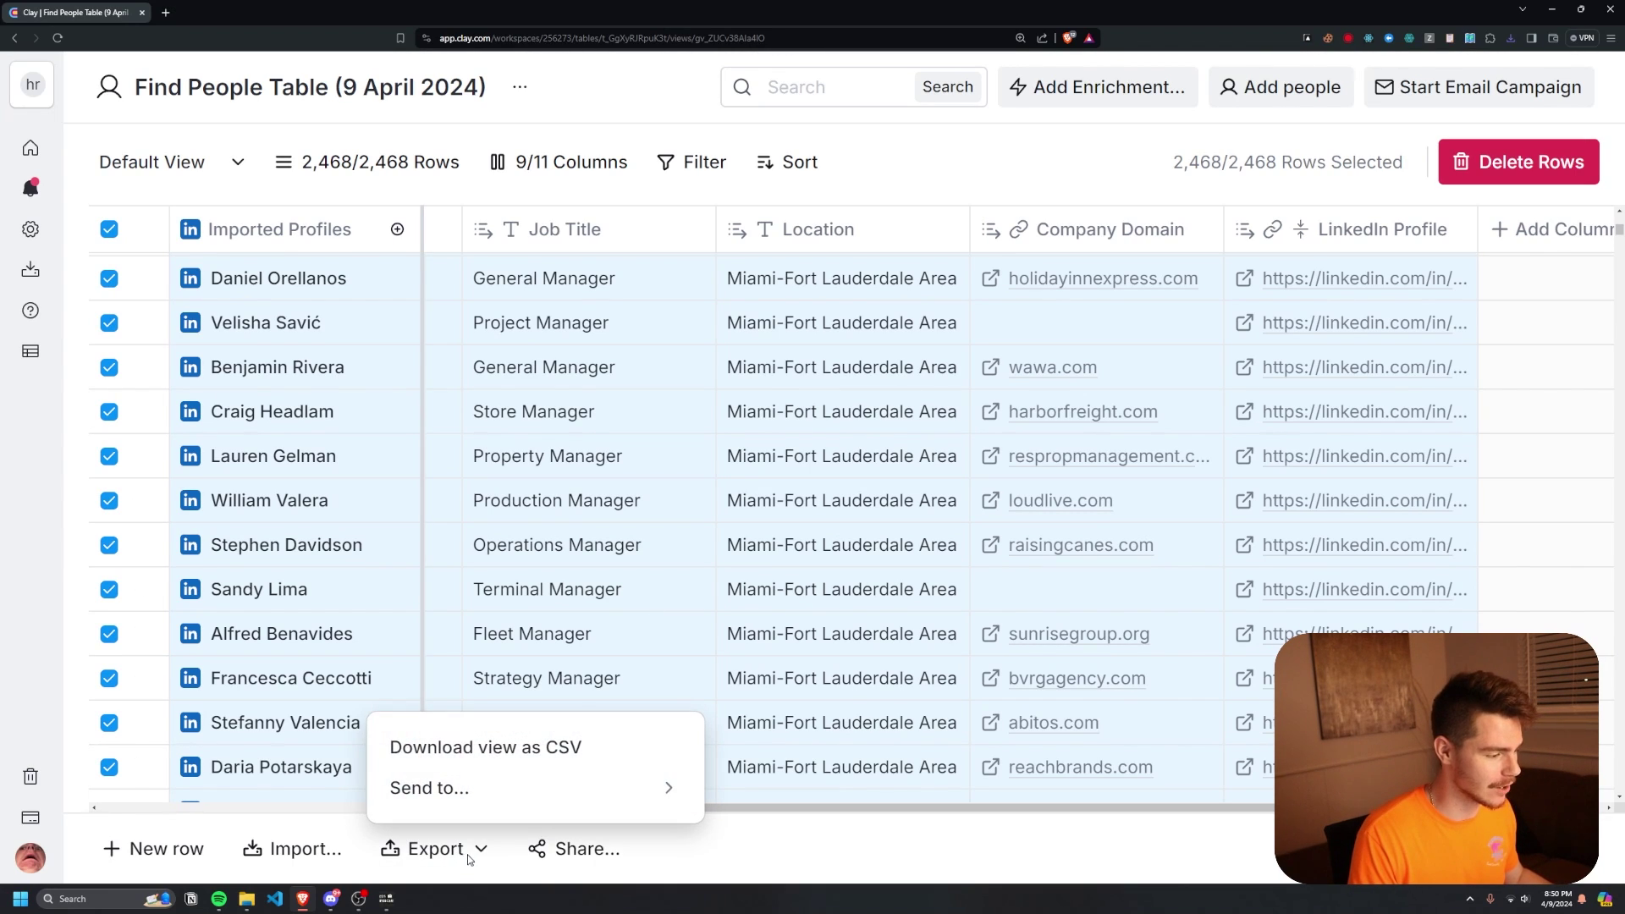
{"action": "left_click", "coordinate": [506, 749]}
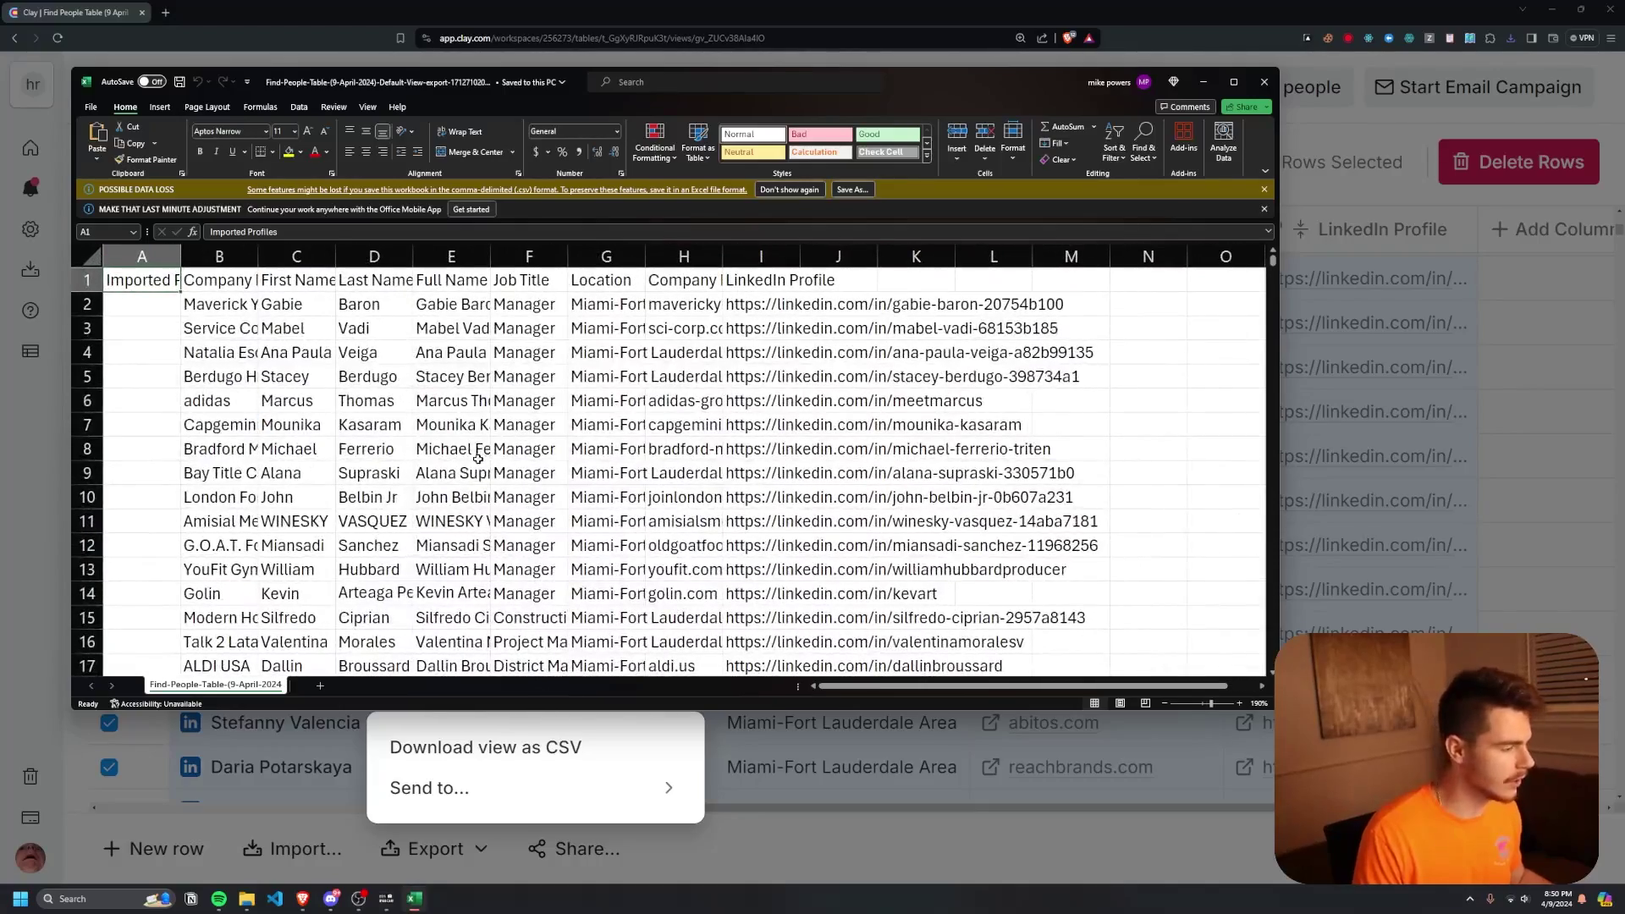
Look through the exported people rows in the CSV opened in Excel.
{"action": "scroll", "coordinate": [478, 457], "scroll_direction": "down", "scroll_amount": 20}
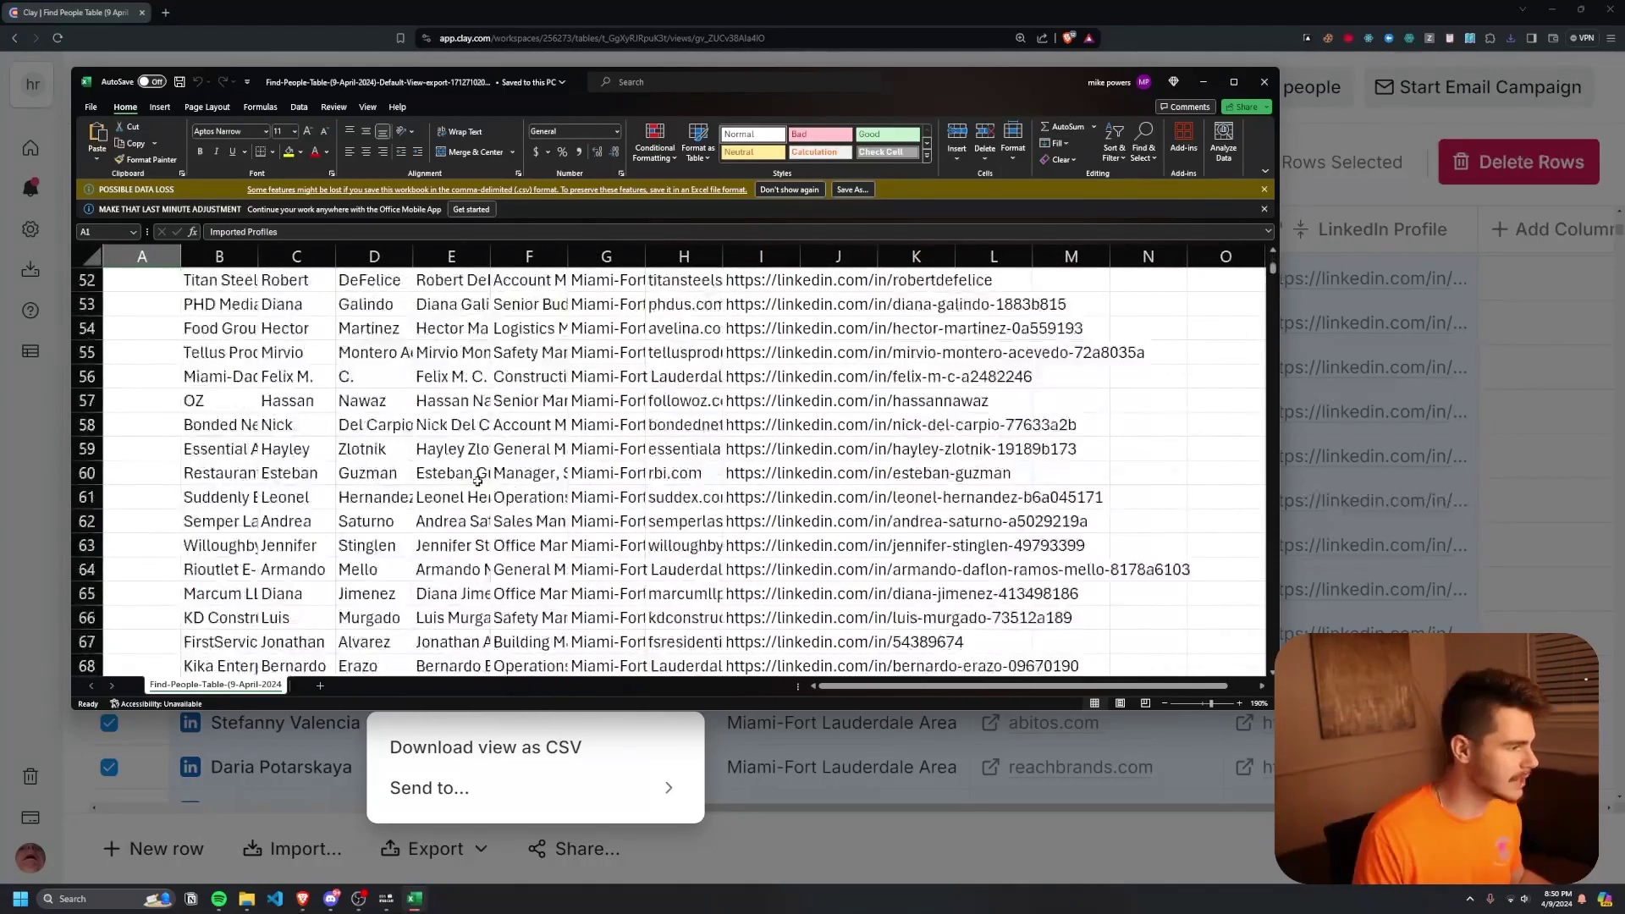
{"action": "scroll", "coordinate": [504, 518], "scroll_direction": "down", "scroll_amount": 20}
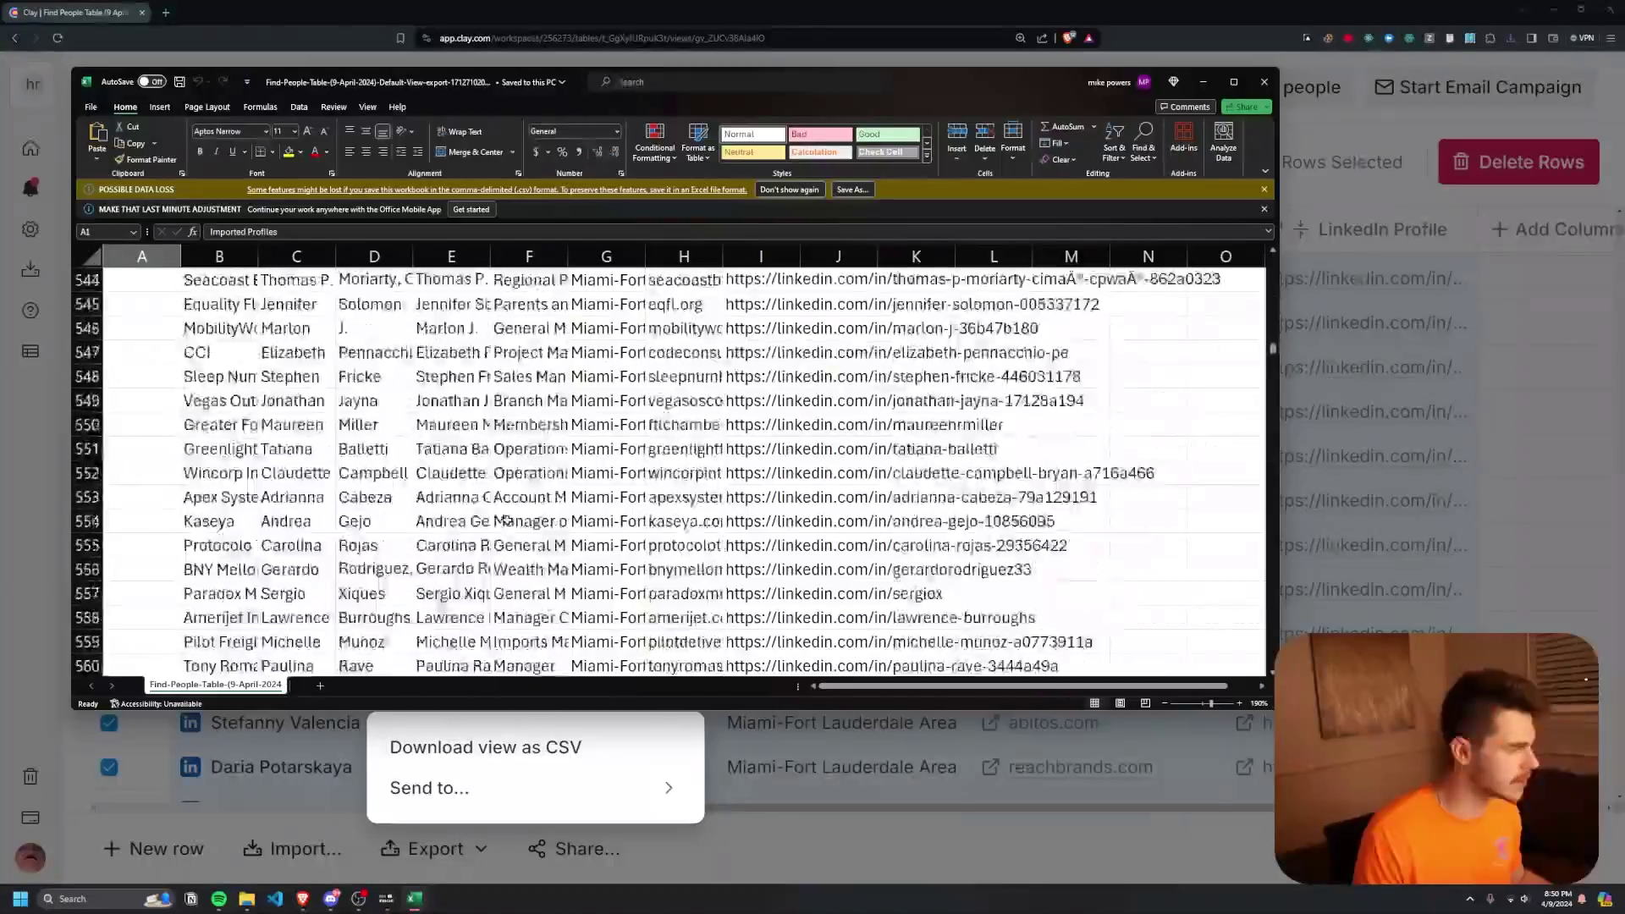
{"action": "scroll", "coordinate": [511, 521], "scroll_direction": "down", "scroll_amount": 20}
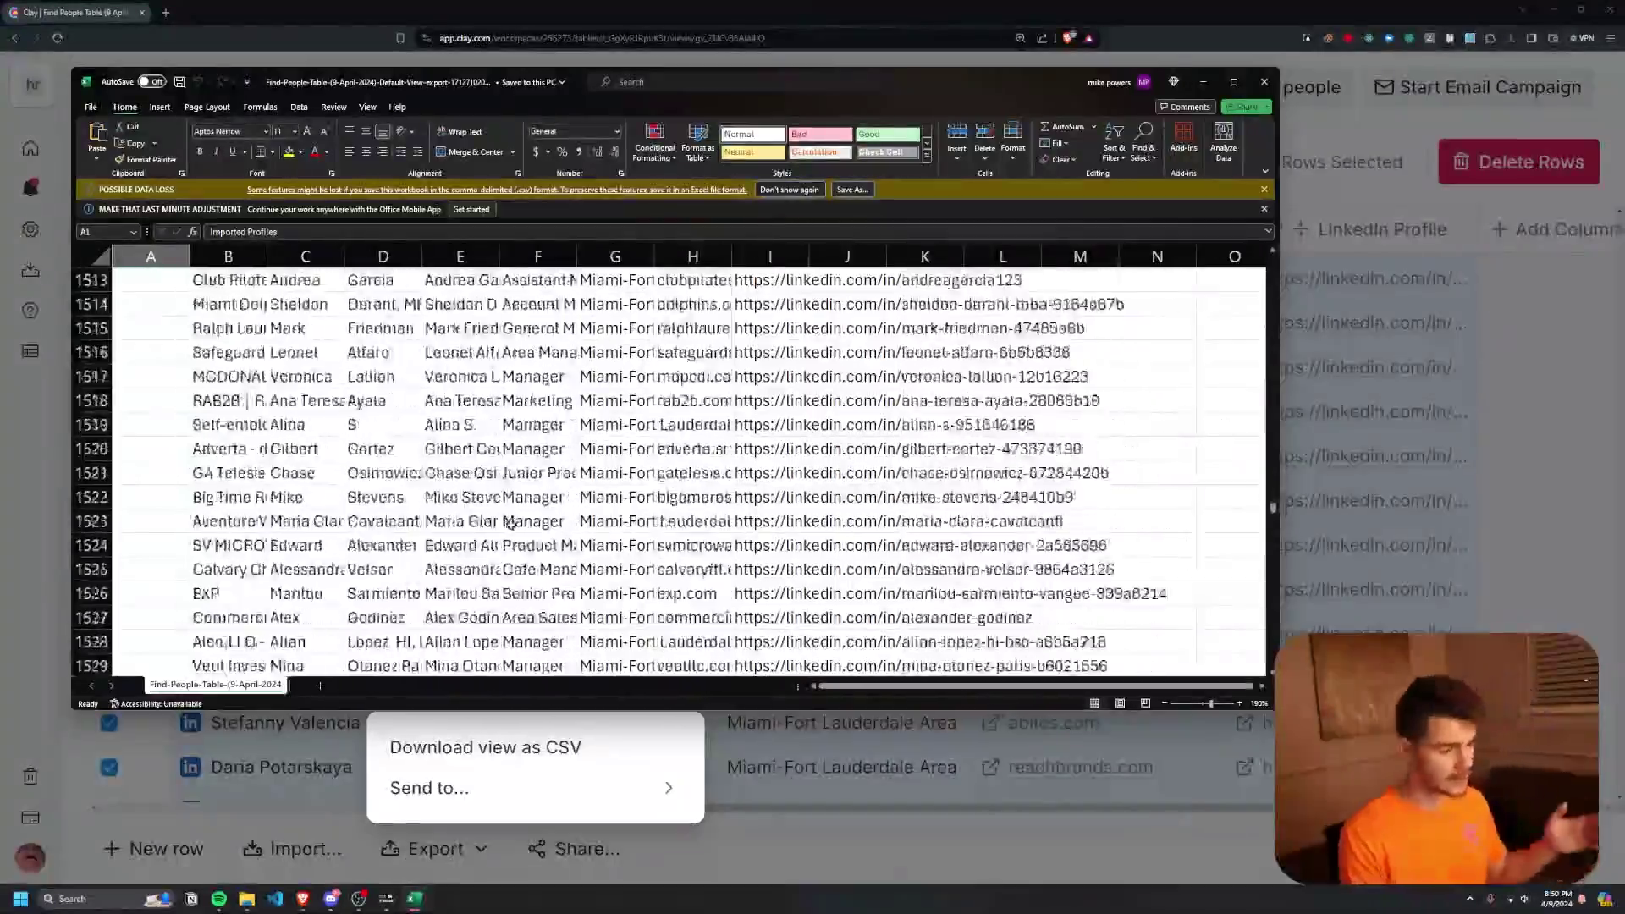
{"action": "scroll", "coordinate": [510, 527], "scroll_direction": "down", "scroll_amount": 15}
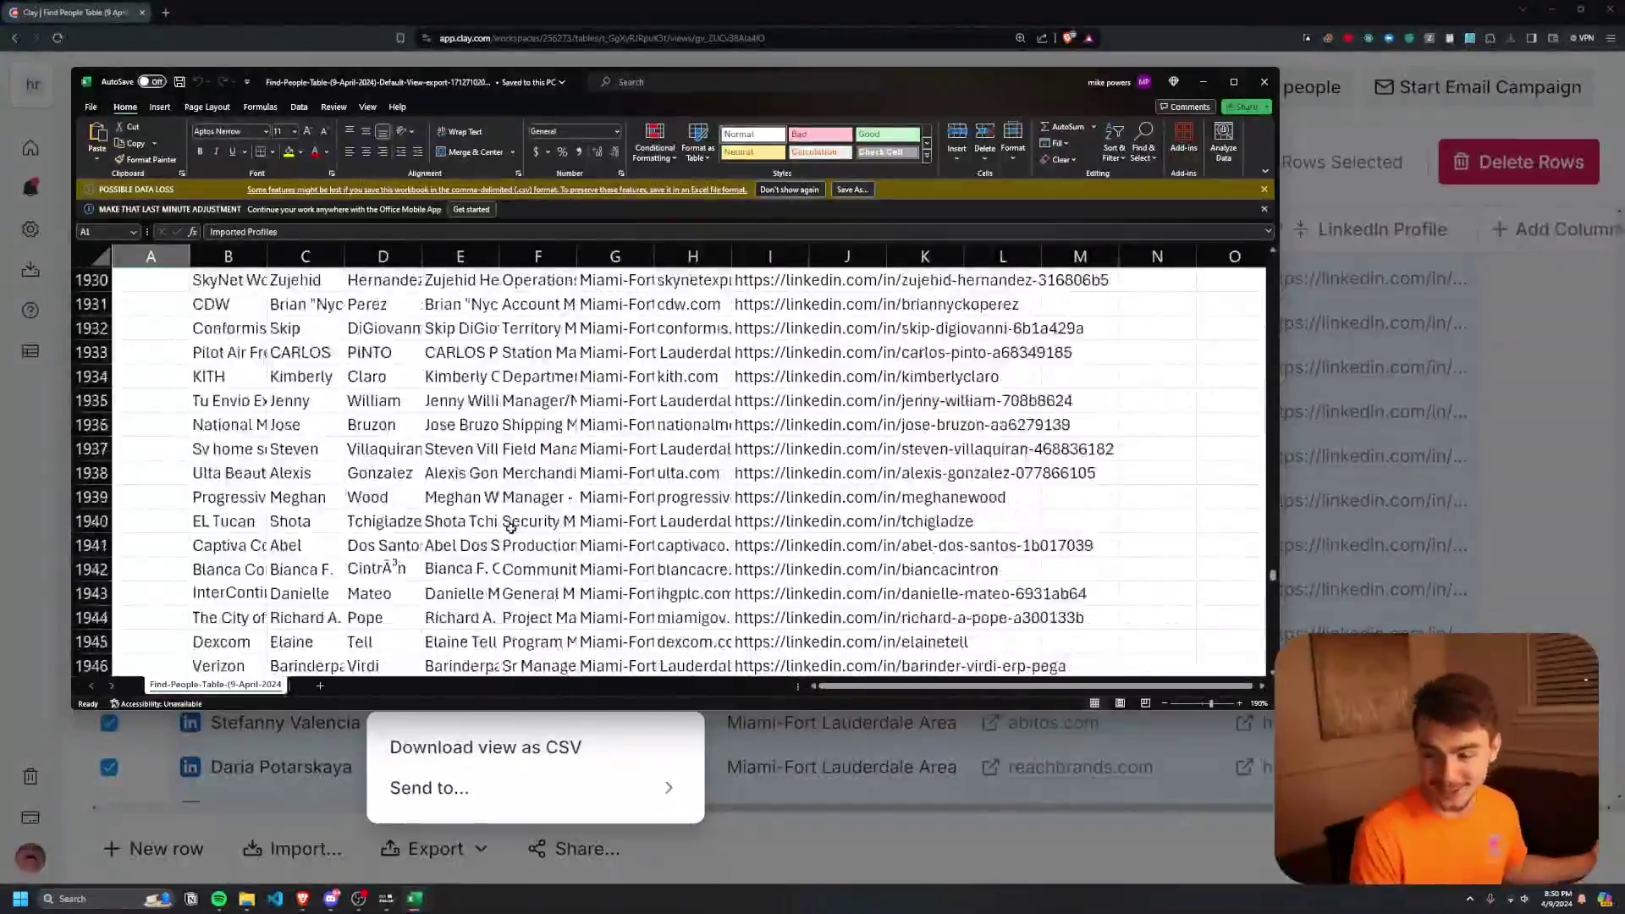
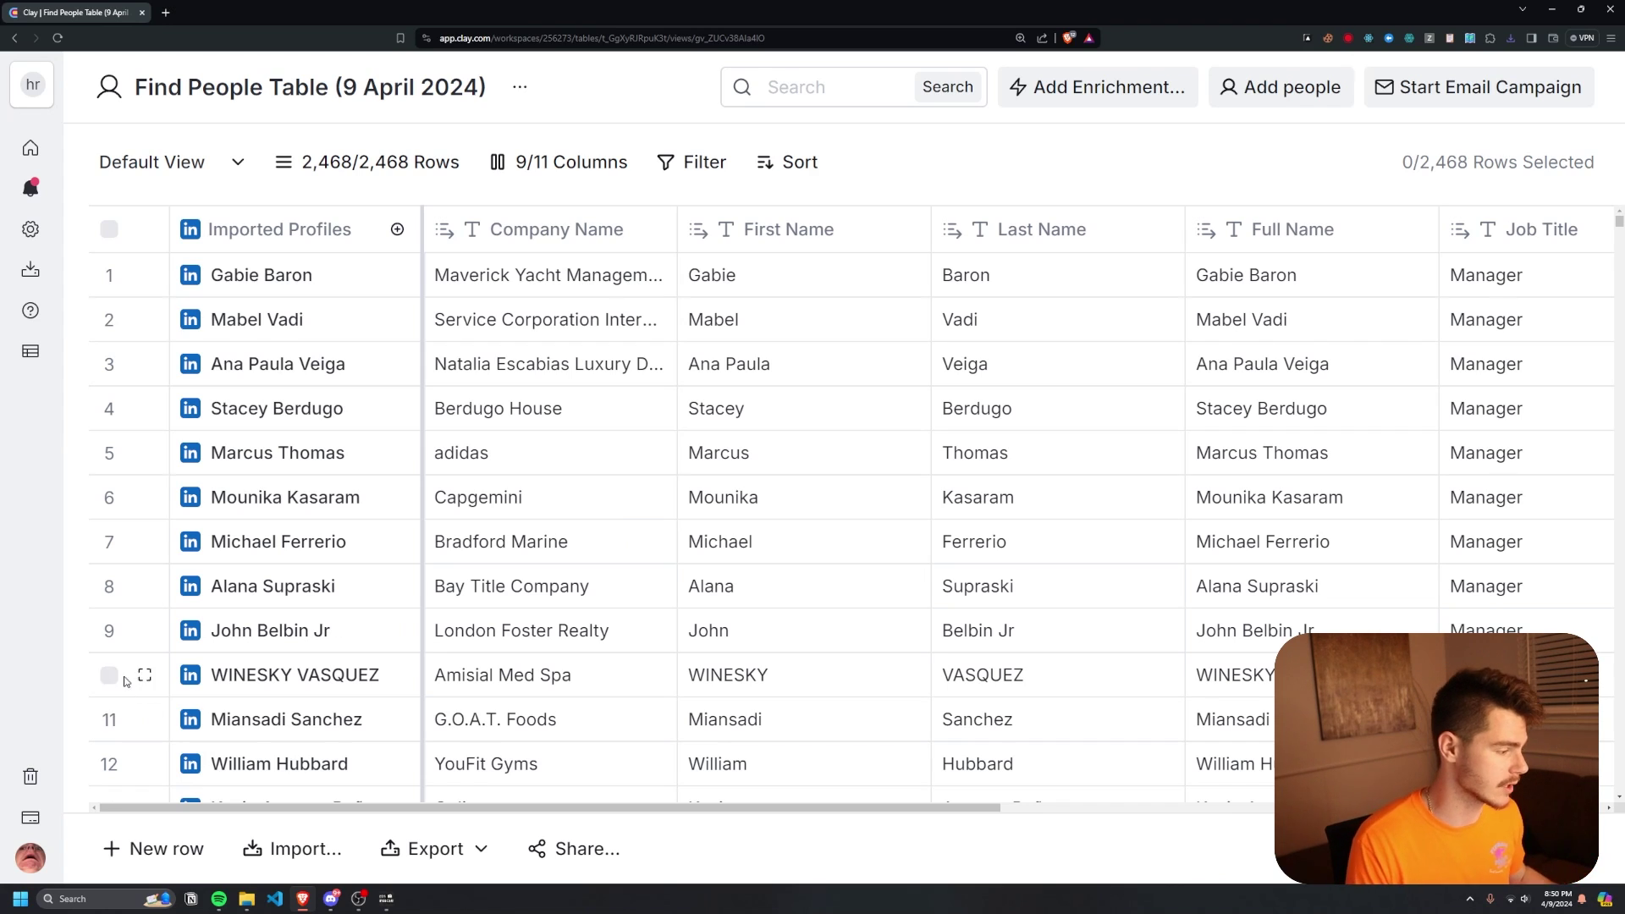
Back in Clay, check the remaining Clay credits and the people table's columns.
{"action": "mouse_move", "coordinate": [59, 795]}
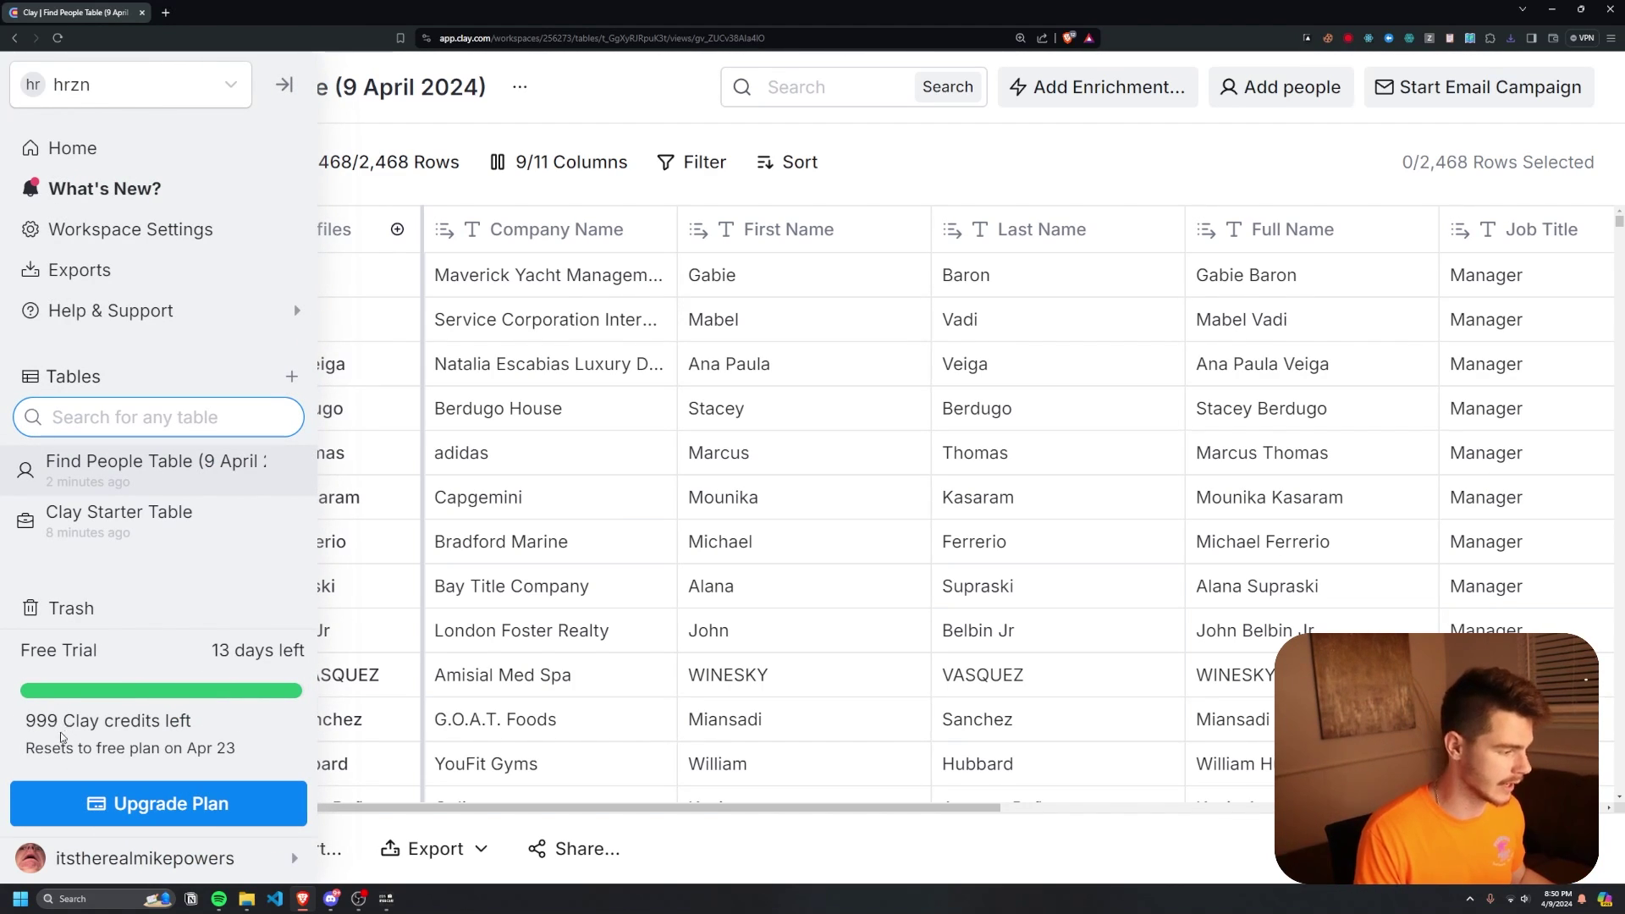
{"action": "scroll", "coordinate": [793, 796], "scroll_direction": "right", "scroll_amount": 5}
{"action": "scroll", "coordinate": [794, 796], "scroll_direction": "right", "scroll_amount": 4}
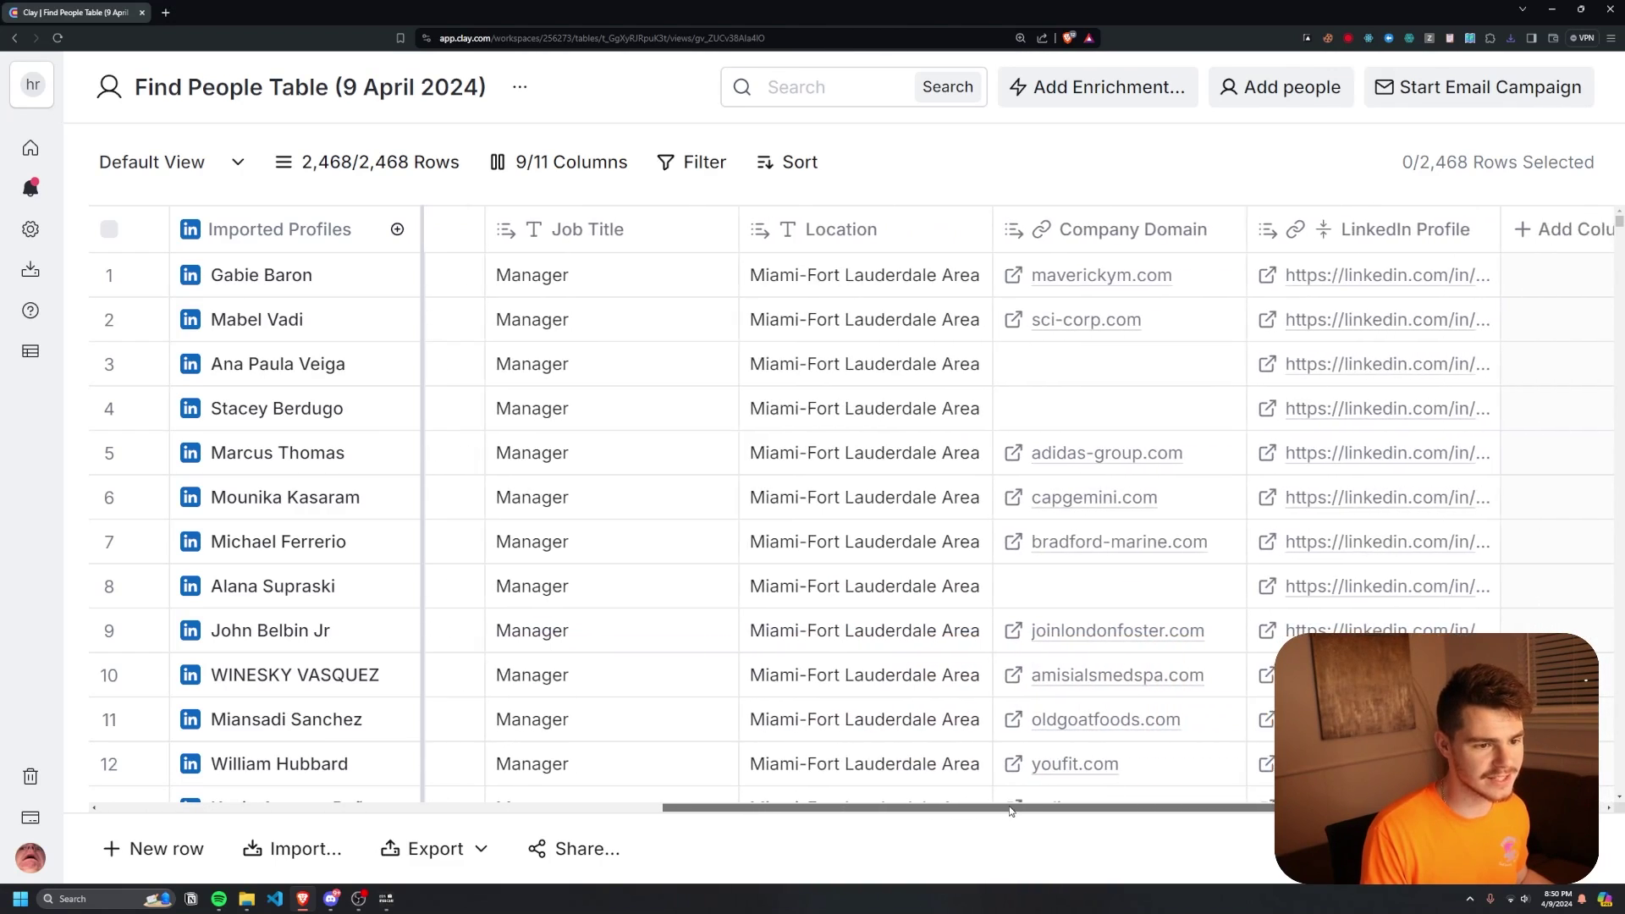
{"action": "scroll", "coordinate": [1127, 703], "scroll_direction": "left", "scroll_amount": 10}
{"action": "scroll", "coordinate": [1127, 702], "scroll_direction": "right", "scroll_amount": 10}
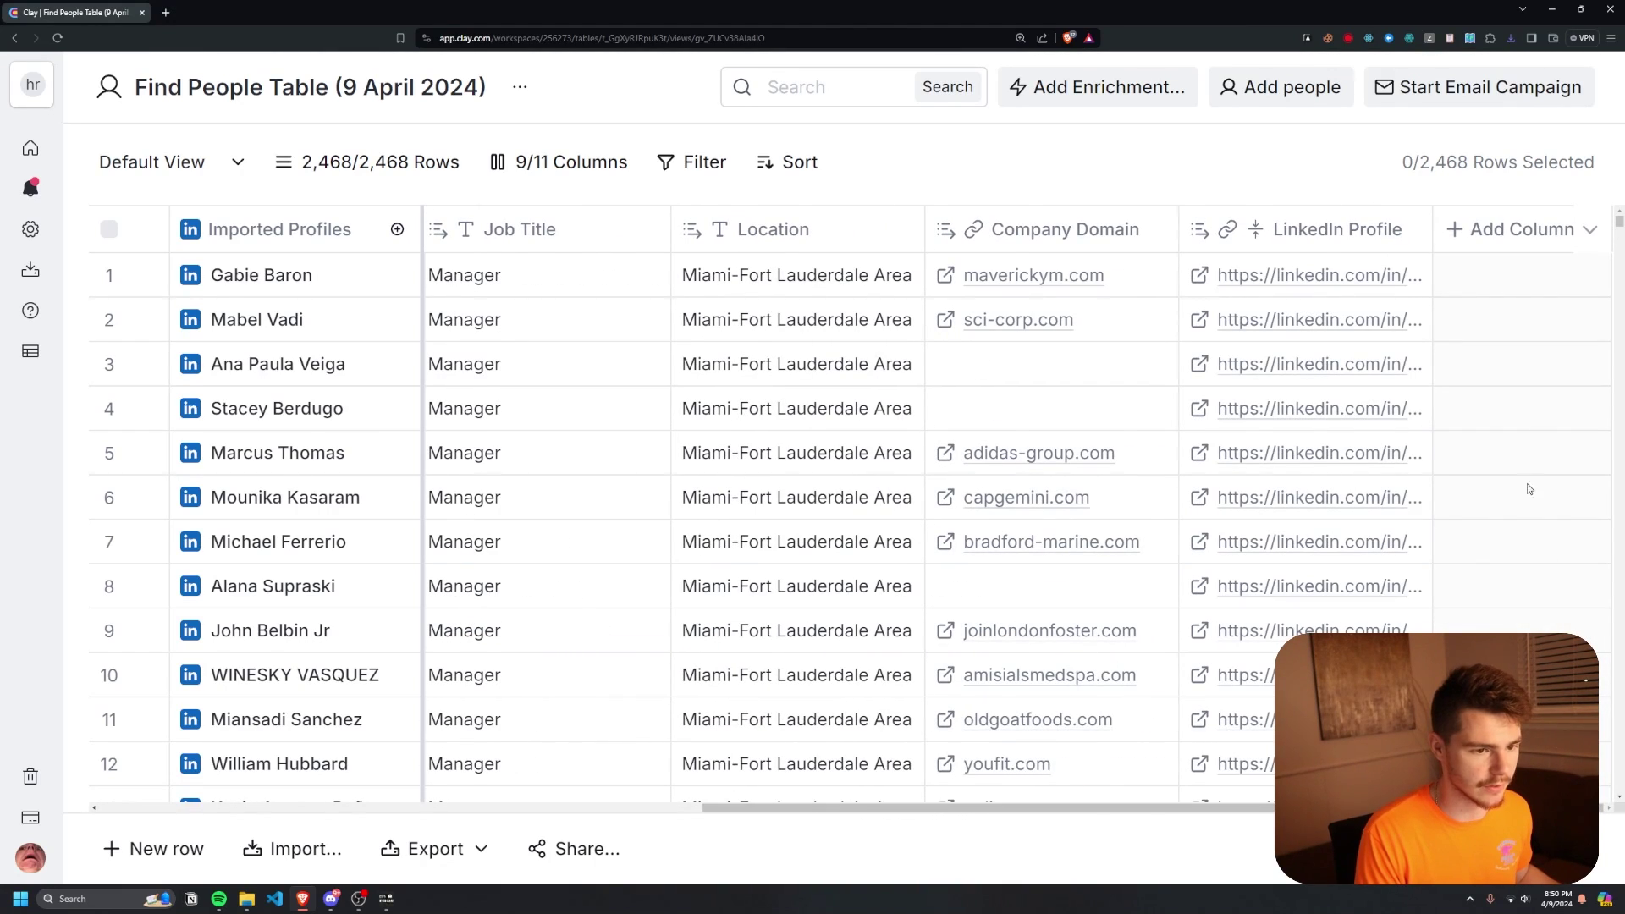
Set up an enrichment column in the people table using the suggested Find Personal Email enrichment.
{"action": "left_click", "coordinate": [1514, 230]}
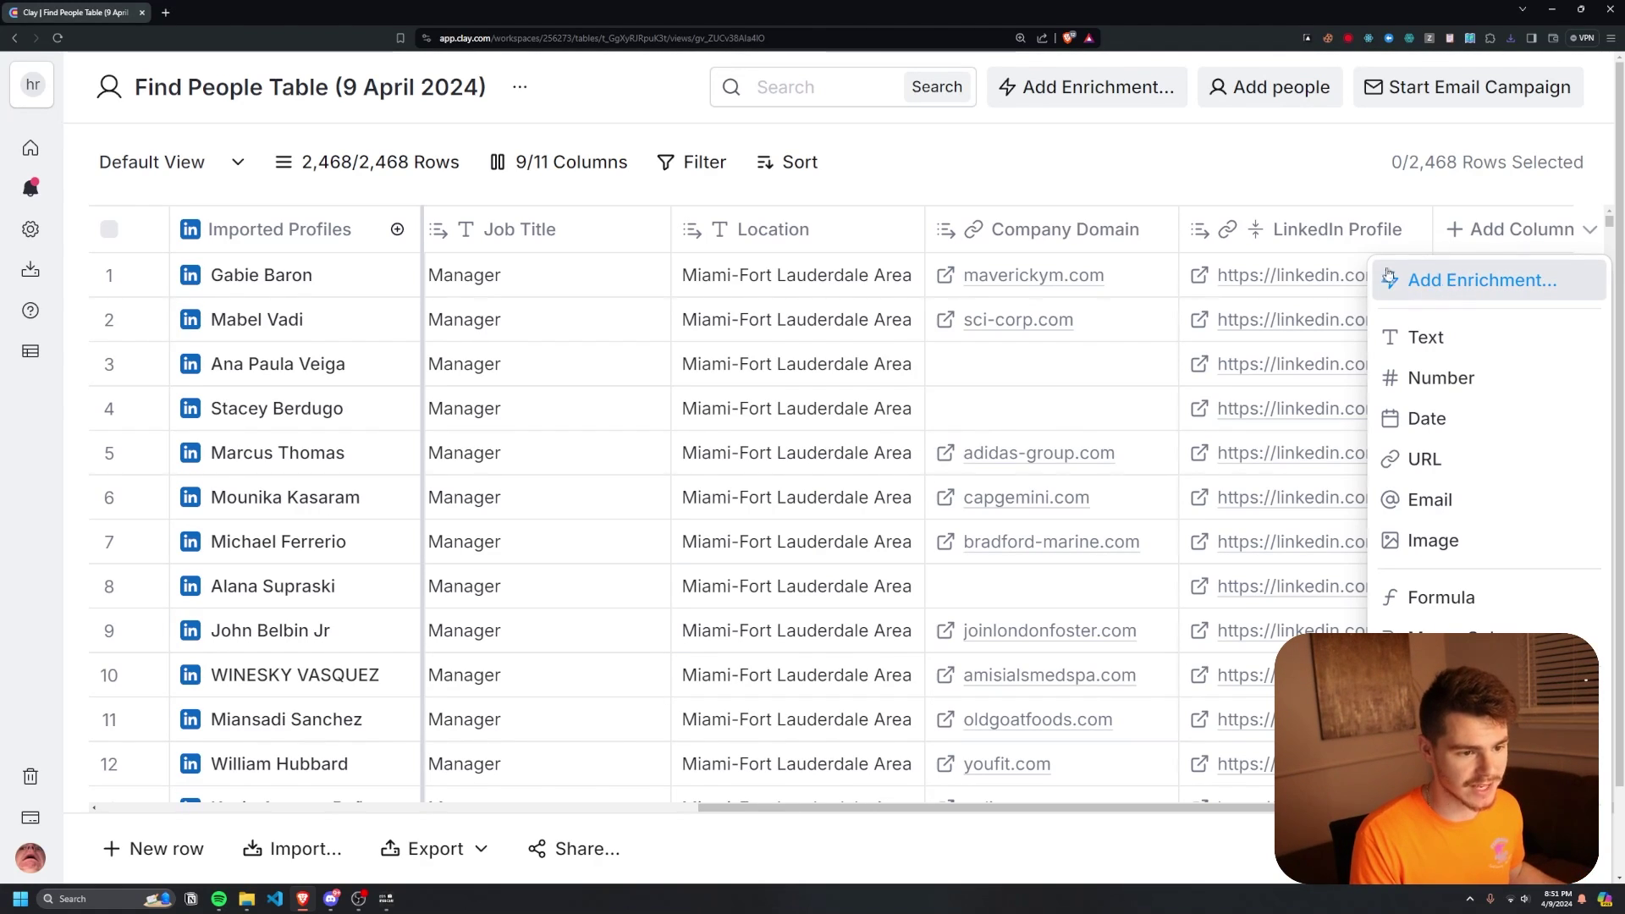
{"action": "left_click", "coordinate": [1443, 290]}
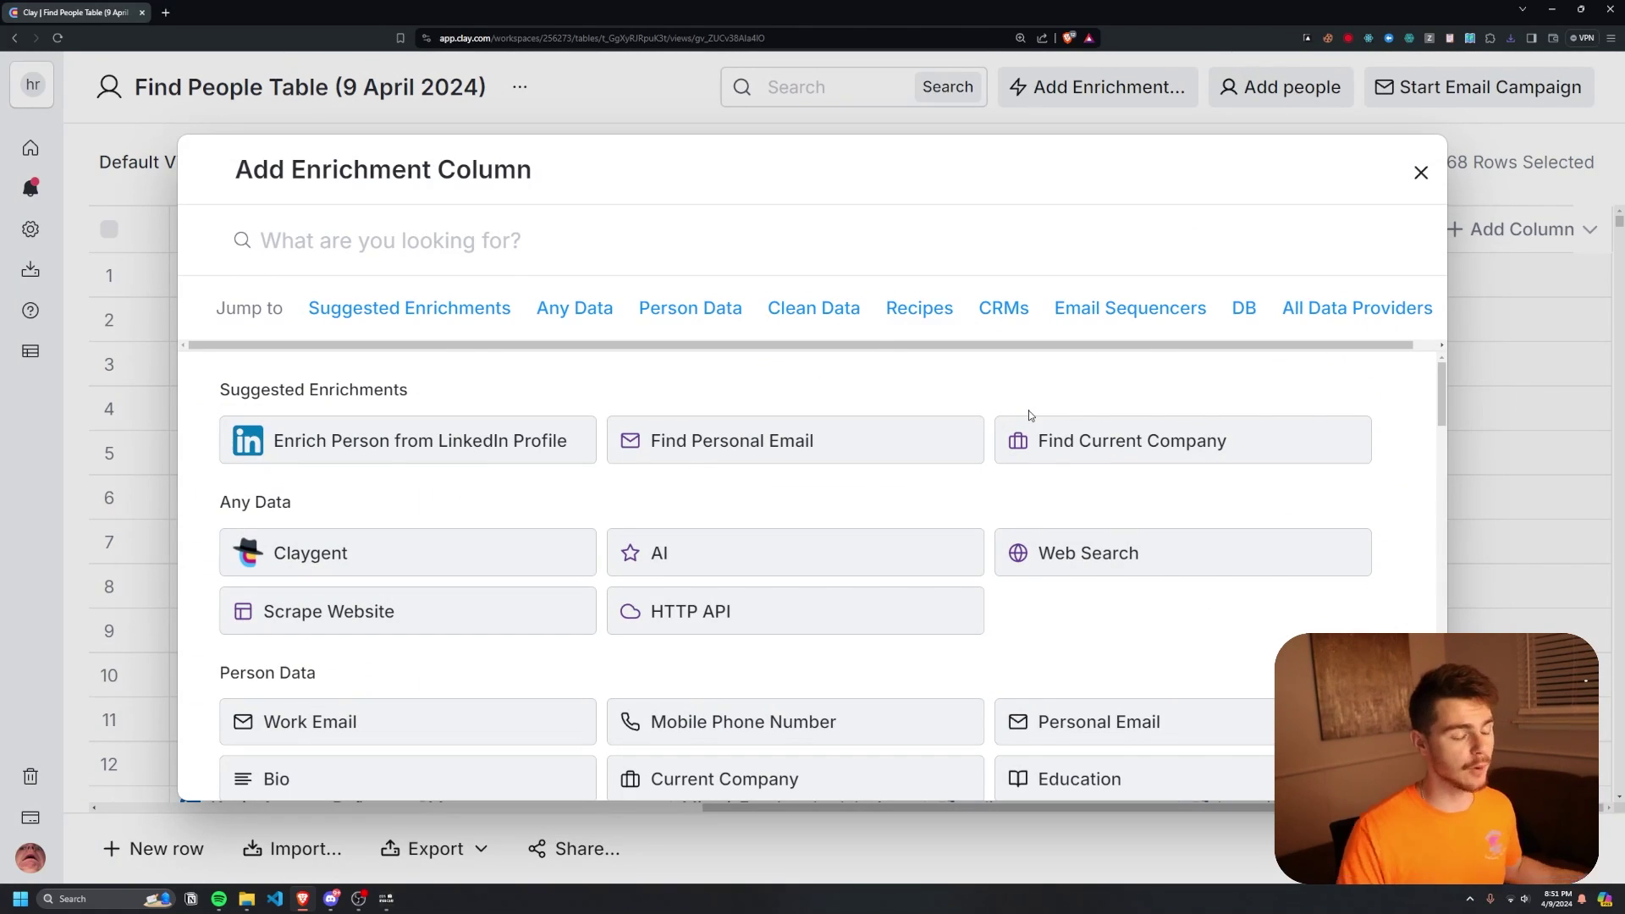
{"action": "scroll", "coordinate": [808, 542], "scroll_direction": "down", "scroll_amount": 2}
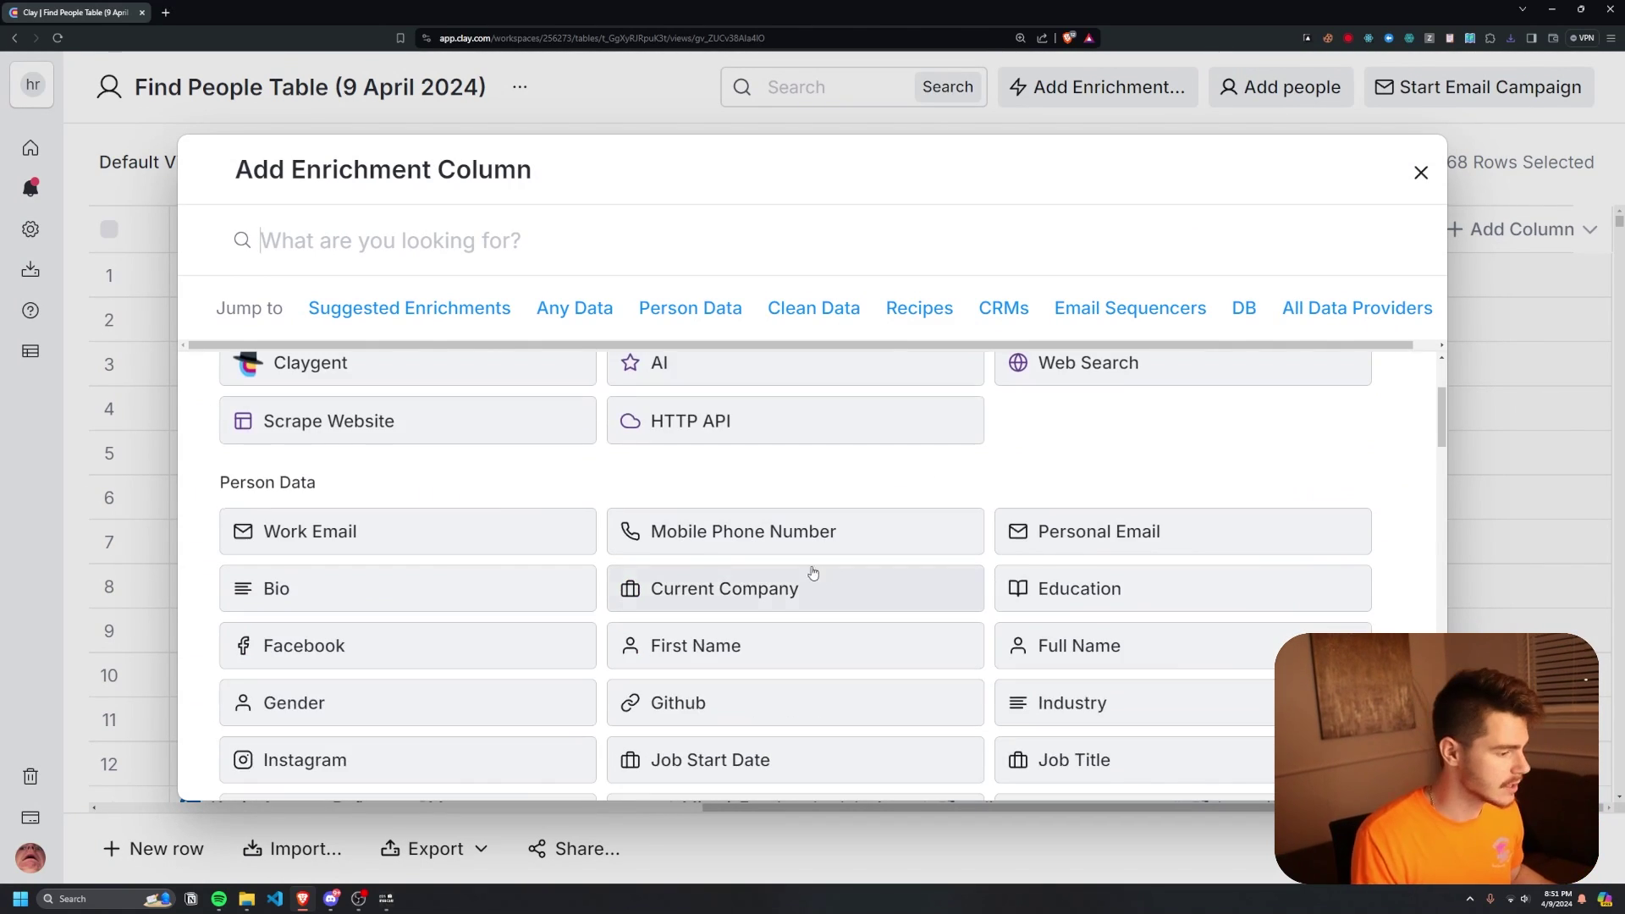
{"action": "scroll", "coordinate": [892, 593], "scroll_direction": "up", "scroll_amount": 2}
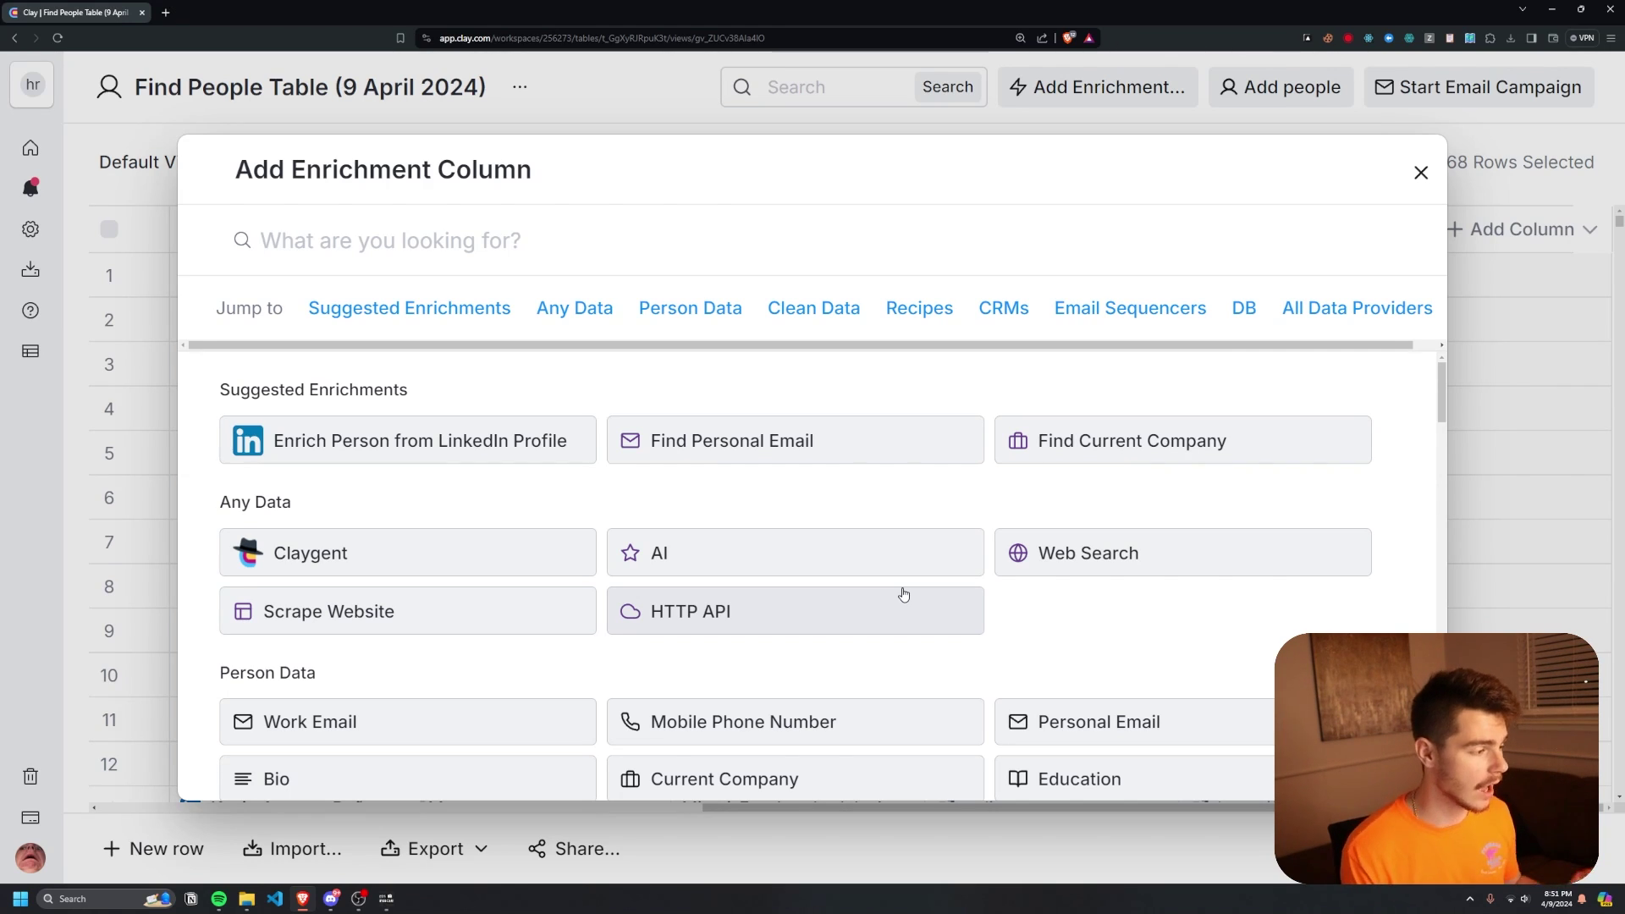
{"action": "left_click_drag", "start_coordinate": [217, 390], "coordinate": [455, 406]}
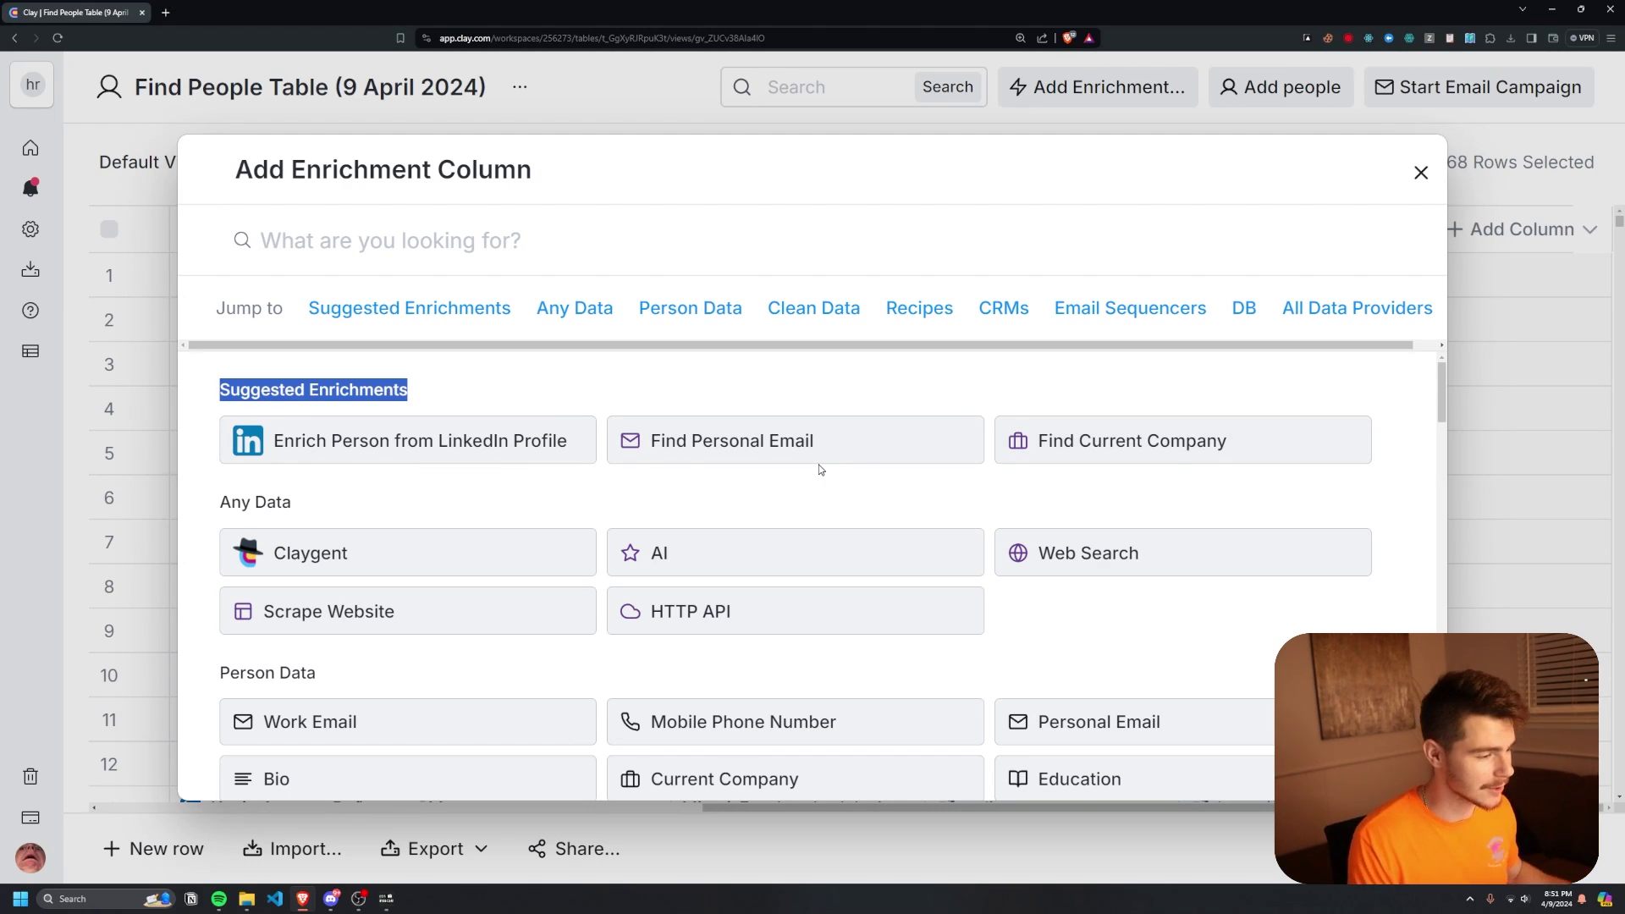
{"action": "left_click", "coordinate": [756, 450]}
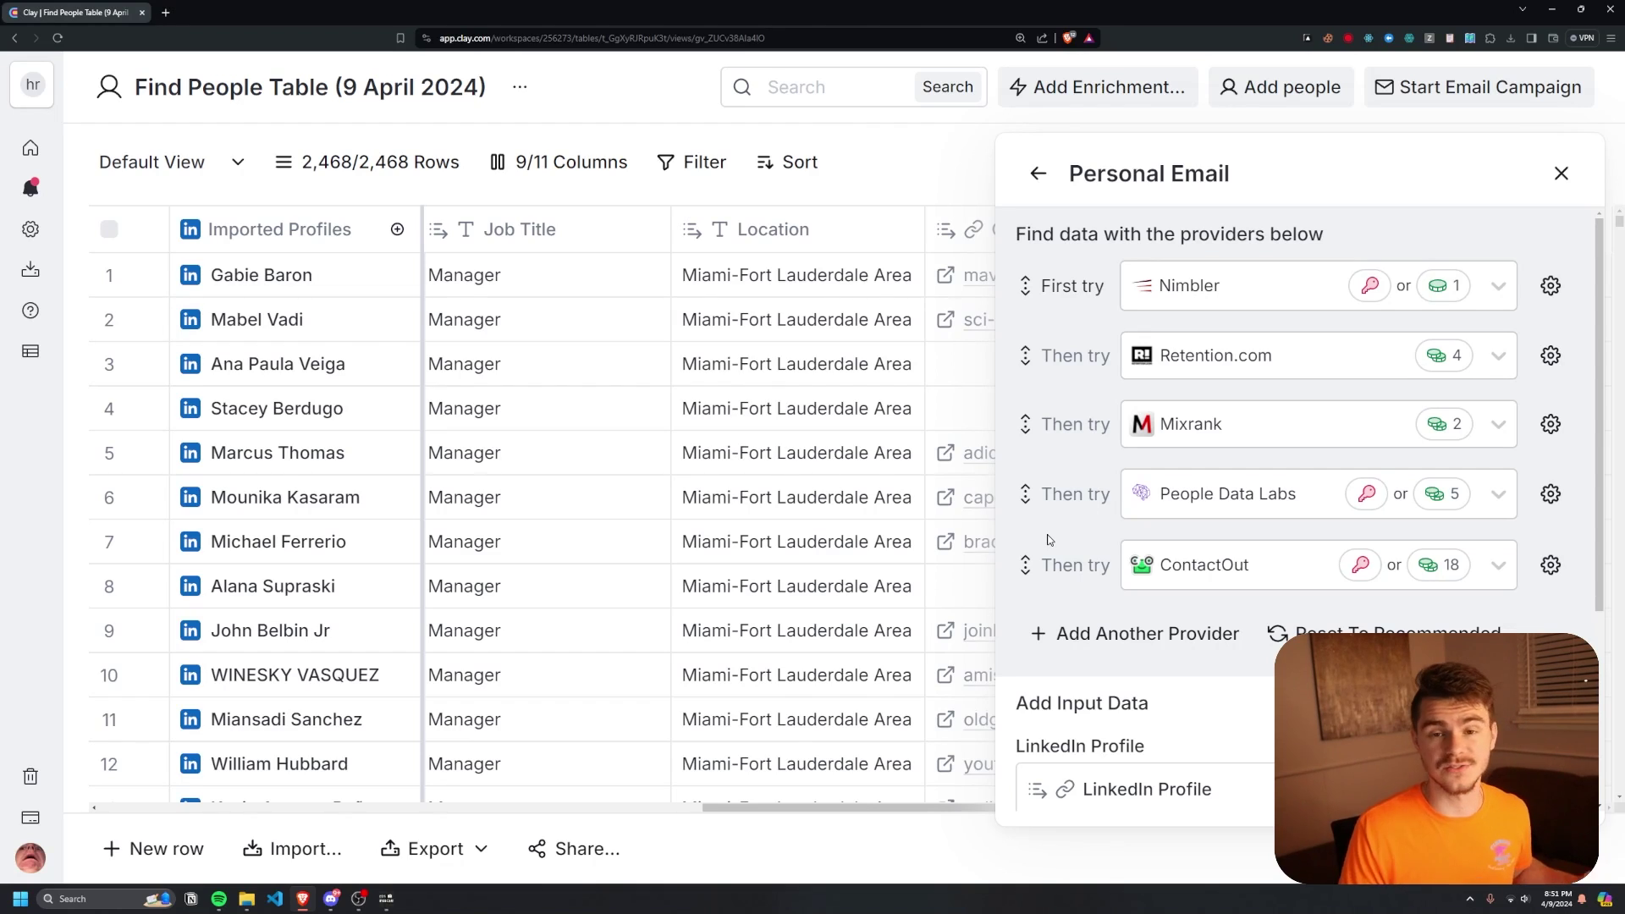
Look at the additional providers available for the personal email search, including Apollo.io, Lusha and Swordfish.
{"action": "left_click", "coordinate": [1111, 635]}
{"action": "left_click", "coordinate": [1202, 635]}
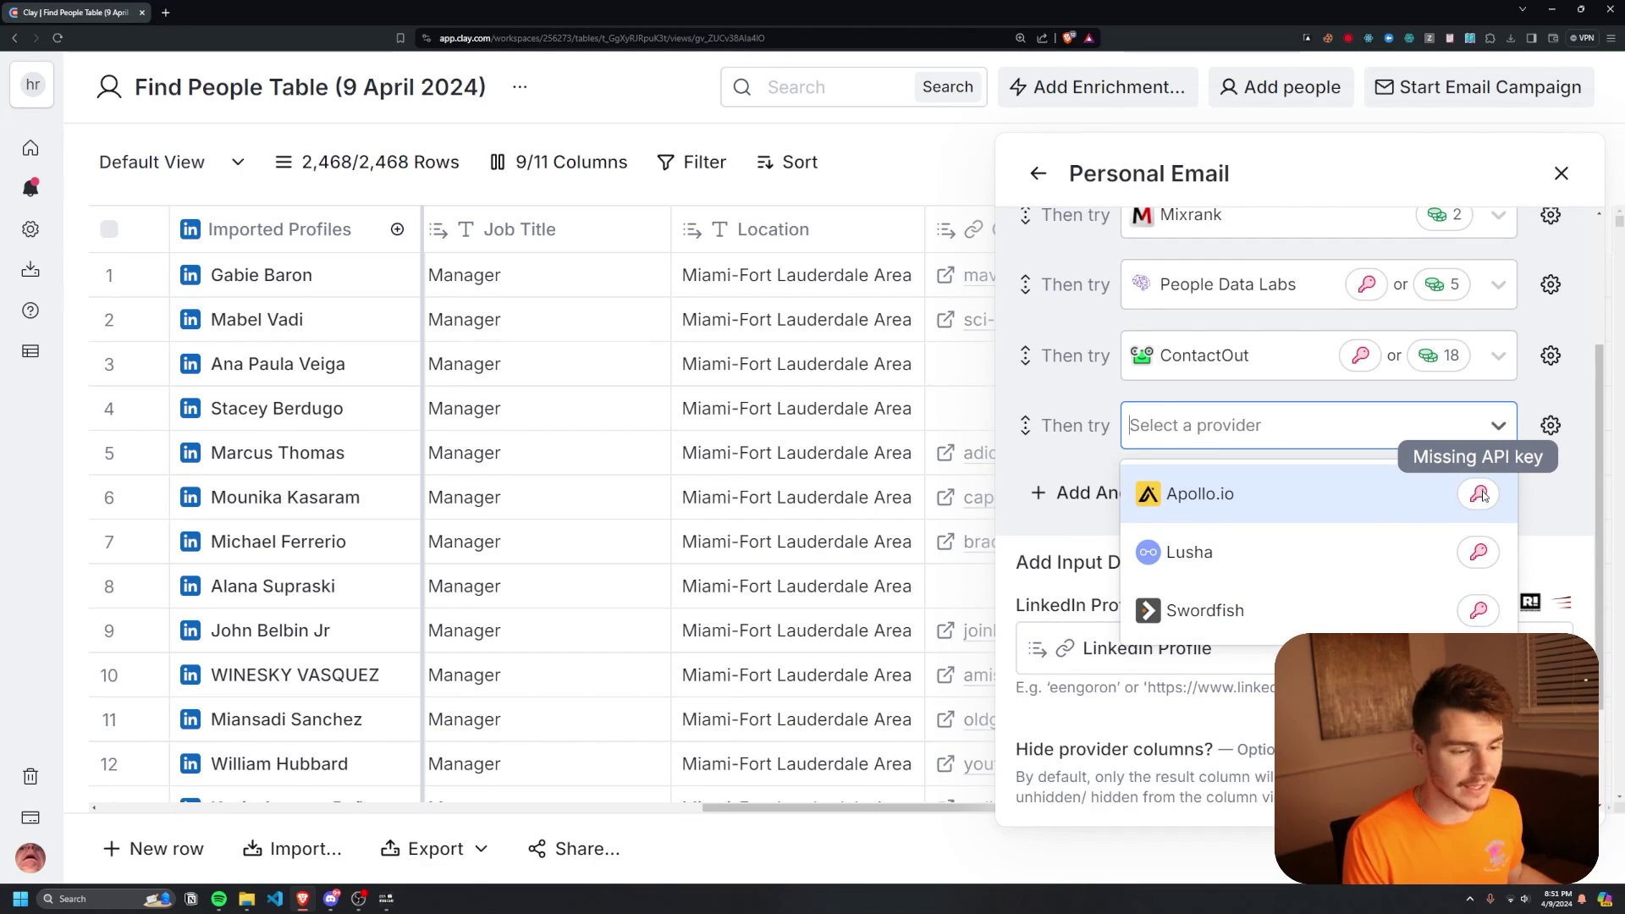
{"action": "key", "text": "Escape"}
{"action": "scroll", "coordinate": [1327, 576], "scroll_direction": "up", "scroll_amount": 3}
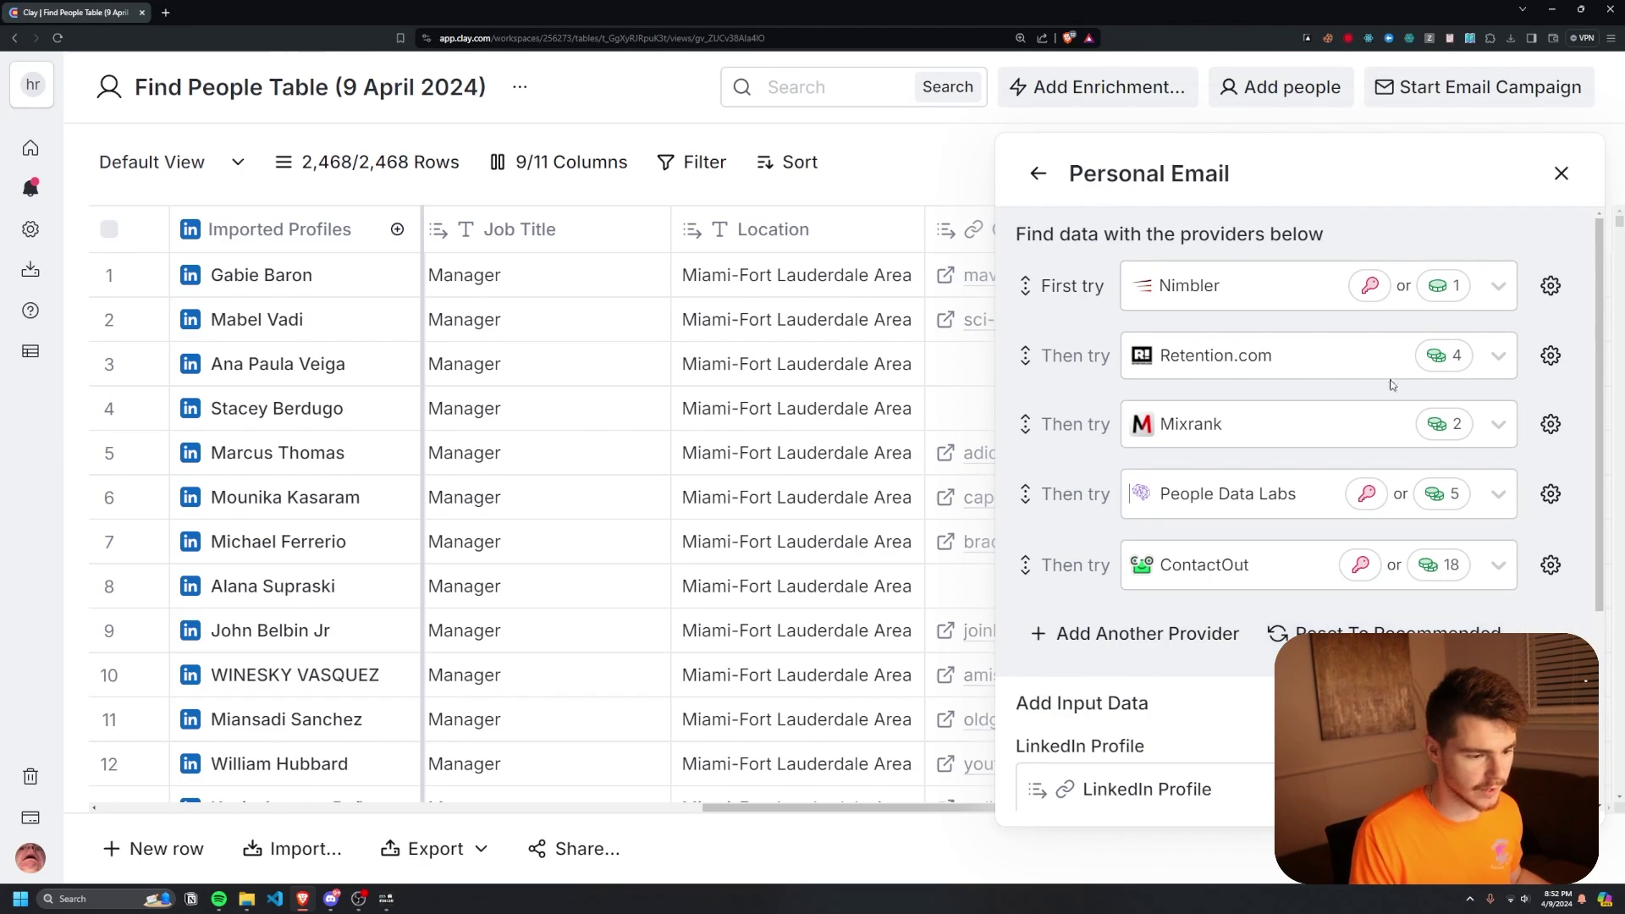
Run the Personal Email enrichment from the LinkedIn Profile column and check the emails it finds.
{"action": "scroll", "coordinate": [1401, 460], "scroll_direction": "down", "scroll_amount": 3}
{"action": "mouse_move", "coordinate": [1060, 508]}
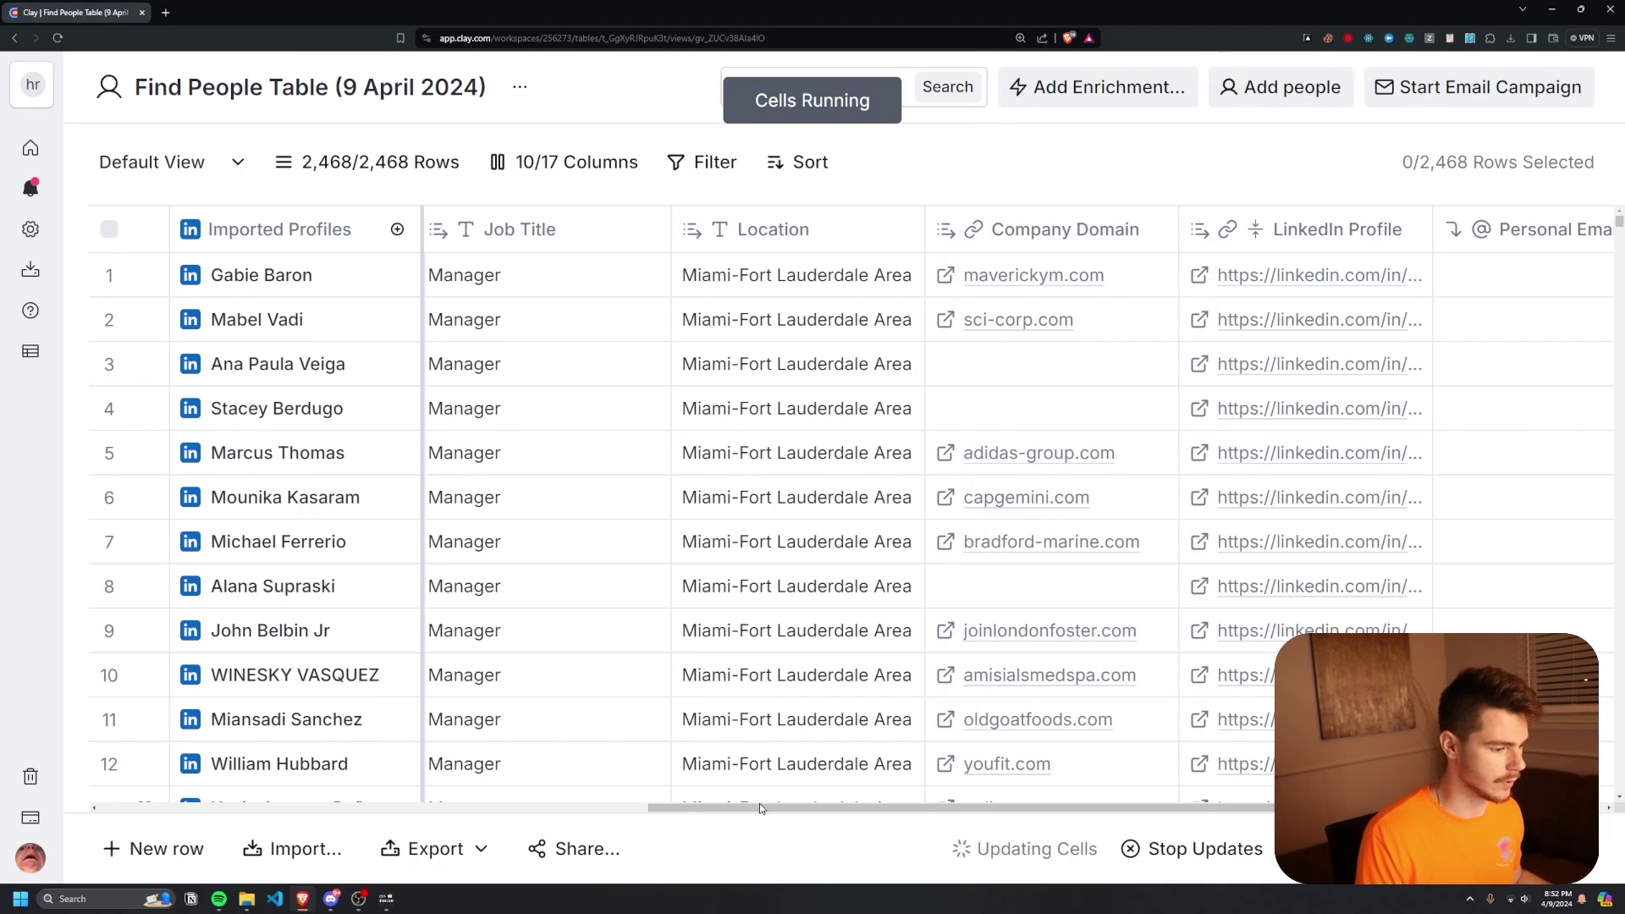
{"action": "scroll", "coordinate": [759, 804], "scroll_direction": "right", "scroll_amount": 5}
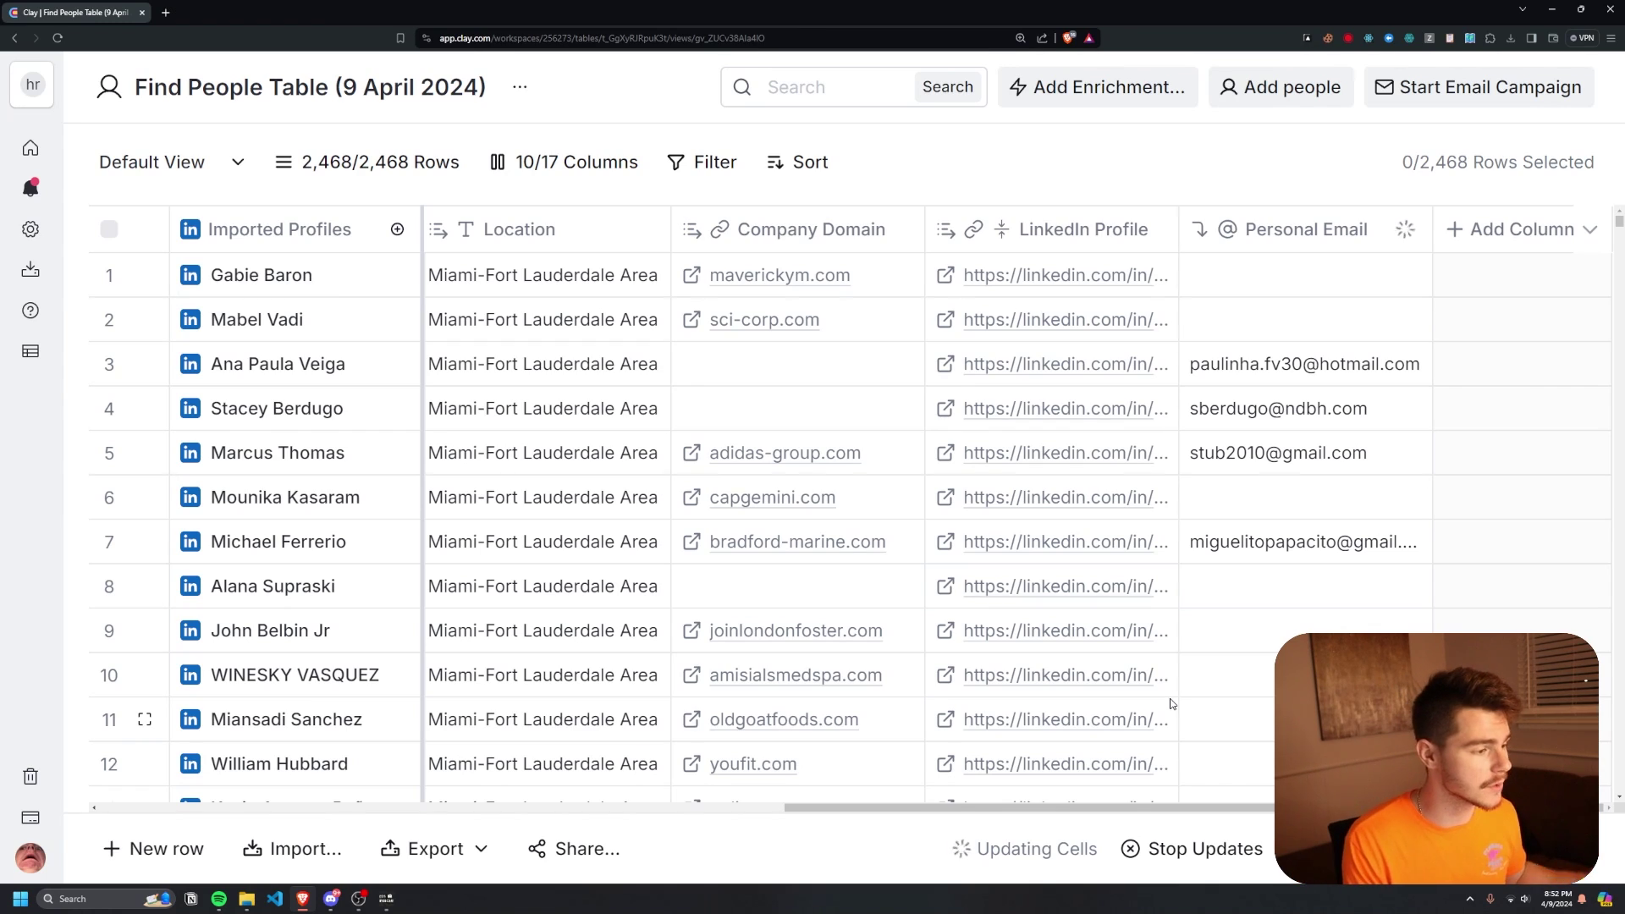
{"action": "left_click", "coordinate": [1308, 501]}
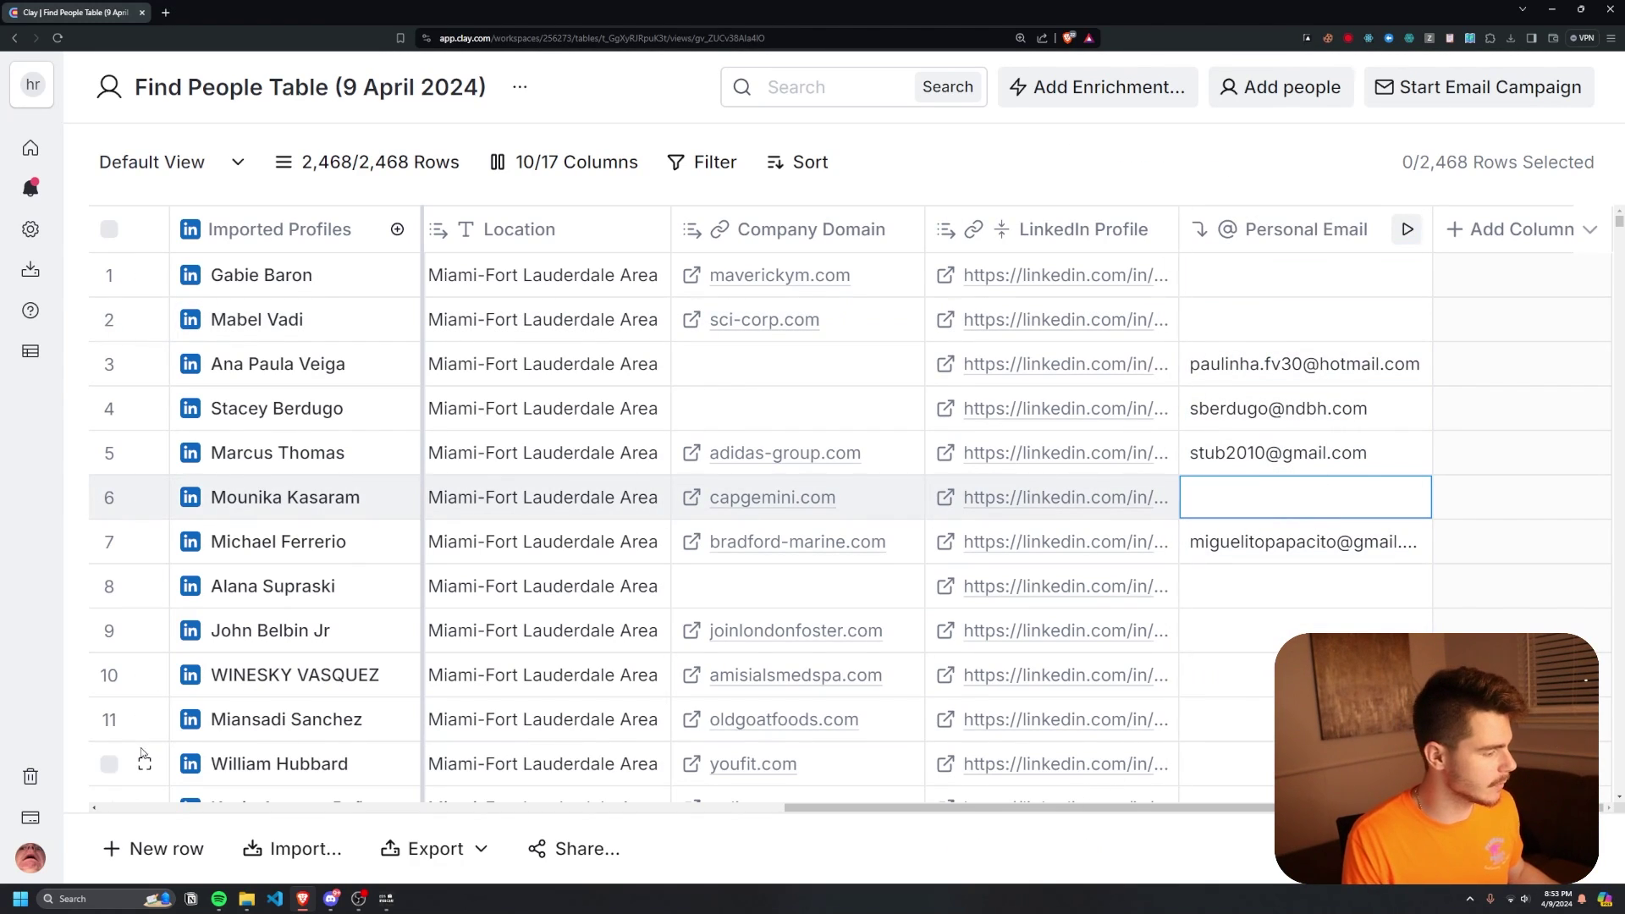
{"action": "mouse_move", "coordinate": [68, 777]}
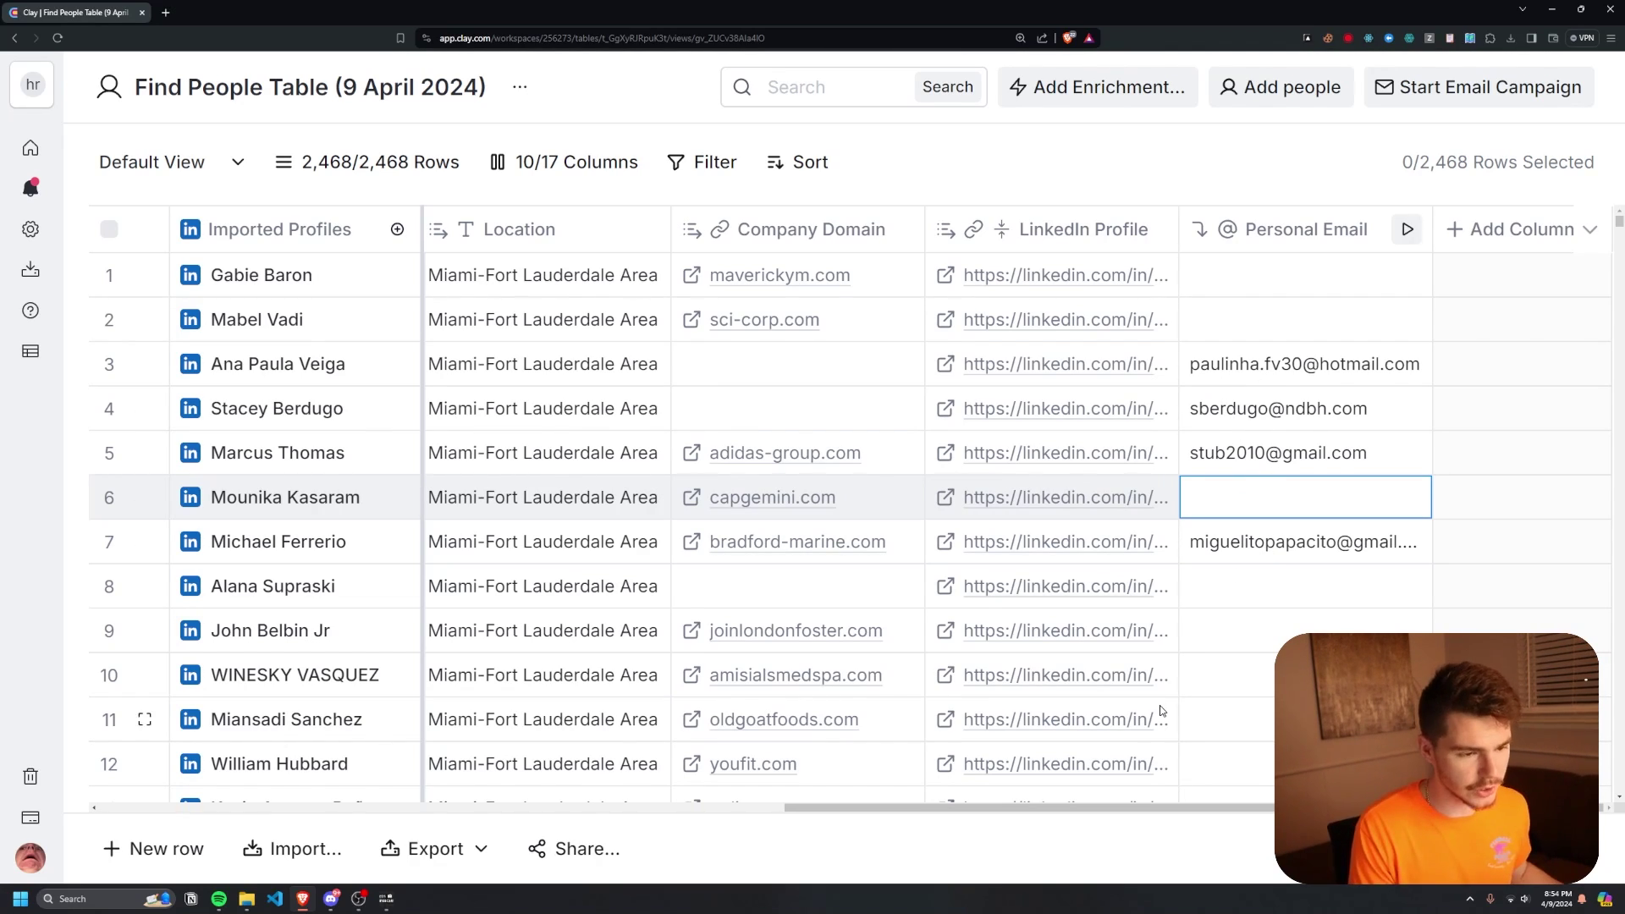
Add and run a Bio enrichment column that waterfalls through multiple providers, LinkedIn first and Clearbit second.
{"action": "left_click", "coordinate": [1520, 228]}
{"action": "left_click", "coordinate": [1436, 282]}
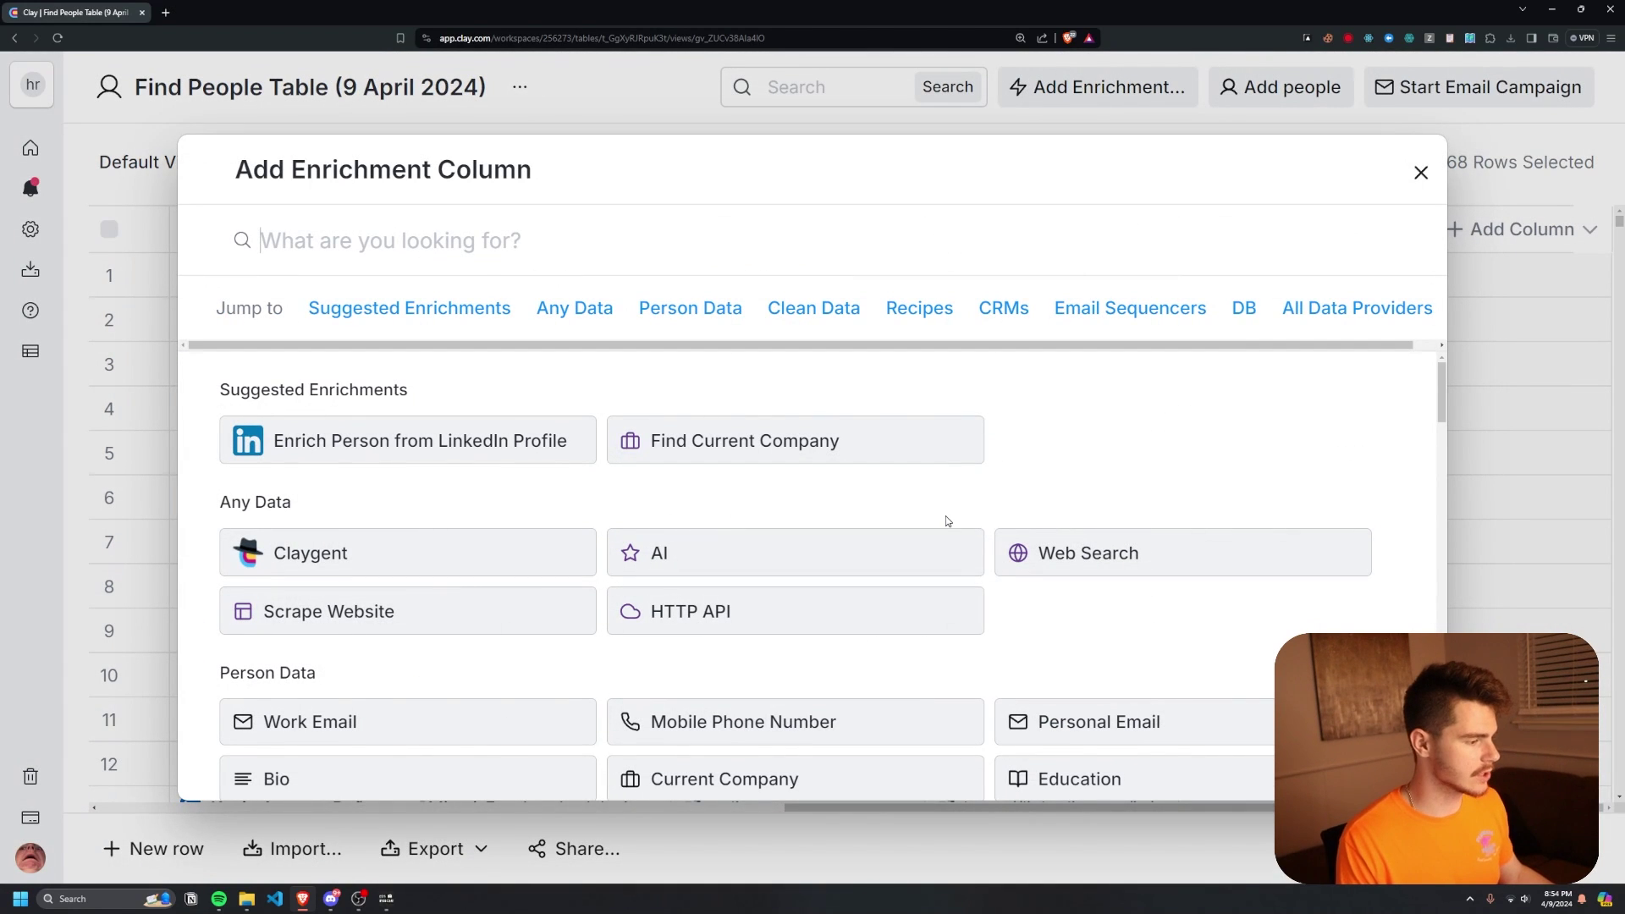
{"action": "scroll", "coordinate": [643, 541], "scroll_direction": "down", "scroll_amount": 1}
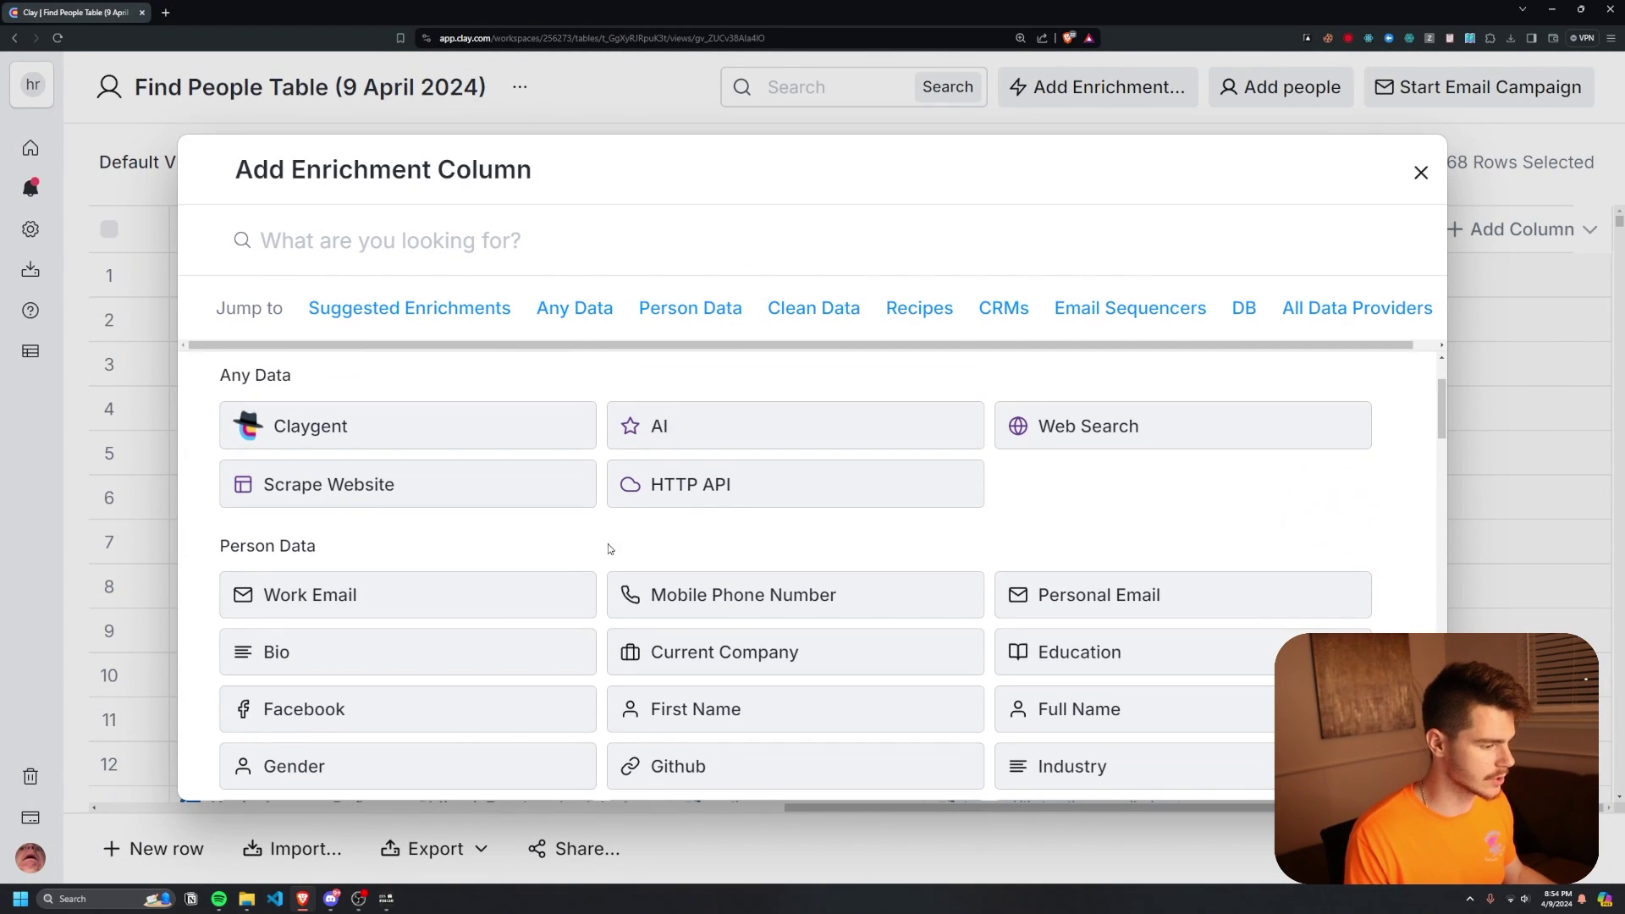
{"action": "left_click", "coordinate": [302, 653]}
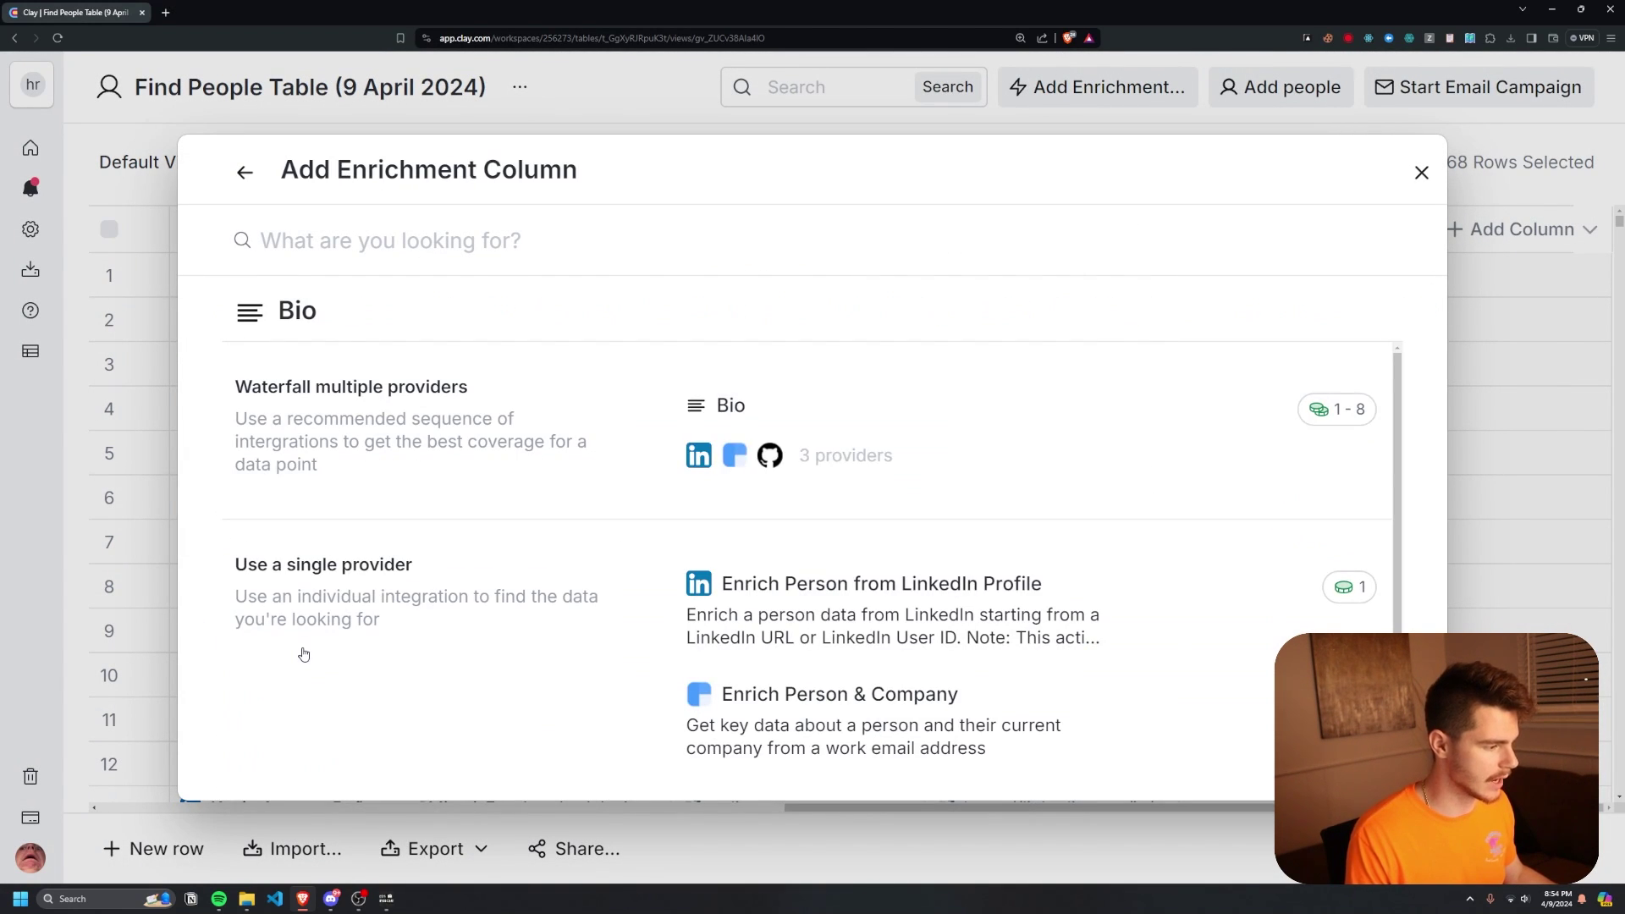
{"action": "left_click", "coordinate": [777, 423]}
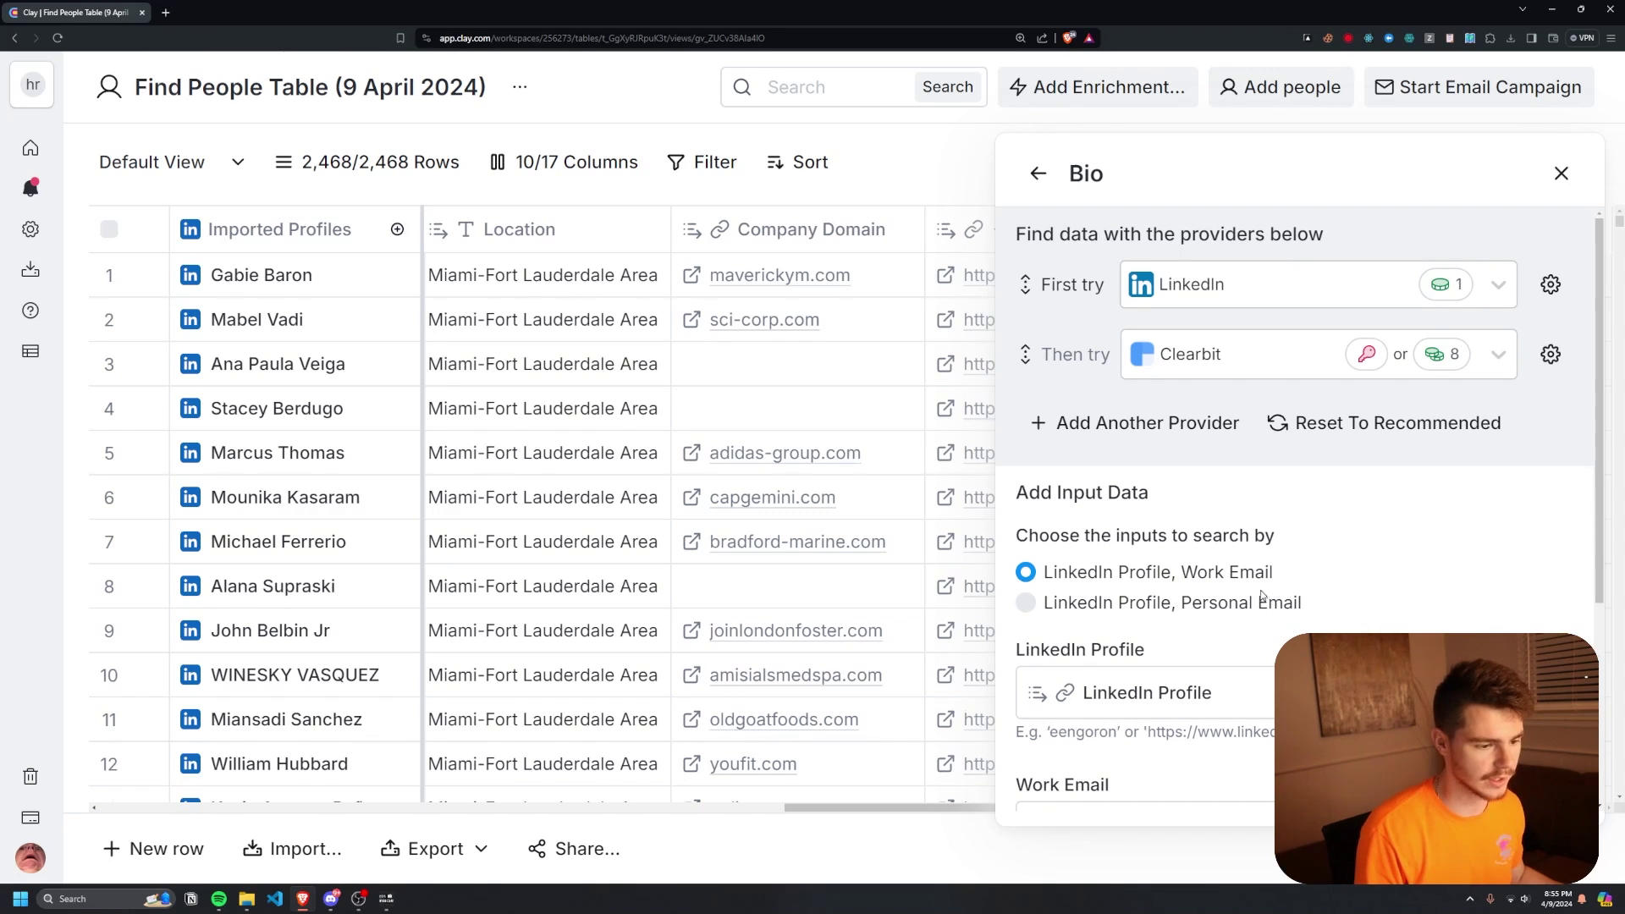
{"action": "scroll", "coordinate": [1163, 598], "scroll_direction": "down", "scroll_amount": 5}
{"action": "left_click", "coordinate": [1528, 783]}
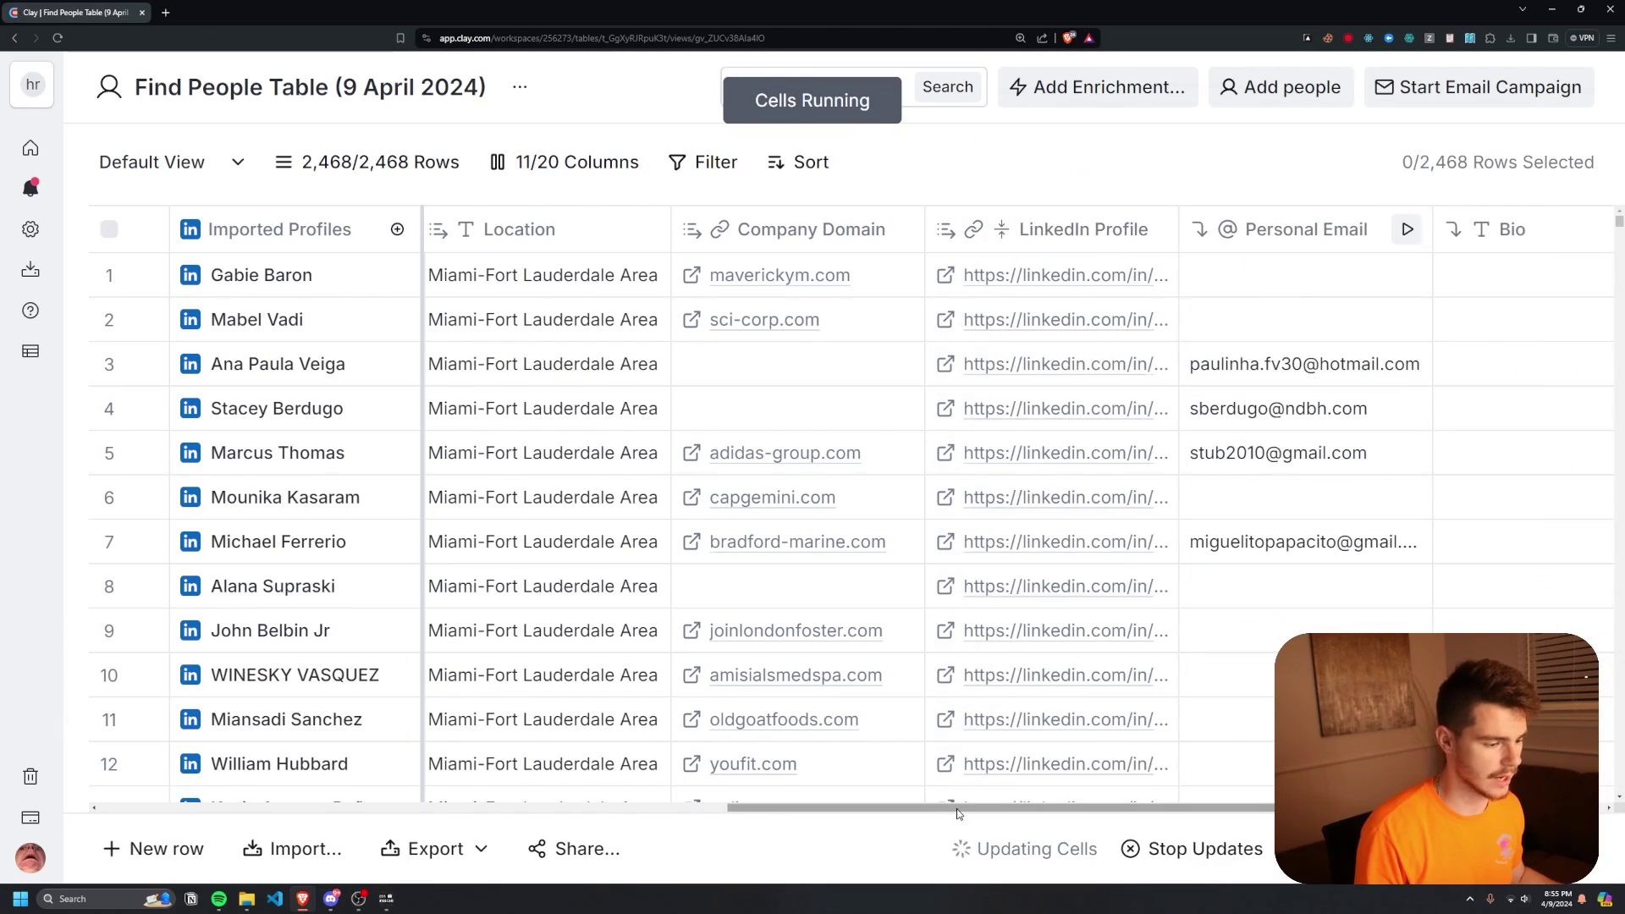
Add a Work Email enrichment column to the people table using the waterfall of multiple providers.
{"action": "scroll", "coordinate": [957, 808], "scroll_direction": "right", "scroll_amount": 3}
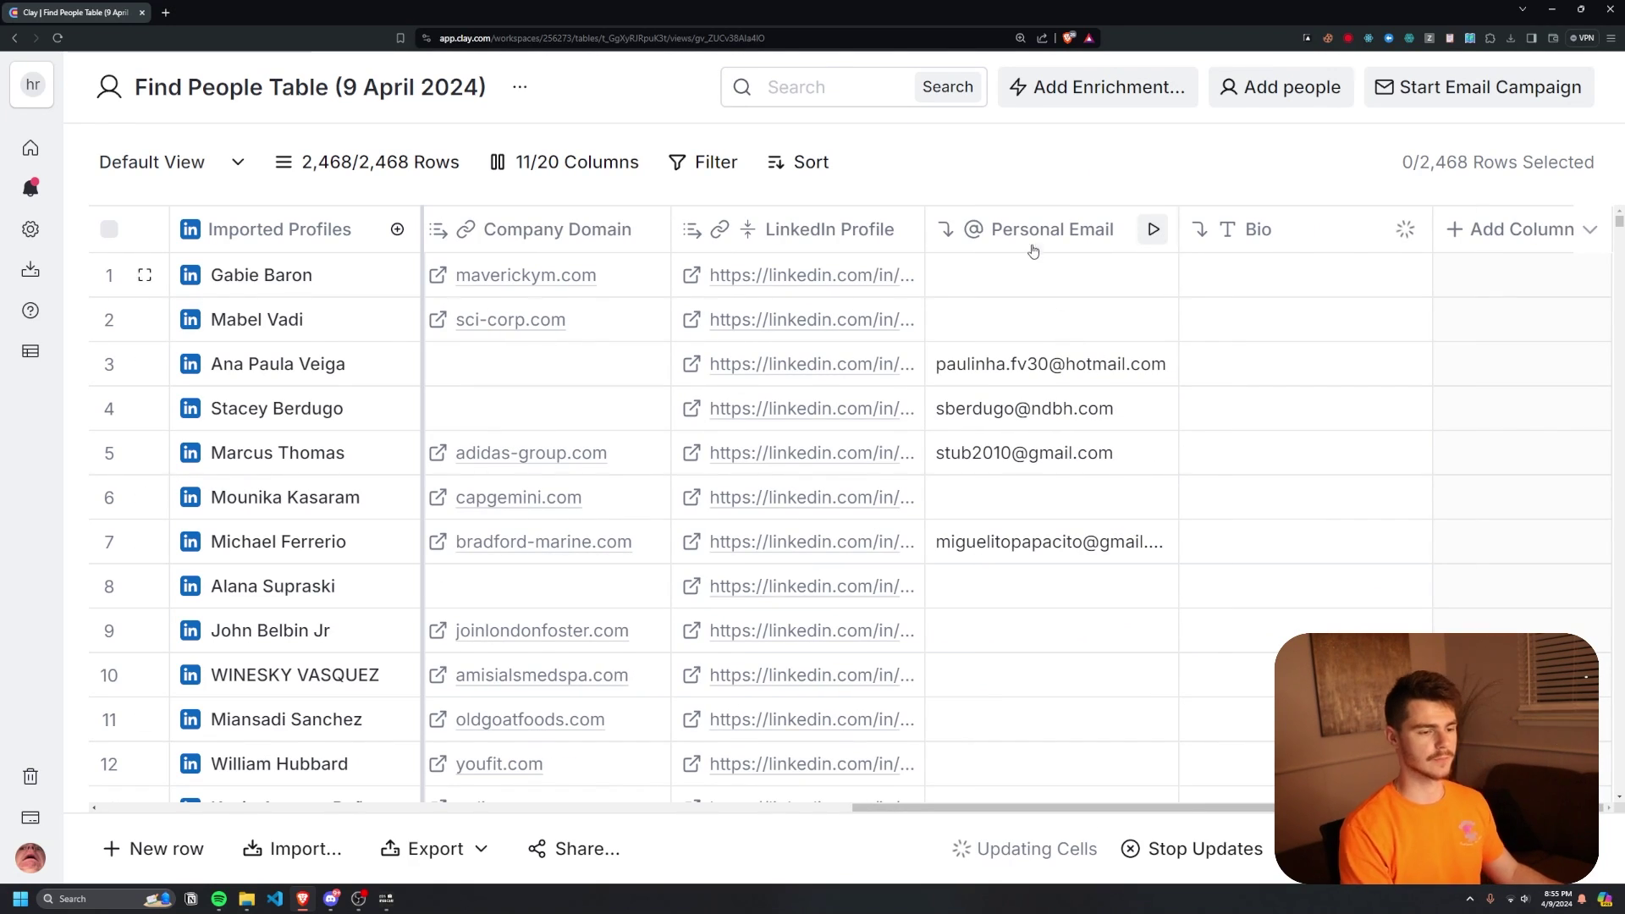
{"action": "left_click", "coordinate": [1513, 231]}
{"action": "left_click", "coordinate": [1480, 291]}
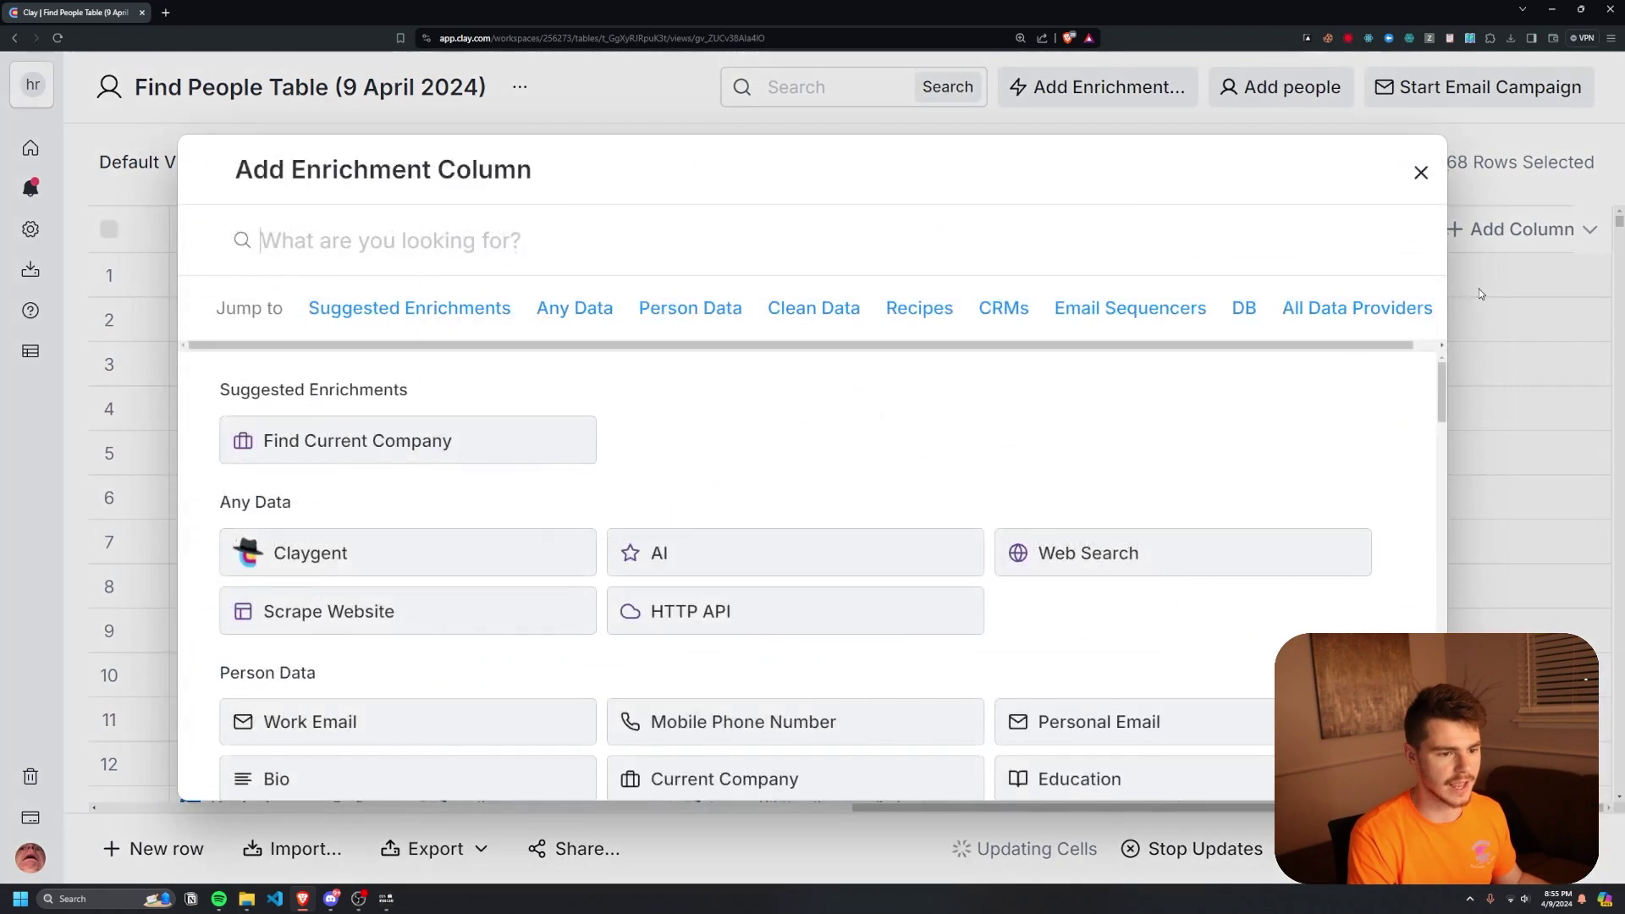
{"action": "scroll", "coordinate": [507, 609], "scroll_direction": "down", "scroll_amount": 1}
{"action": "left_click", "coordinate": [433, 661]}
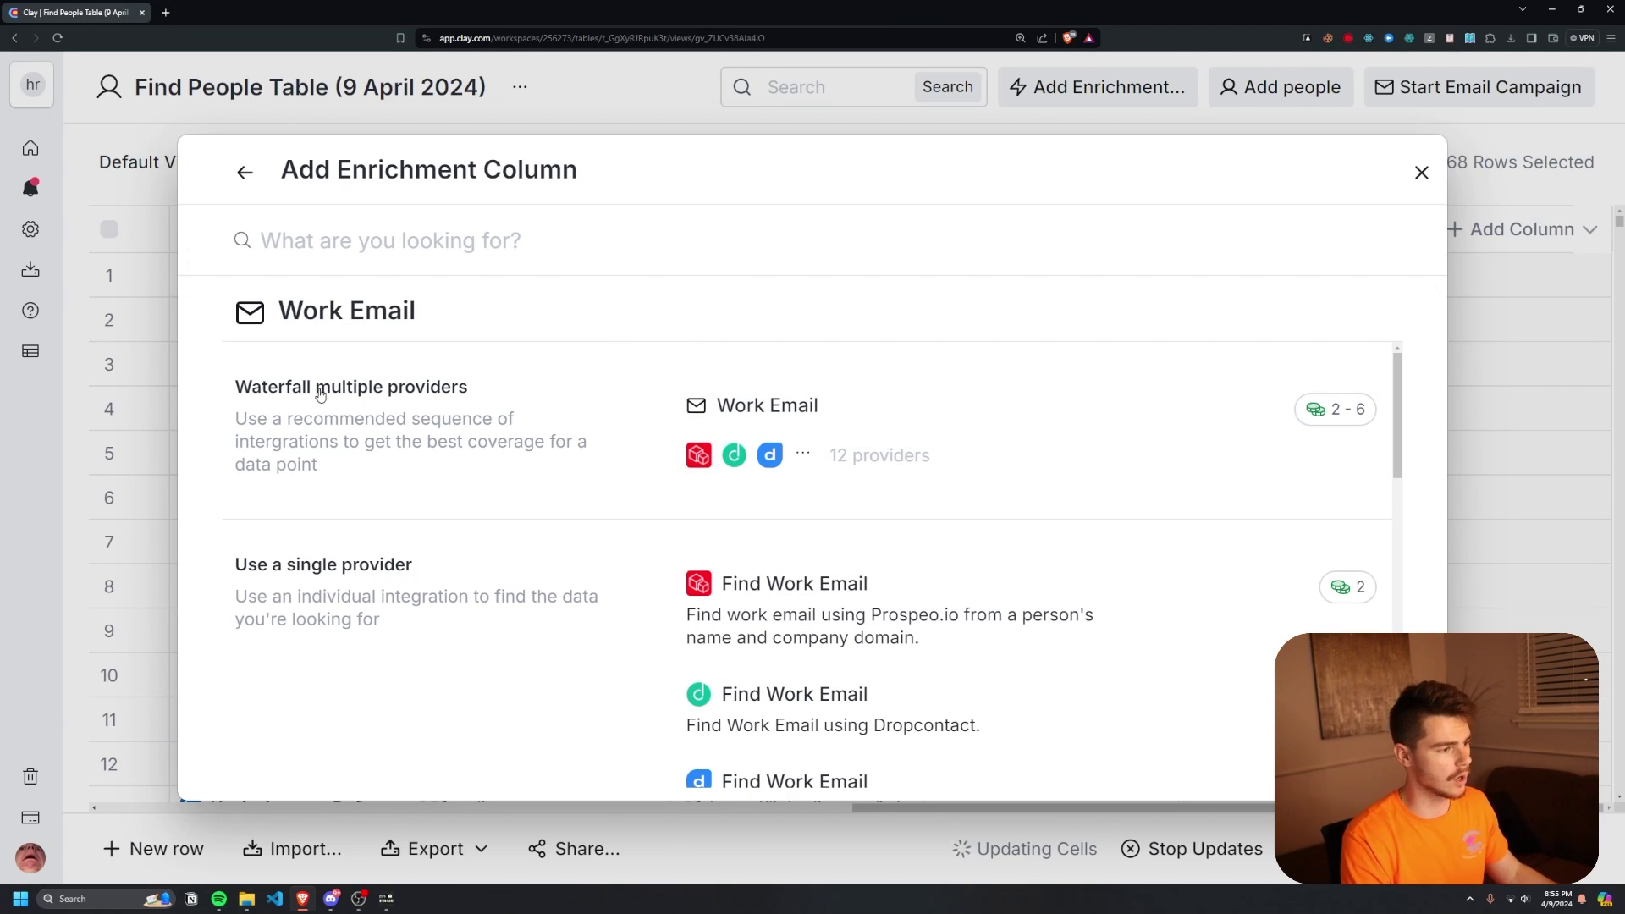
{"action": "left_click", "coordinate": [776, 430]}
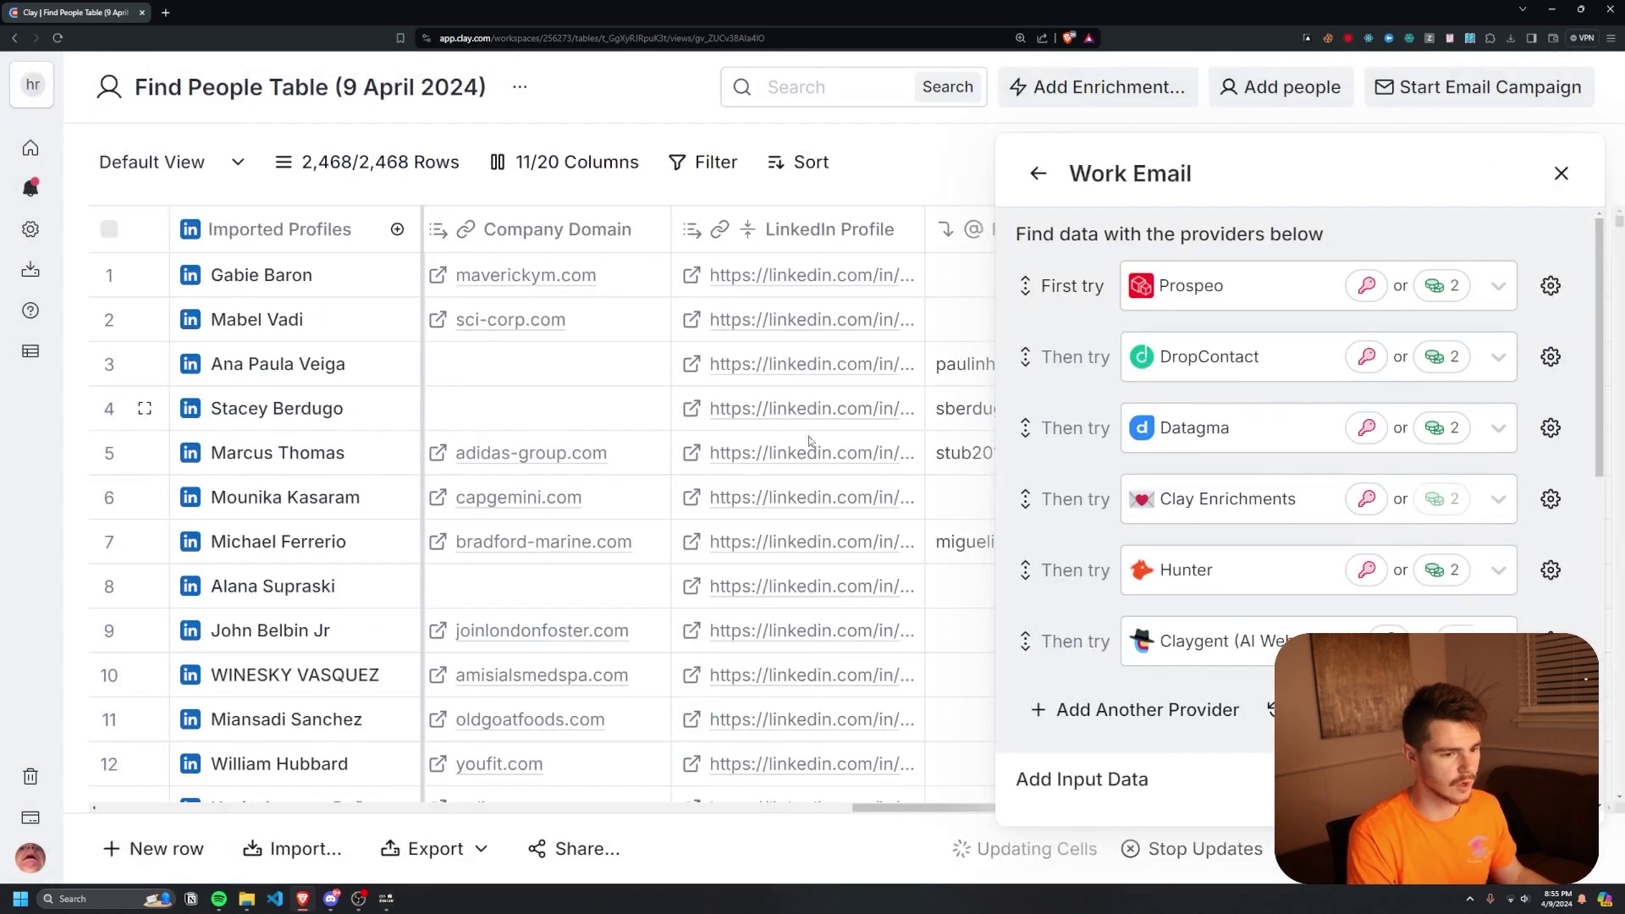
Map the Work Email enrichment's Full Name input to the Full Name column and run it with Zero Bounce validation.
{"action": "scroll", "coordinate": [1284, 517], "scroll_direction": "down", "scroll_amount": 3}
{"action": "scroll", "coordinate": [1283, 517], "scroll_direction": "down", "scroll_amount": 3}
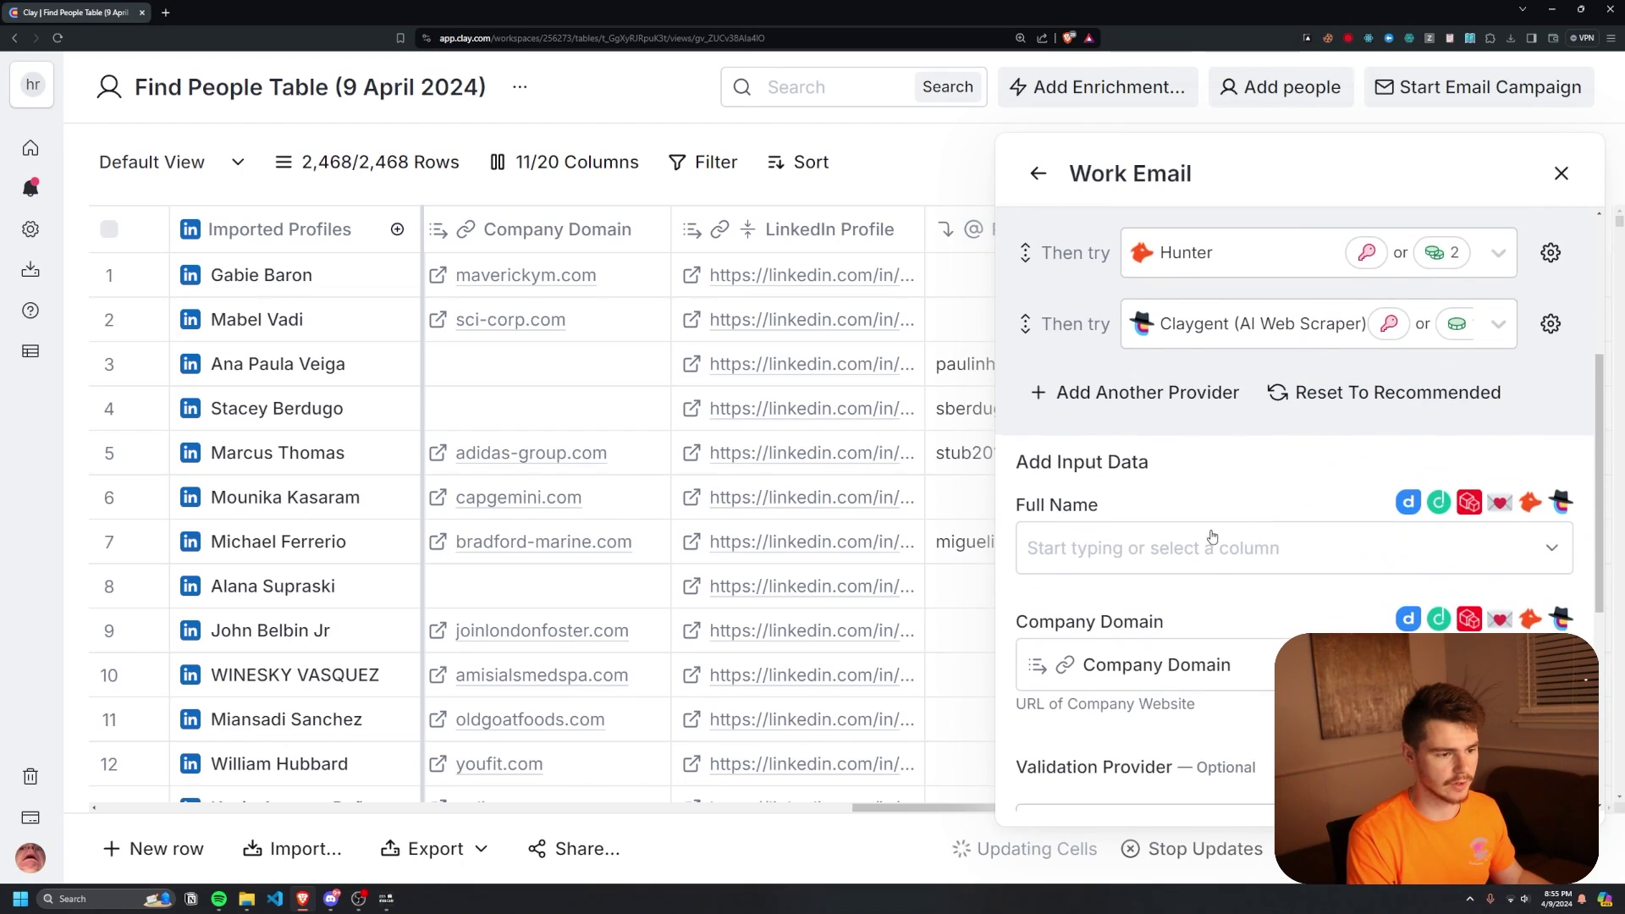
{"action": "left_click", "coordinate": [1076, 427]}
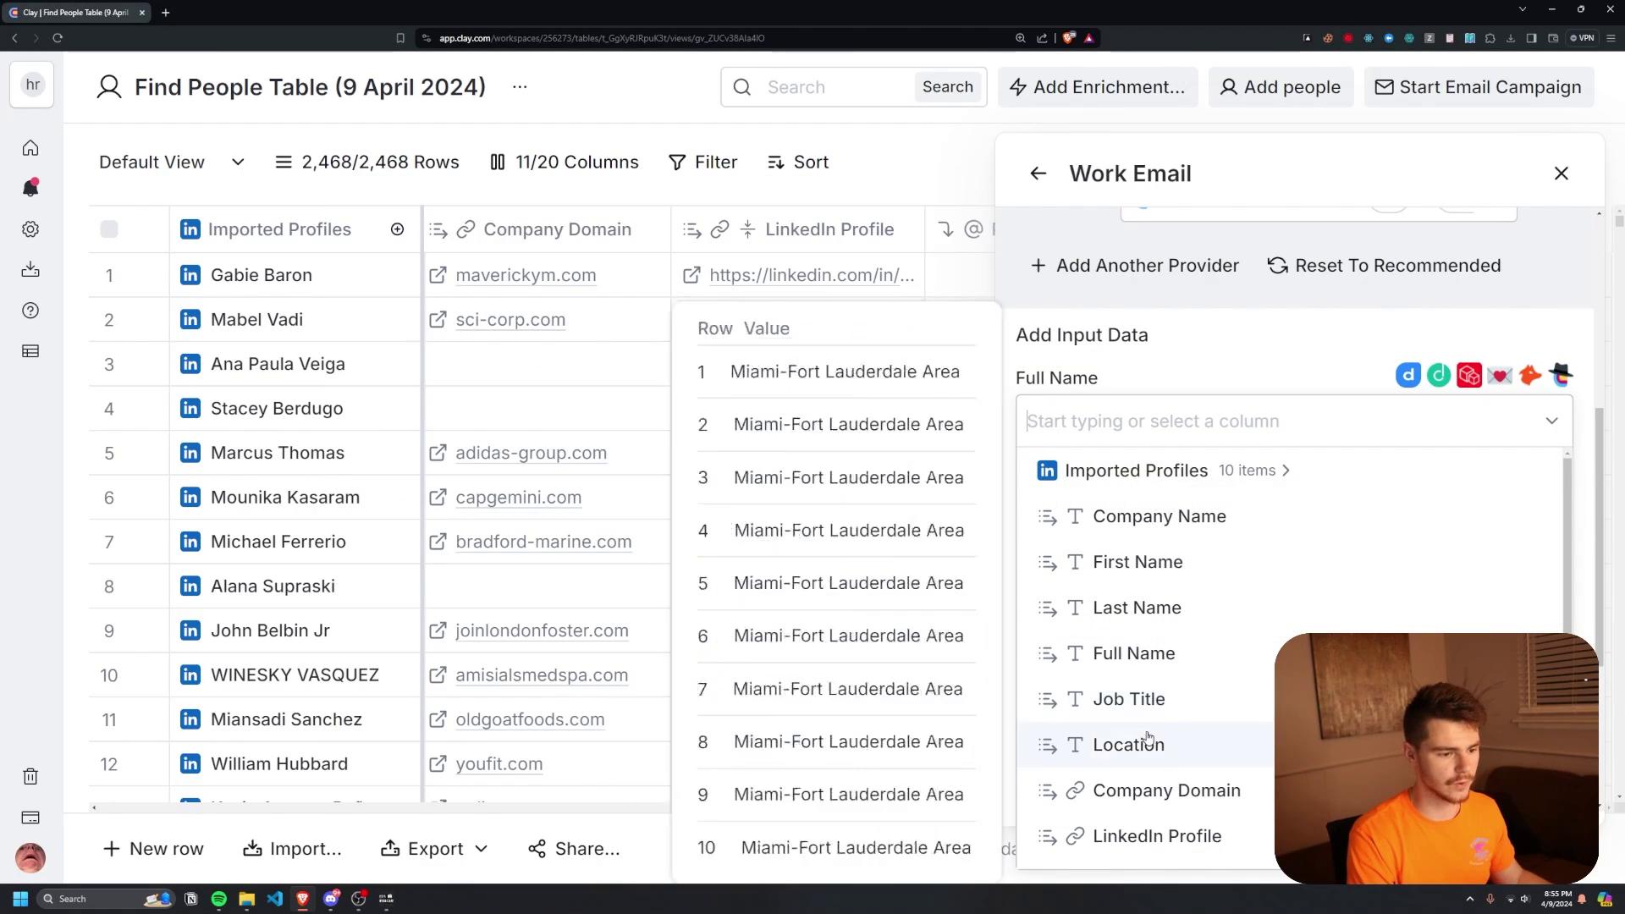
{"action": "left_click", "coordinate": [1151, 654]}
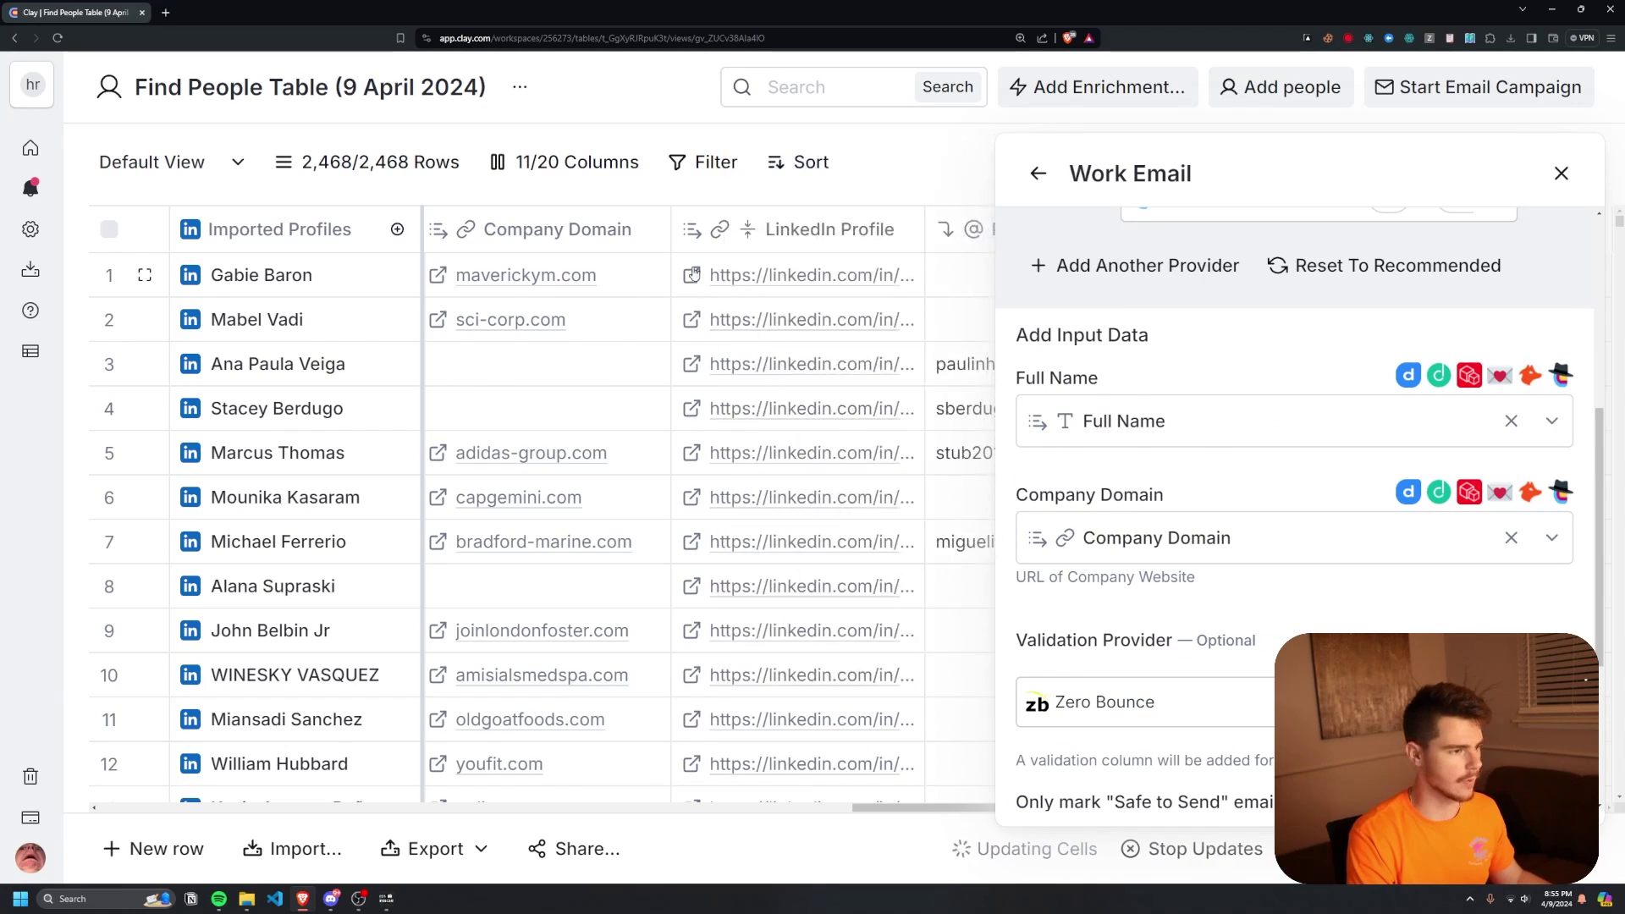
{"action": "mouse_move", "coordinate": [1117, 555]}
{"action": "scroll", "coordinate": [1179, 554], "scroll_direction": "down", "scroll_amount": 2}
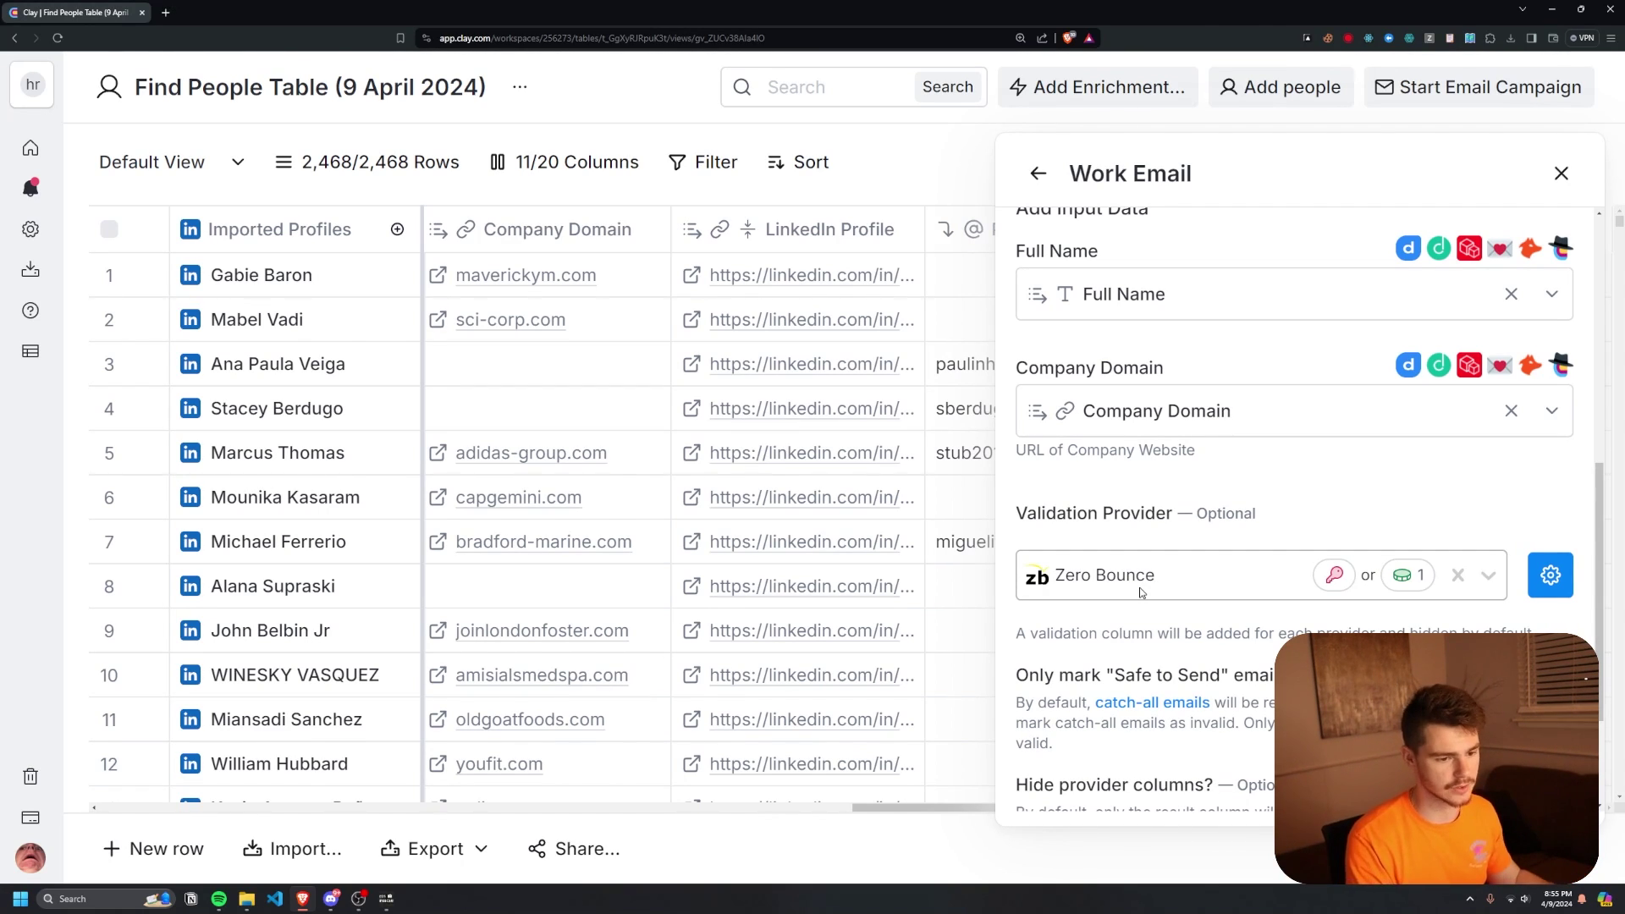
{"action": "scroll", "coordinate": [1359, 615], "scroll_direction": "down", "scroll_amount": 3}
{"action": "left_click", "coordinate": [1100, 792]}
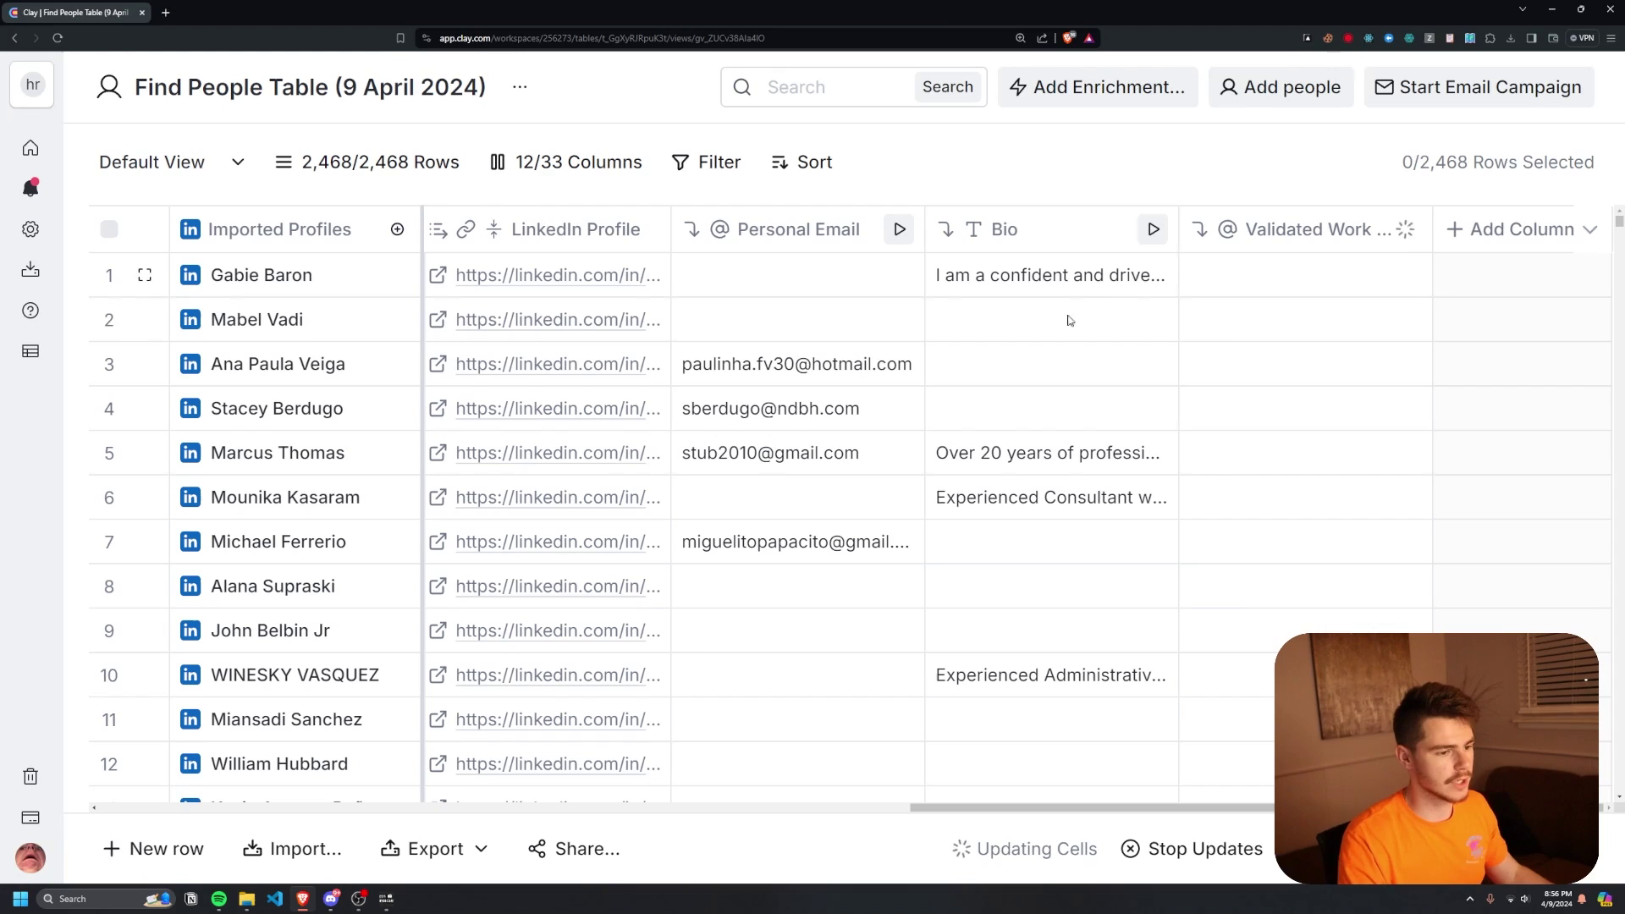
View the full bio text in the first row of the Bio column.
{"action": "left_click", "coordinate": [1049, 274]}
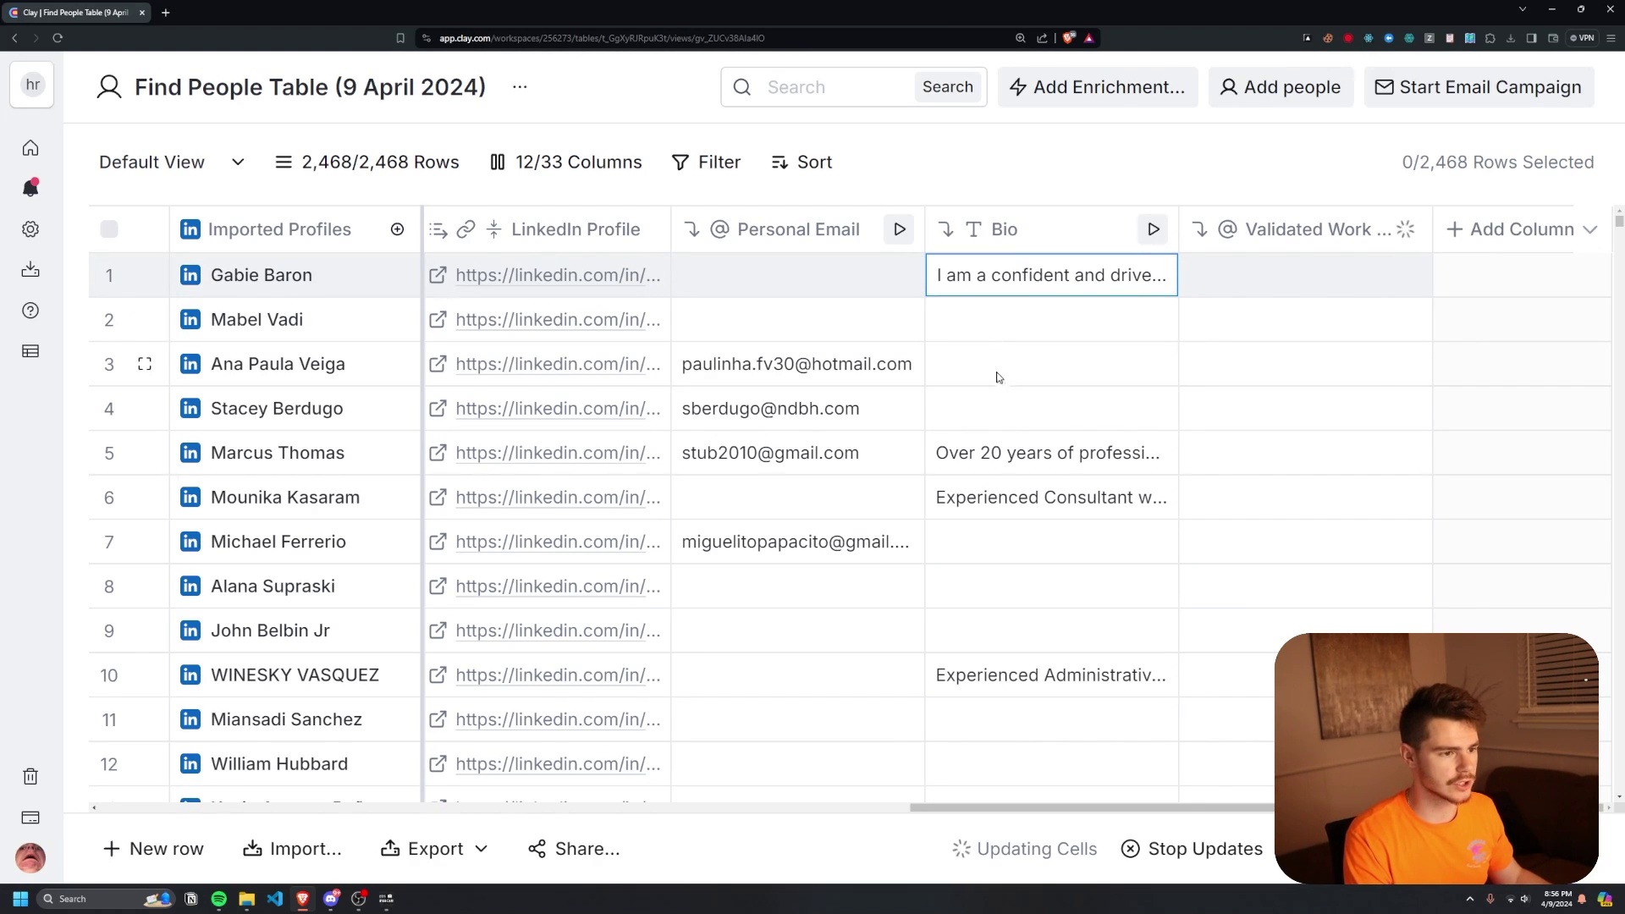
{"action": "key", "text": "Return"}
{"action": "left_click", "coordinate": [1085, 315]}
{"action": "left_click", "coordinate": [1068, 202]}
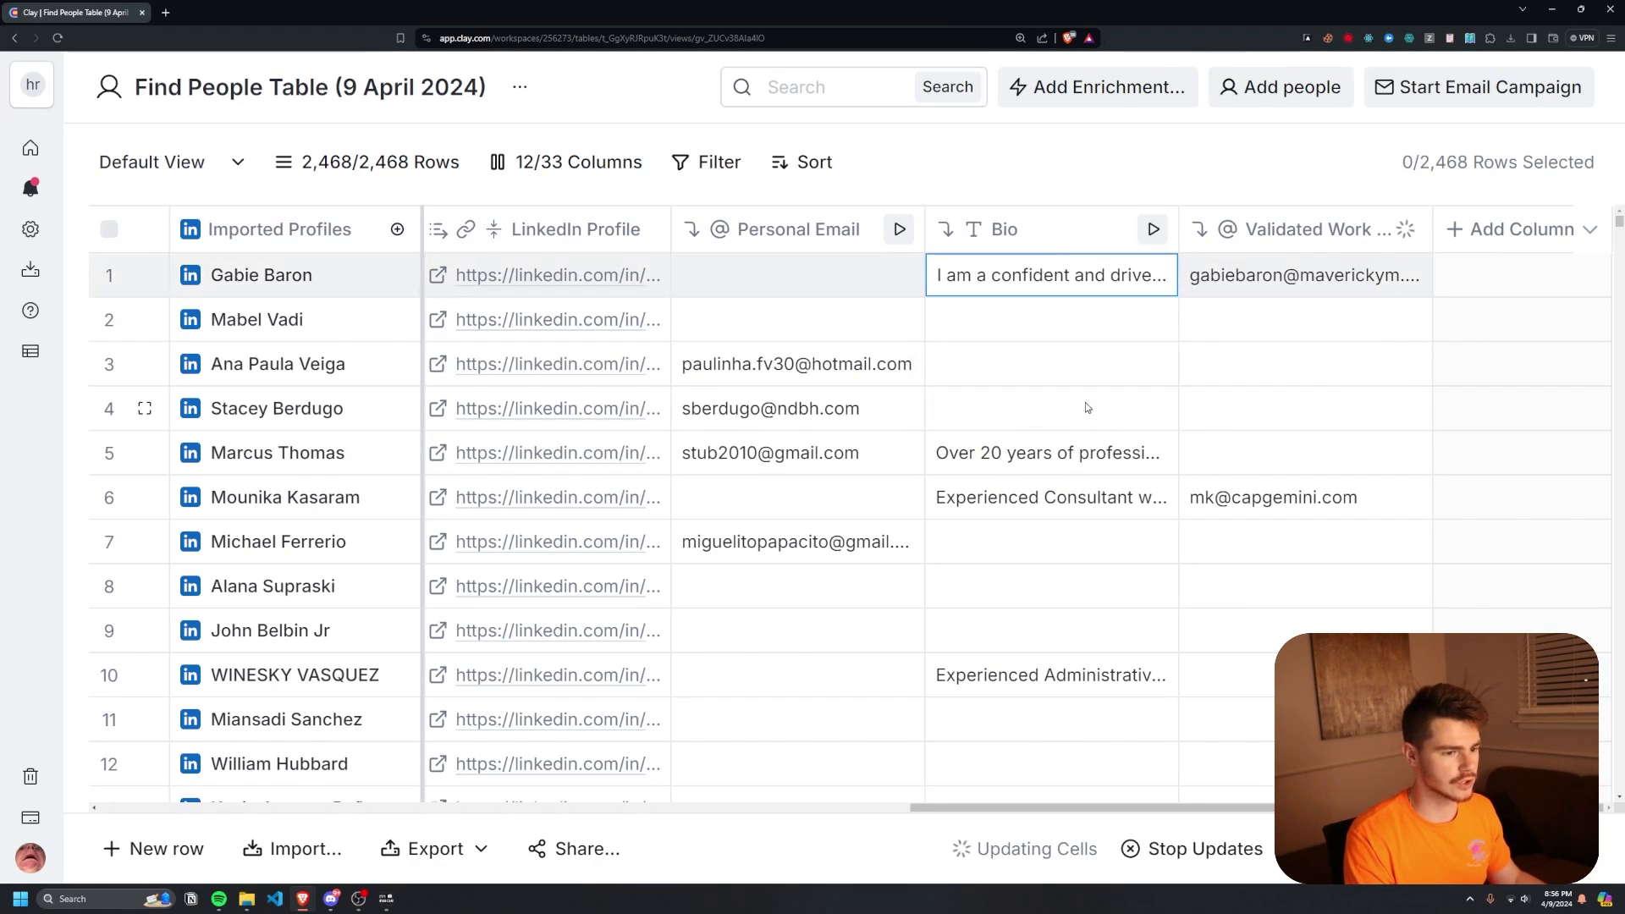
Browse the Person Data and Clean Data options available for a new enrichment column.
{"action": "left_click", "coordinate": [1516, 222]}
{"action": "left_click", "coordinate": [1472, 277]}
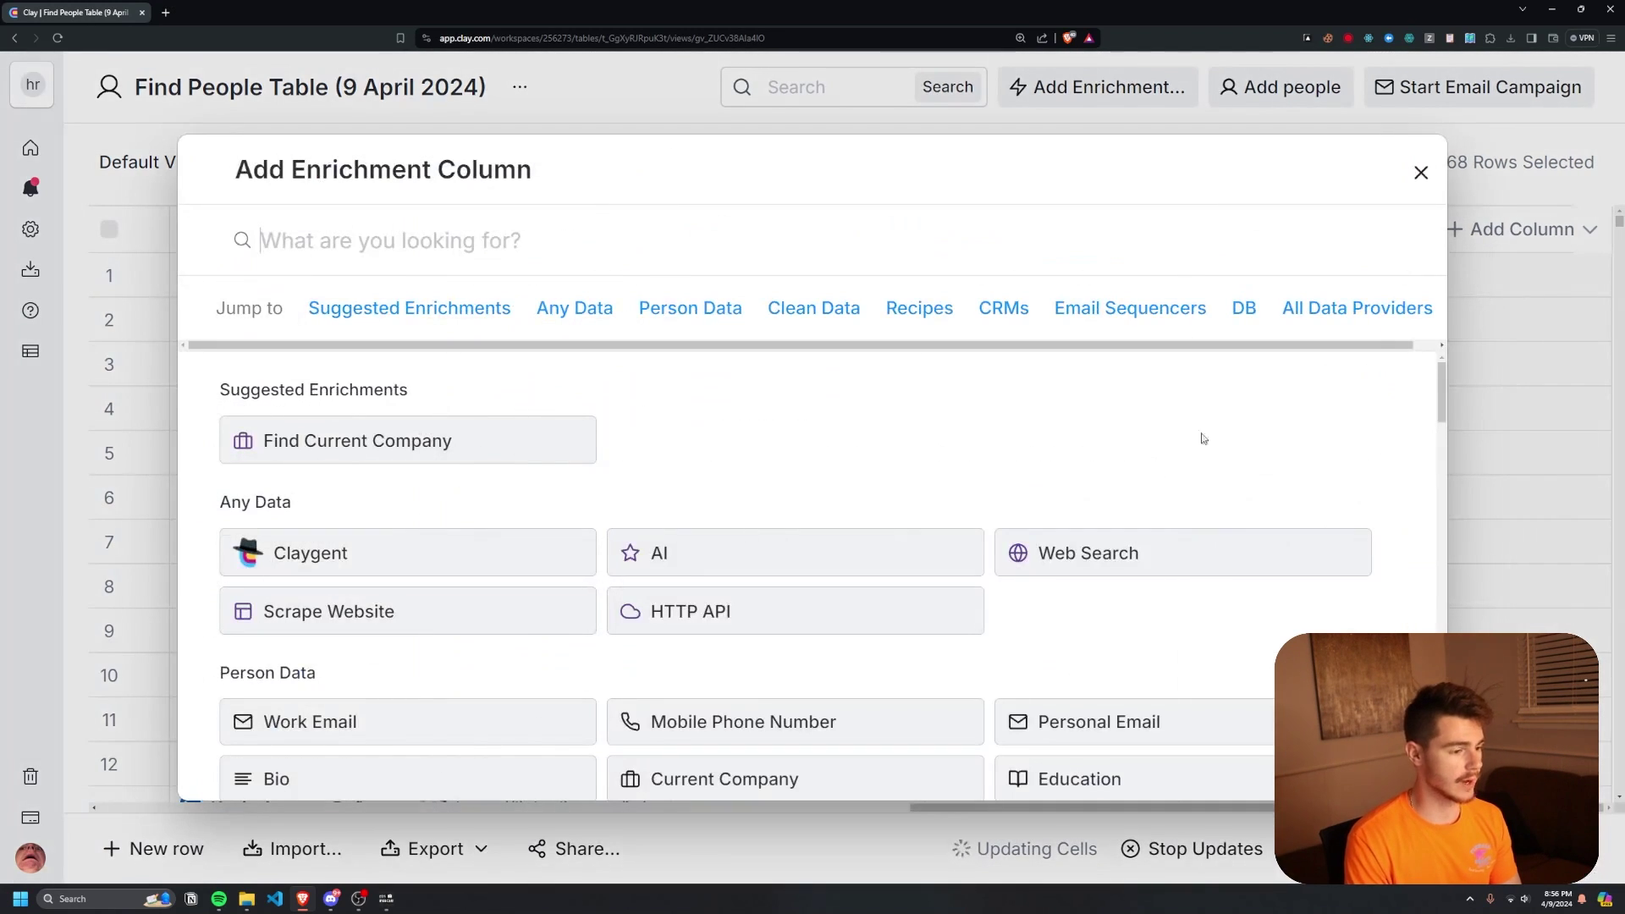
{"action": "scroll", "coordinate": [939, 536], "scroll_direction": "down", "scroll_amount": 2}
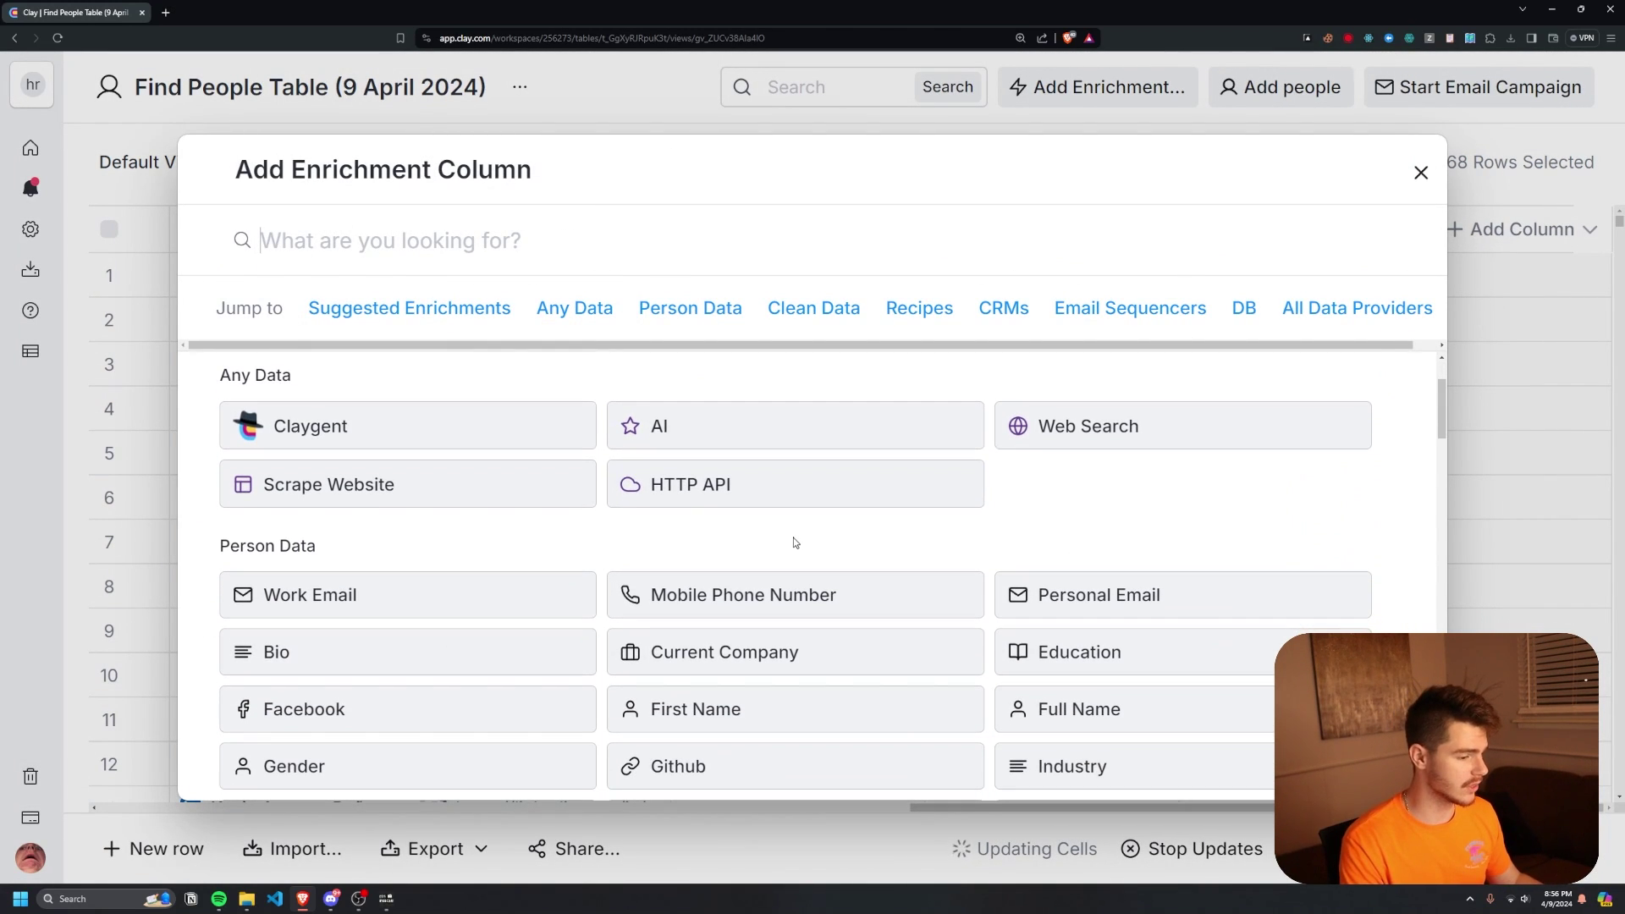
{"action": "scroll", "coordinate": [849, 553], "scroll_direction": "down", "scroll_amount": 1}
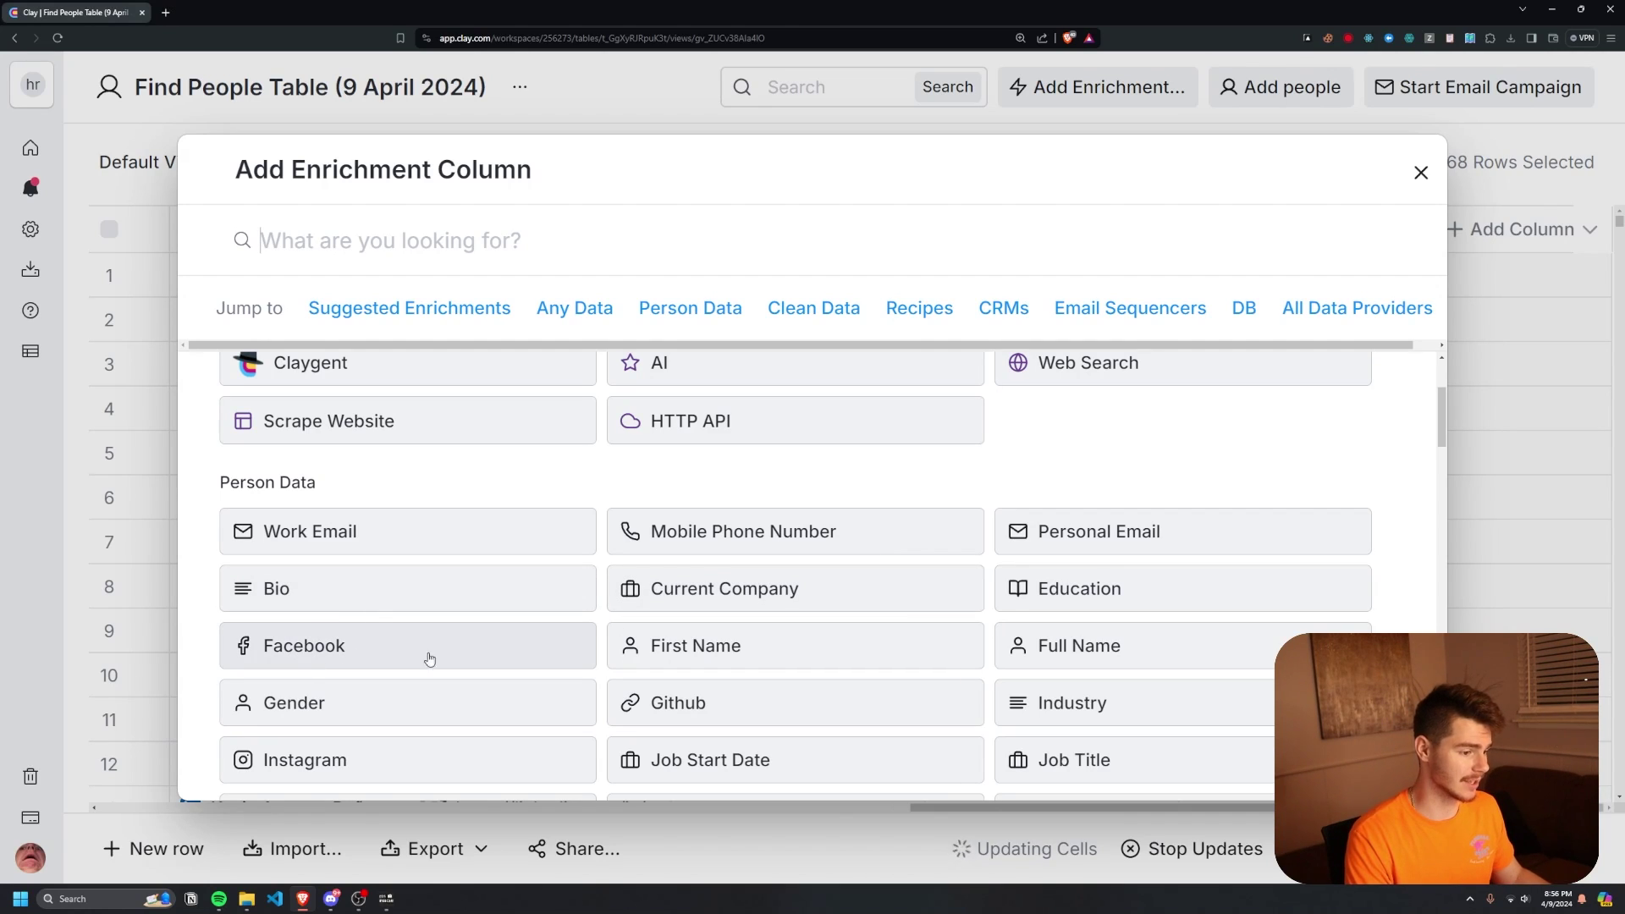
{"action": "scroll", "coordinate": [1150, 592], "scroll_direction": "down", "scroll_amount": 1}
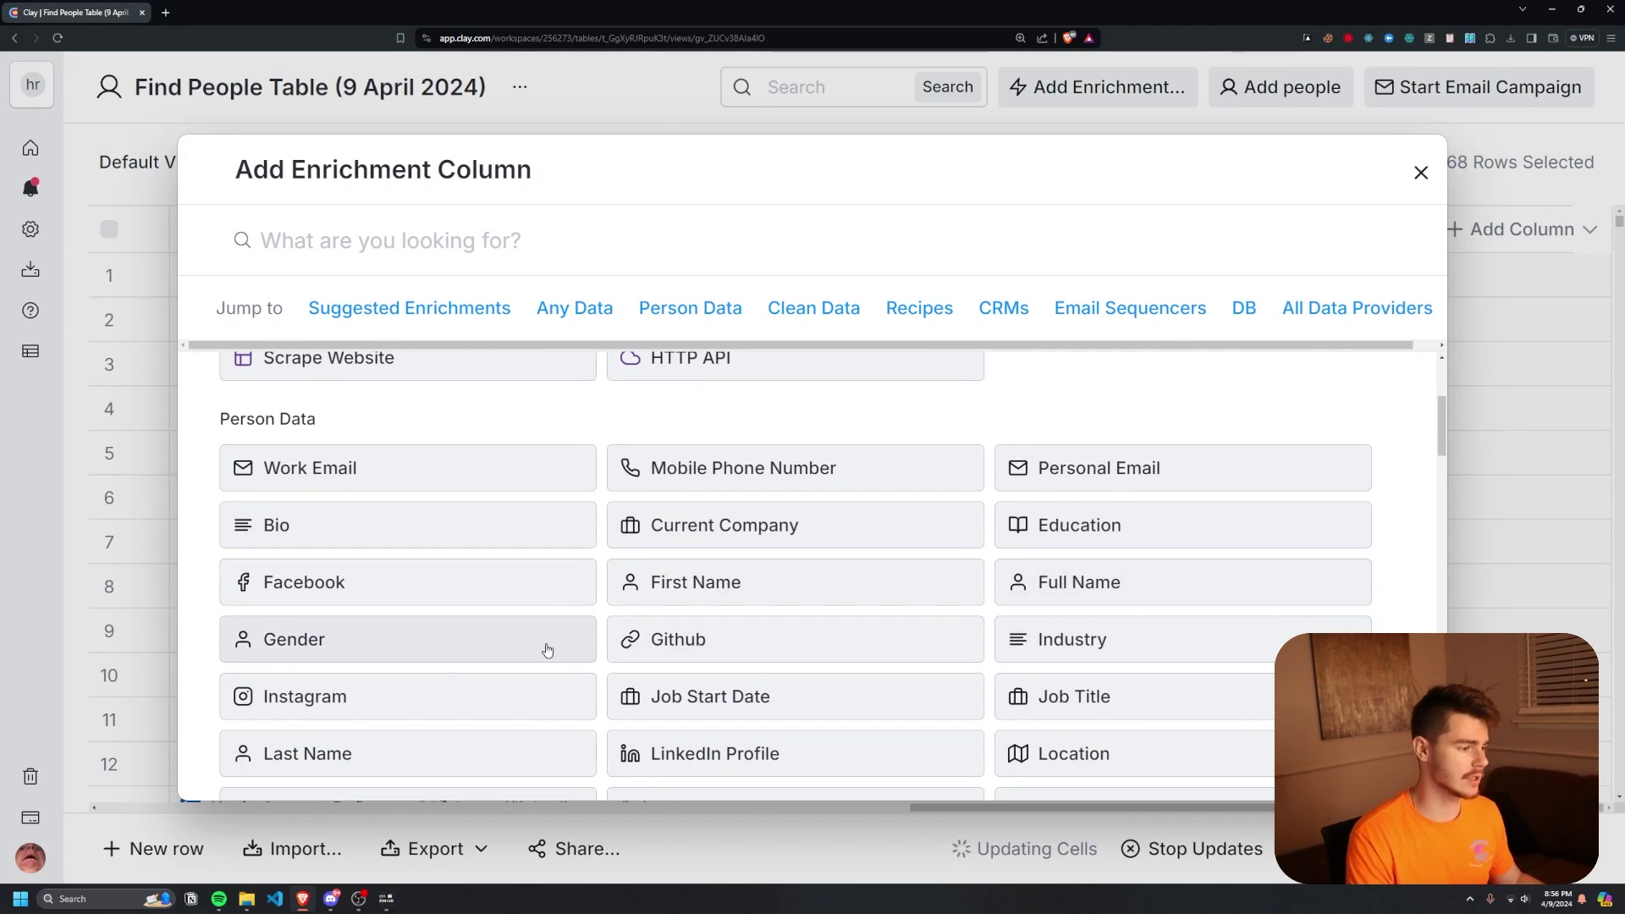
{"action": "scroll", "coordinate": [548, 650], "scroll_direction": "down", "scroll_amount": 1}
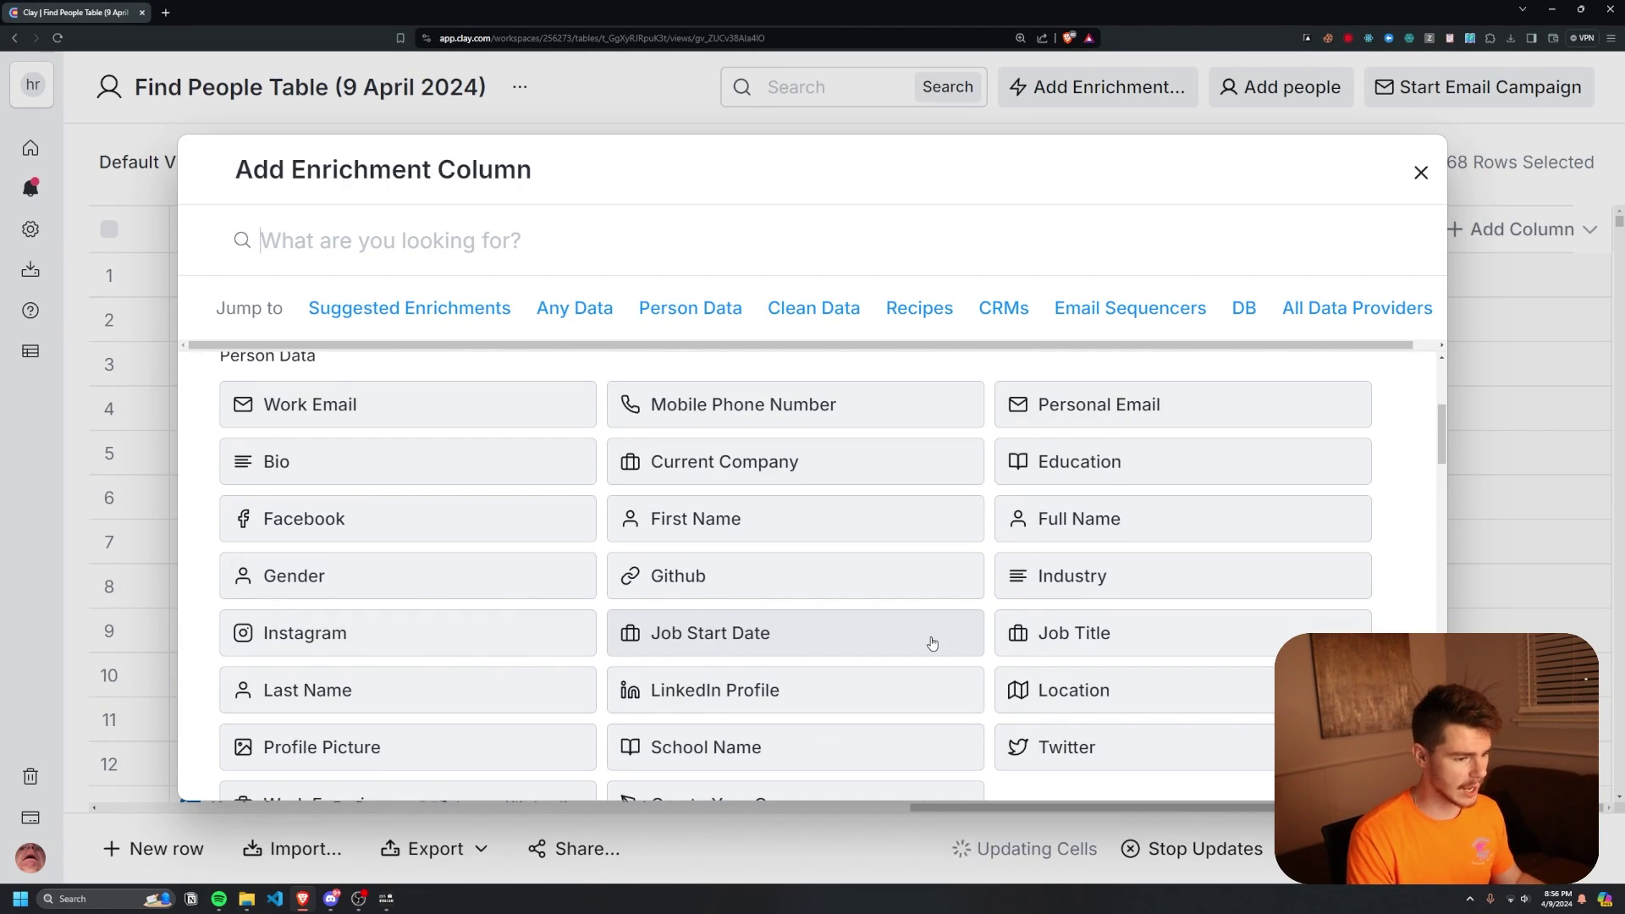
{"action": "scroll", "coordinate": [932, 643], "scroll_direction": "down", "scroll_amount": 1}
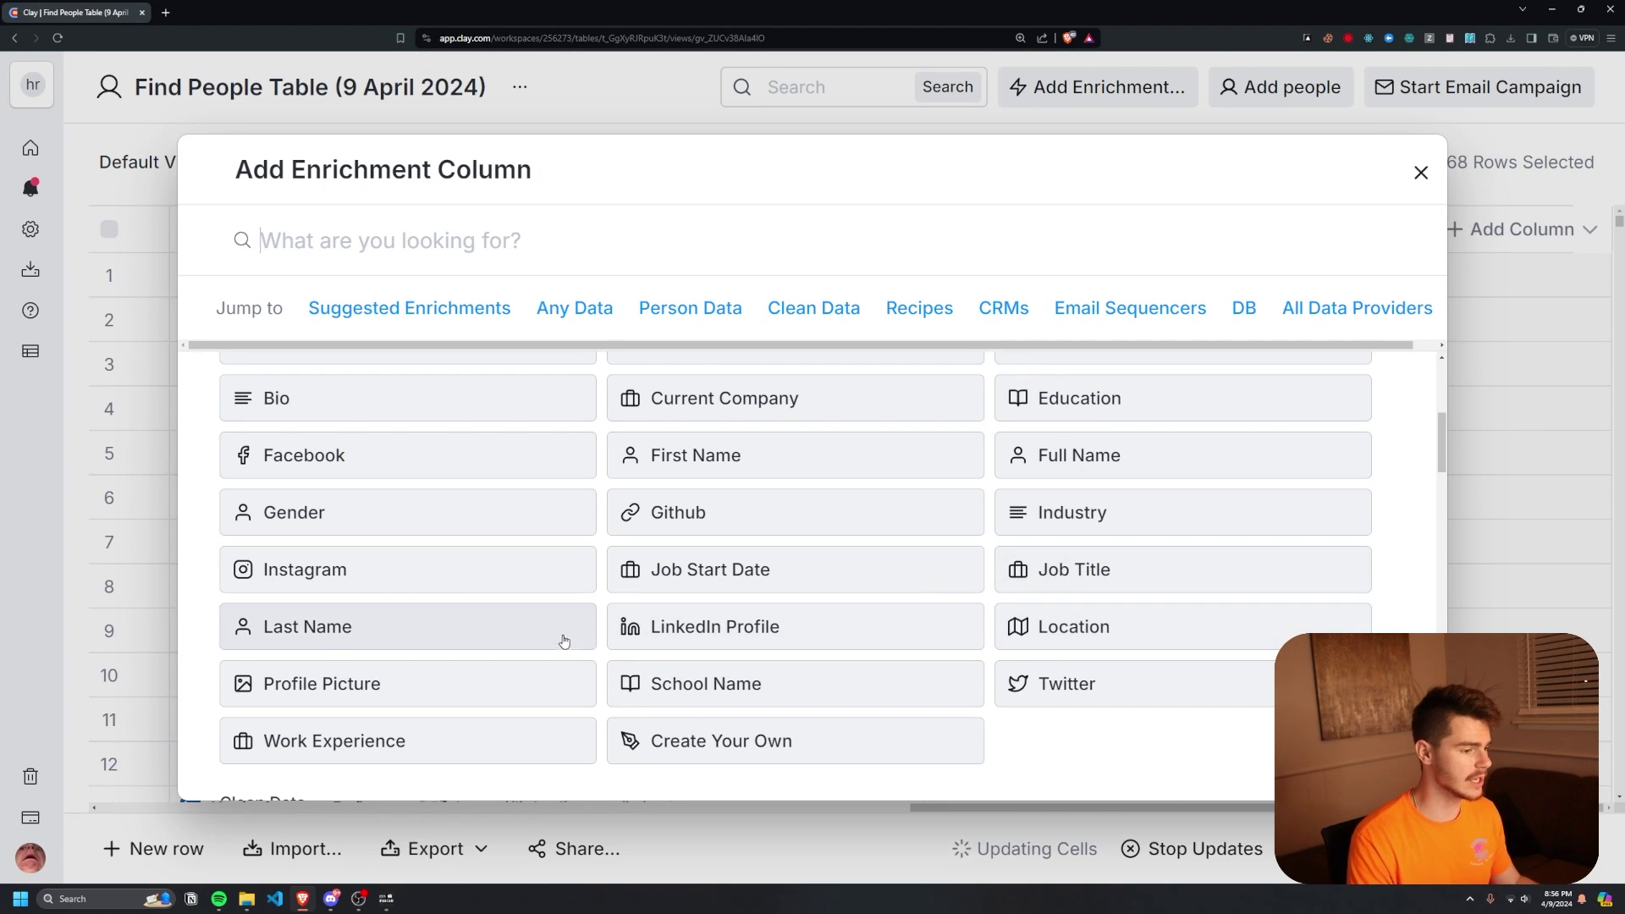
{"action": "scroll", "coordinate": [317, 709], "scroll_direction": "down", "scroll_amount": 3}
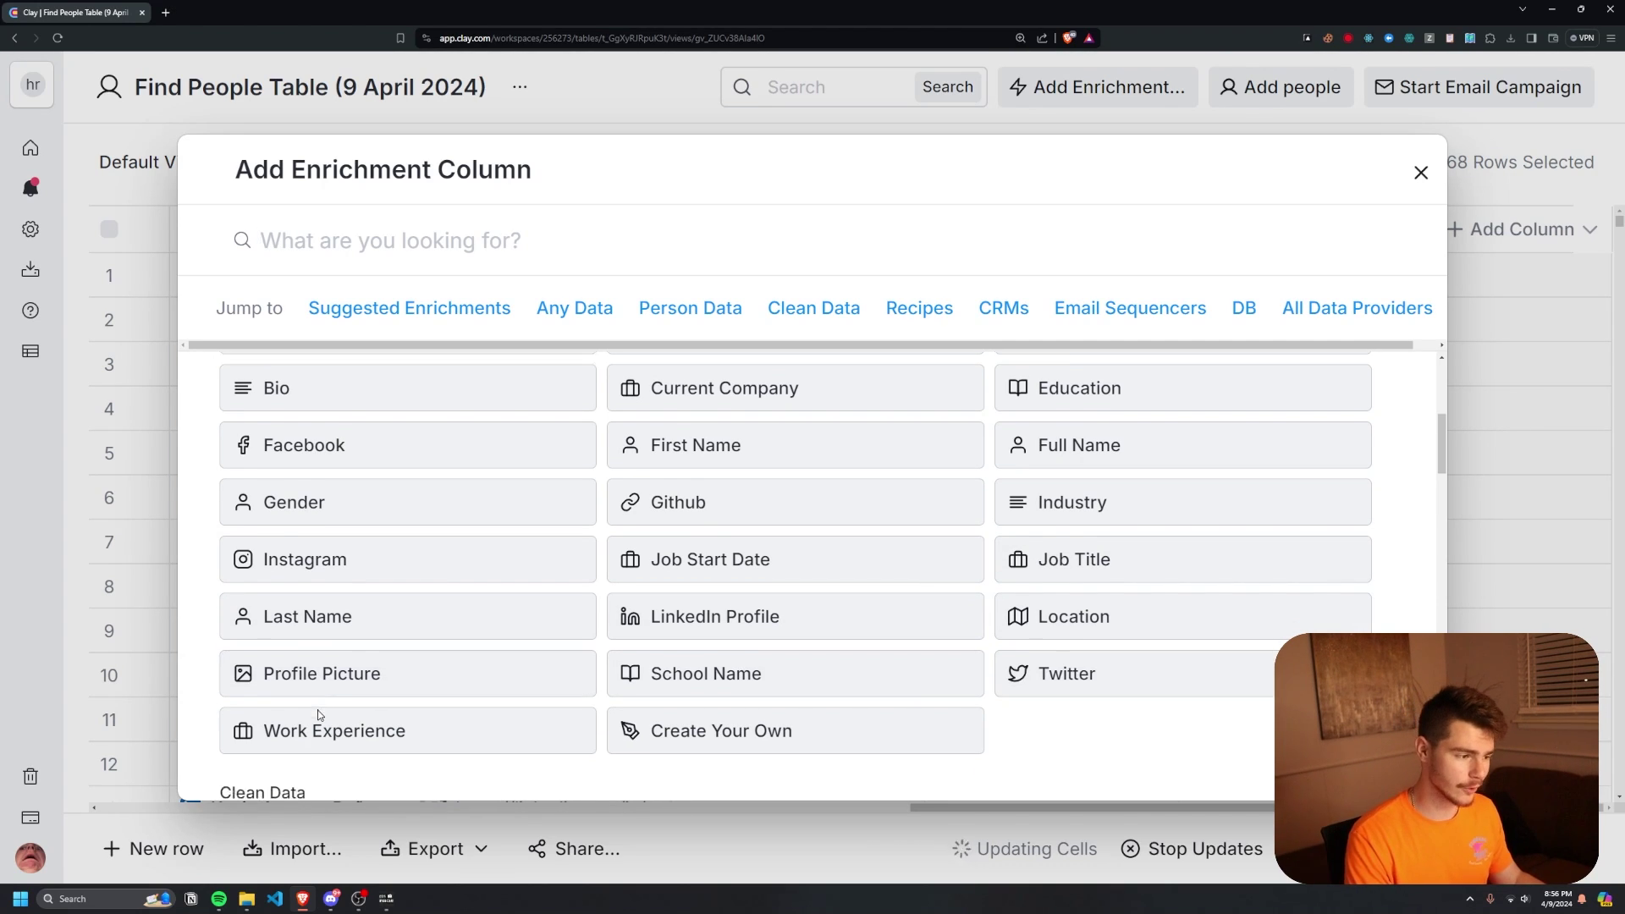
{"action": "scroll", "coordinate": [296, 626], "scroll_direction": "down", "scroll_amount": 1}
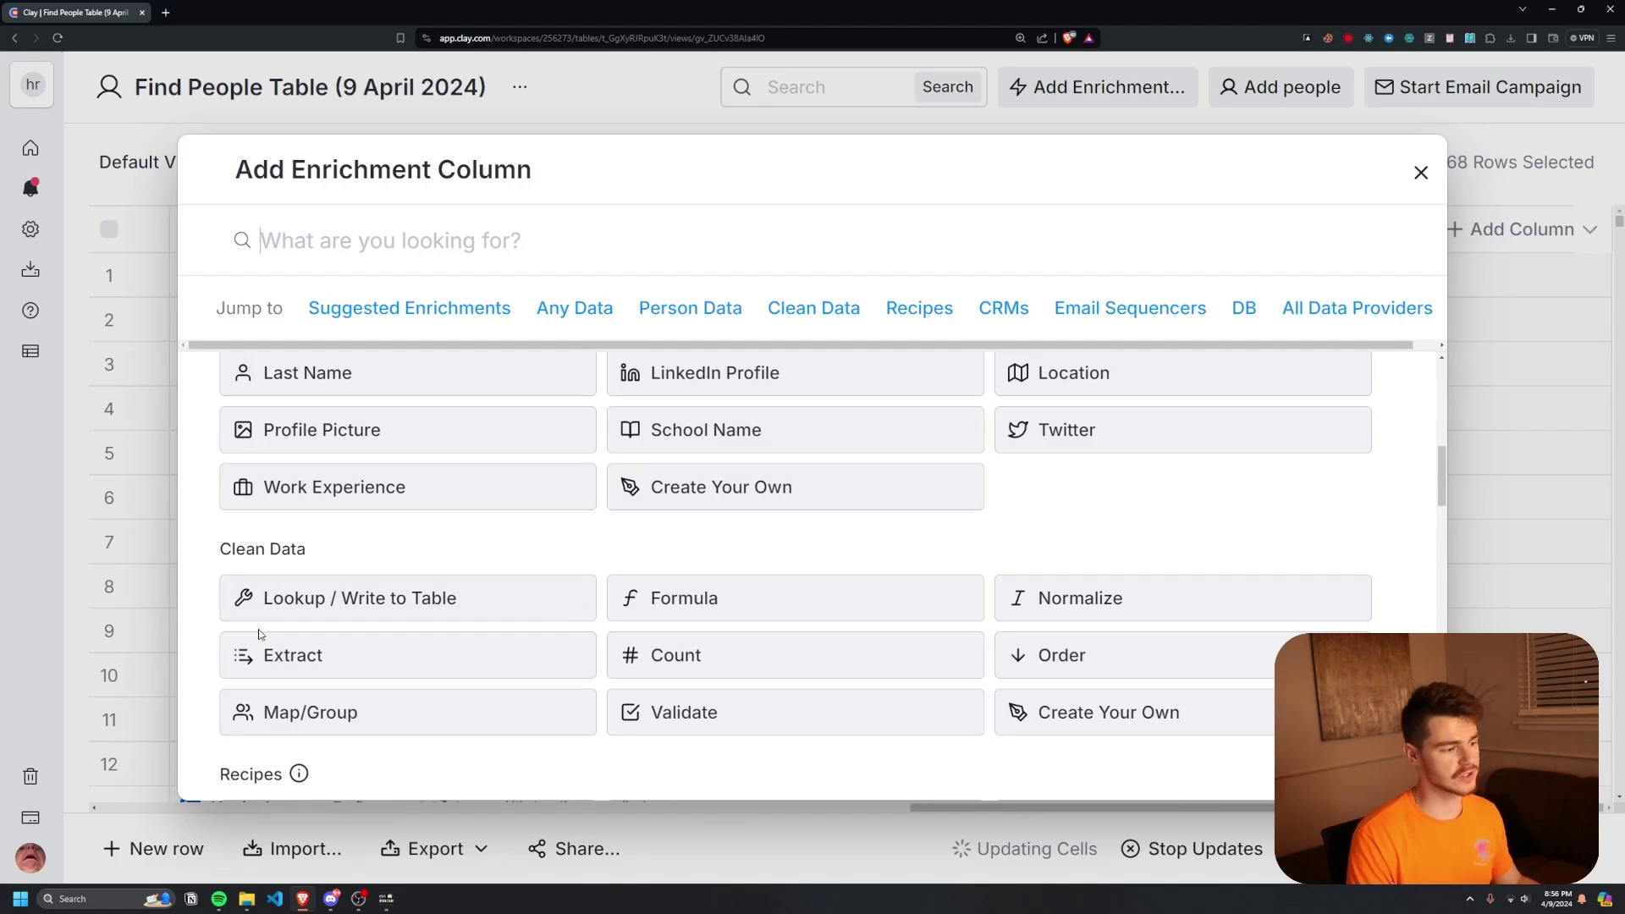
{"action": "scroll", "coordinate": [584, 631], "scroll_direction": "down", "scroll_amount": 1}
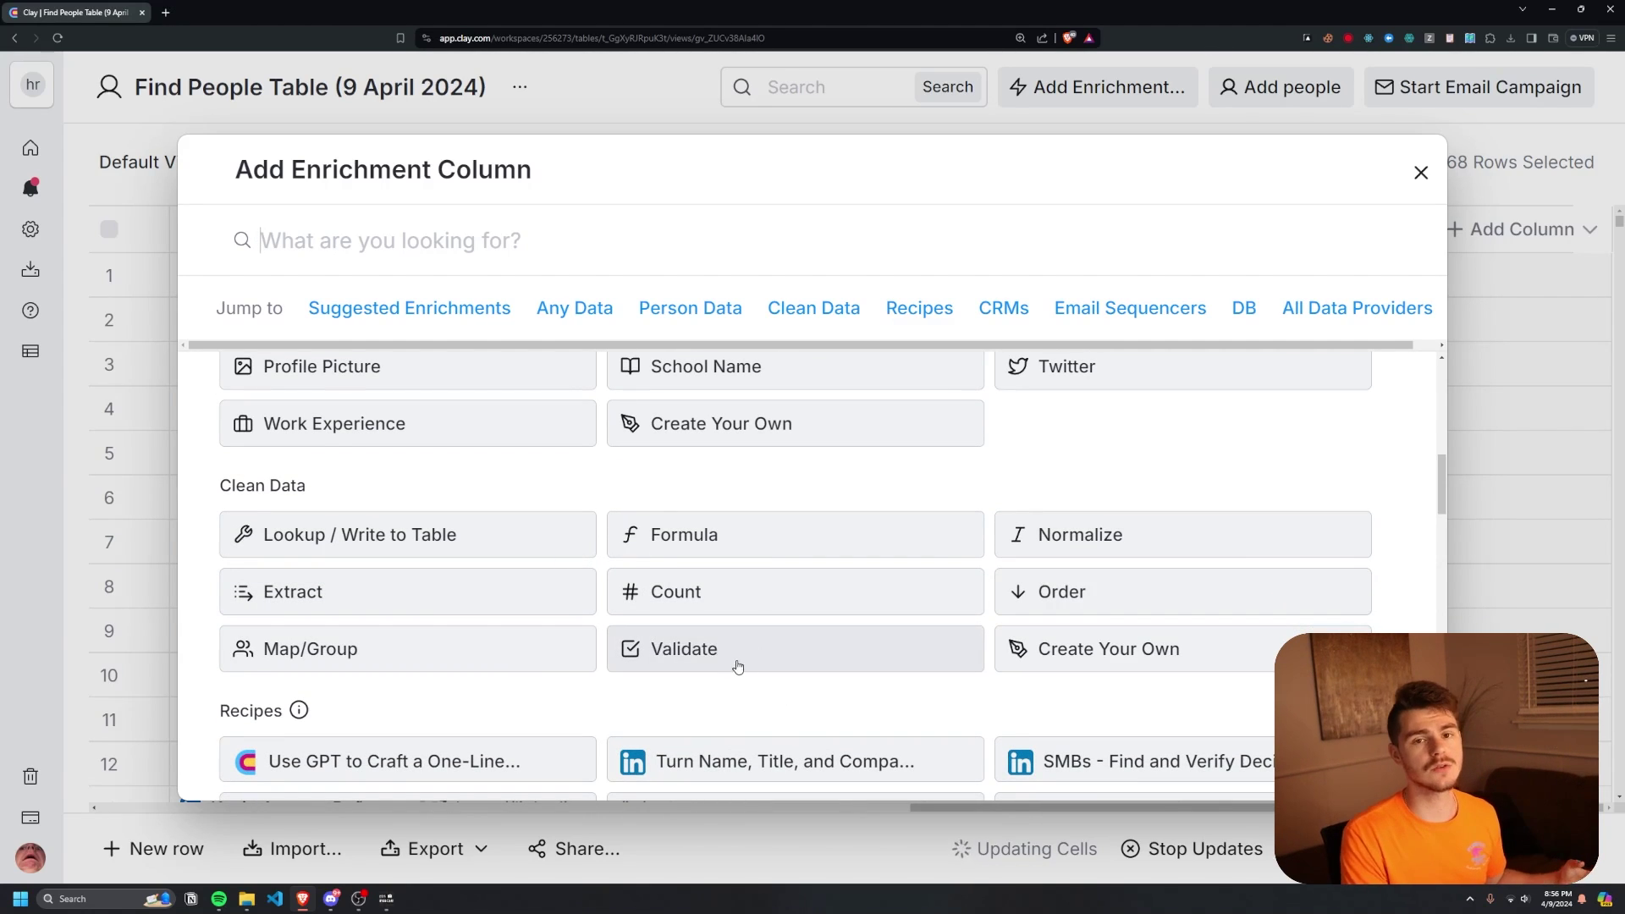
Look through the recipes, CRM, email sequencer, database and data provider enrichment options, and close the enrichment list.
{"action": "scroll", "coordinate": [733, 668], "scroll_direction": "down", "scroll_amount": 4}
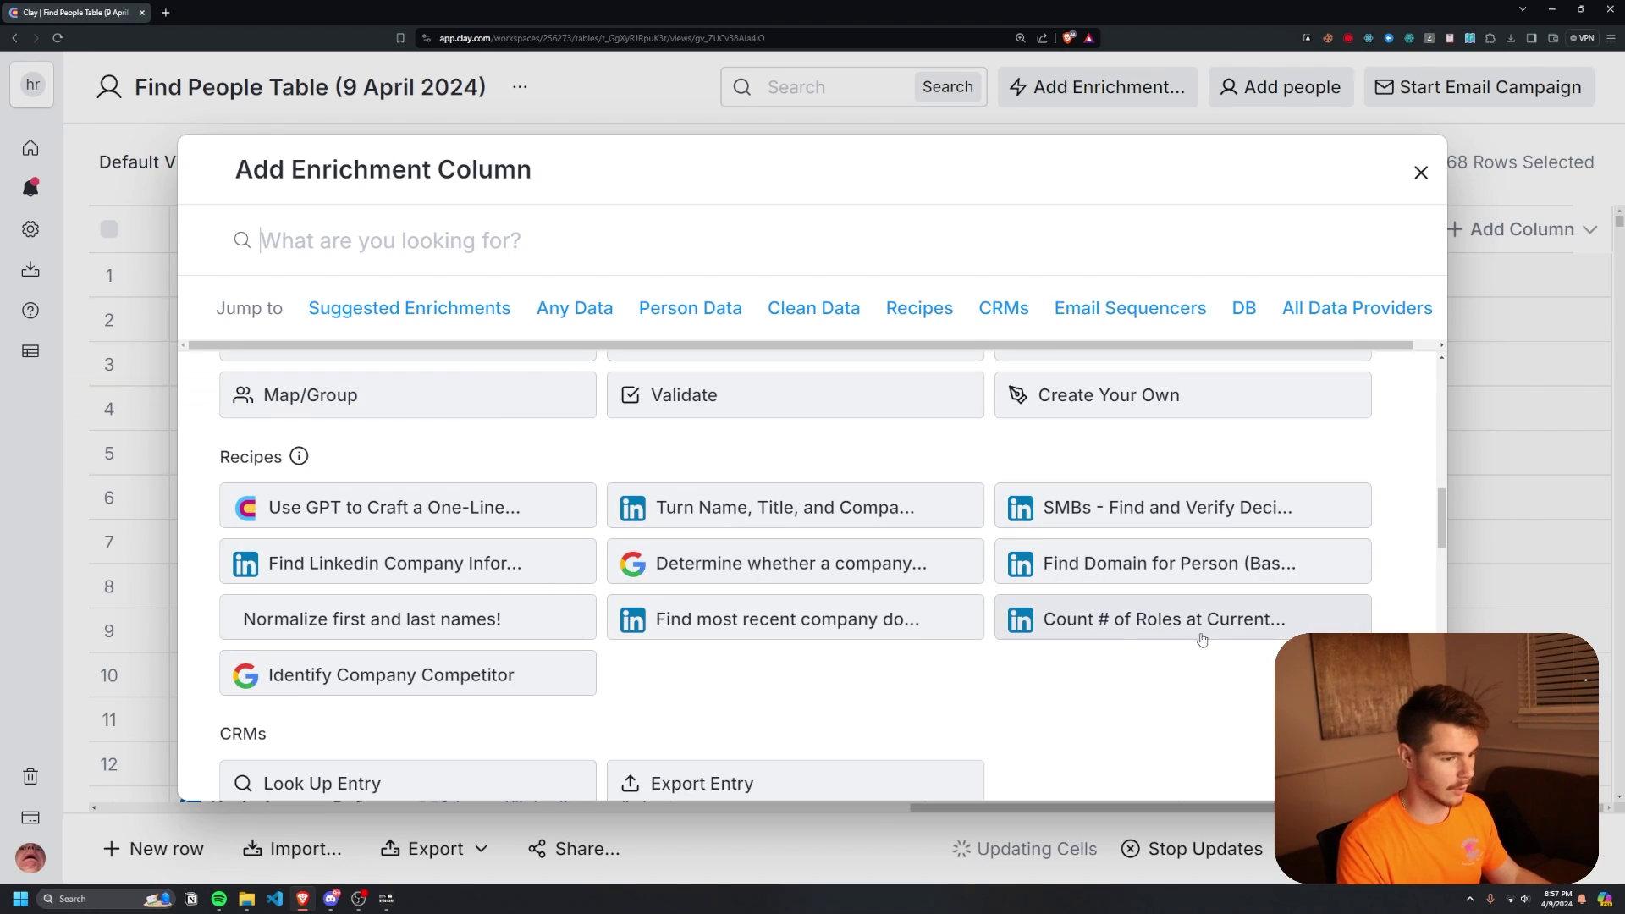
{"action": "scroll", "coordinate": [961, 634], "scroll_direction": "down", "scroll_amount": 2}
{"action": "scroll", "coordinate": [759, 624], "scroll_direction": "up", "scroll_amount": 5}
{"action": "scroll", "coordinate": [758, 624], "scroll_direction": "up", "scroll_amount": 4}
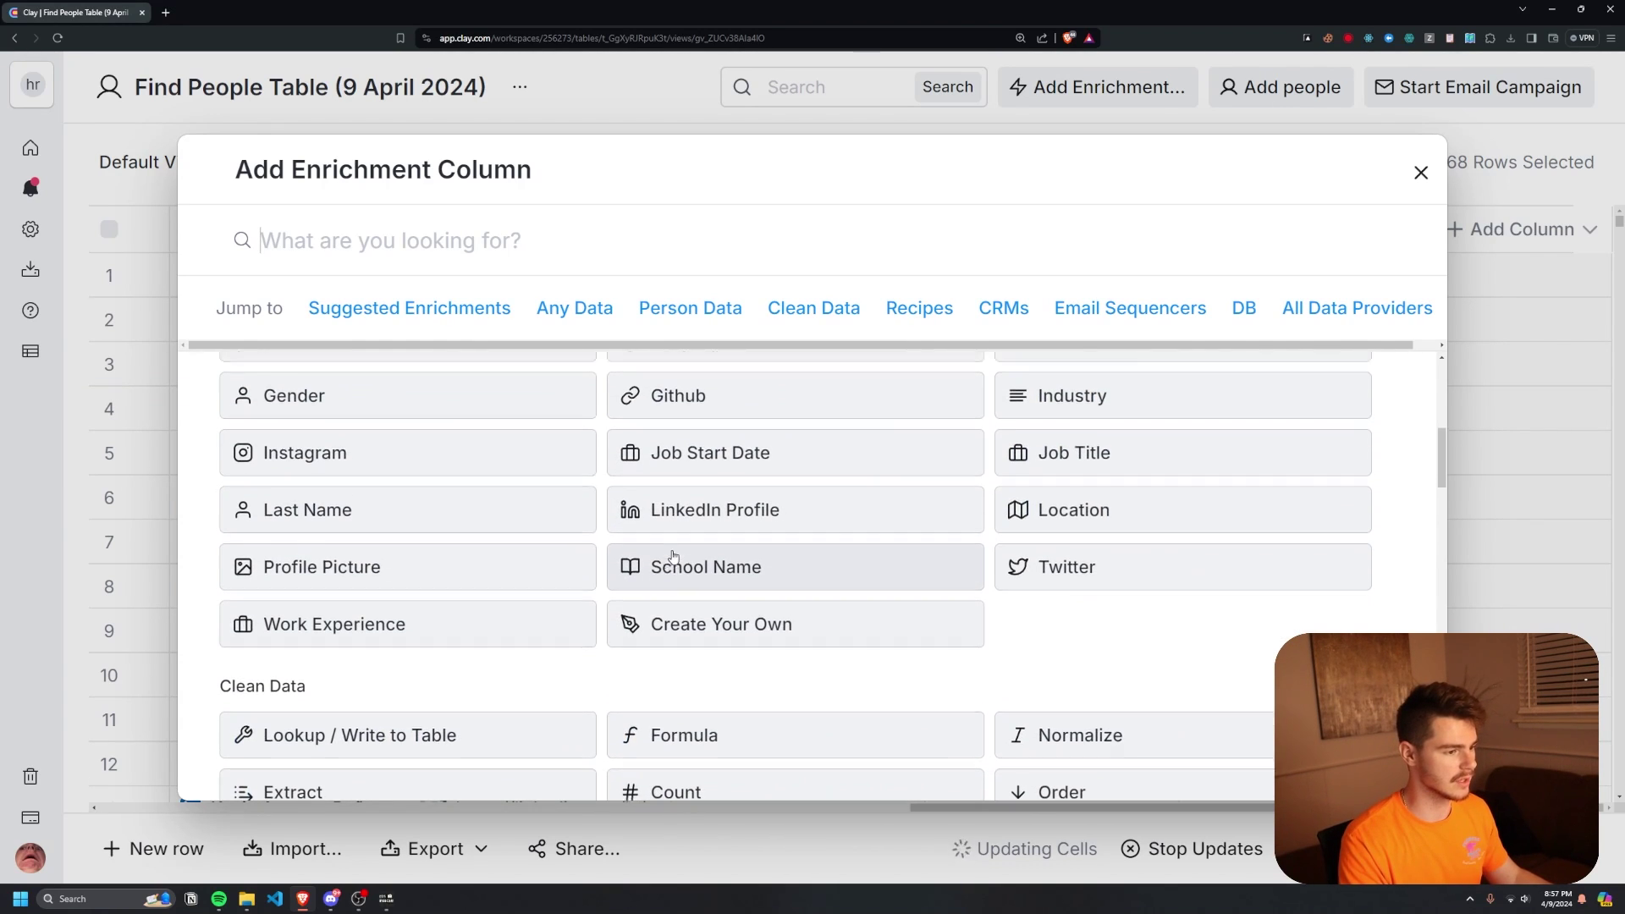
{"action": "scroll", "coordinate": [591, 440], "scroll_direction": "up", "scroll_amount": 4}
{"action": "scroll", "coordinate": [753, 594], "scroll_direction": "down", "scroll_amount": 5}
{"action": "scroll", "coordinate": [752, 594], "scroll_direction": "down", "scroll_amount": 6}
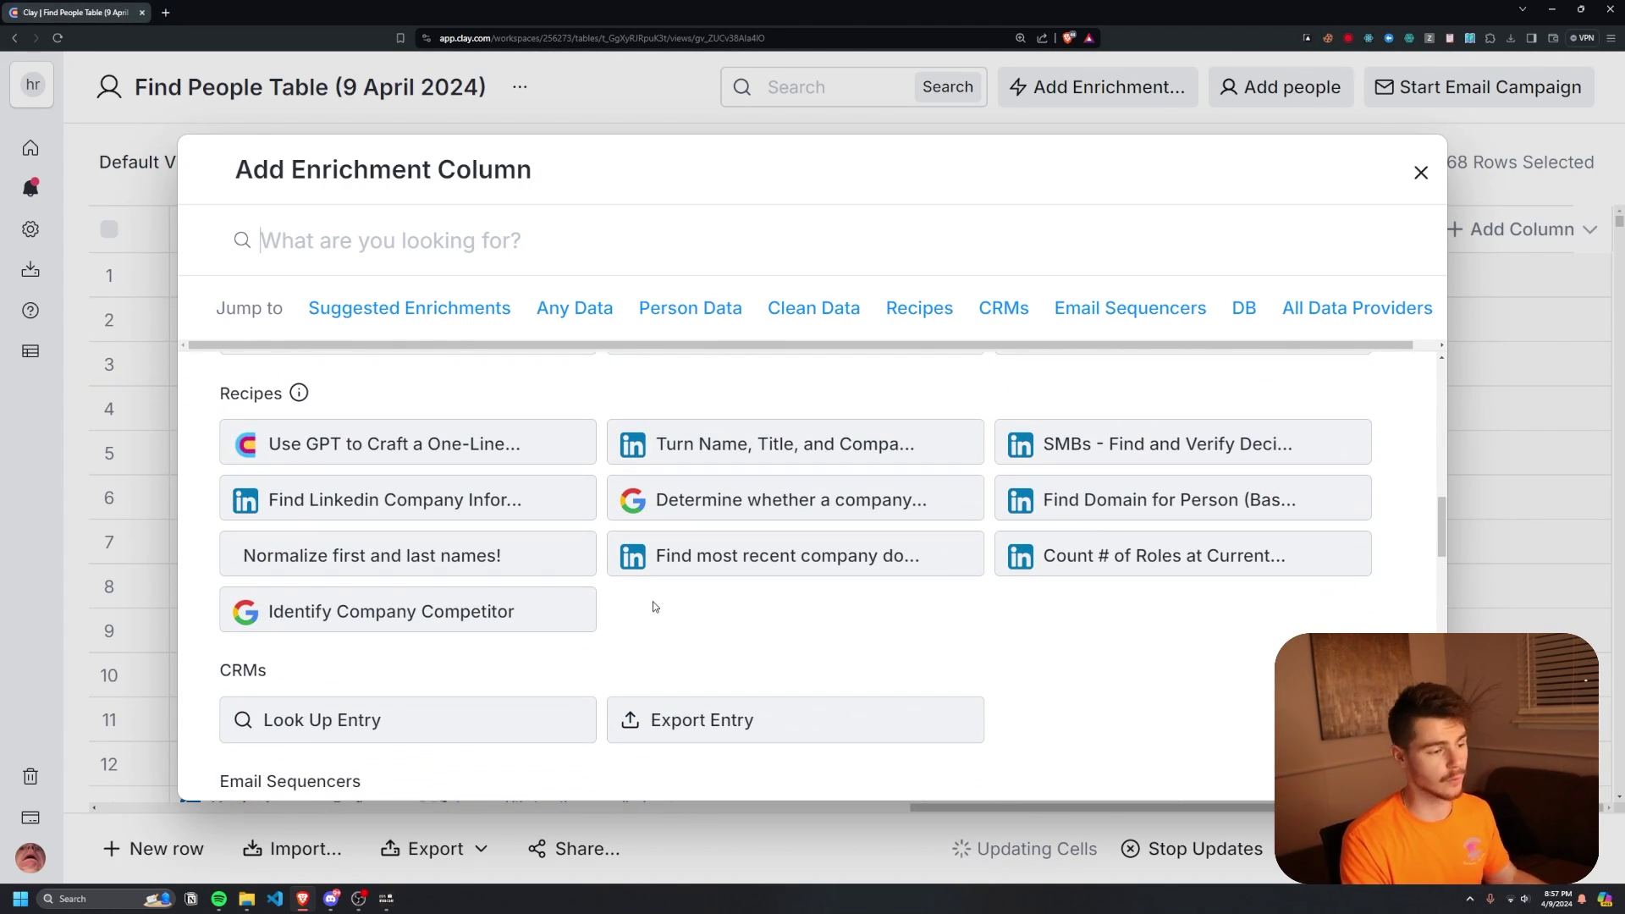
{"action": "scroll", "coordinate": [866, 620], "scroll_direction": "down", "scroll_amount": 3}
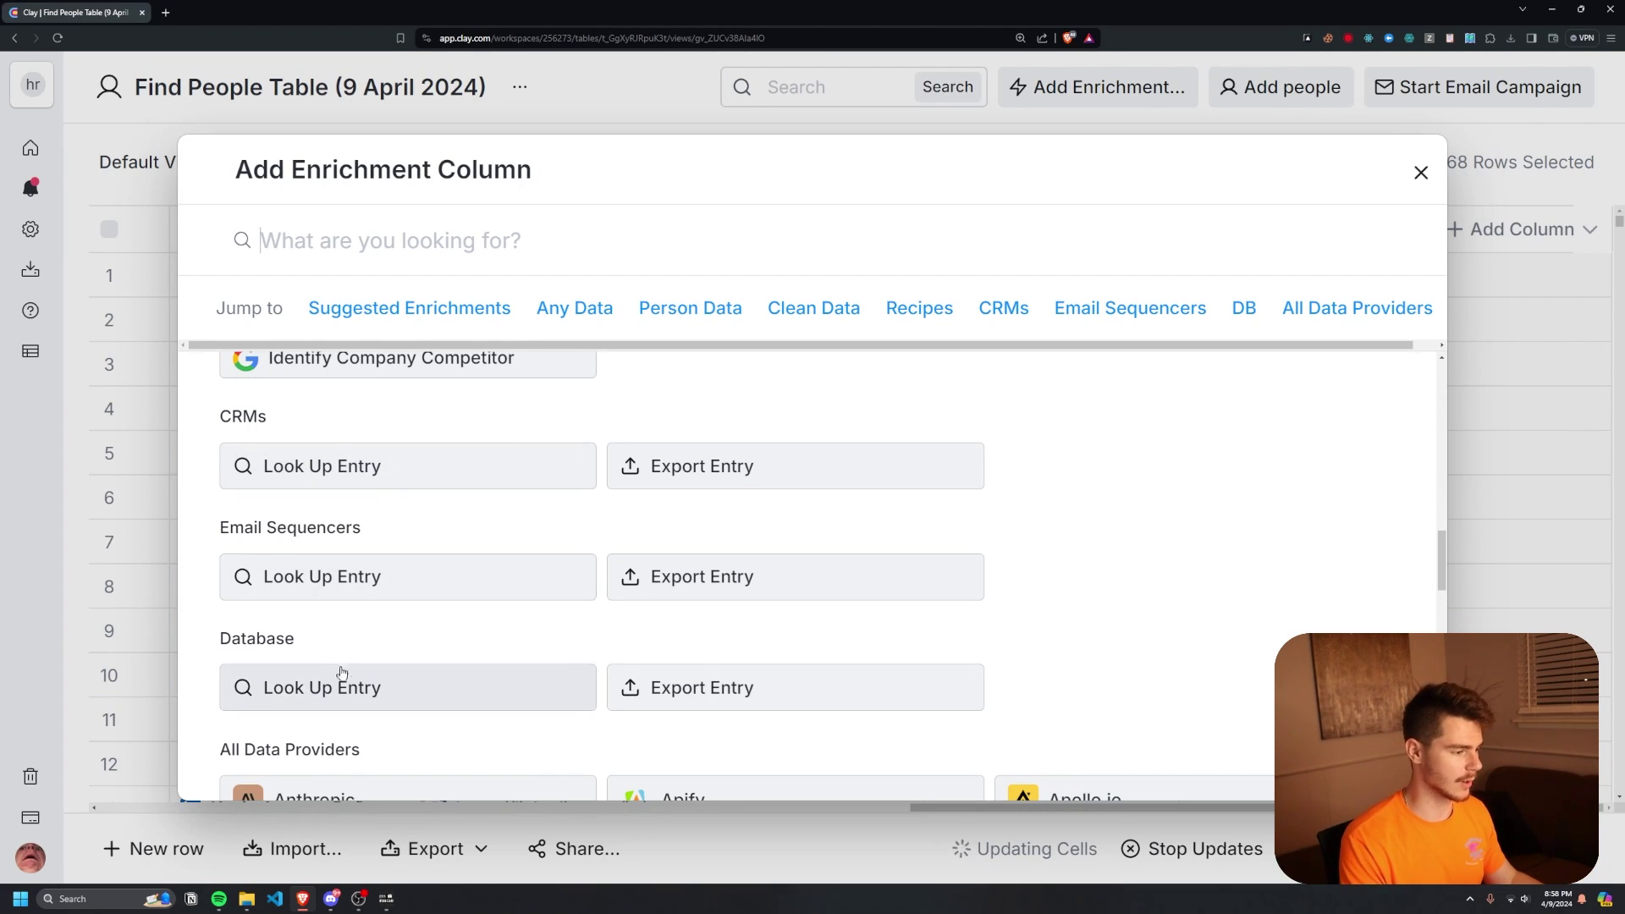
{"action": "scroll", "coordinate": [406, 643], "scroll_direction": "down", "scroll_amount": 5}
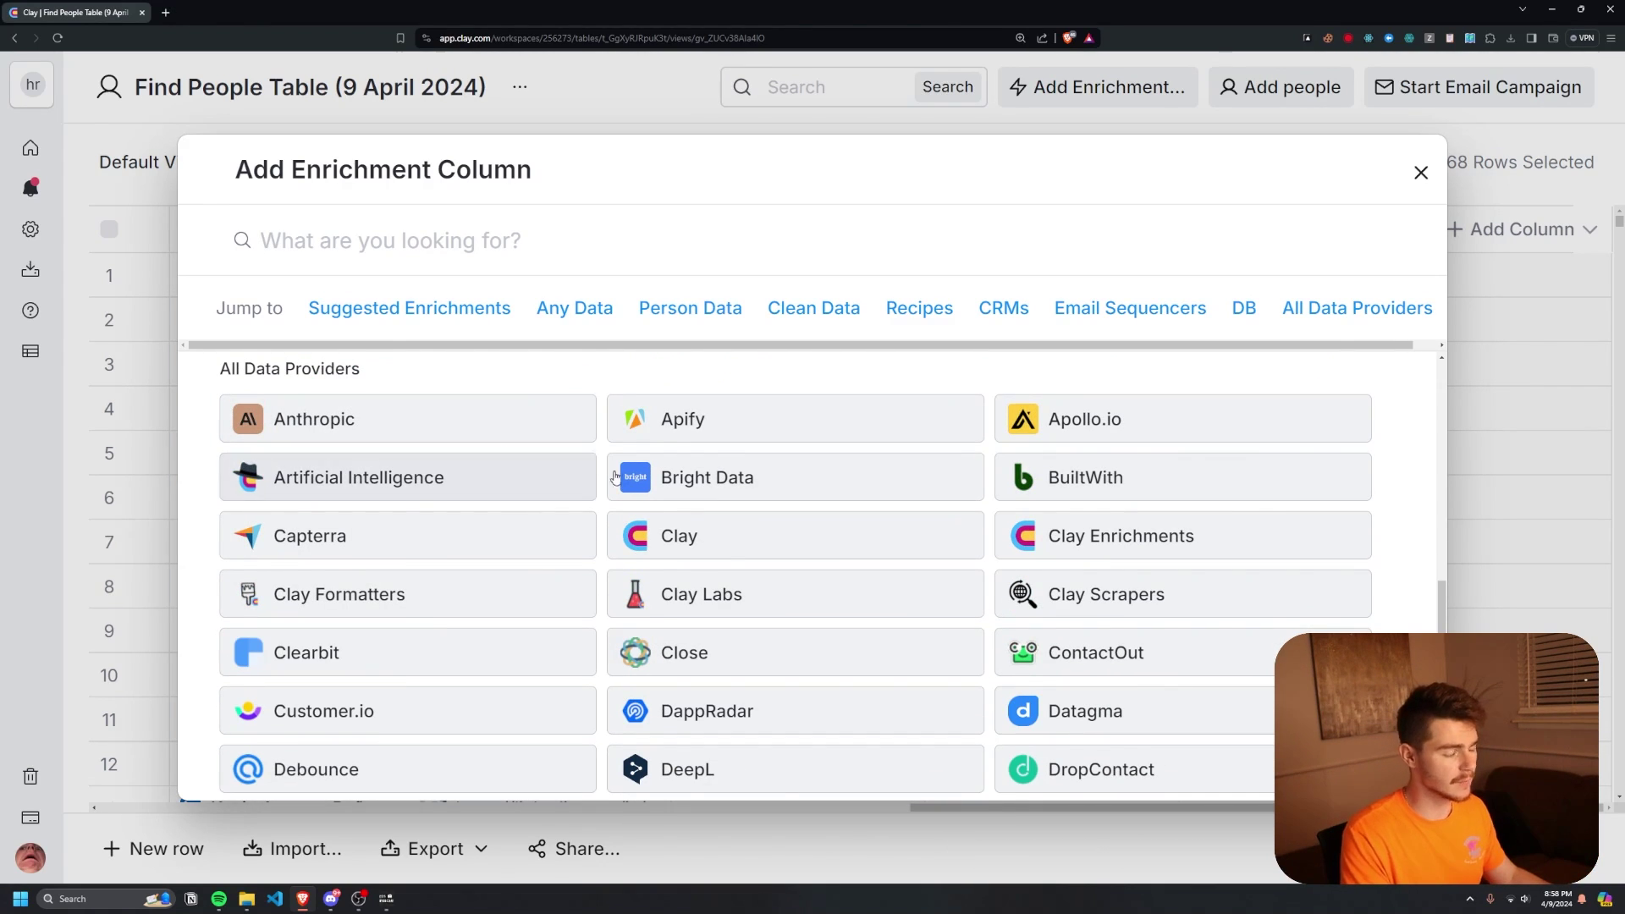
{"action": "scroll", "coordinate": [740, 590], "scroll_direction": "down", "scroll_amount": 7}
{"action": "scroll", "coordinate": [741, 590], "scroll_direction": "down", "scroll_amount": 8}
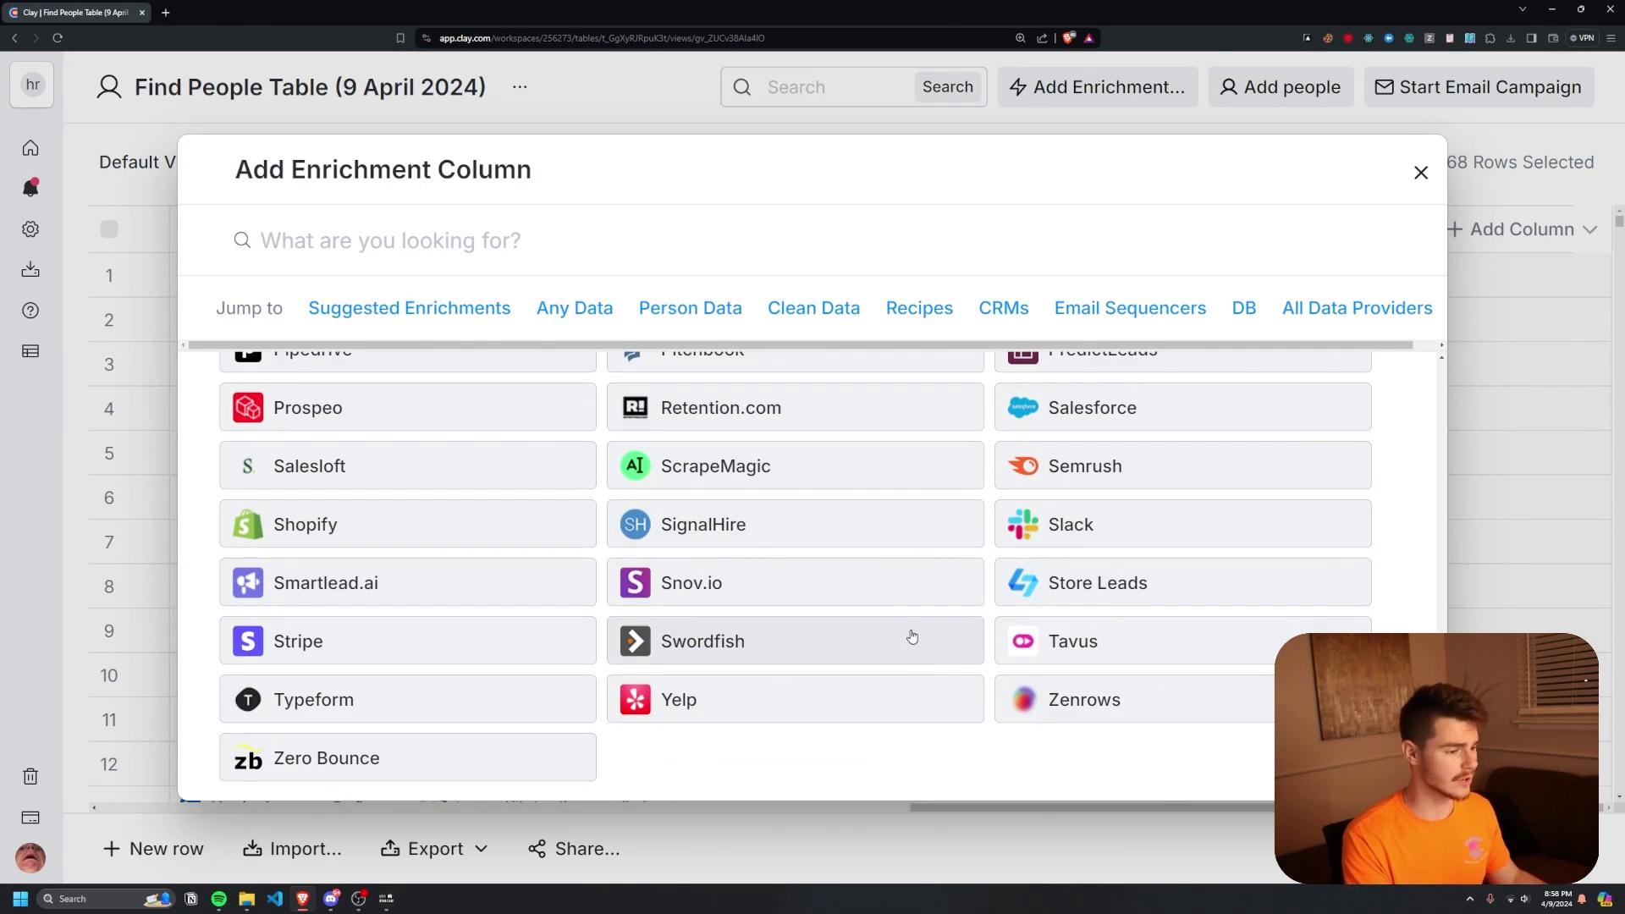
{"action": "scroll", "coordinate": [803, 704], "scroll_direction": "up", "scroll_amount": 7}
{"action": "scroll", "coordinate": [803, 704], "scroll_direction": "up", "scroll_amount": 5}
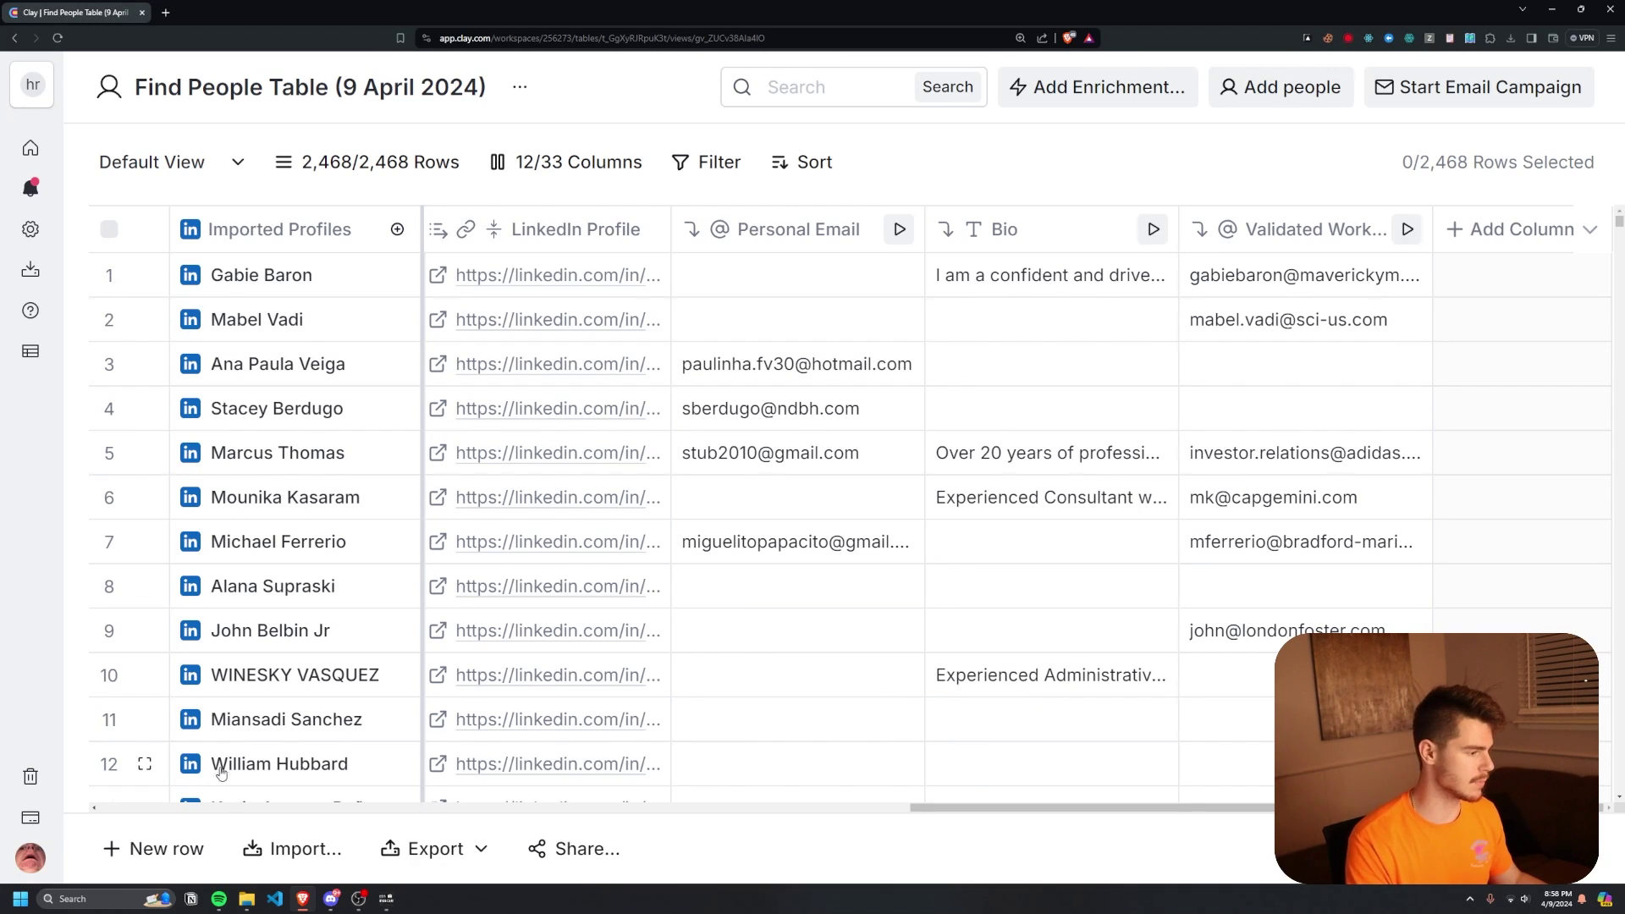
{"action": "mouse_move", "coordinate": [29, 736]}
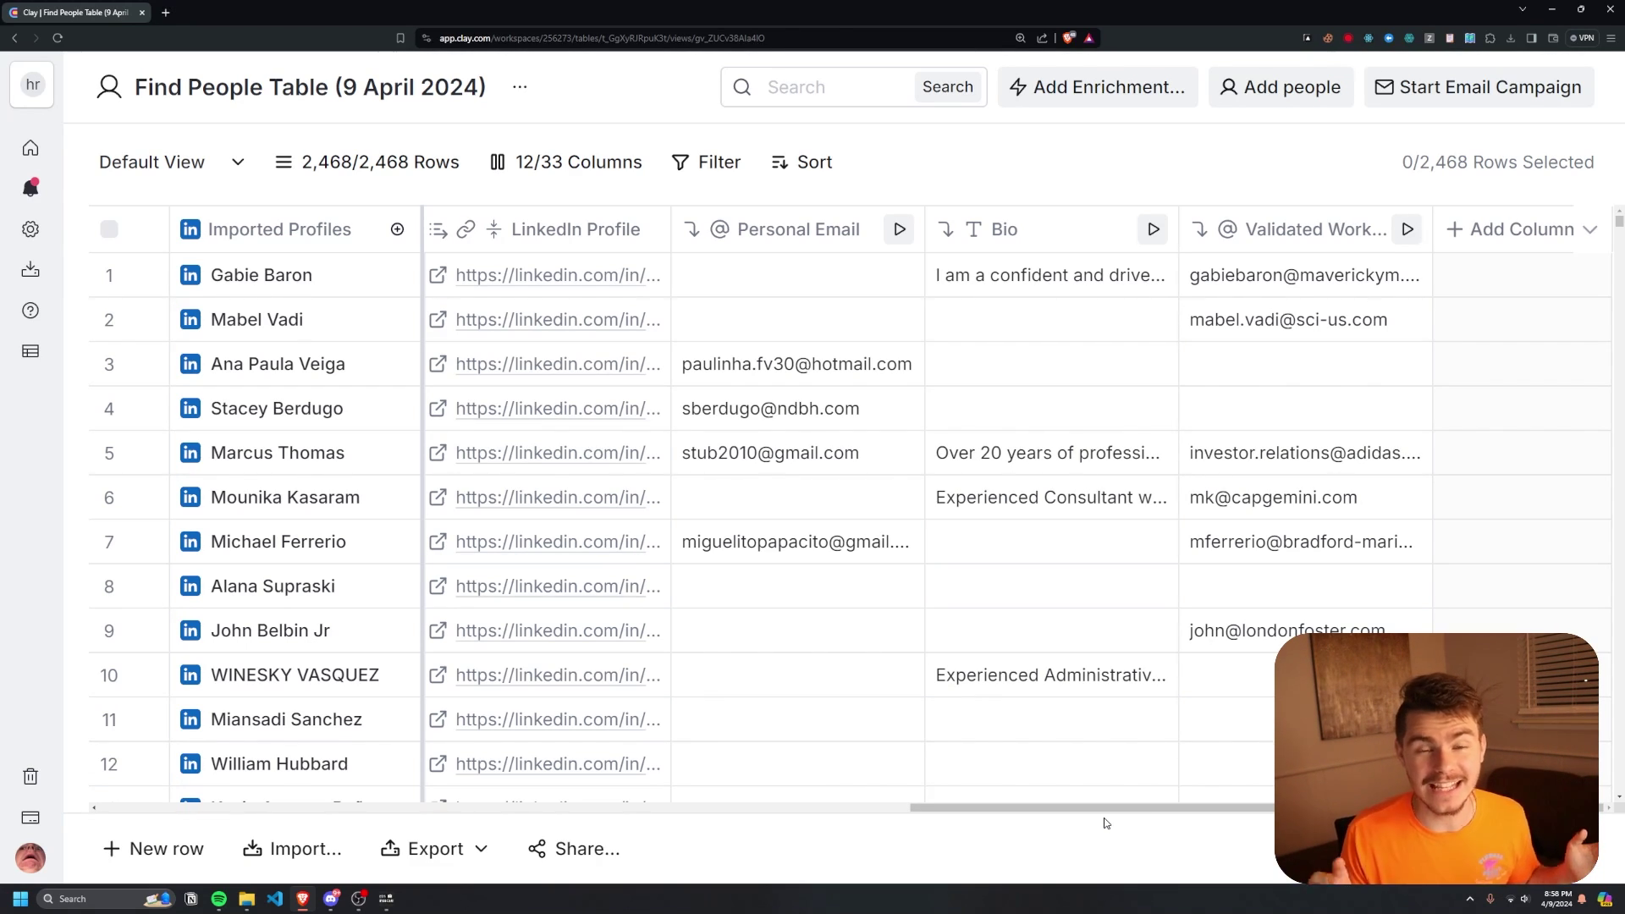
Start drafting messages for the email campaign with the subject "Quick Question for" followed by the First Name field.
{"action": "left_click", "coordinate": [1456, 95]}
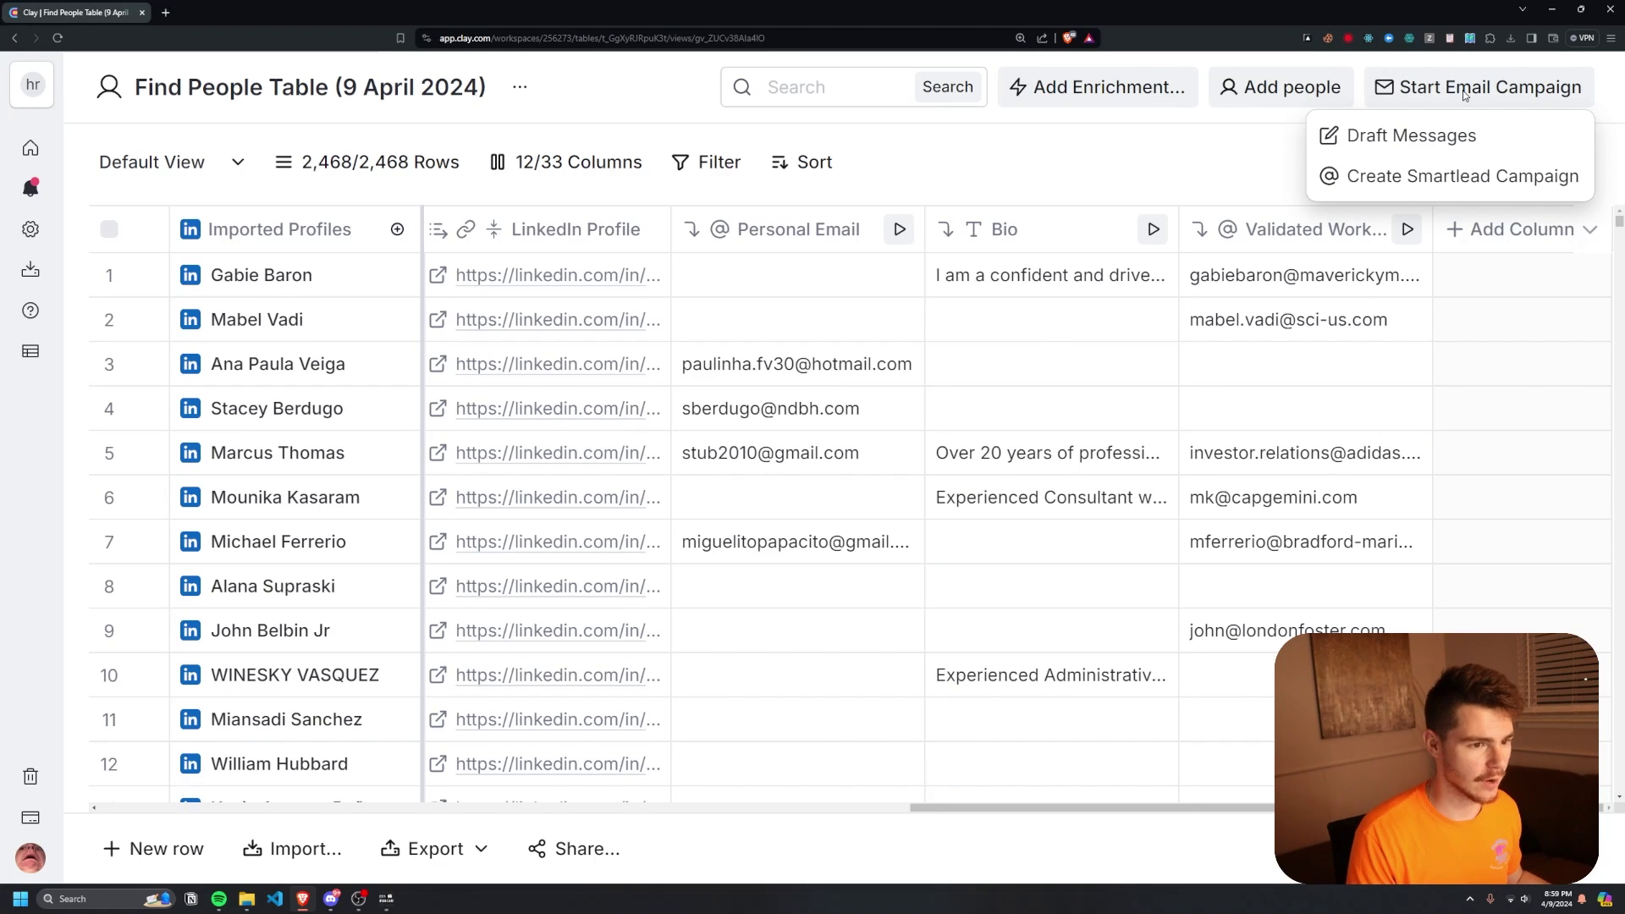
{"action": "left_click", "coordinate": [1400, 135]}
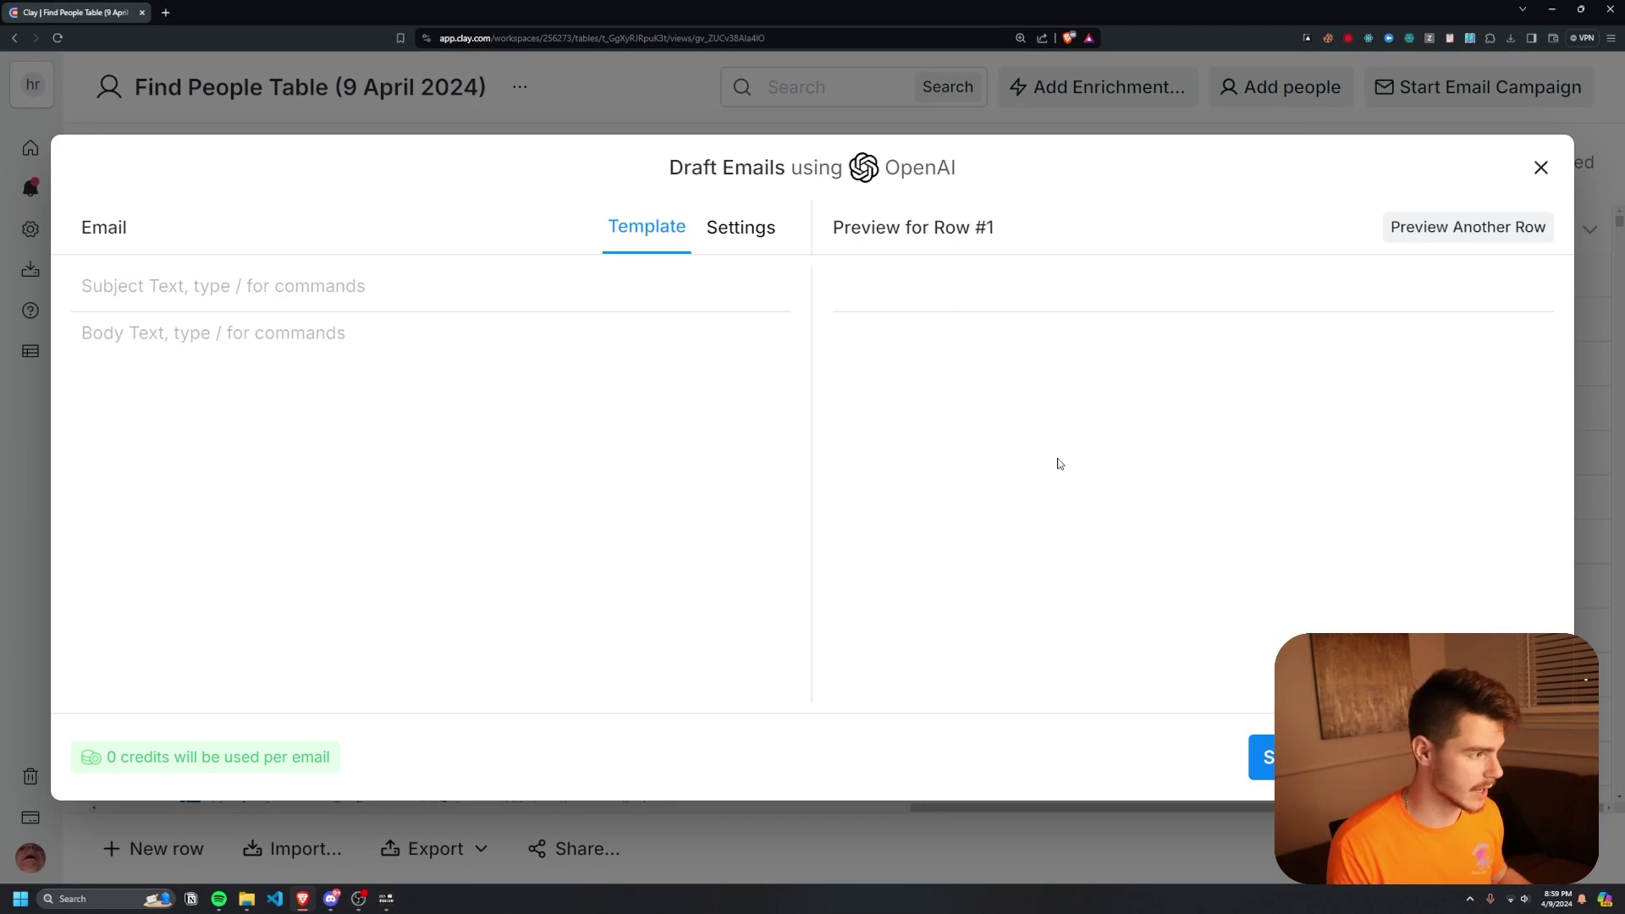
{"action": "type", "text": "Q"}
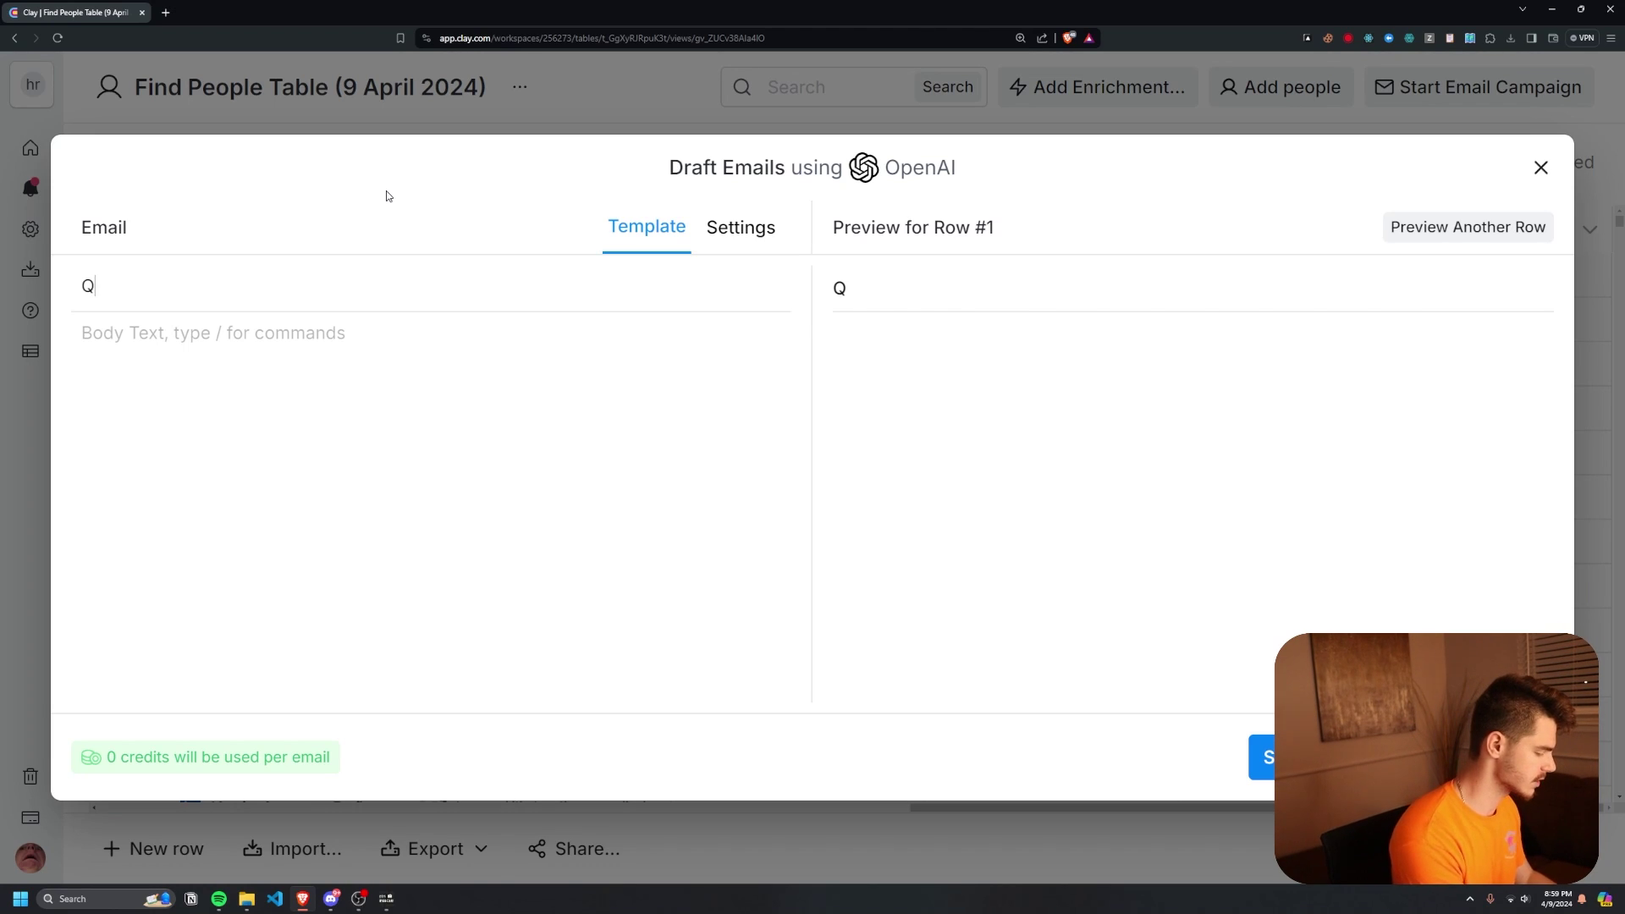
{"action": "type", "text": "uick Question for"}
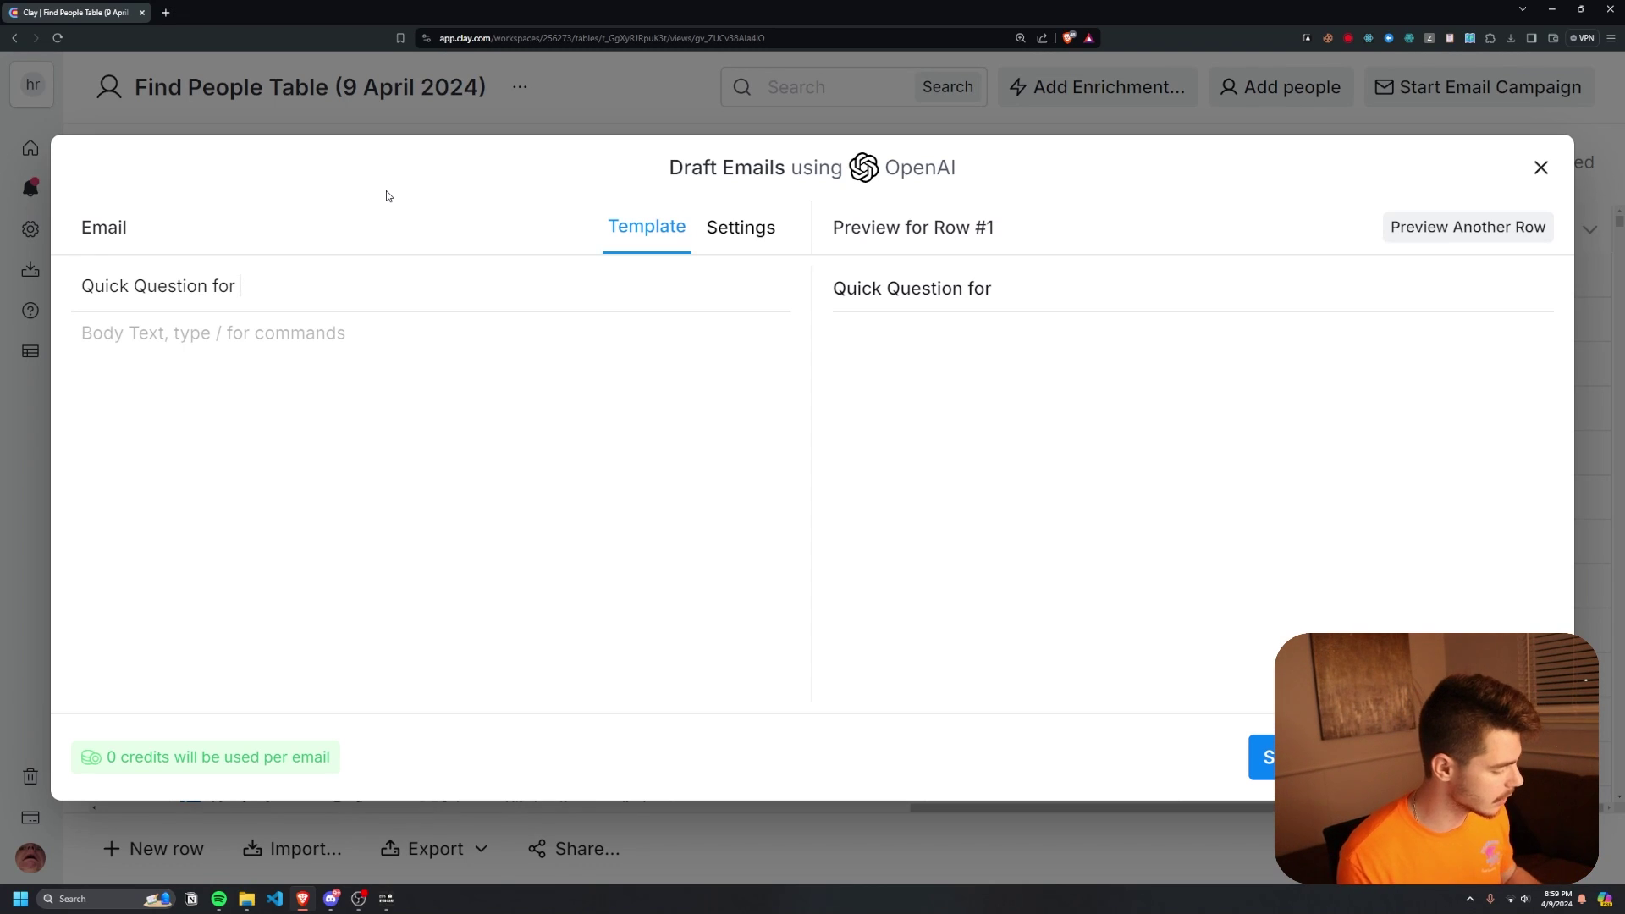
{"action": "type", "text": "/"}
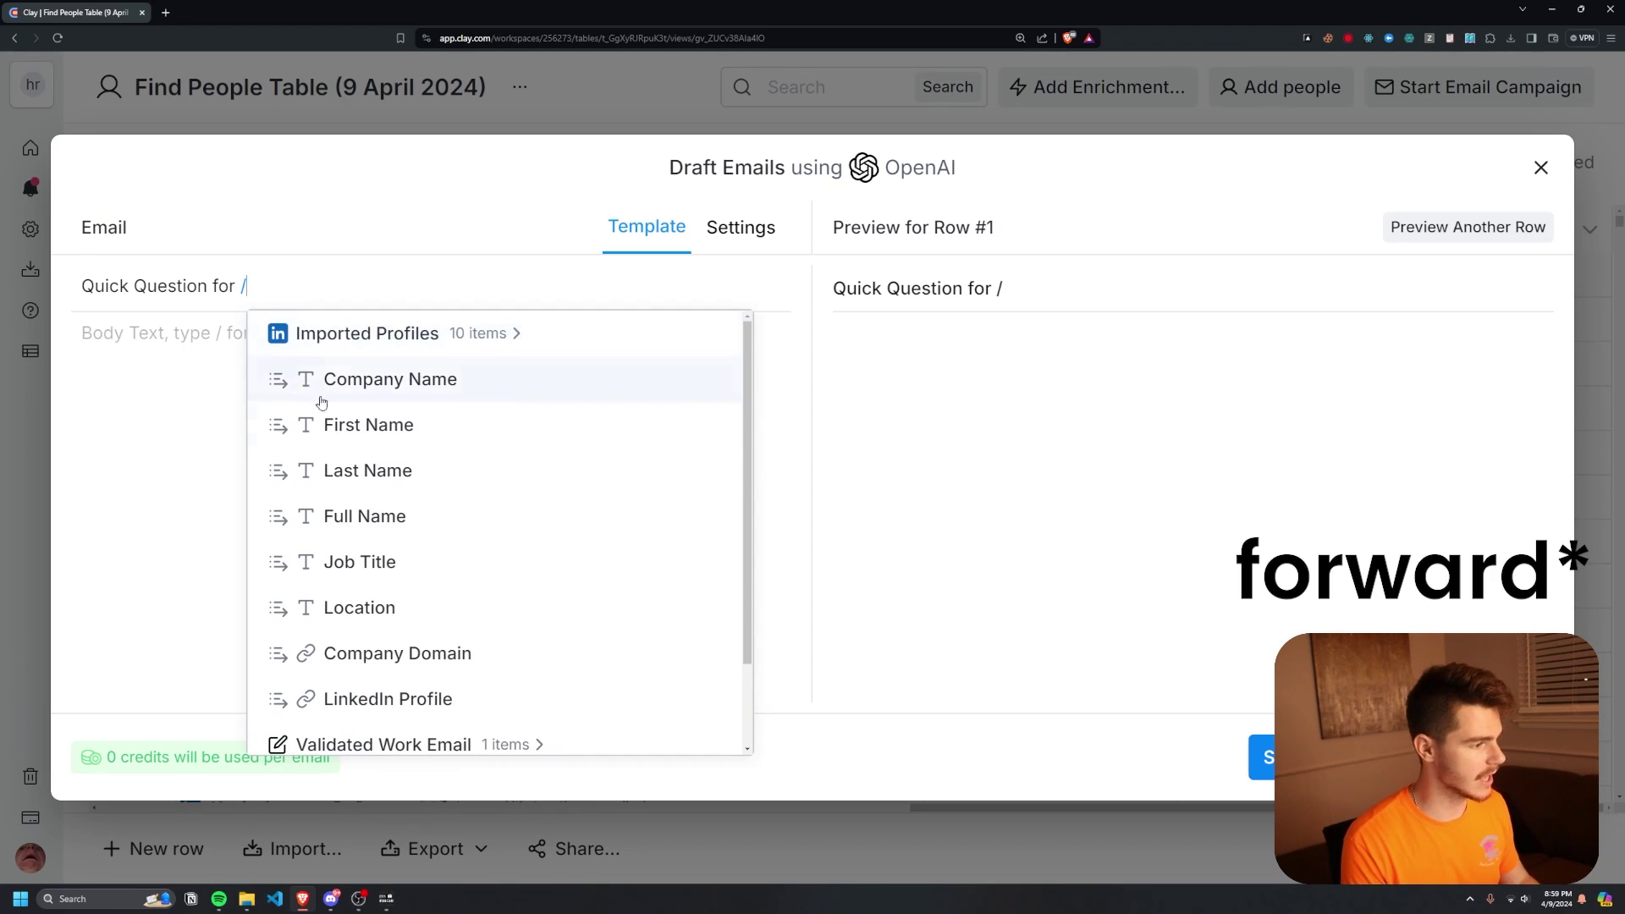
{"action": "scroll", "coordinate": [448, 551], "scroll_direction": "down", "scroll_amount": 1}
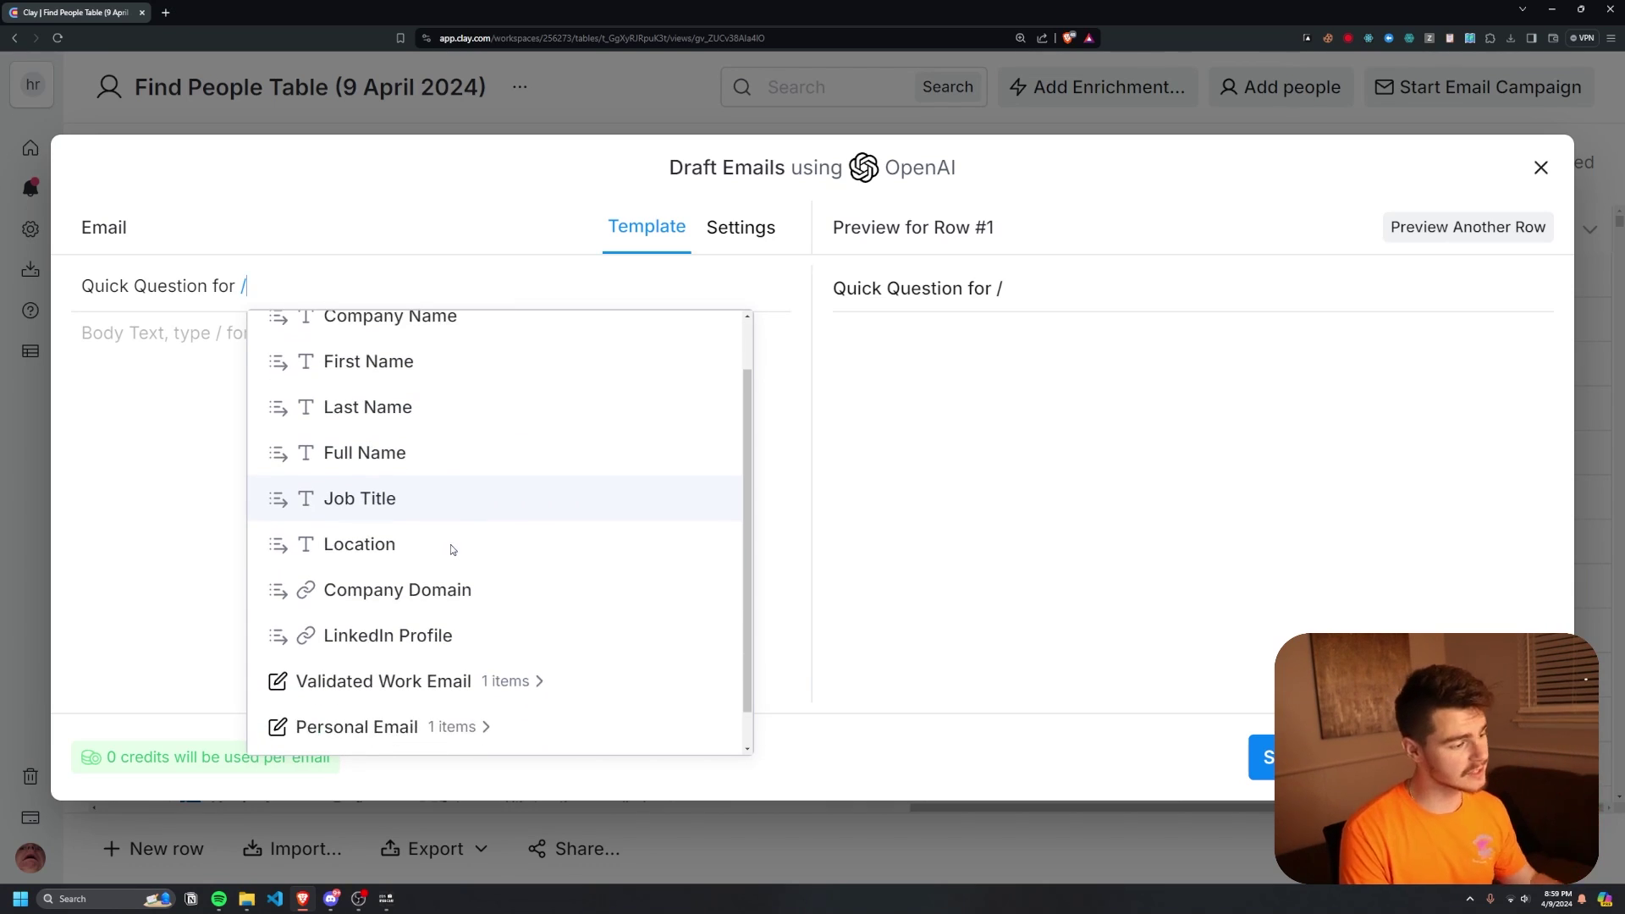
{"action": "scroll", "coordinate": [542, 618], "scroll_direction": "up", "scroll_amount": 1}
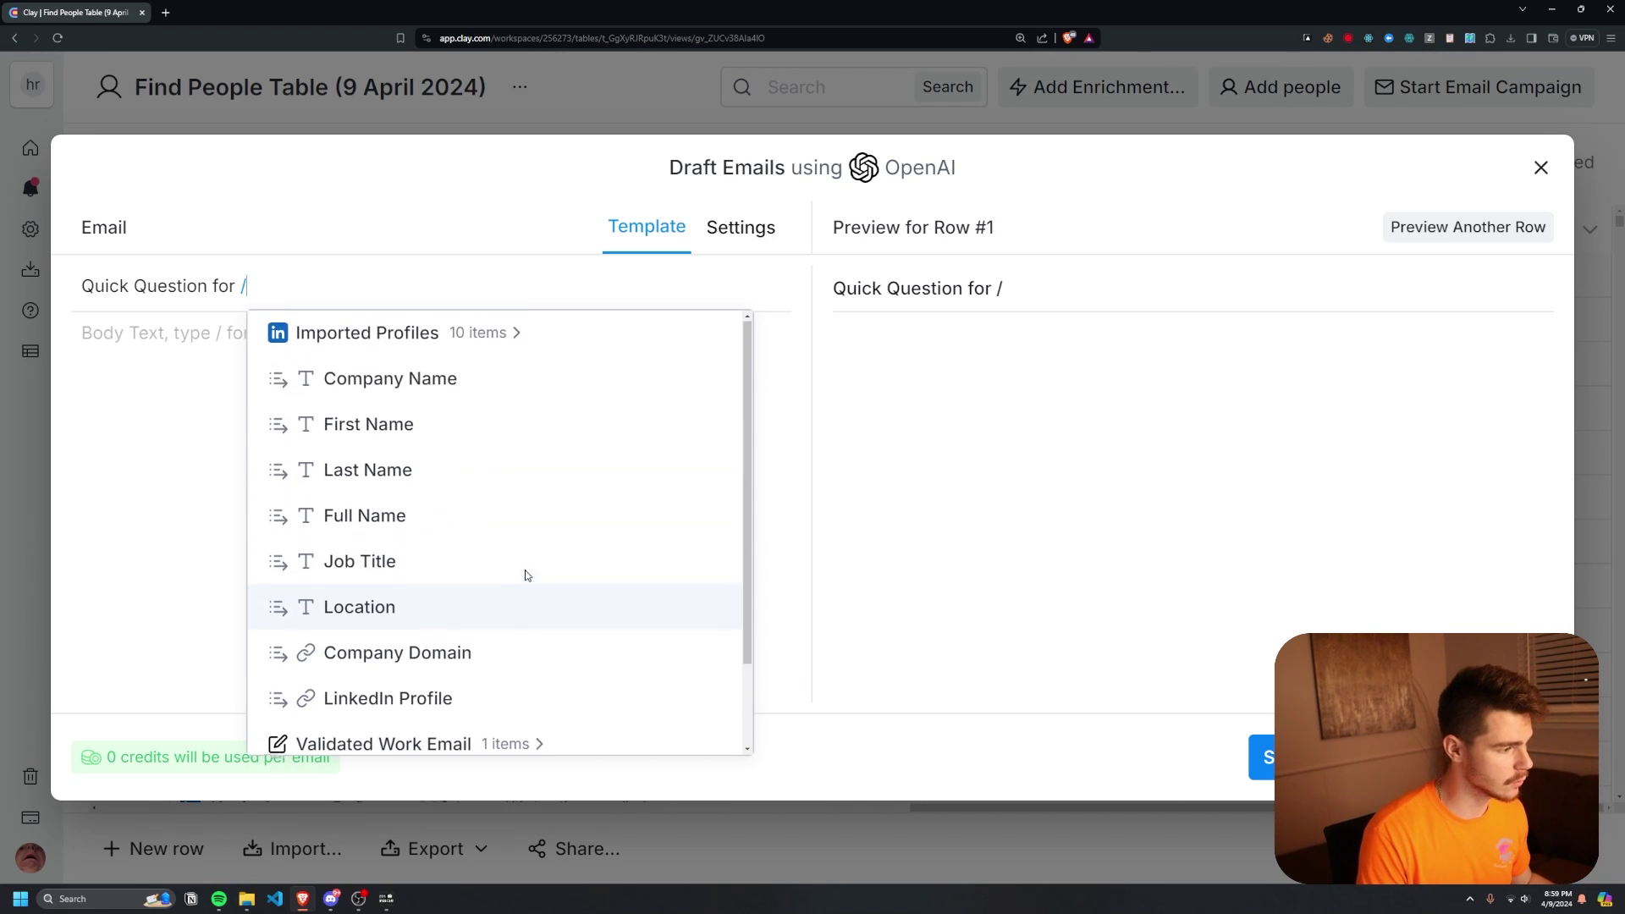
{"action": "left_click", "coordinate": [346, 430]}
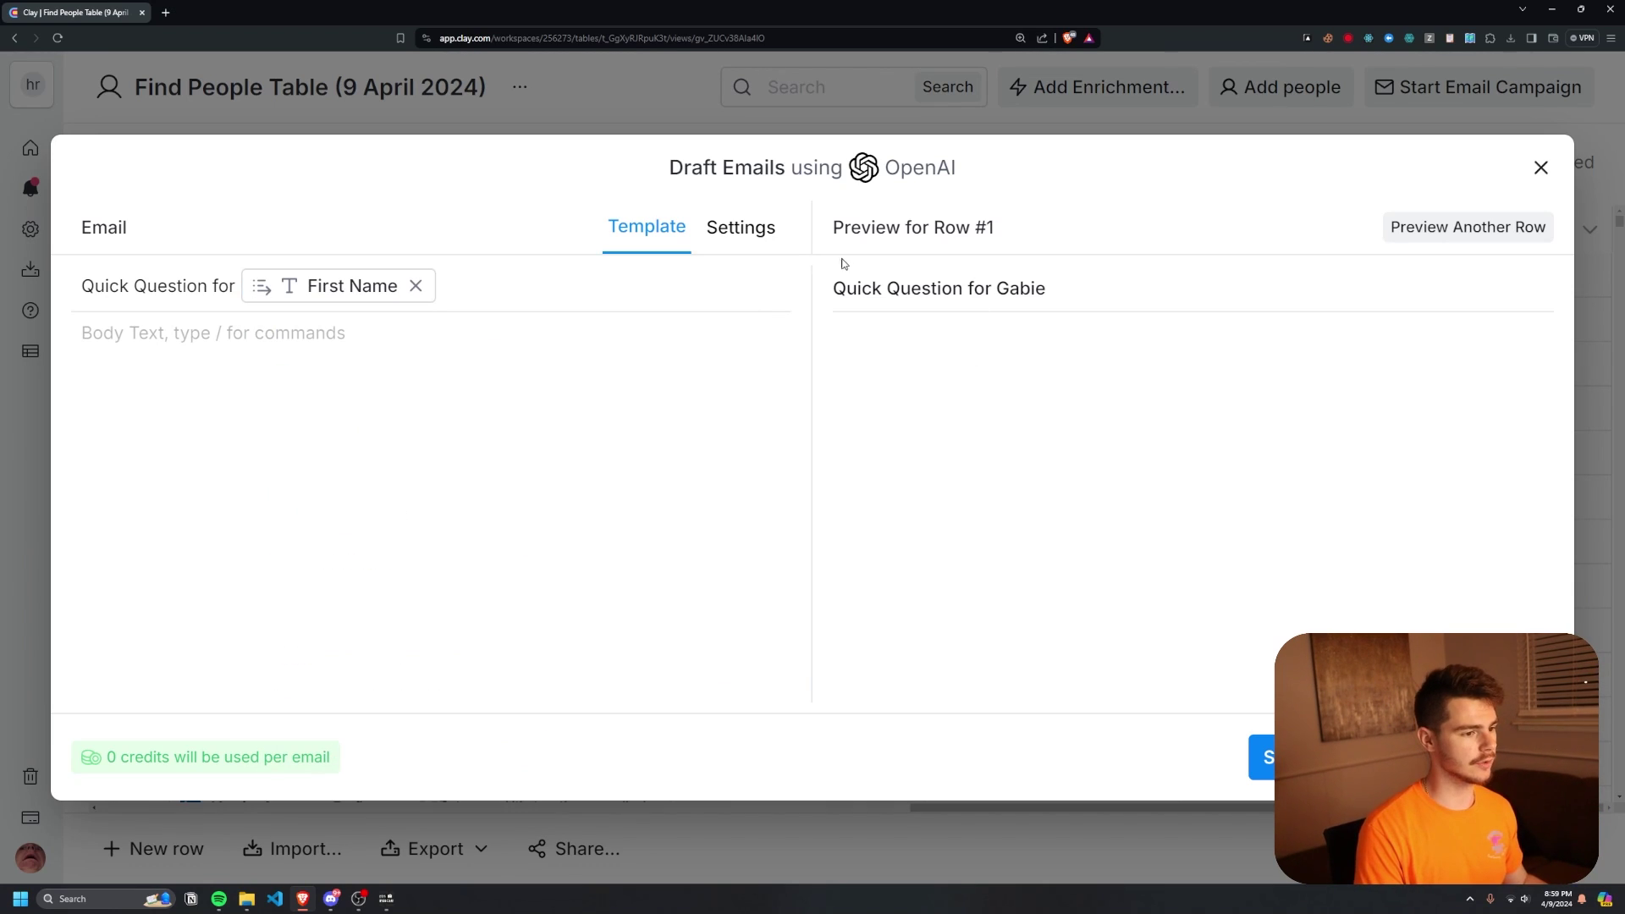
{"action": "left_click_drag", "start_coordinate": [846, 228], "coordinate": [1046, 235]}
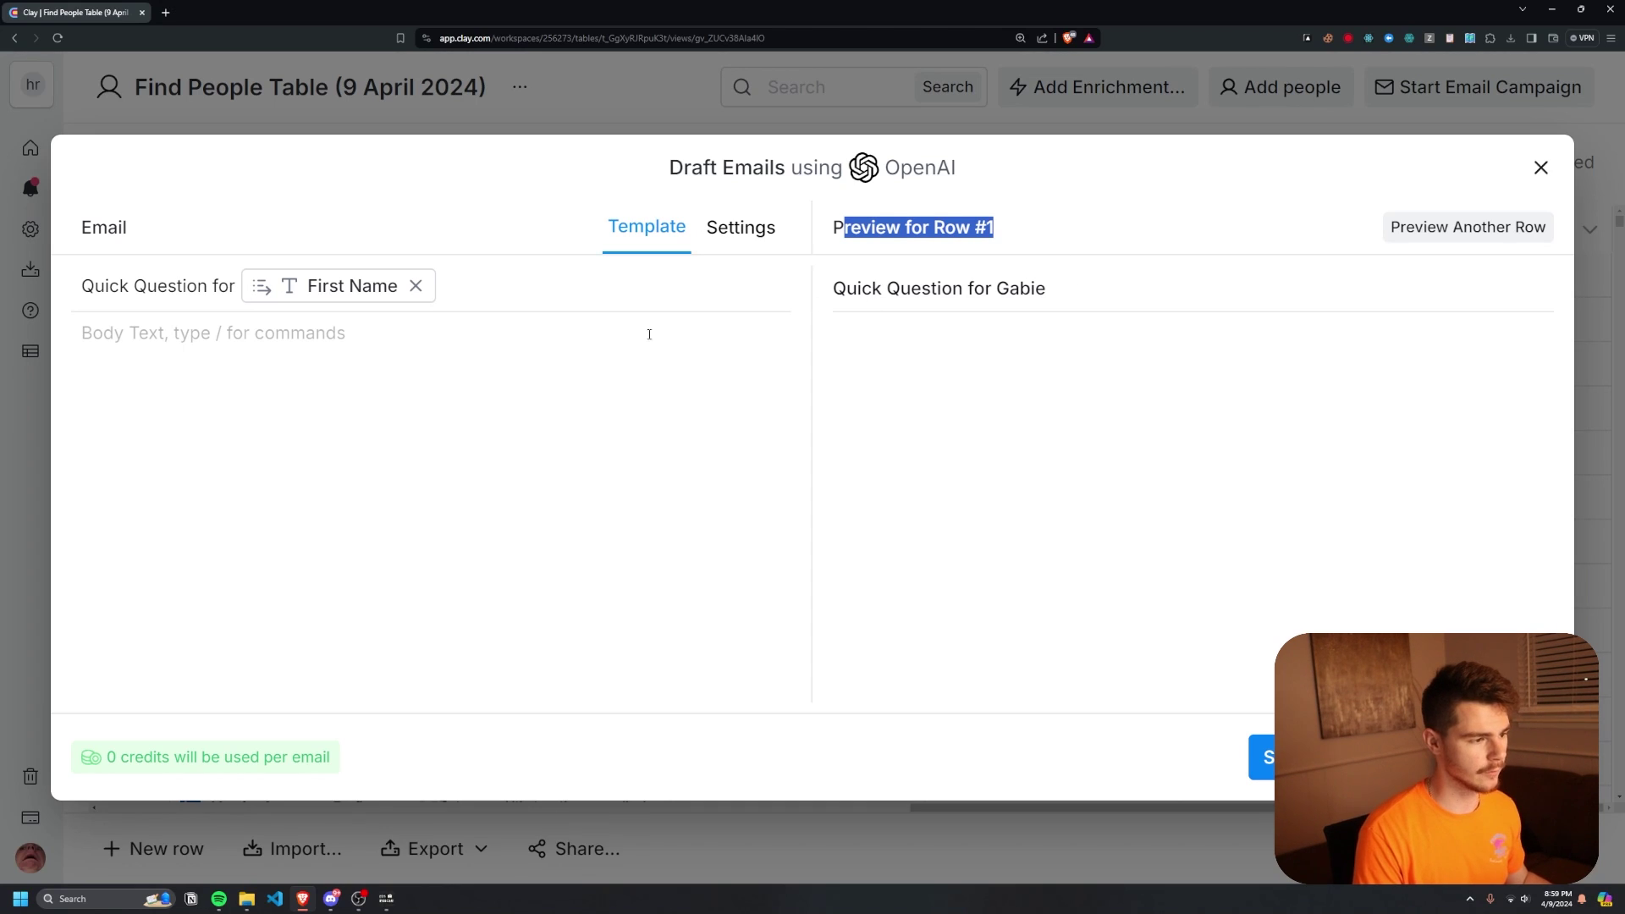
Begin the email body with the greeting "Hey" followed by the First Name field and a comma.
{"action": "left_click", "coordinate": [251, 331]}
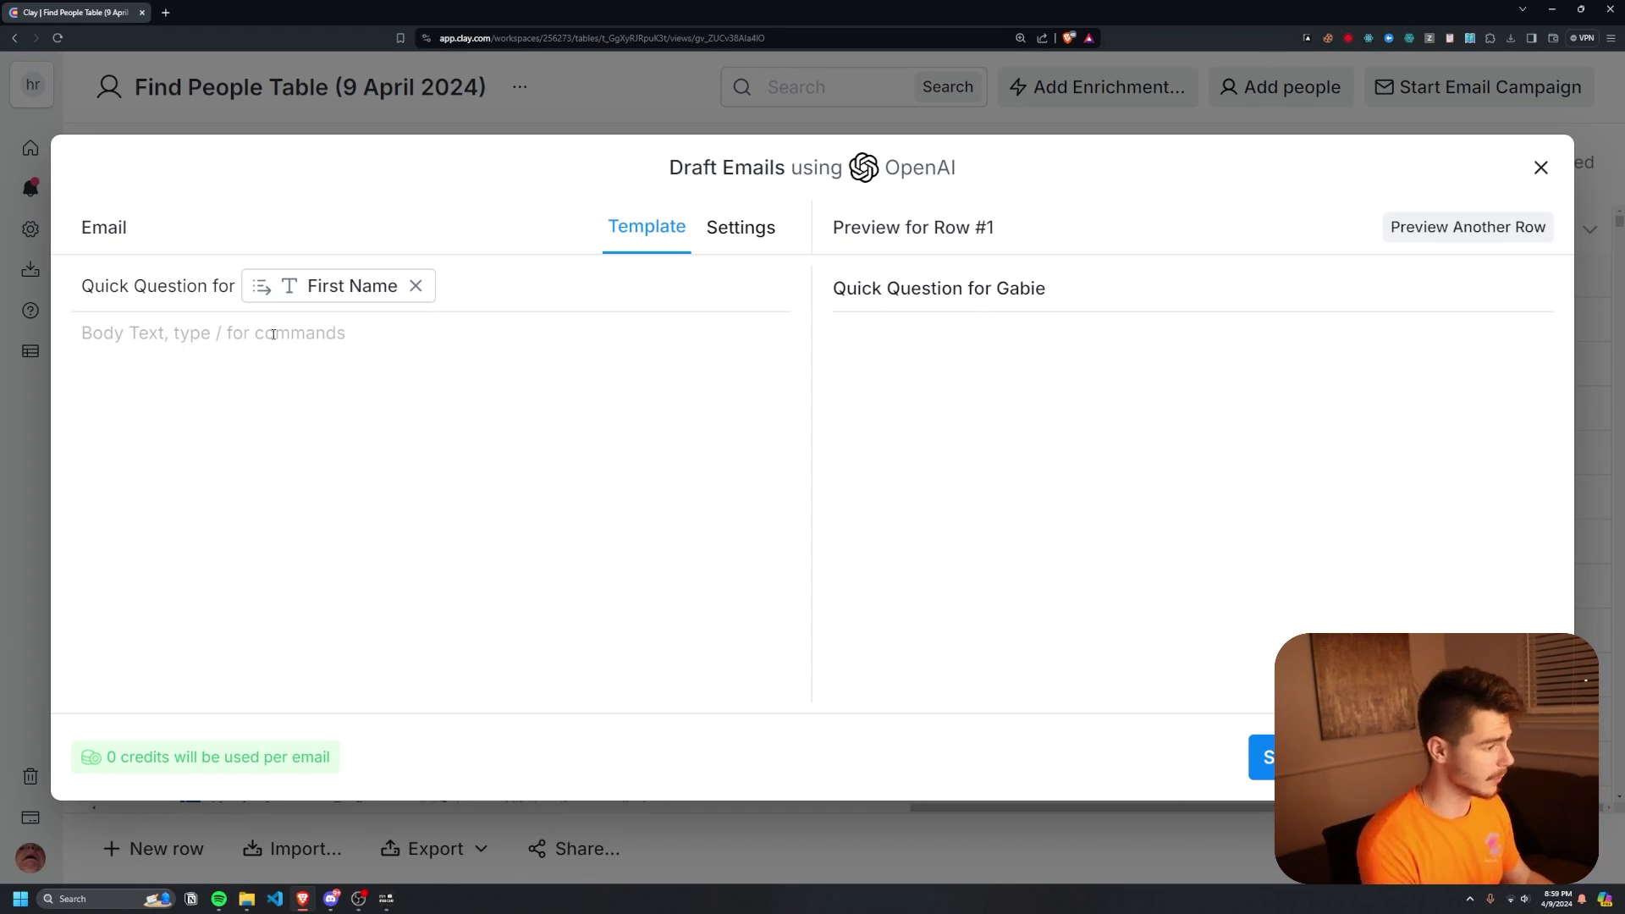
{"action": "type", "text": "Hey /"}
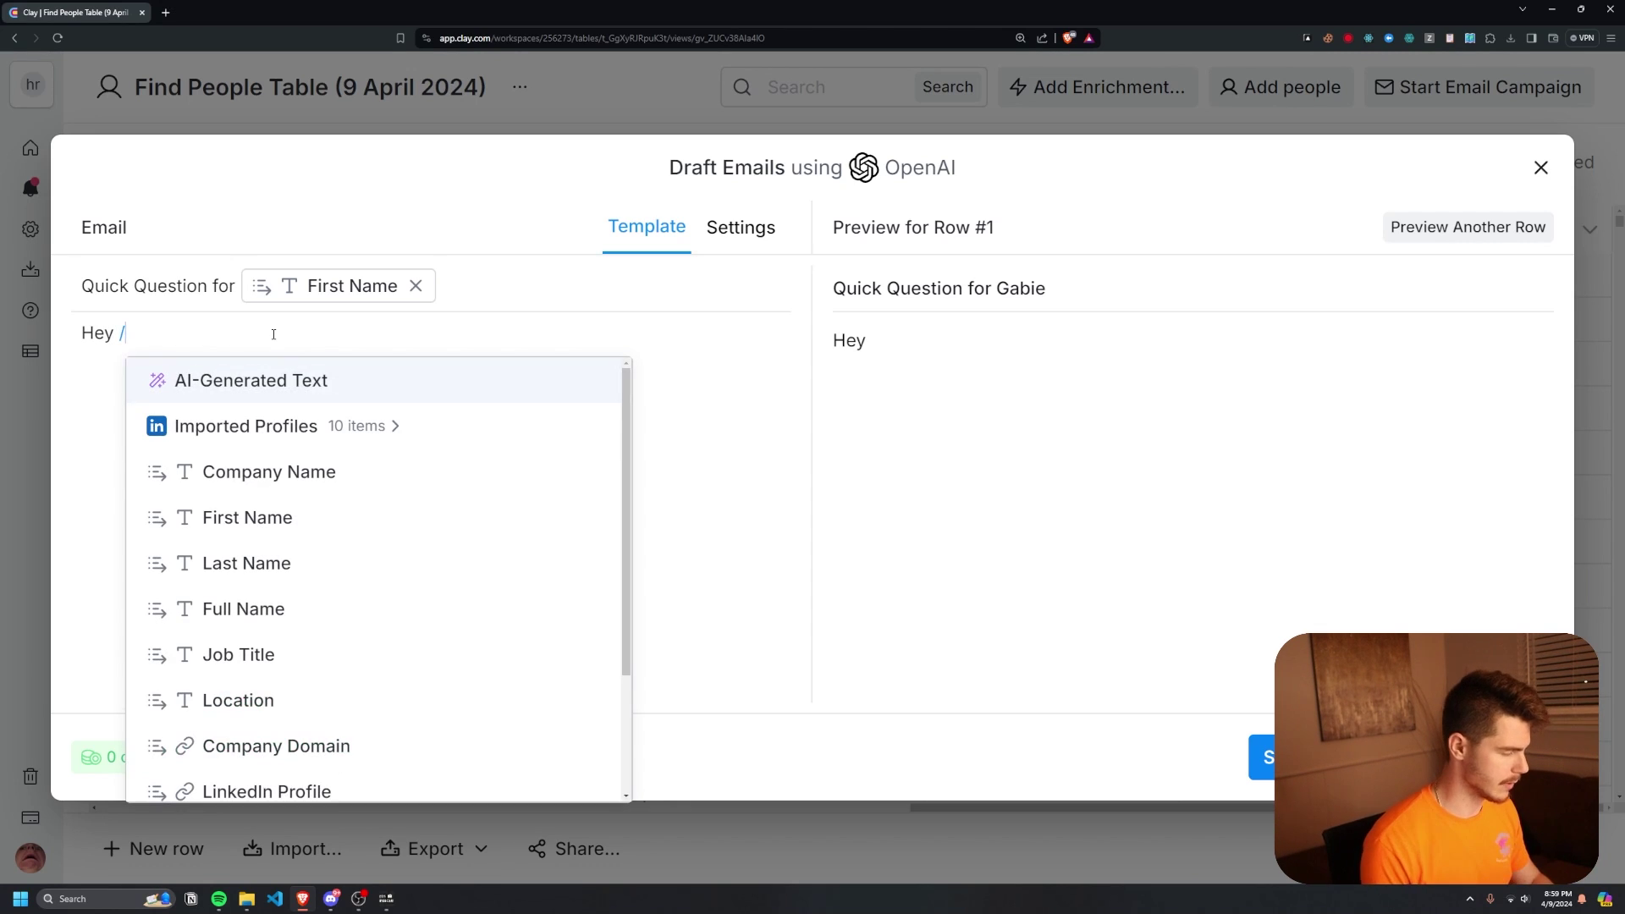
{"action": "left_click", "coordinate": [237, 507]}
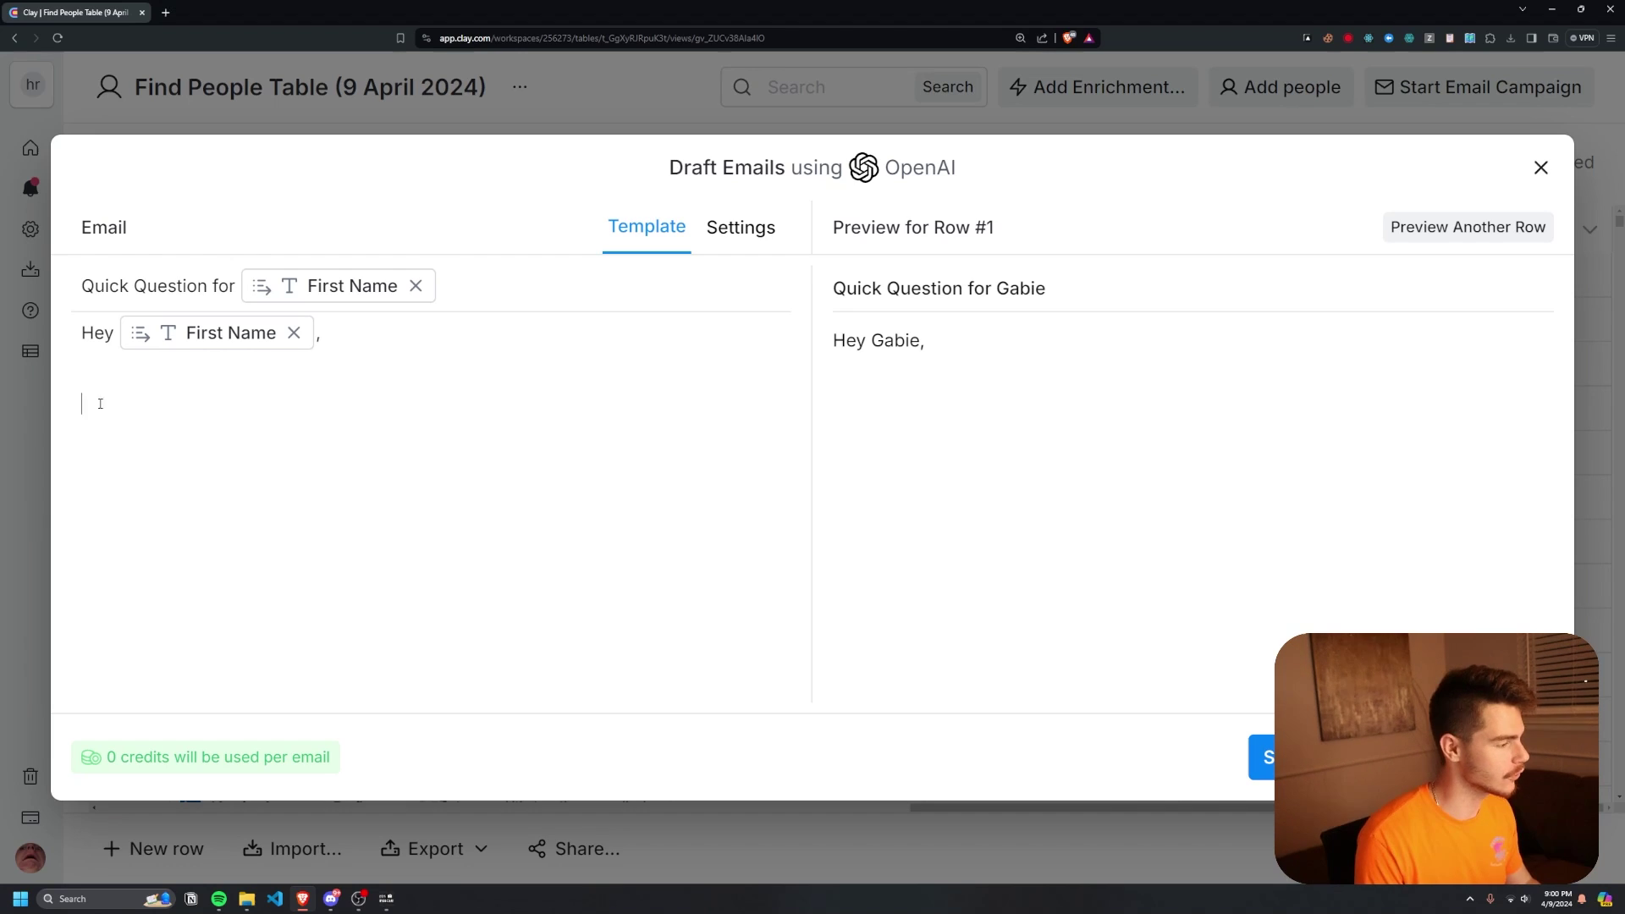
Insert AI-generated text below the greeting and run a prompt for a brief, genuine one-sentence compliment using First Name, Job Title and Company Name.
{"action": "type", "text": "/"}
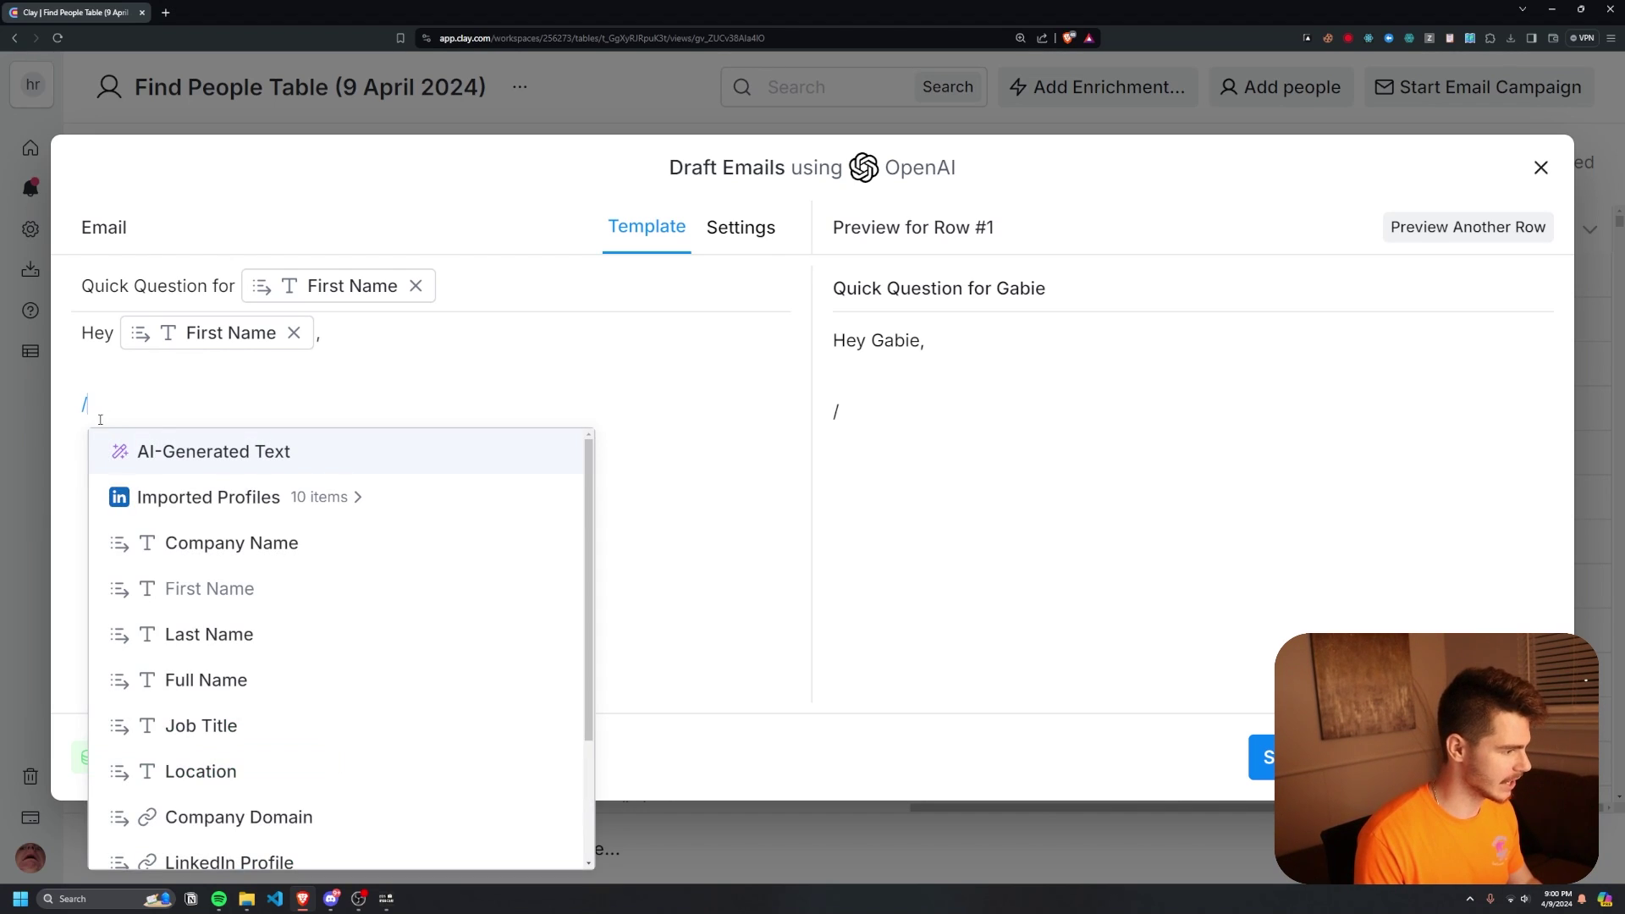
{"action": "left_click", "coordinate": [279, 463]}
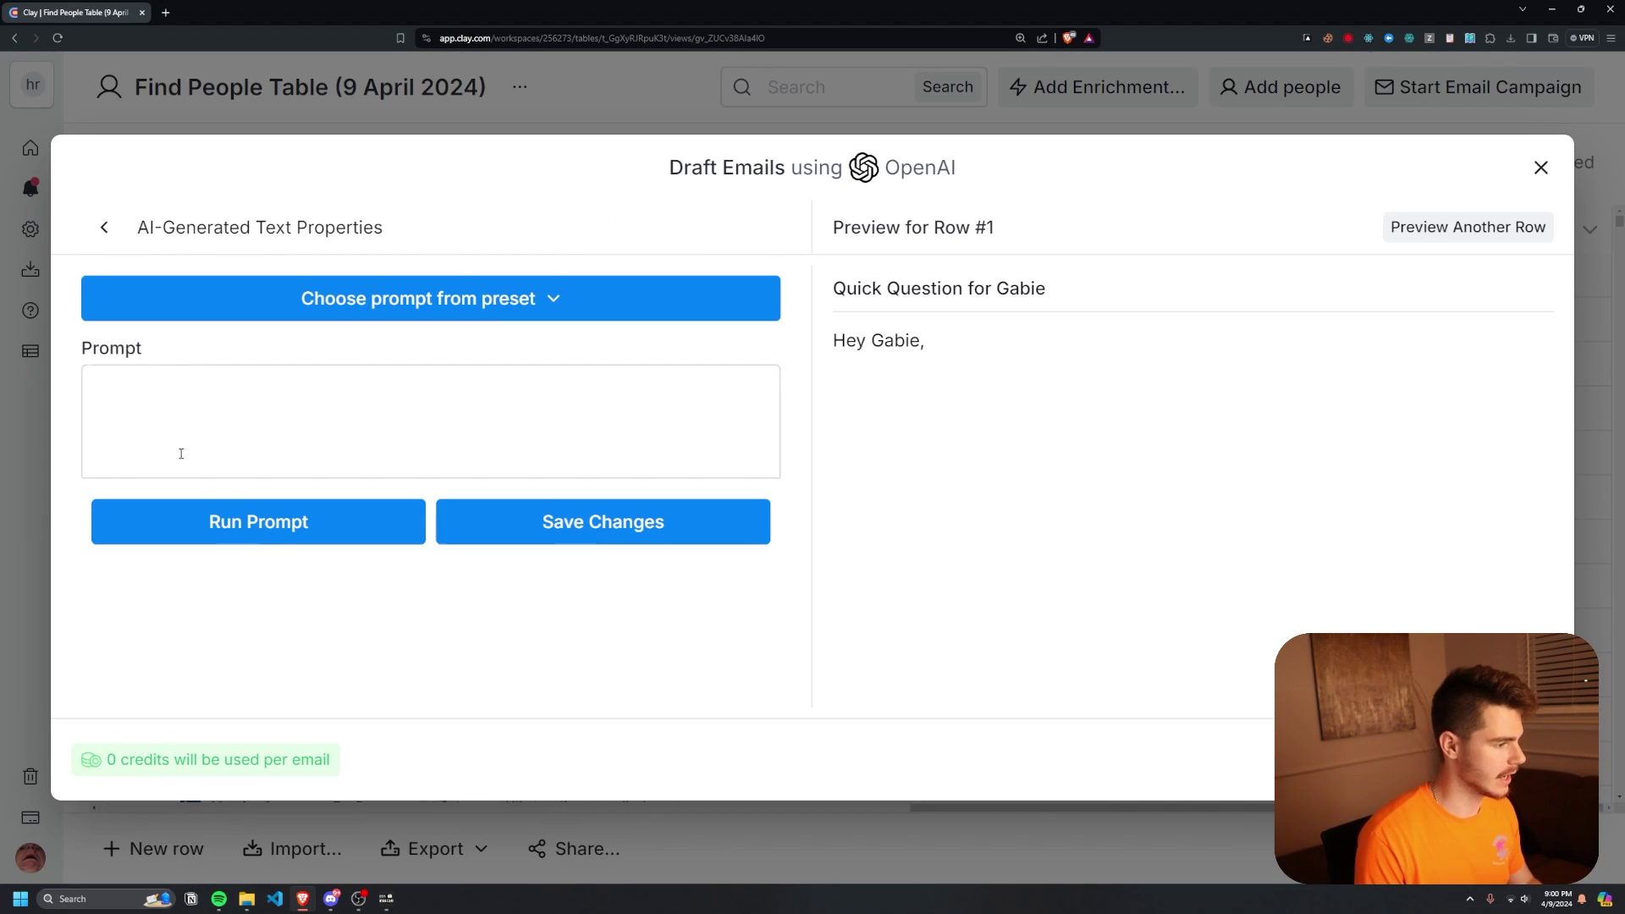
{"action": "left_click", "coordinate": [237, 394]}
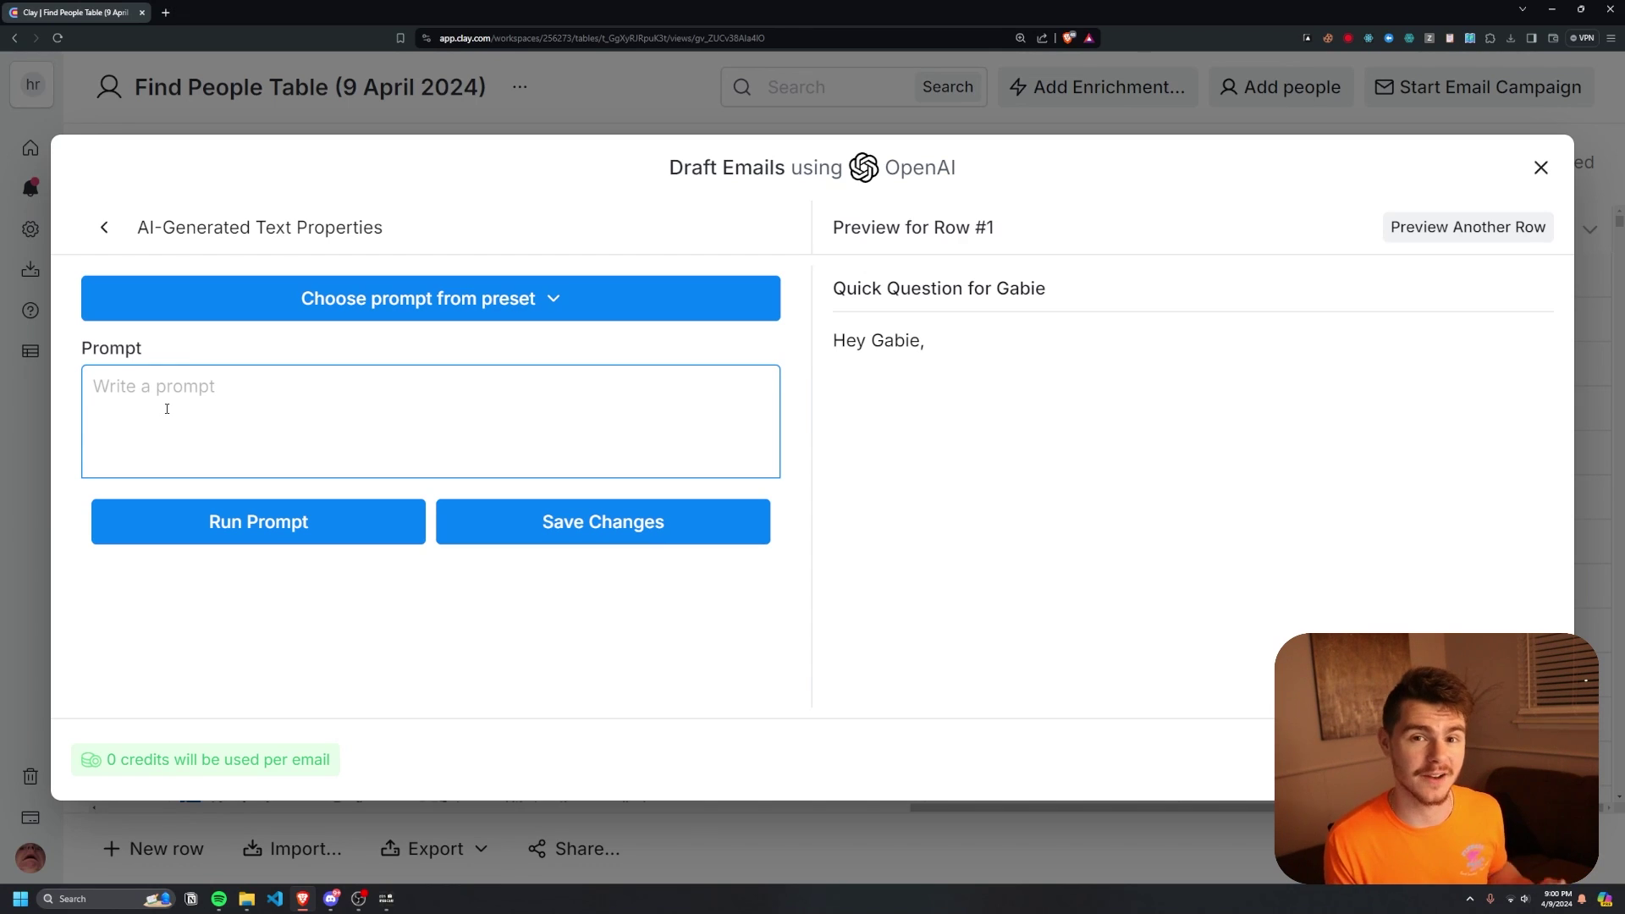
{"action": "type", "text": "Write a personalized first line for First Name they are a Job Title at Company Name. Make this a compliment to the person in 1 sentence. Be brief and genuine."}
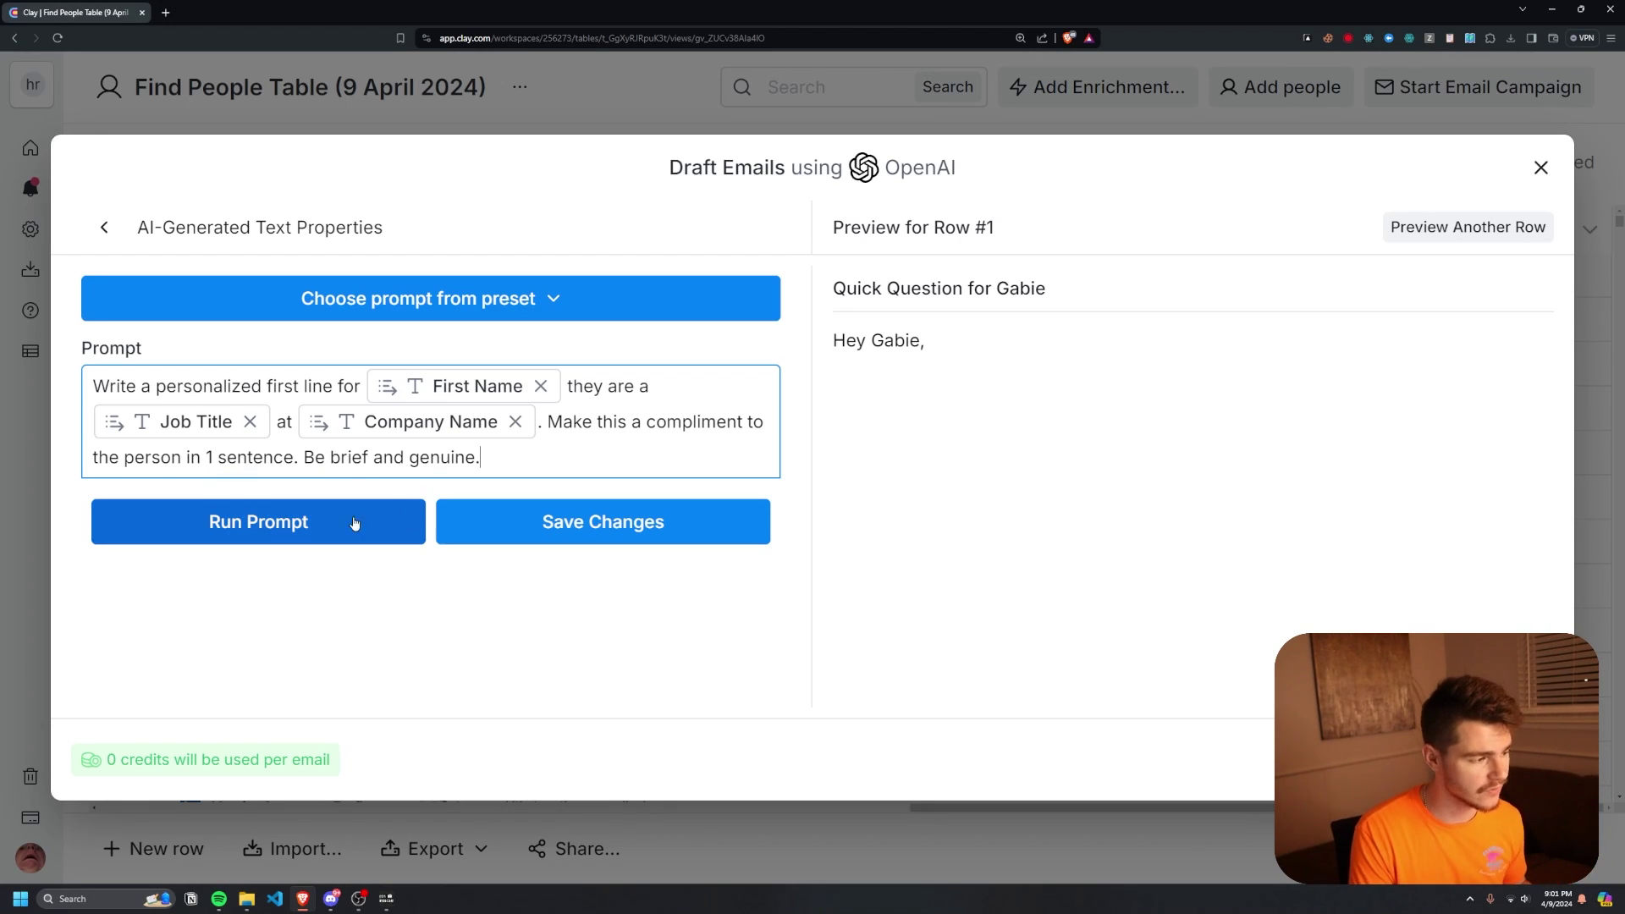
{"action": "left_click", "coordinate": [262, 529]}
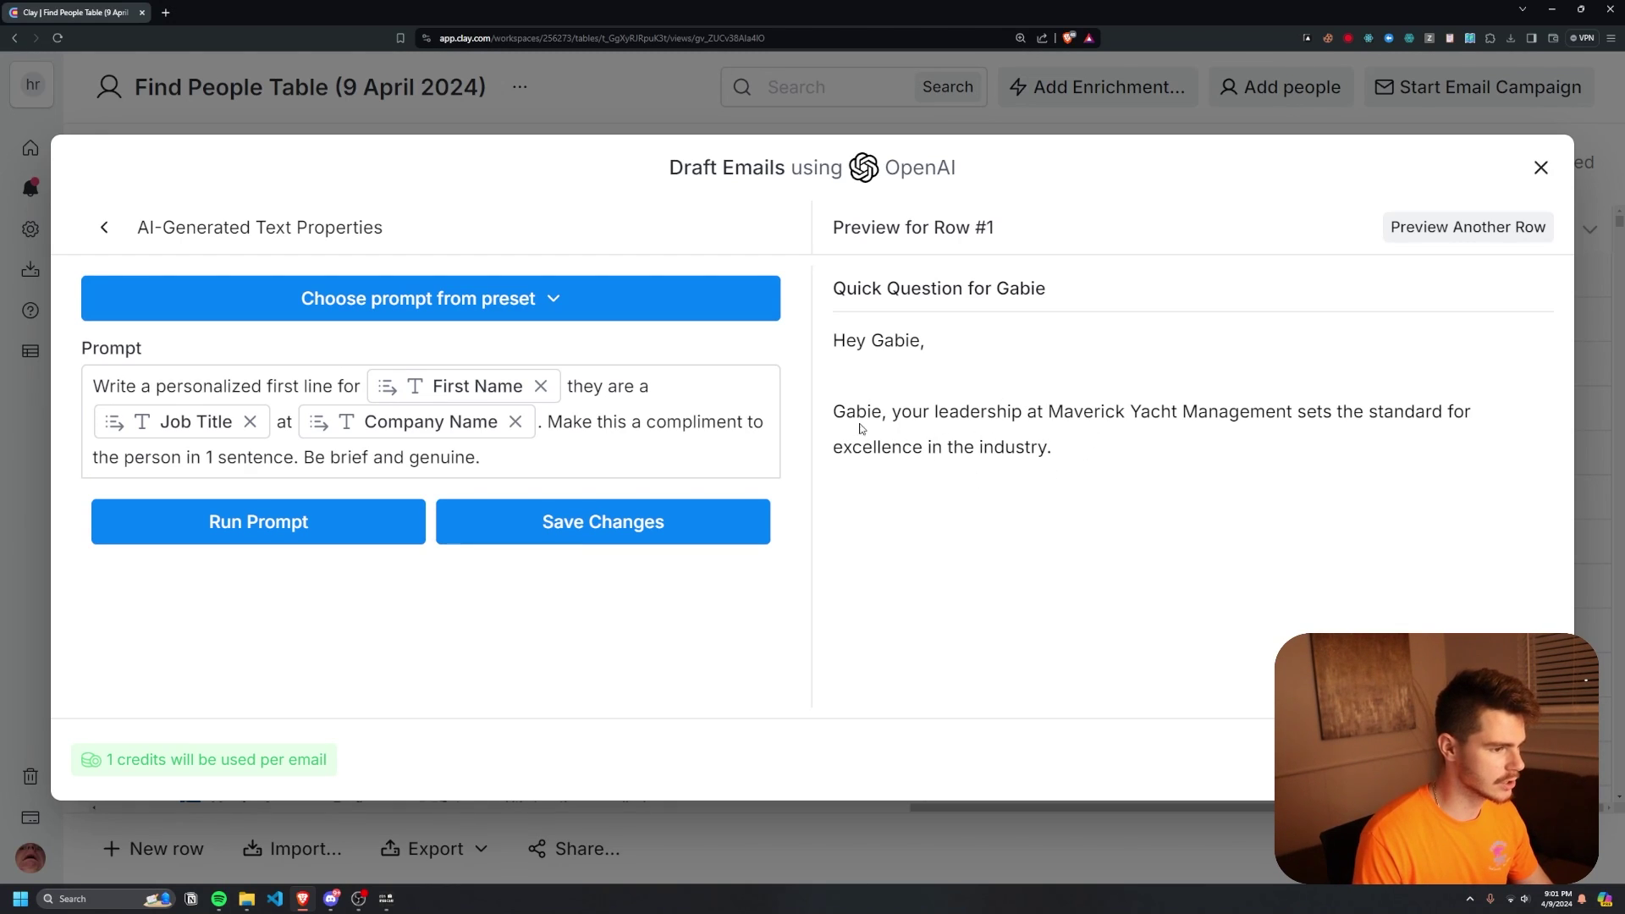
Remove the First Name reference so the prompt starts "Write a personalized first line, they are a", and rerun it.
{"action": "left_click", "coordinate": [542, 387]}
{"action": "left_click", "coordinate": [365, 386]}
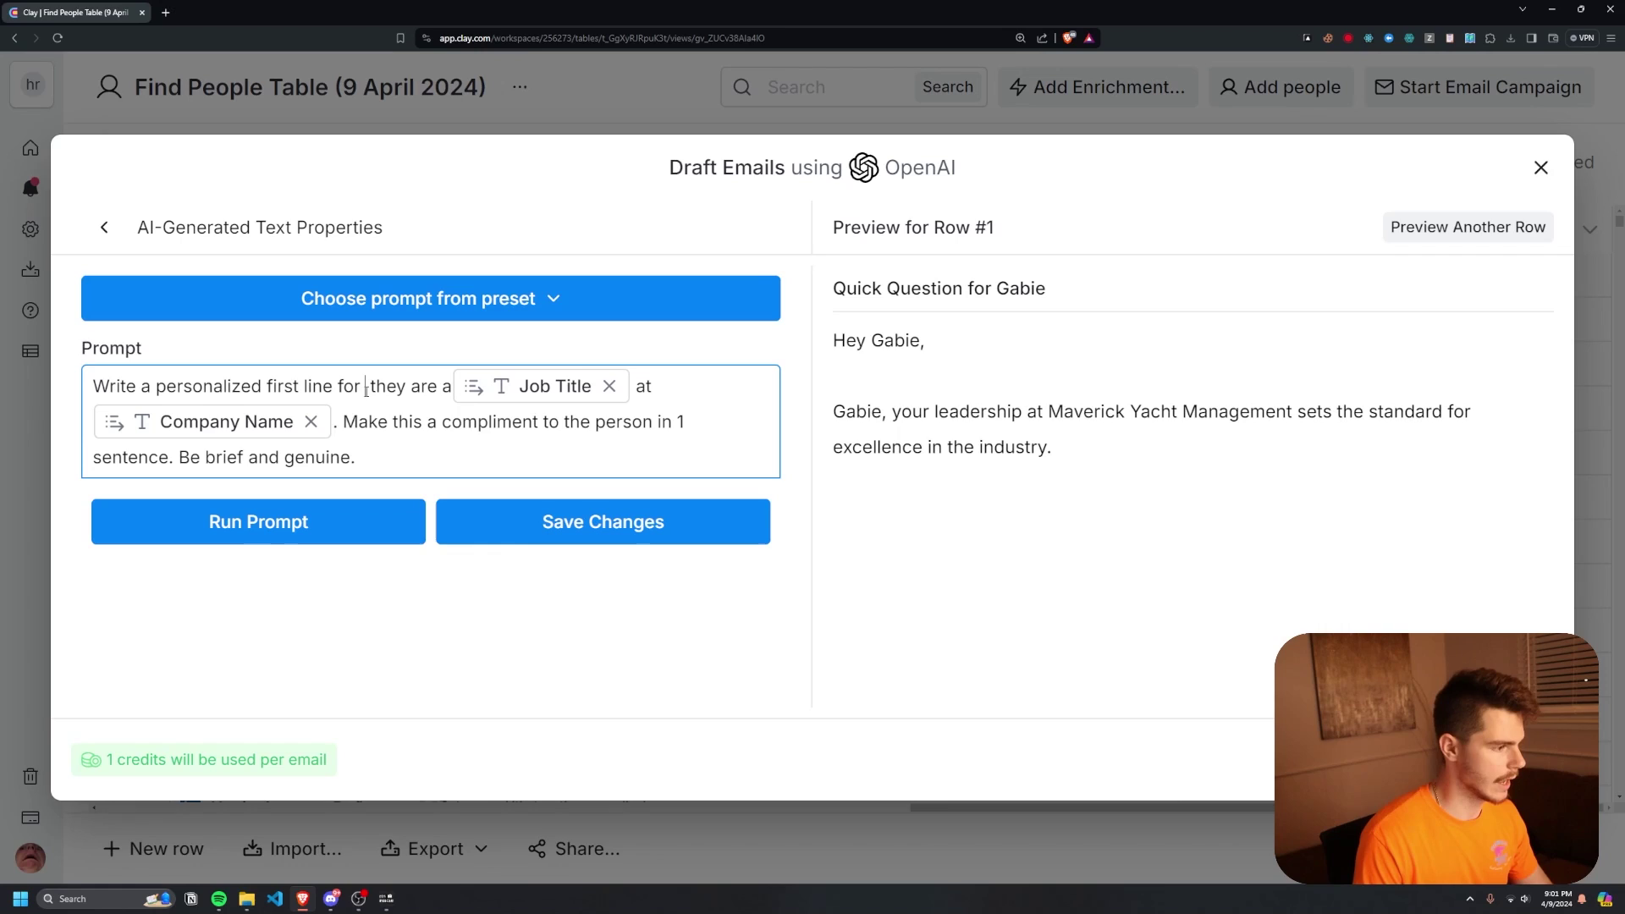
{"action": "key", "text": "BackSpace"}
{"action": "key", "text": "BackSpace"}
{"action": "key", "text": "BackSpace"}
{"action": "key", "text": "BackSpace"}
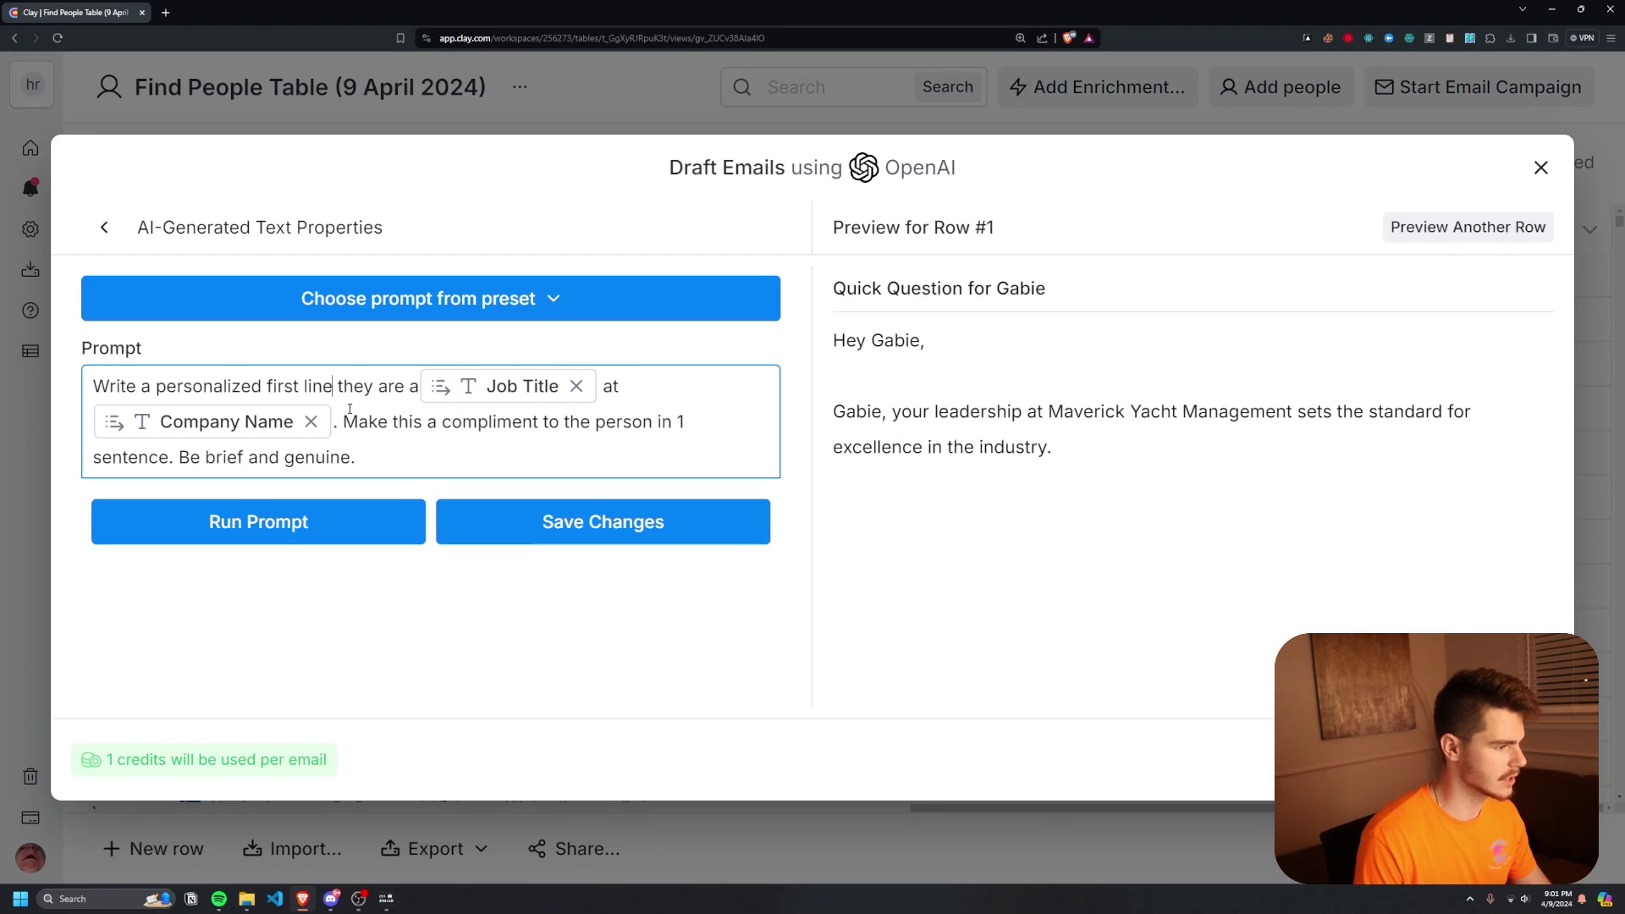
{"action": "type", "text": ","}
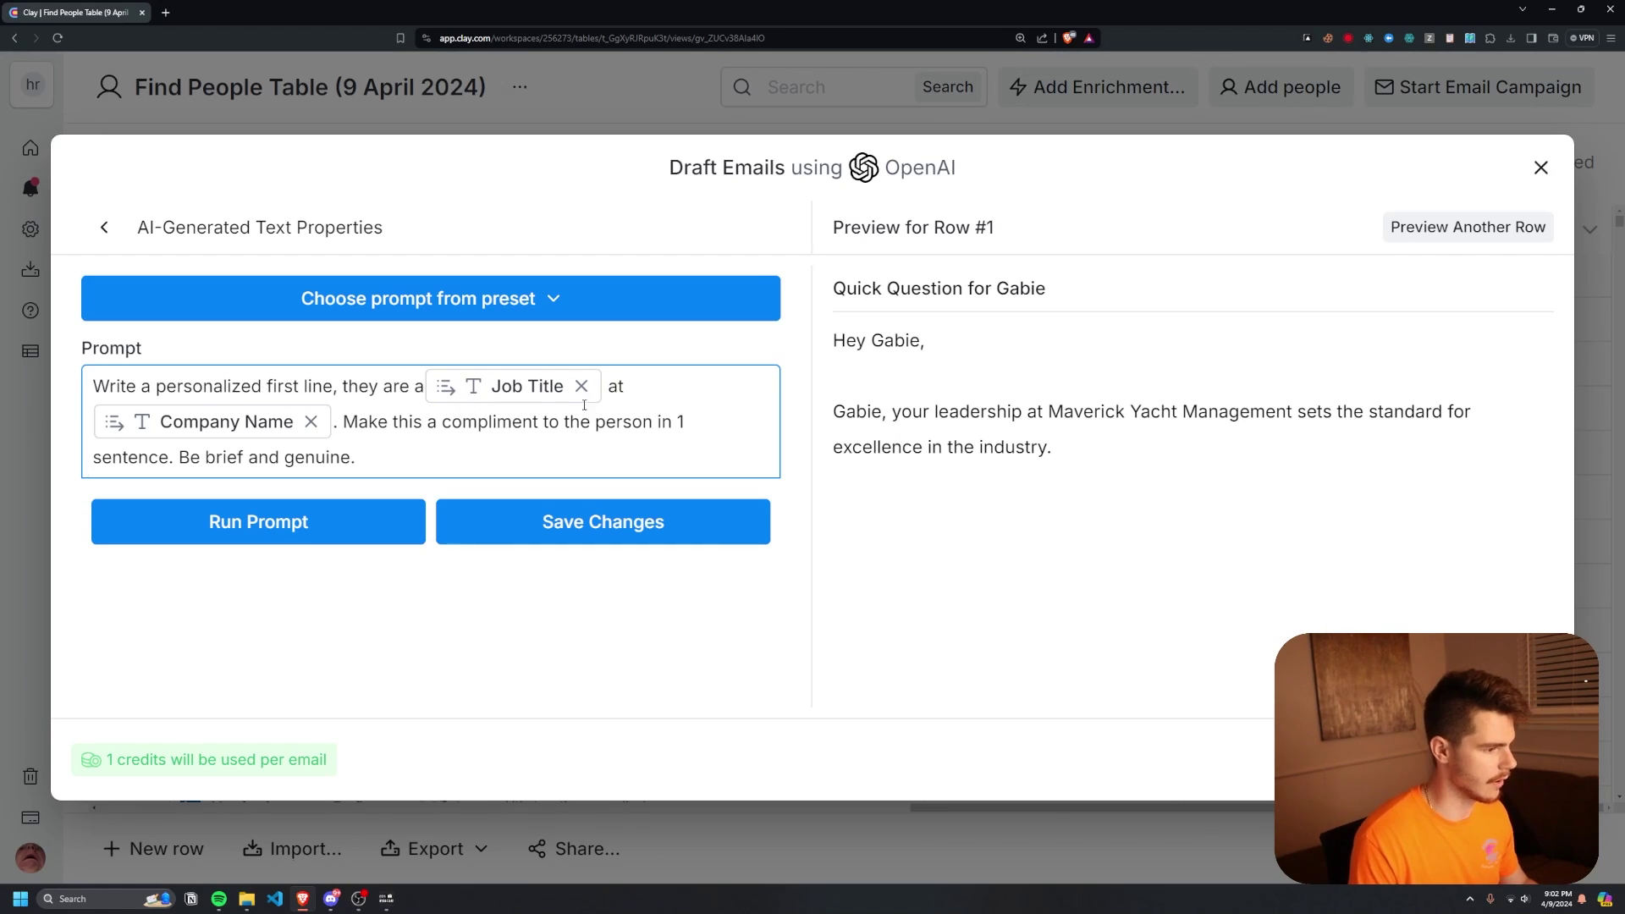
{"action": "left_click", "coordinate": [372, 523]}
{"action": "left_click_drag", "start_coordinate": [844, 412], "coordinate": [1046, 464]}
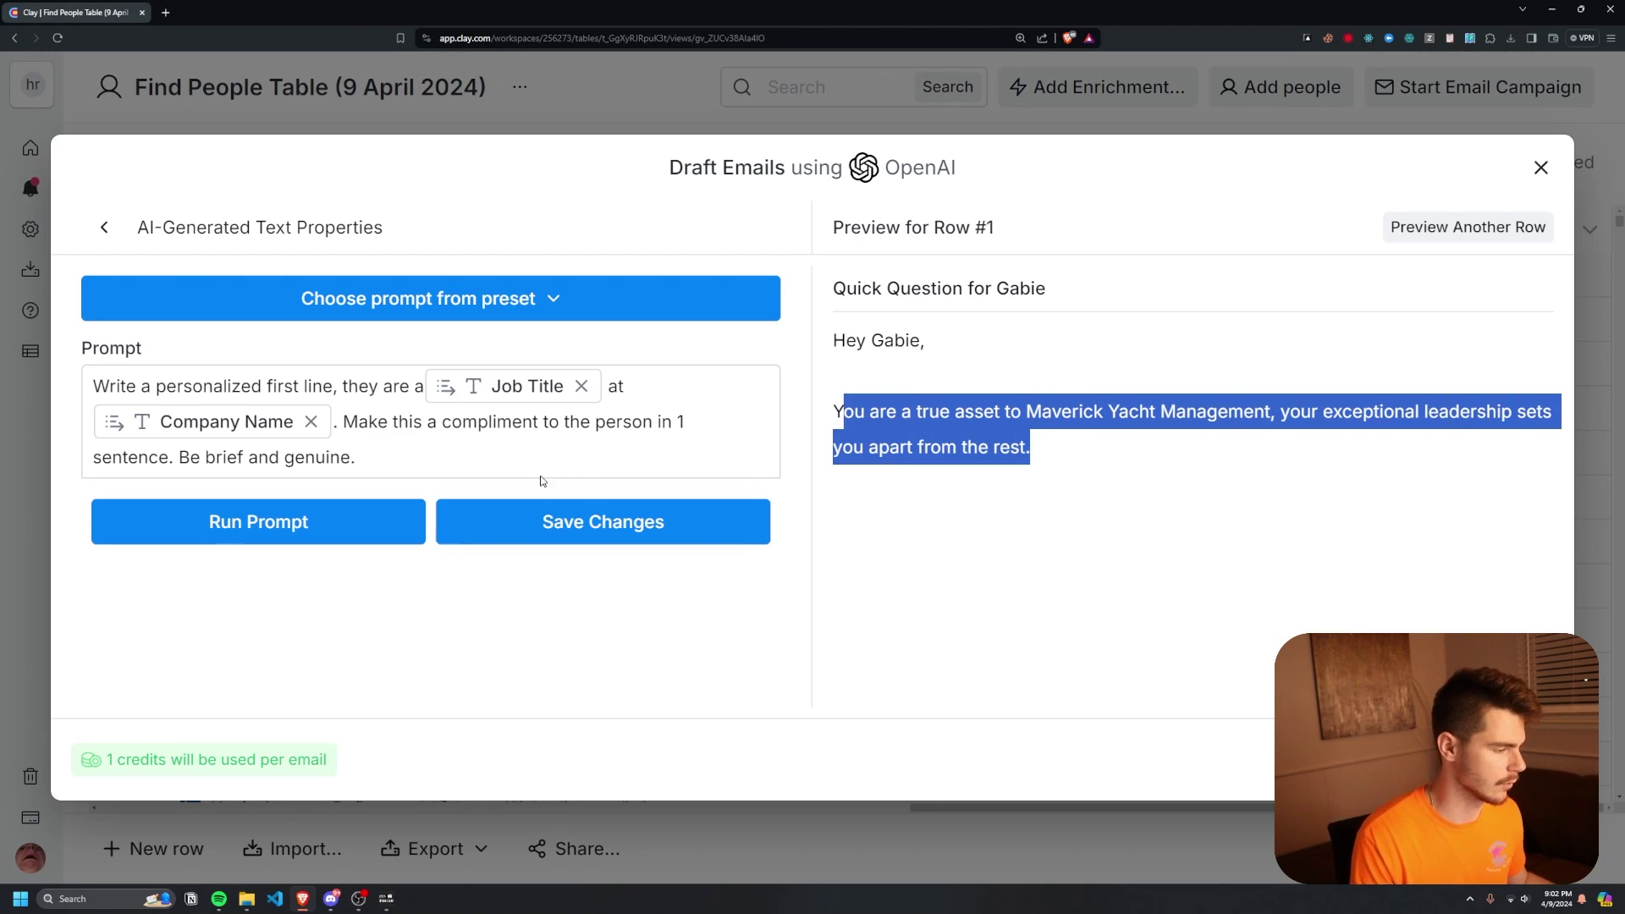
{"action": "left_click", "coordinate": [1069, 437]}
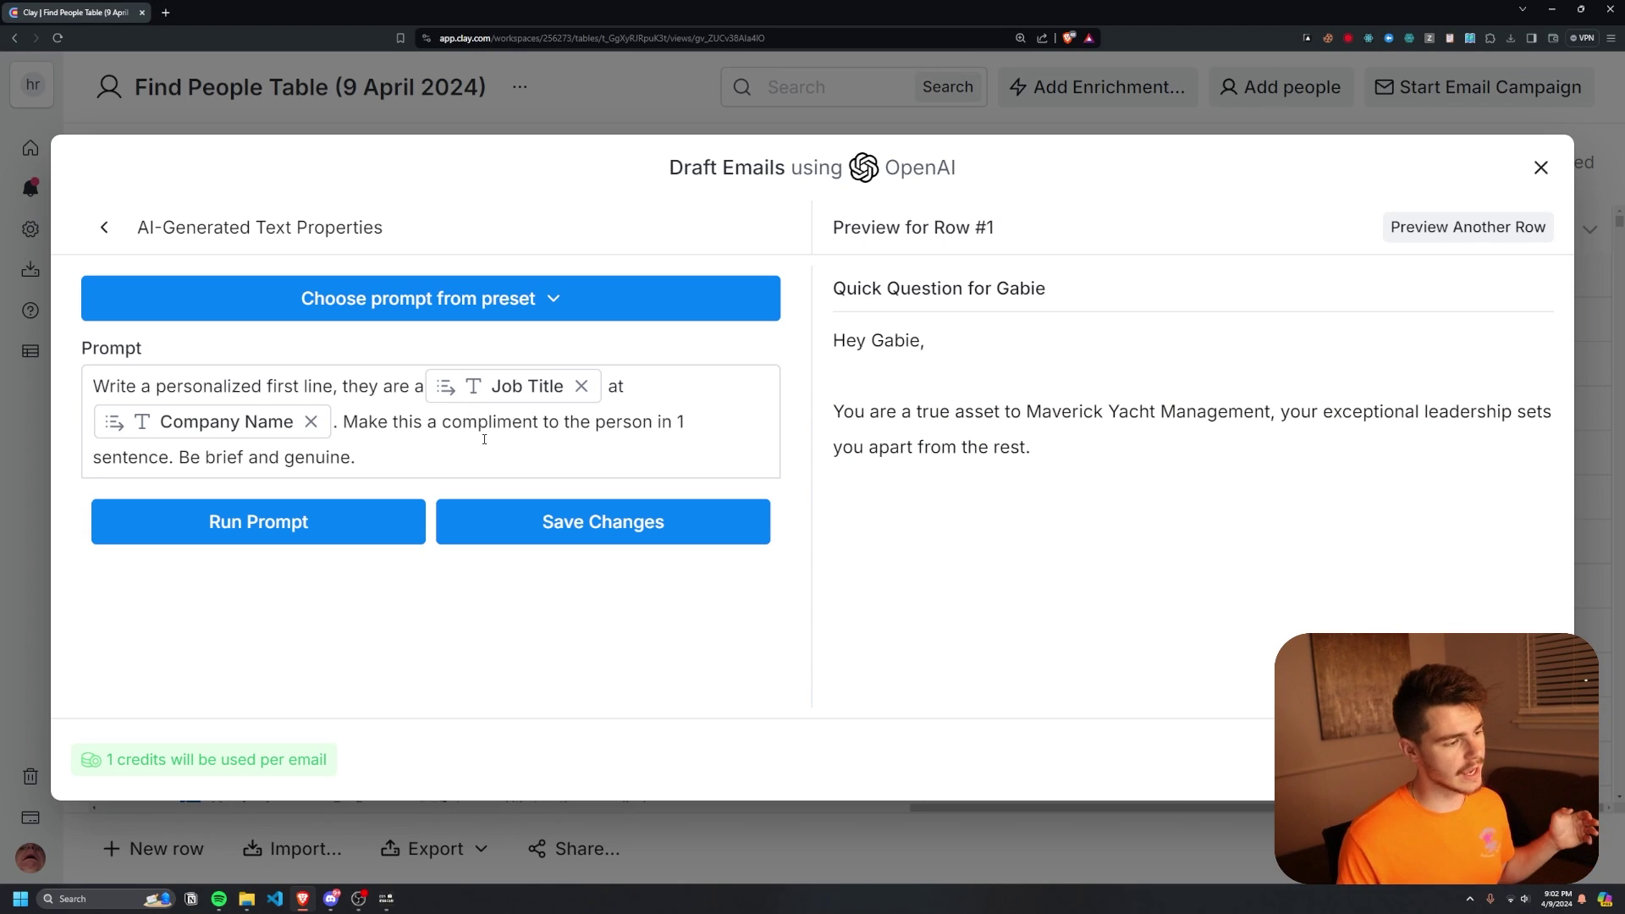
Check which table columns can be inserted into the prompt, and save the AI-generated text prompt.
{"action": "left_click", "coordinate": [379, 454]}
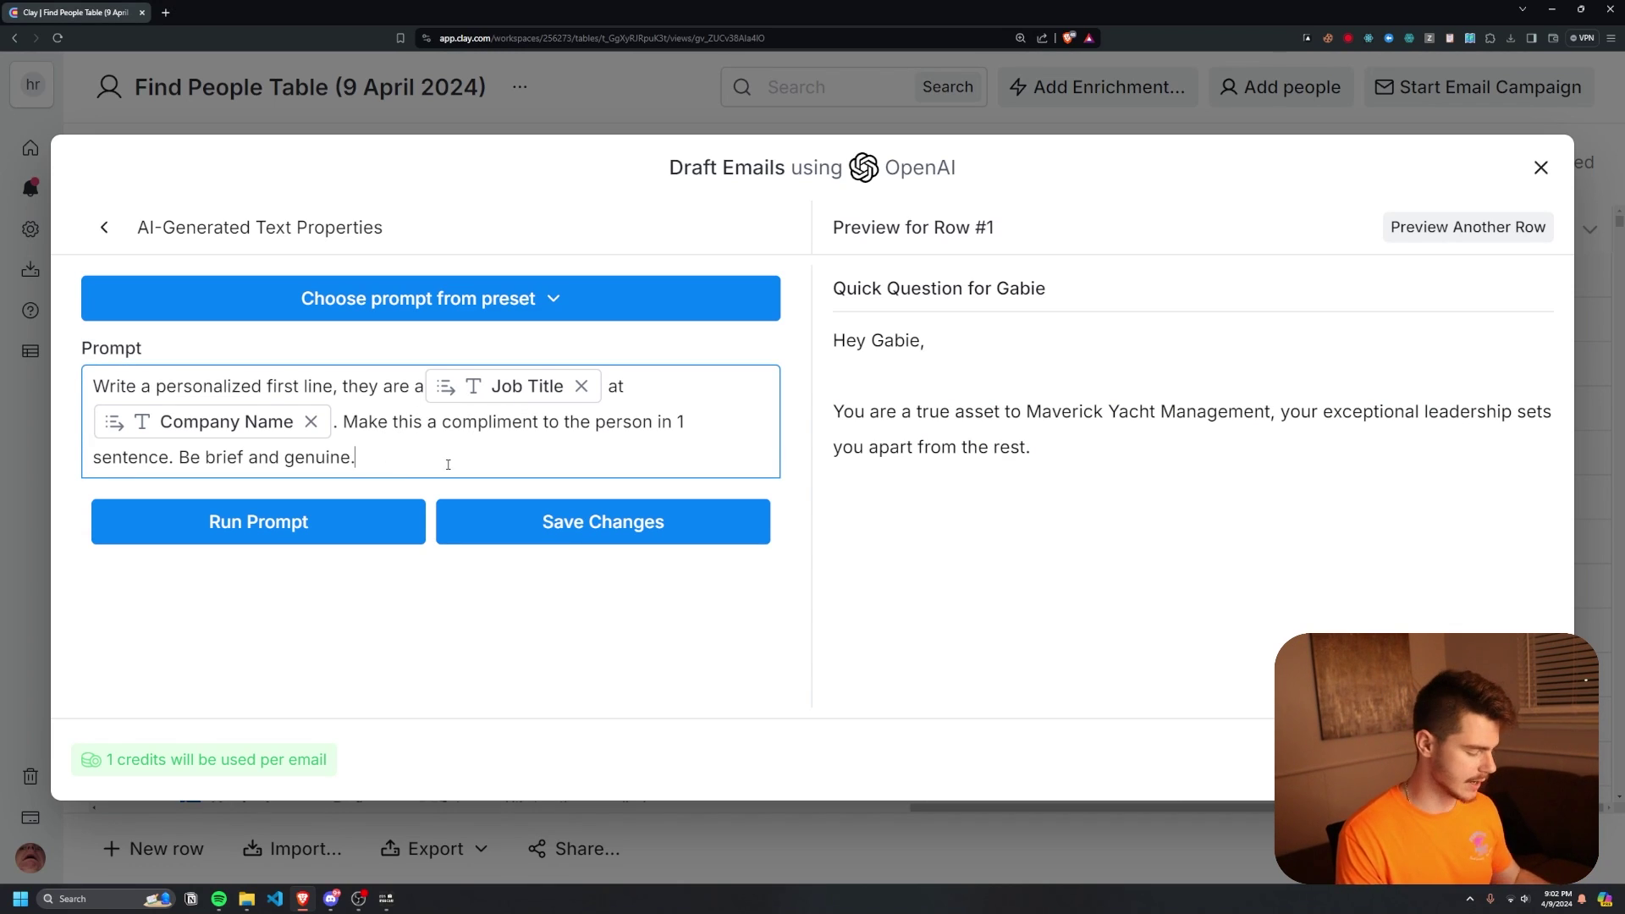
{"action": "type", "text": "/"}
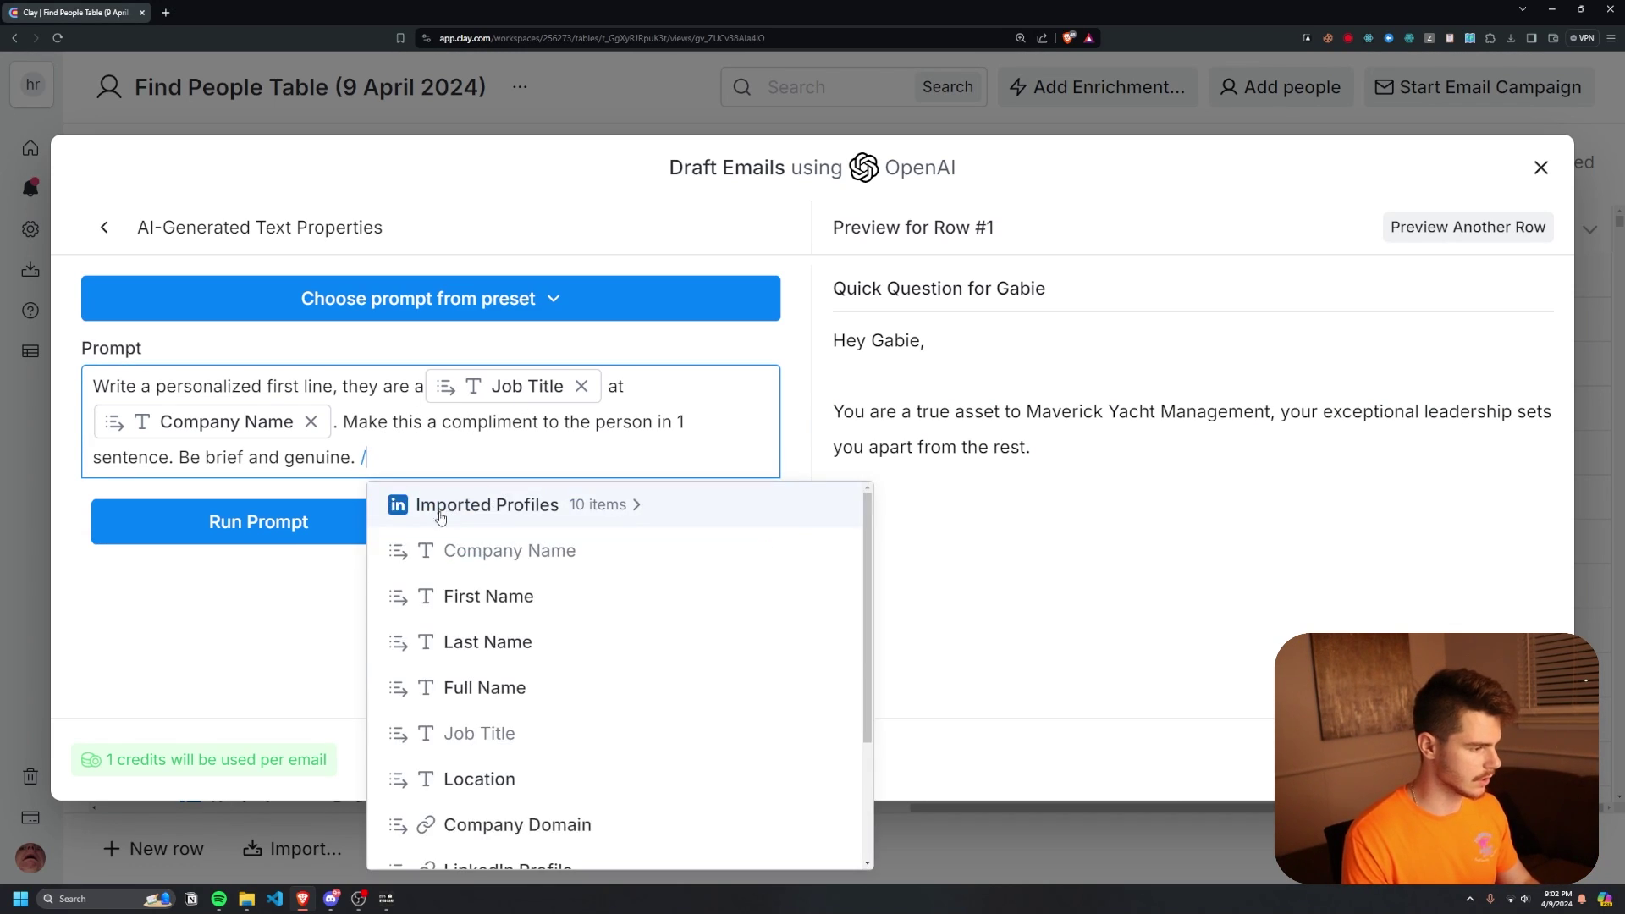
{"action": "scroll", "coordinate": [511, 672], "scroll_direction": "down", "scroll_amount": 3}
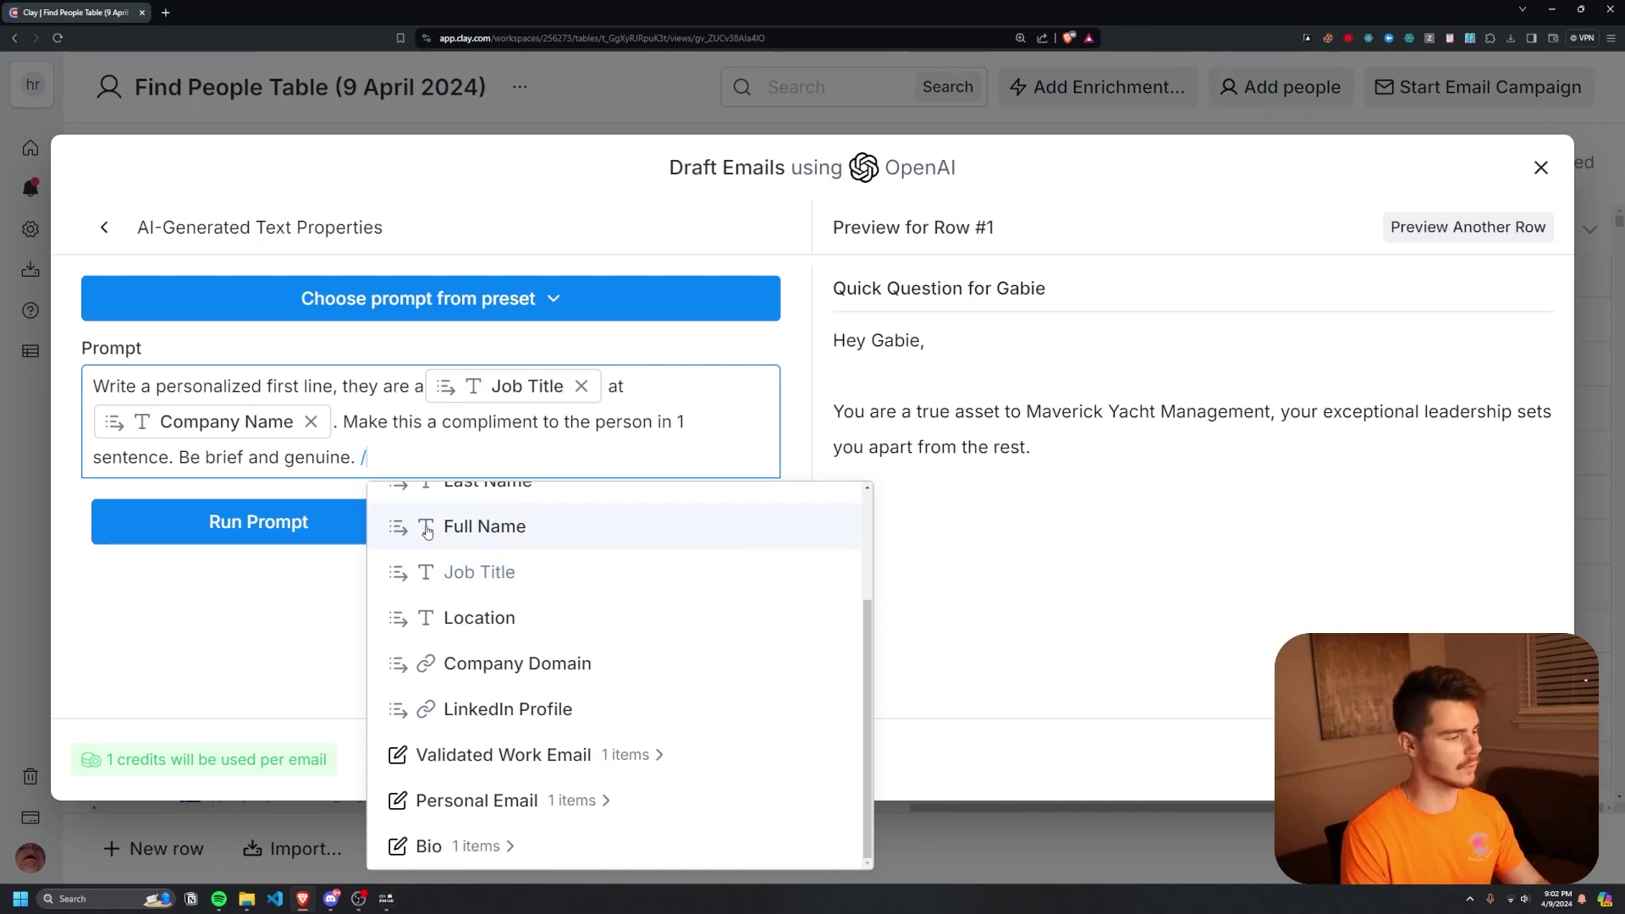
{"action": "key", "text": "BackSpace"}
{"action": "left_click", "coordinate": [508, 519]}
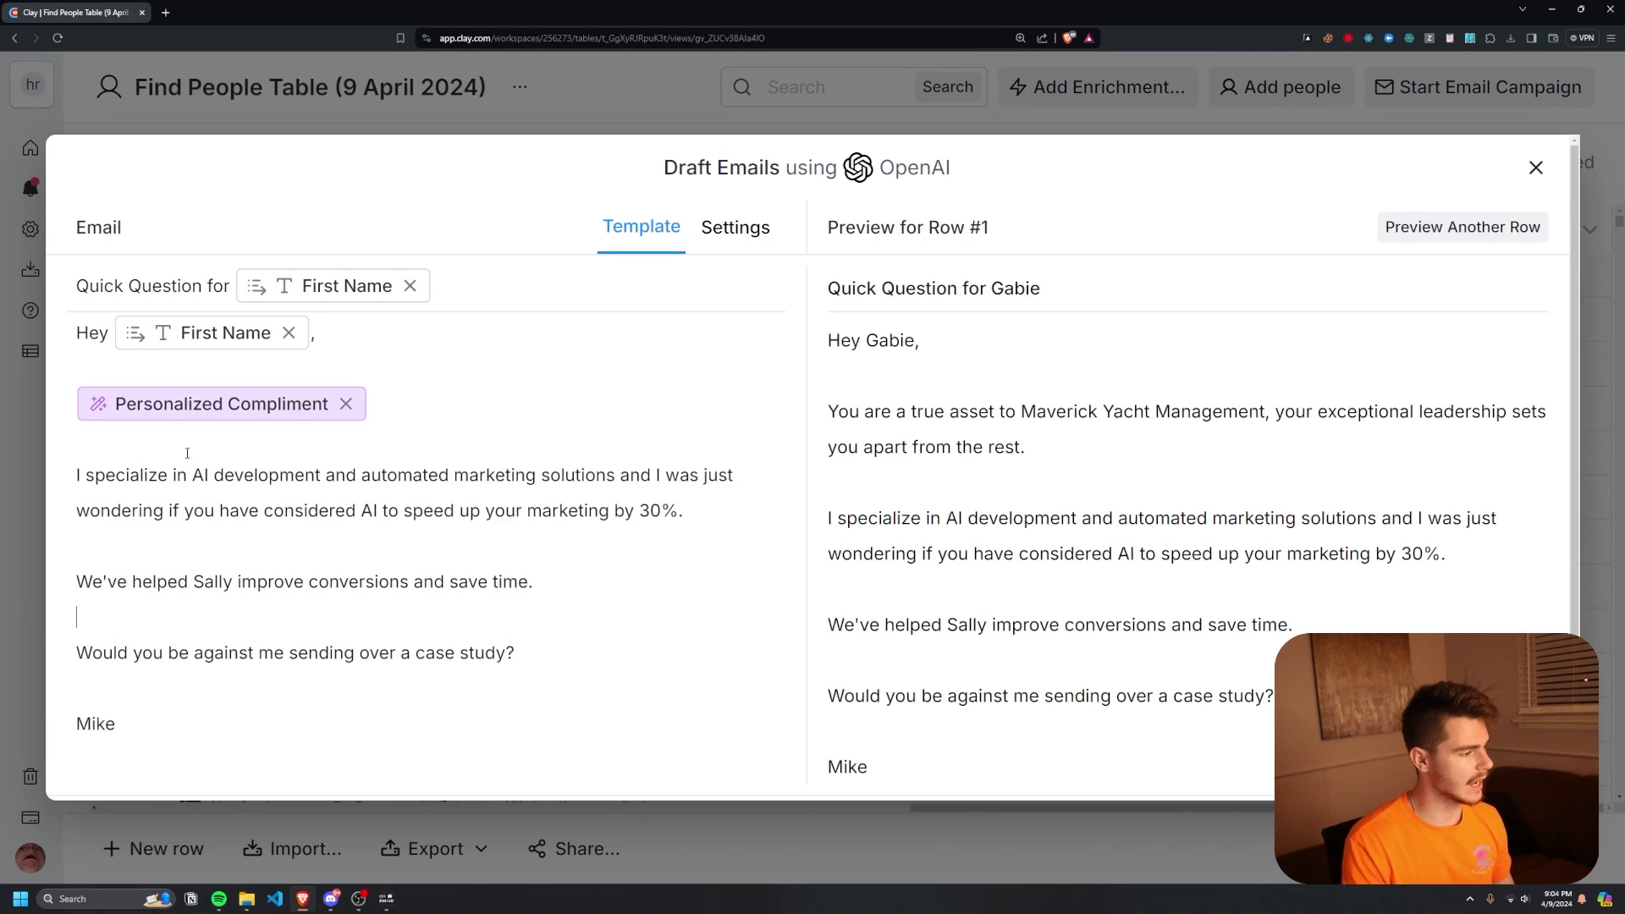
End the email body's 30% marketing sentence with a question mark and extend the client-result sentence with "with AI.".
{"action": "left_click_drag", "start_coordinate": [280, 475], "coordinate": [680, 510]}
{"action": "left_click_drag", "start_coordinate": [91, 581], "coordinate": [567, 580]}
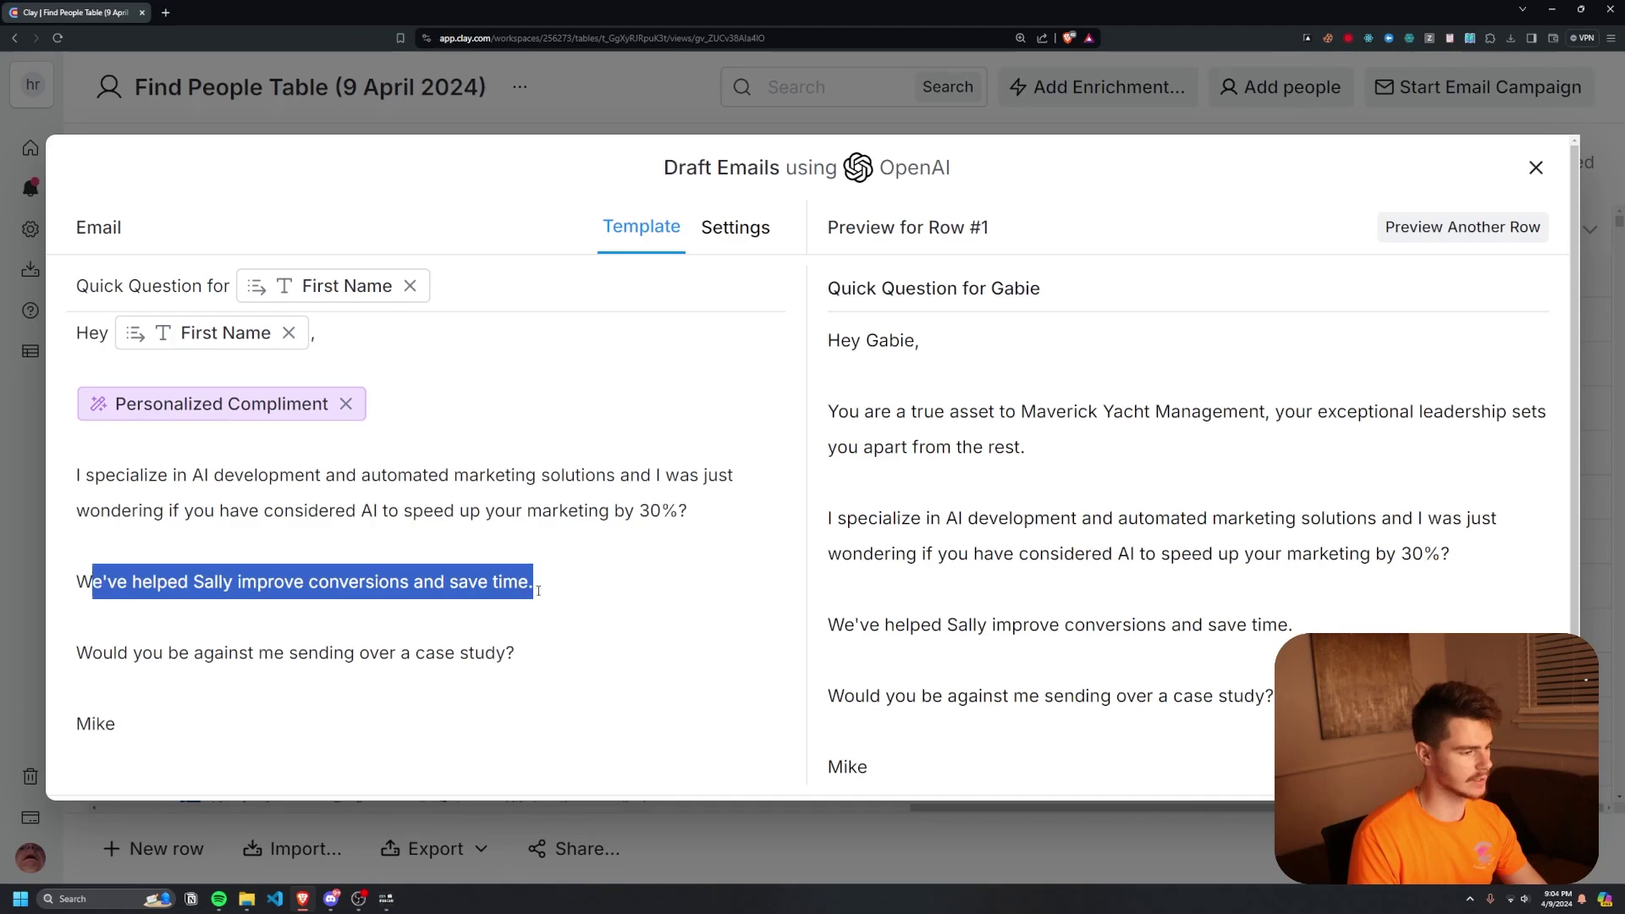
{"action": "left_click", "coordinate": [606, 575]}
{"action": "key", "text": "BackSpace"}
{"action": "type", "text": "with AI."}
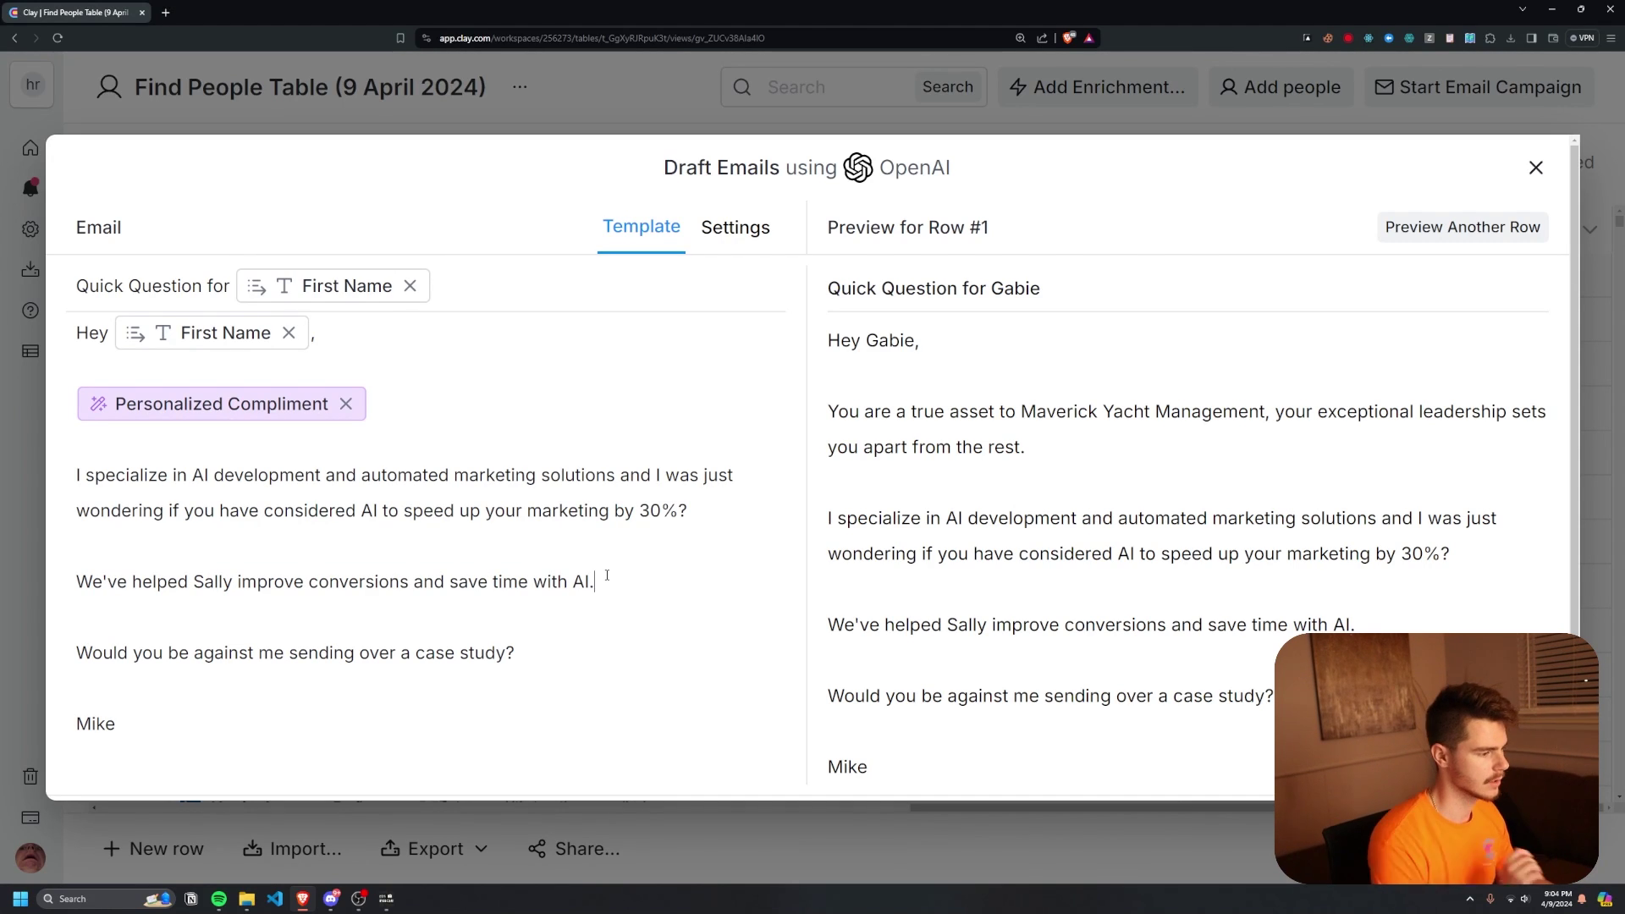
Save the finished email template to generate a drafted body for the table's rows.
{"action": "left_click", "coordinate": [353, 673]}
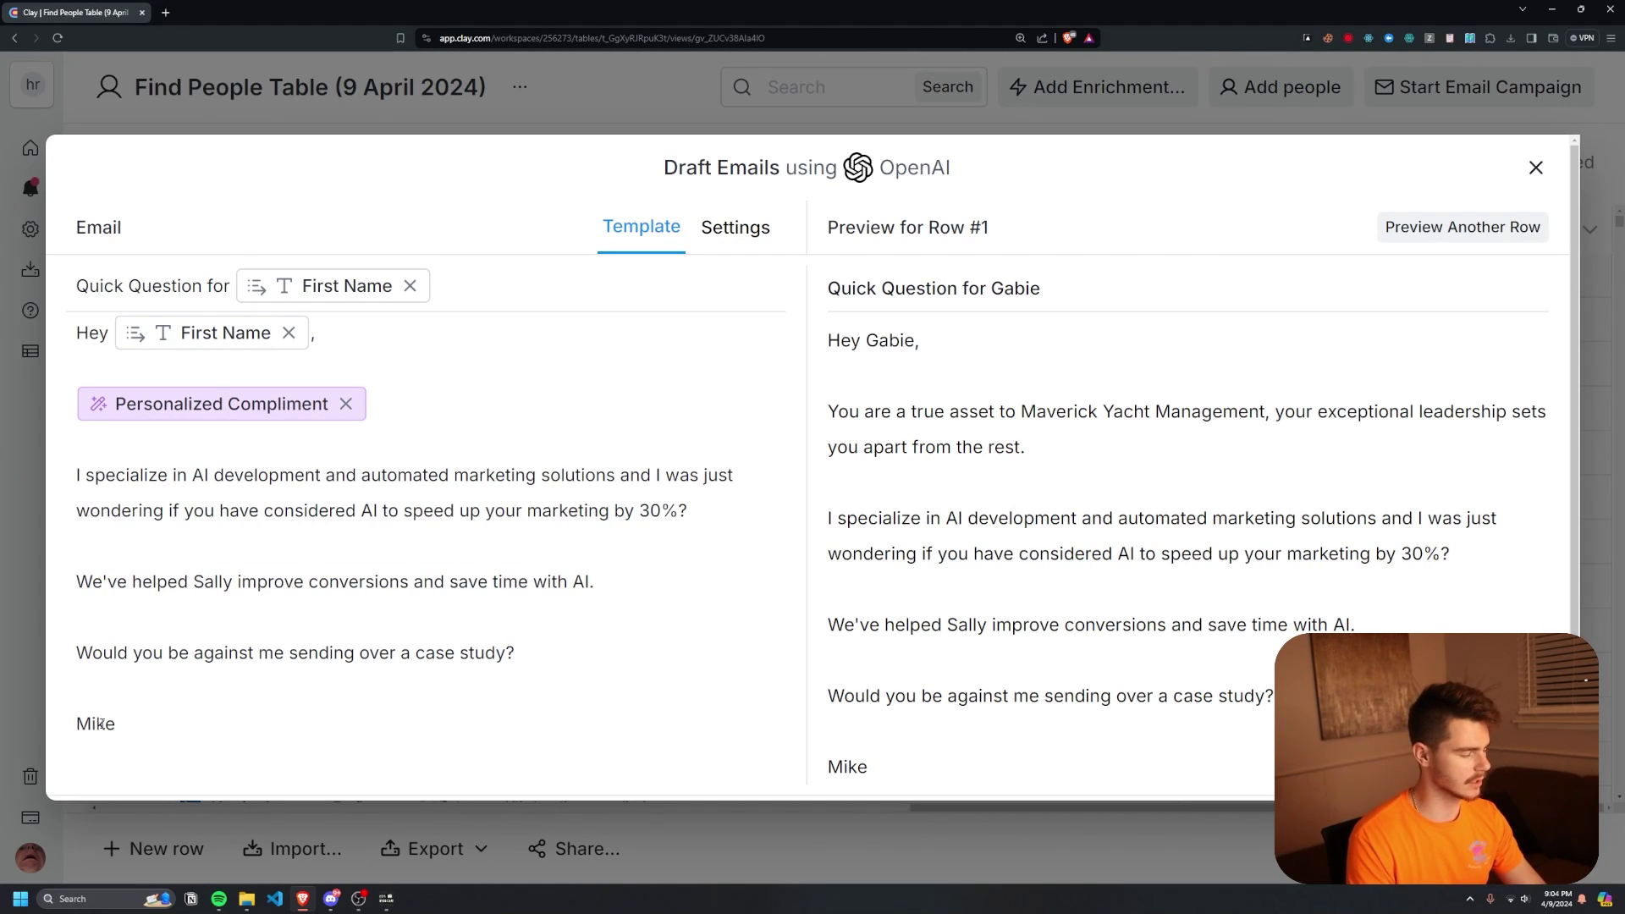
{"action": "scroll", "coordinate": [248, 601], "scroll_direction": "down", "scroll_amount": 1}
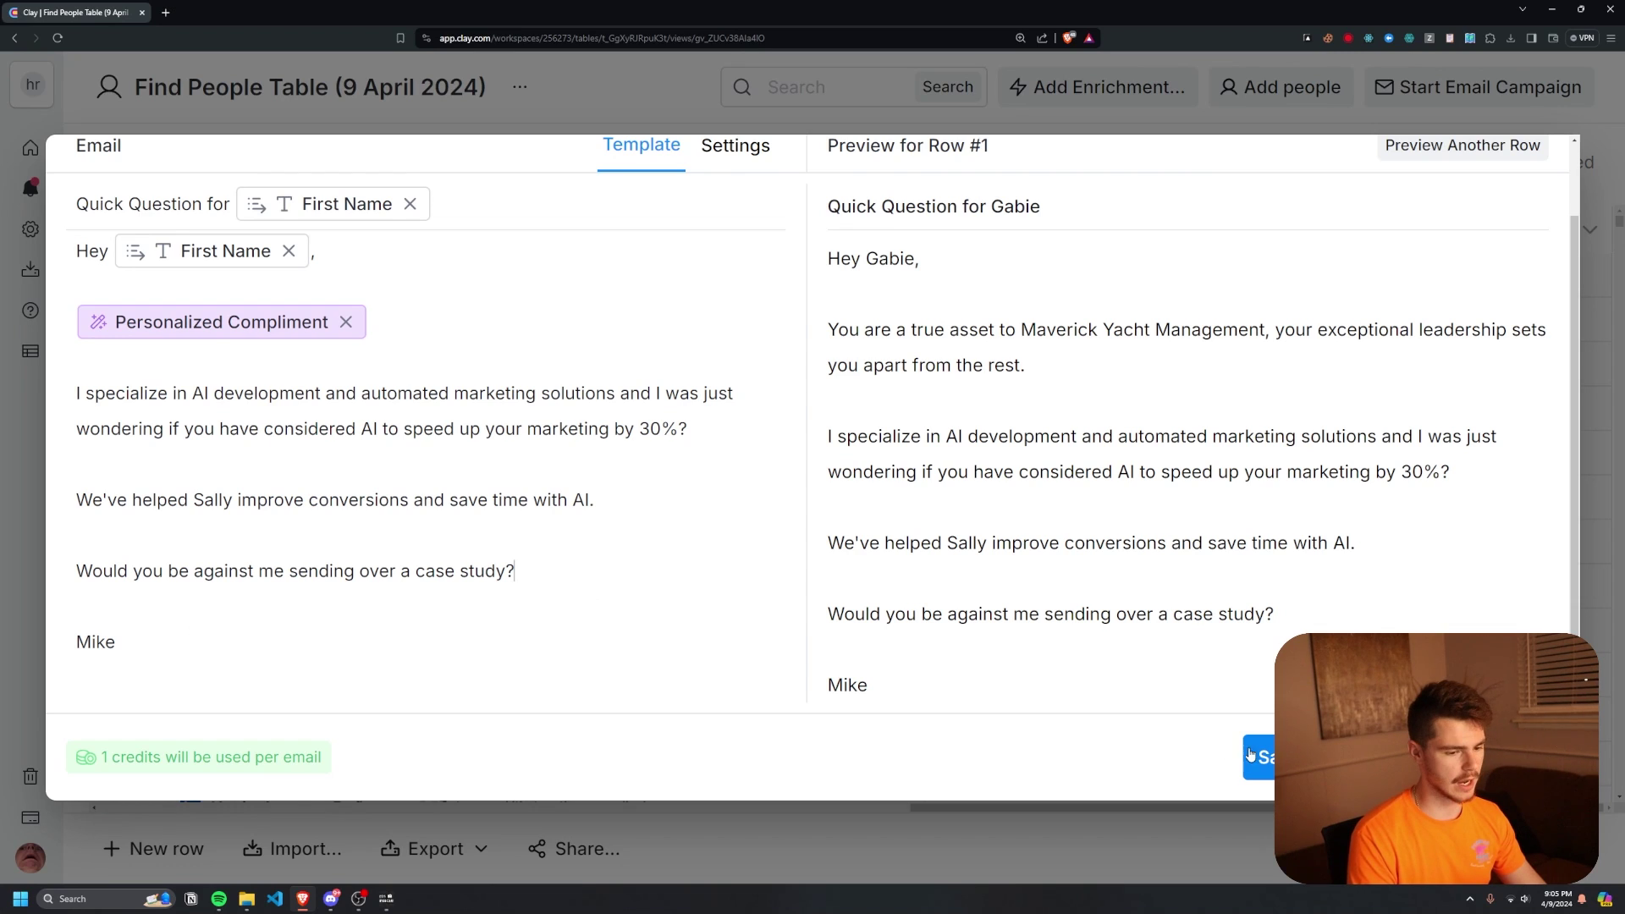
{"action": "left_click", "coordinate": [1258, 756]}
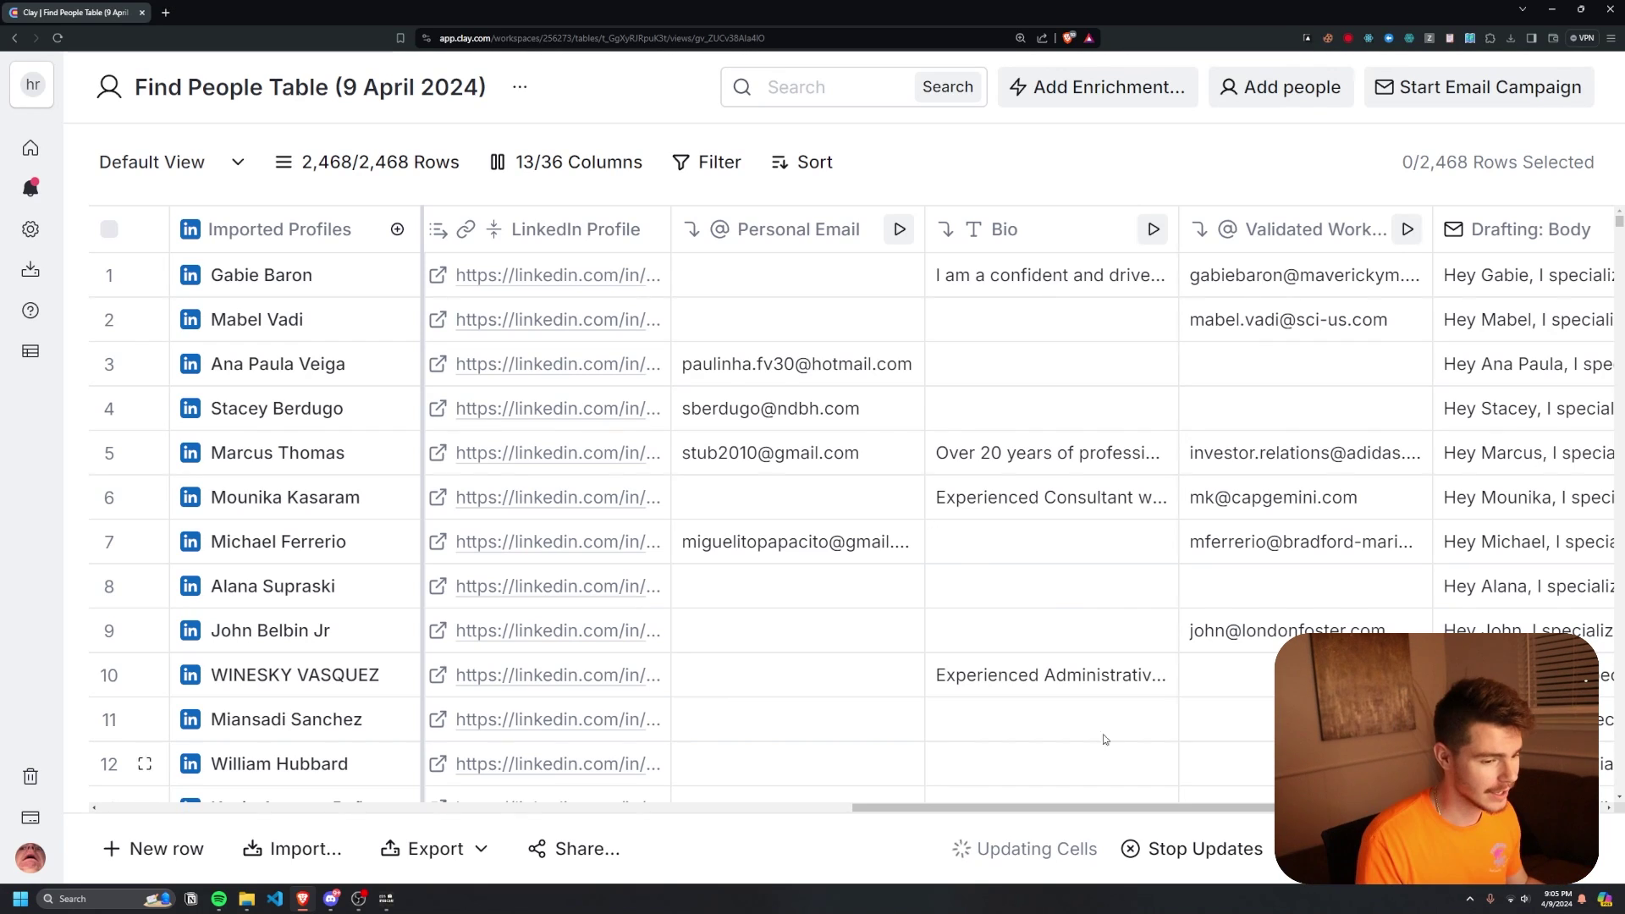
Review the generated messages in the Drafting: Body column and read the full draft in row 9.
{"action": "scroll", "coordinate": [1039, 812], "scroll_direction": "right", "scroll_amount": 3}
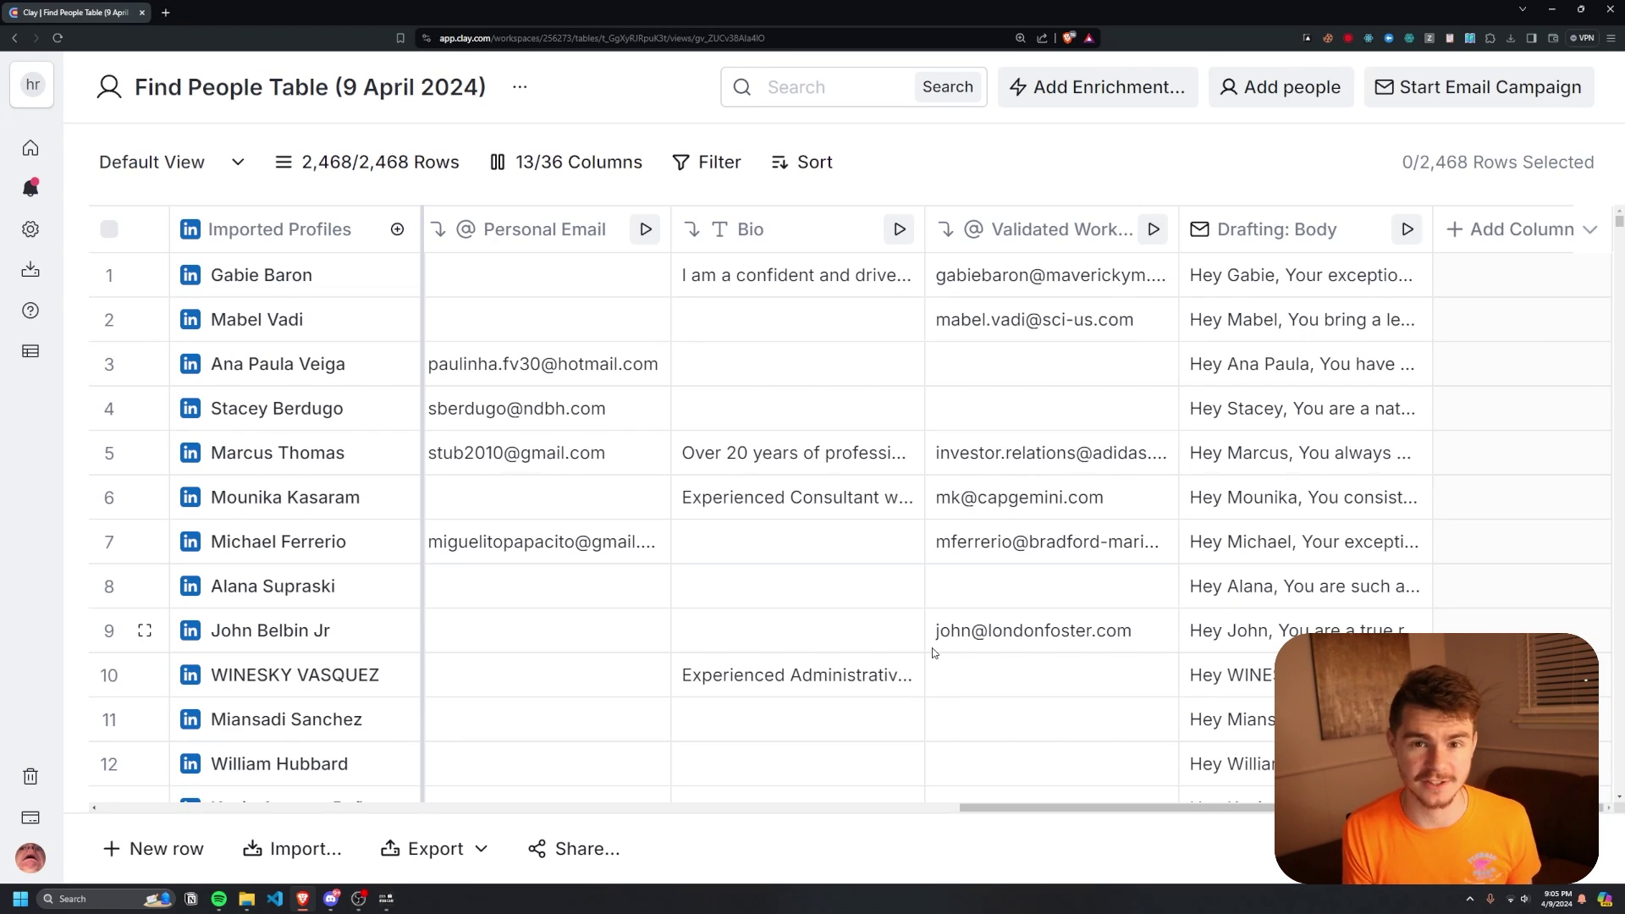
{"action": "scroll", "coordinate": [1231, 572], "scroll_direction": "down", "scroll_amount": 1}
{"action": "scroll", "coordinate": [1216, 546], "scroll_direction": "up", "scroll_amount": 1}
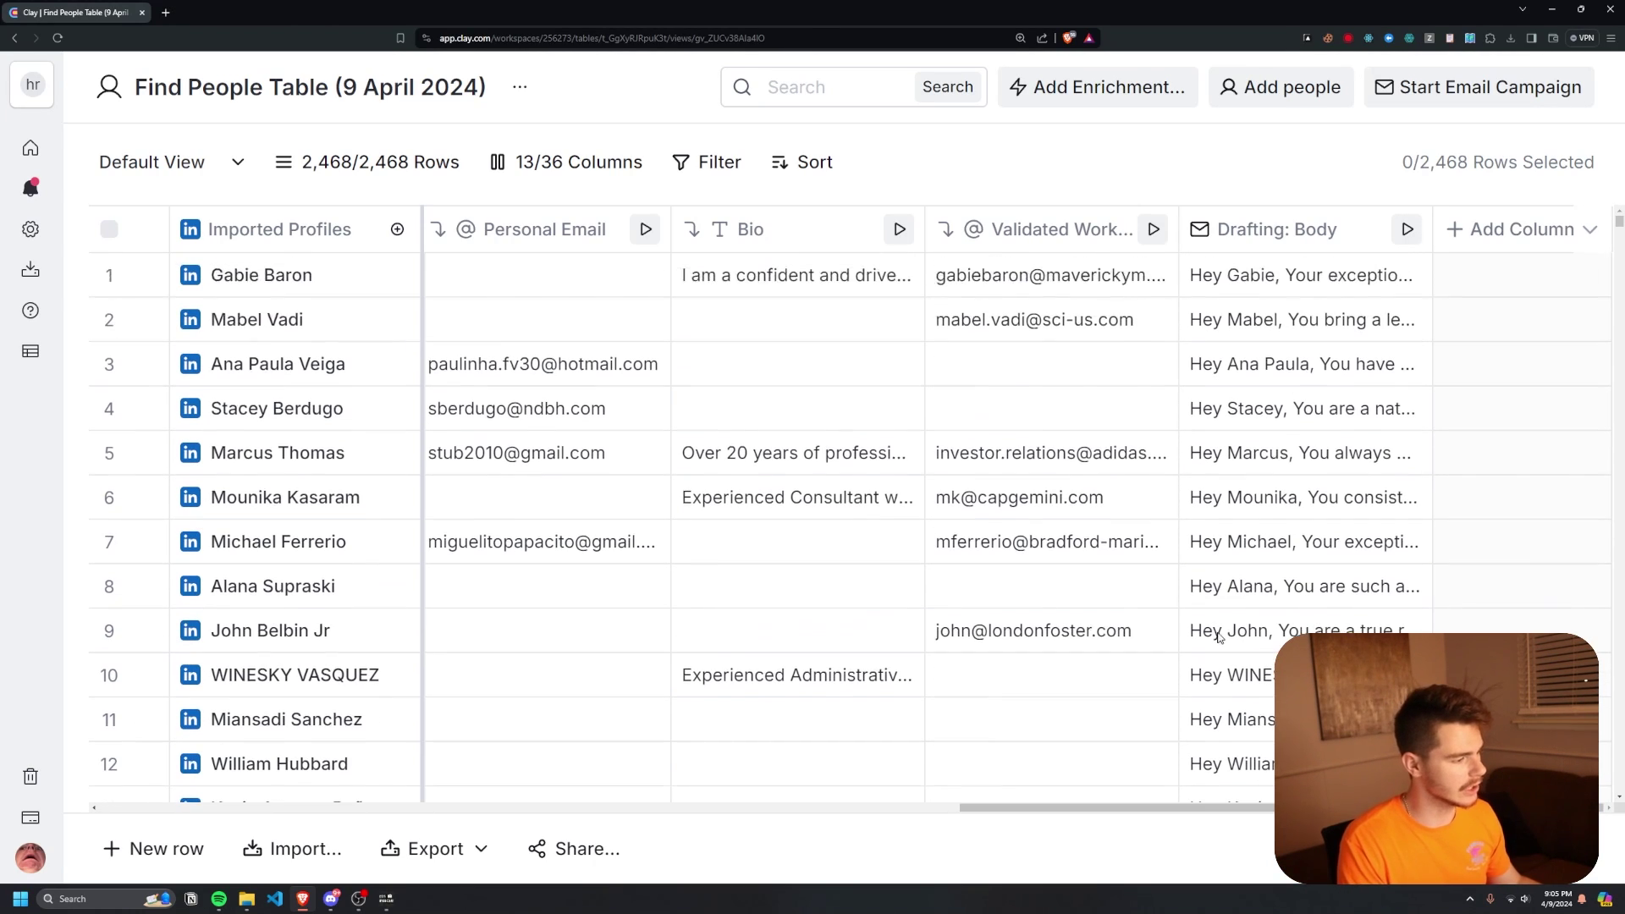
{"action": "left_click", "coordinate": [1273, 653]}
{"action": "left_click", "coordinate": [1274, 653]}
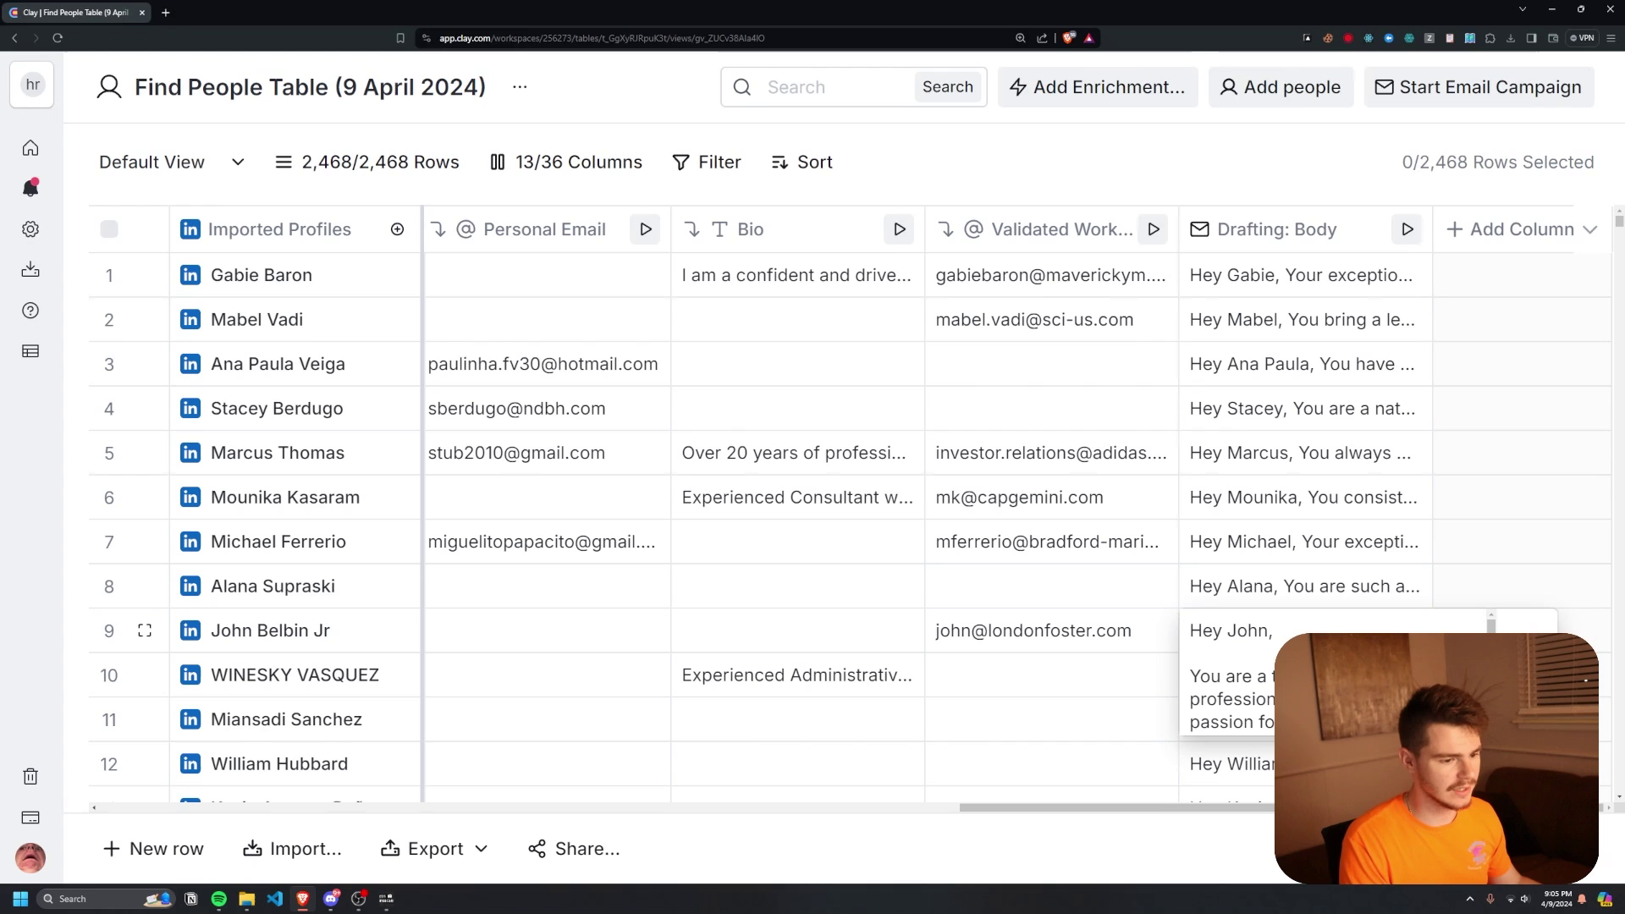
{"action": "scroll", "coordinate": [1235, 677], "scroll_direction": "down", "scroll_amount": 3}
{"action": "scroll", "coordinate": [1236, 677], "scroll_direction": "up", "scroll_amount": 3}
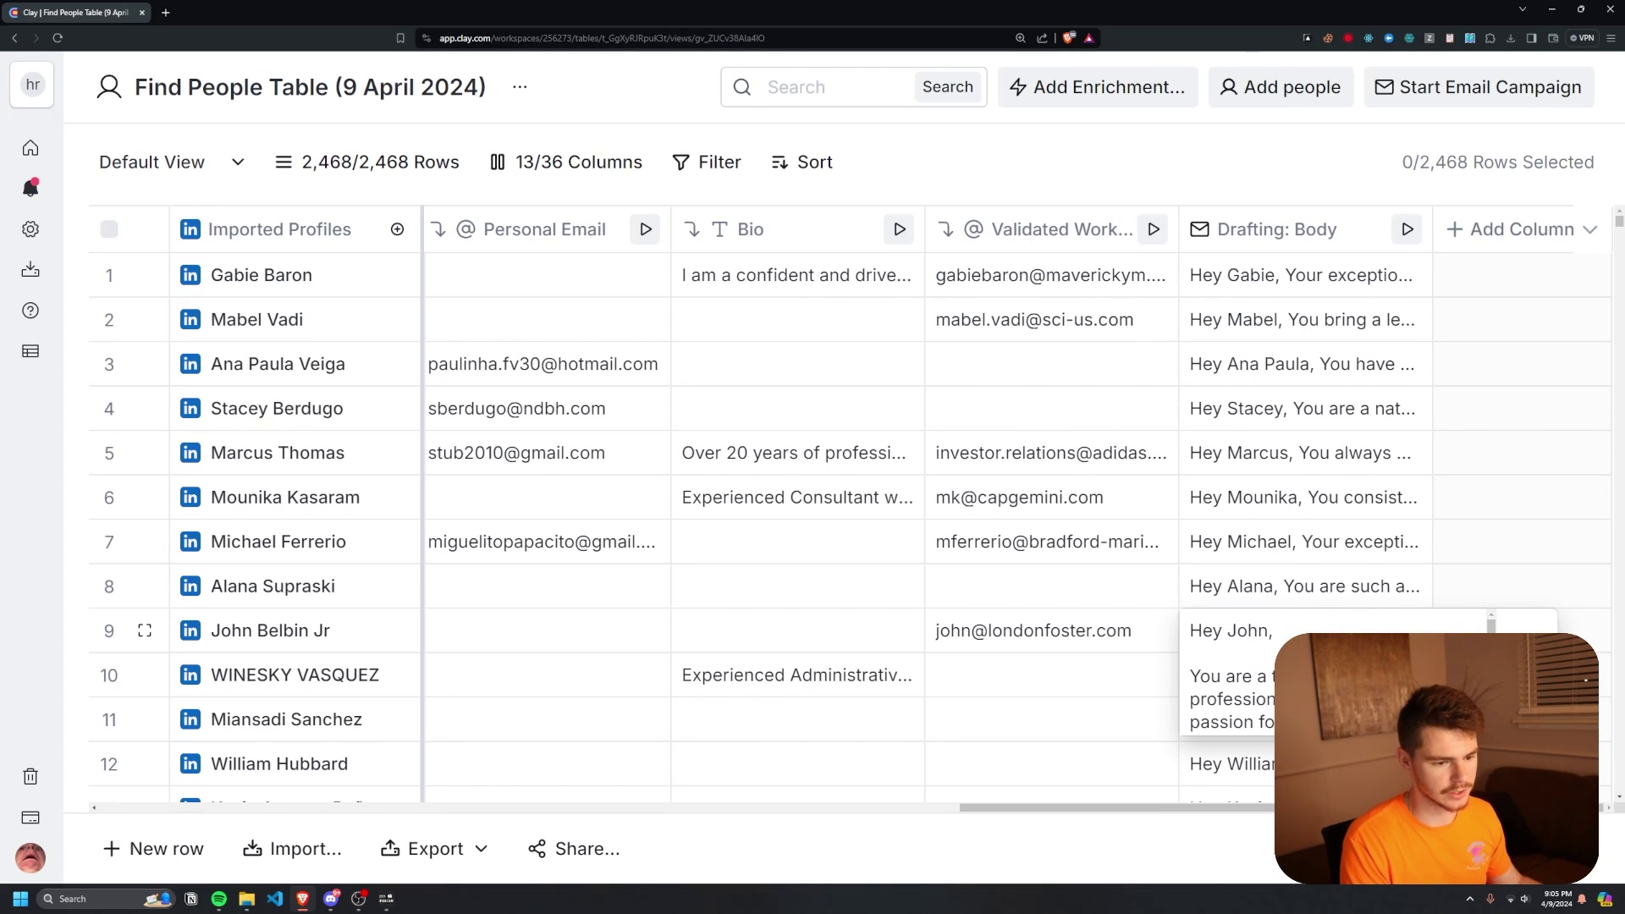
Examine the drafted email bodies in rows 9 and 11 of the Drafting: Body column.
{"action": "key", "text": "ctrl+a"}
{"action": "left_click", "coordinate": [1234, 668]}
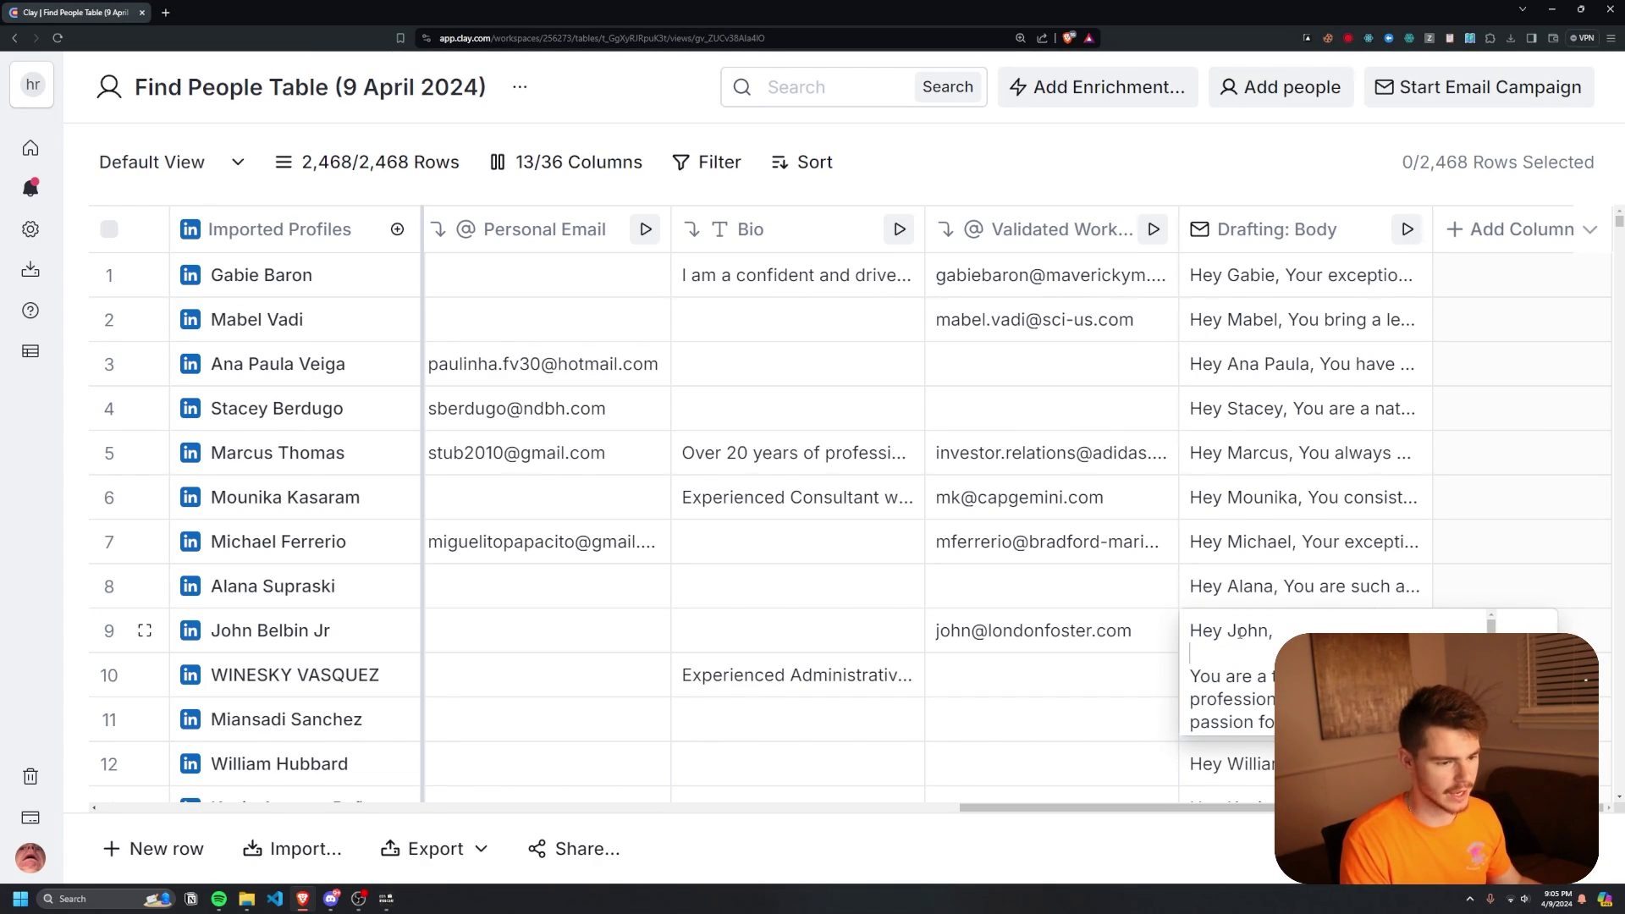
{"action": "triple_click", "coordinate": [1227, 627]}
{"action": "key", "text": "BackSpace"}
{"action": "key", "text": "ctrl+z"}
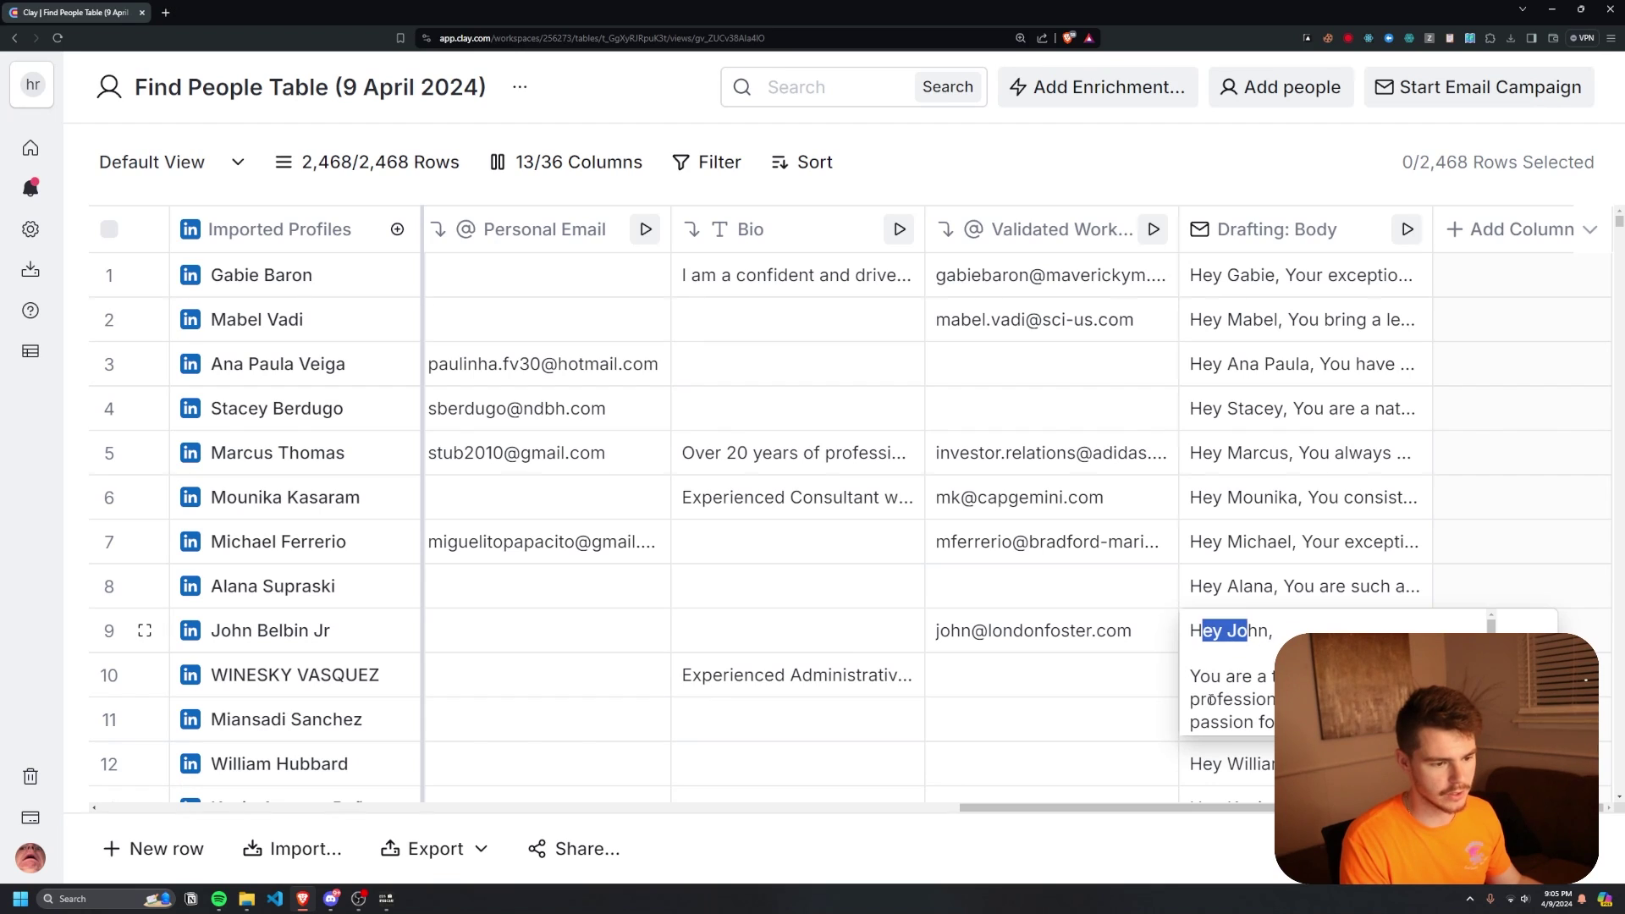
{"action": "left_click_drag", "start_coordinate": [1216, 699], "coordinate": [1286, 722]}
{"action": "left_click", "coordinate": [1303, 546]}
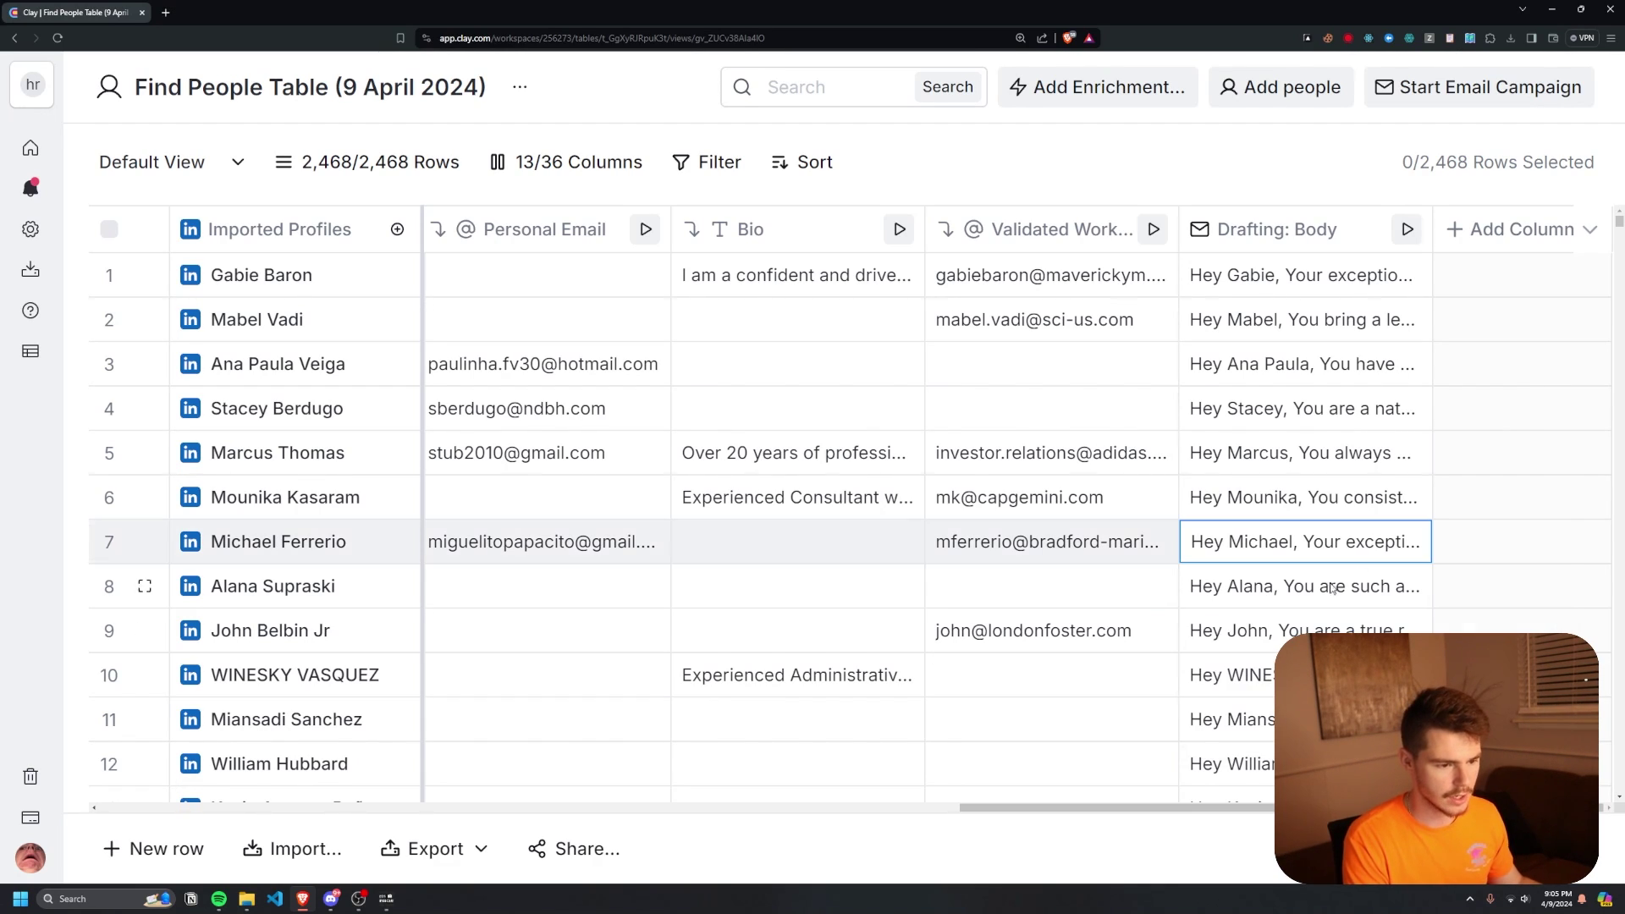
{"action": "left_click", "coordinate": [1267, 738]}
{"action": "left_click", "coordinate": [1266, 738]}
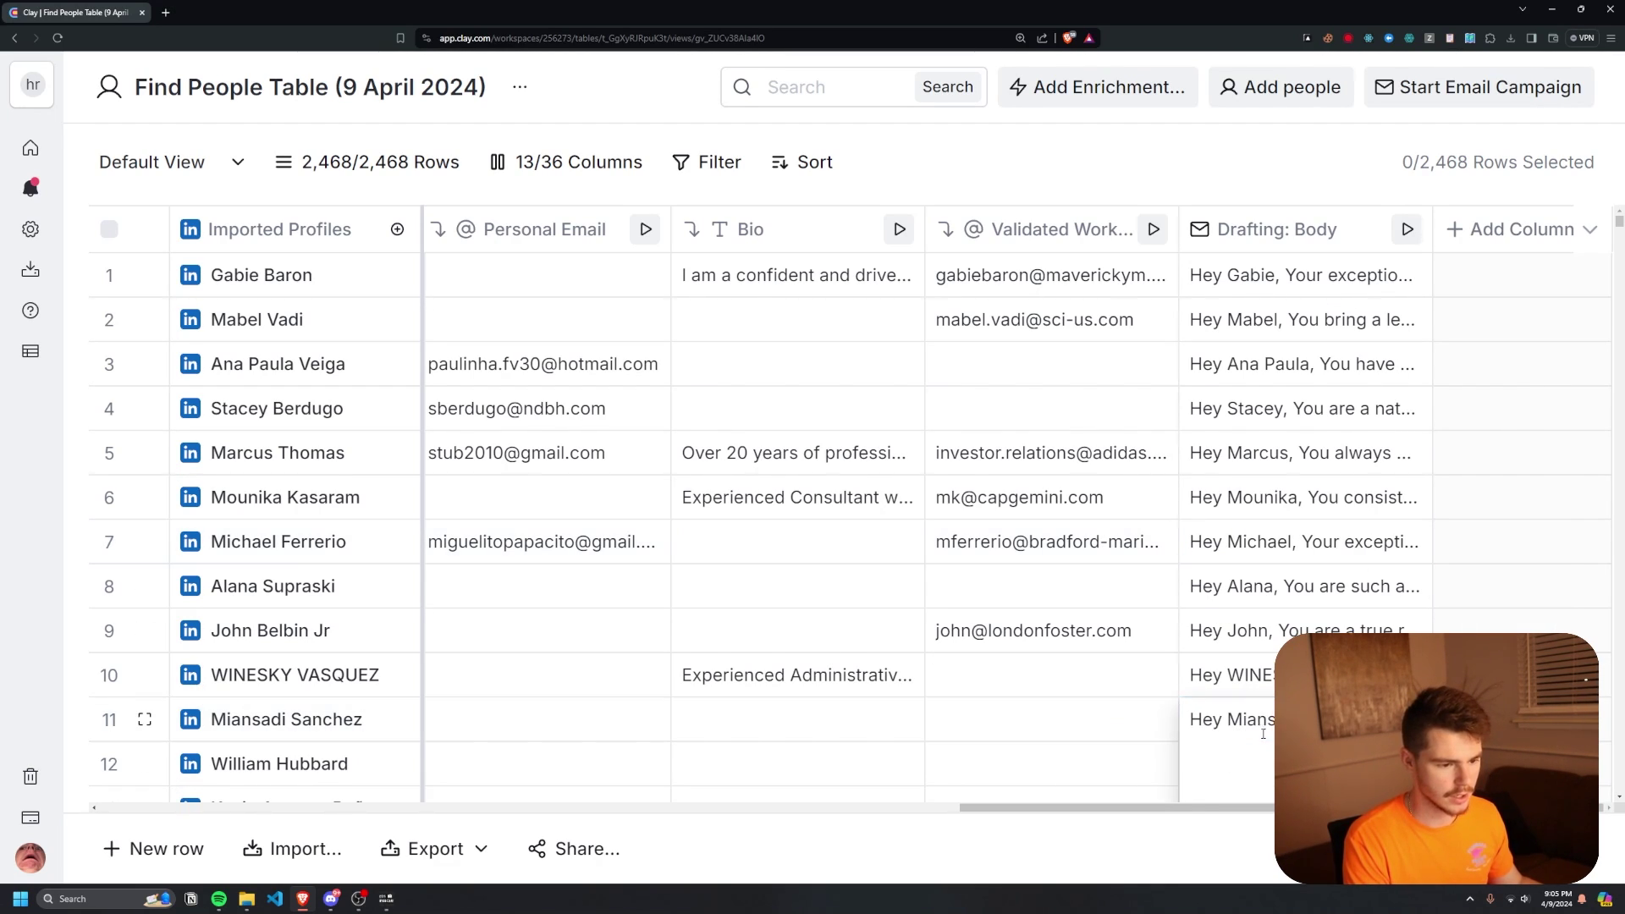
{"action": "left_click", "coordinate": [1226, 770]}
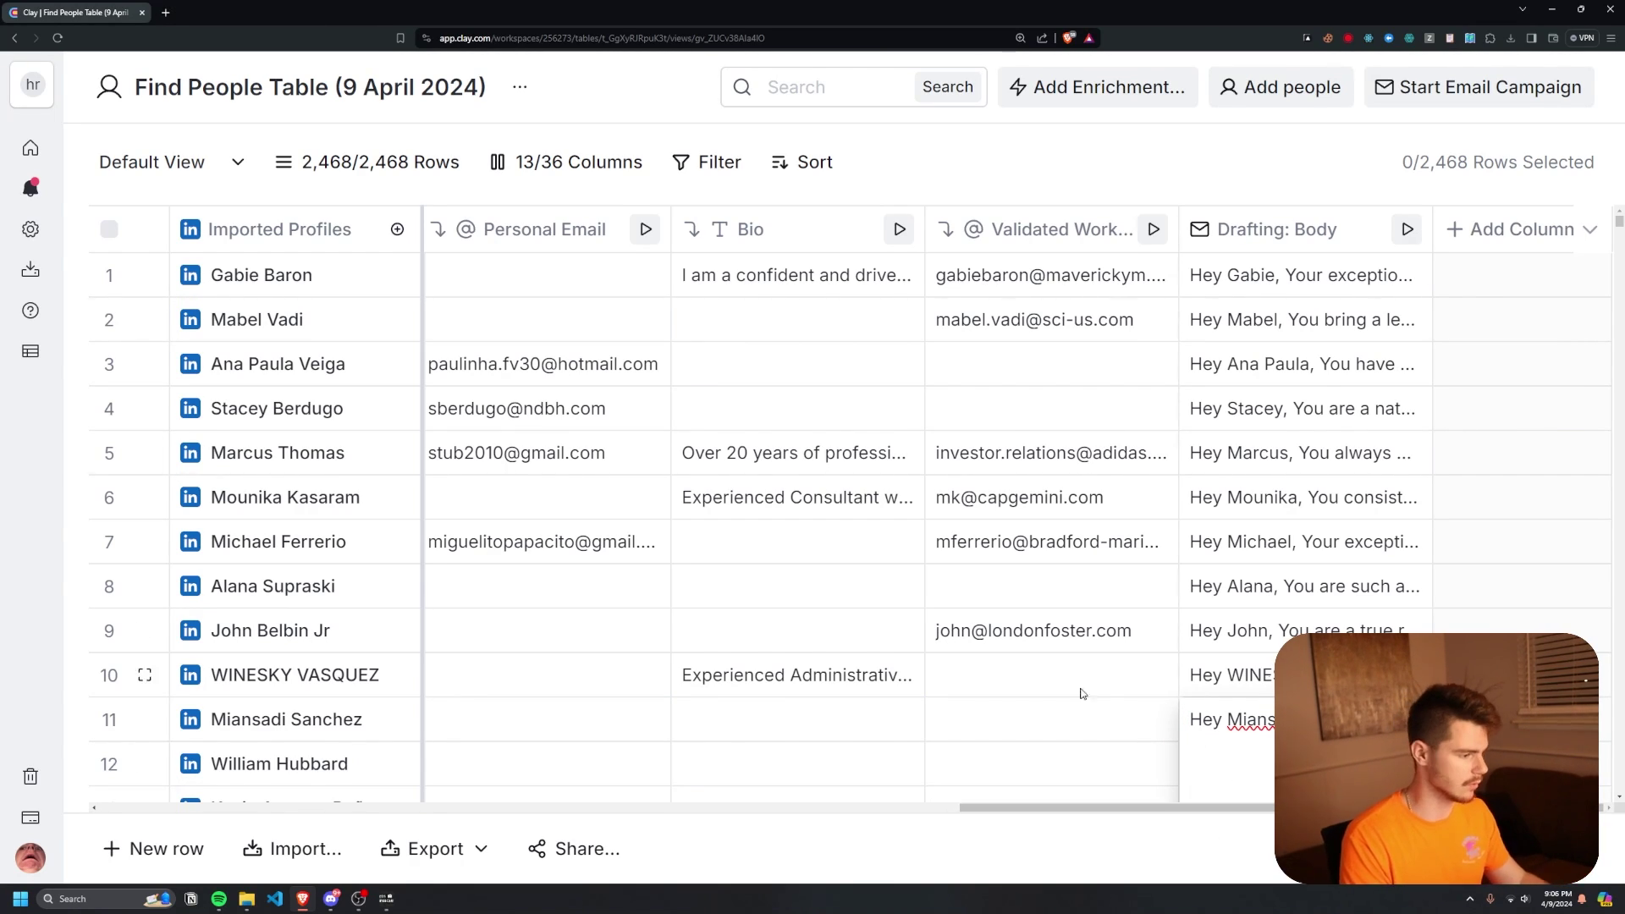
{"action": "left_click", "coordinate": [1290, 548]}
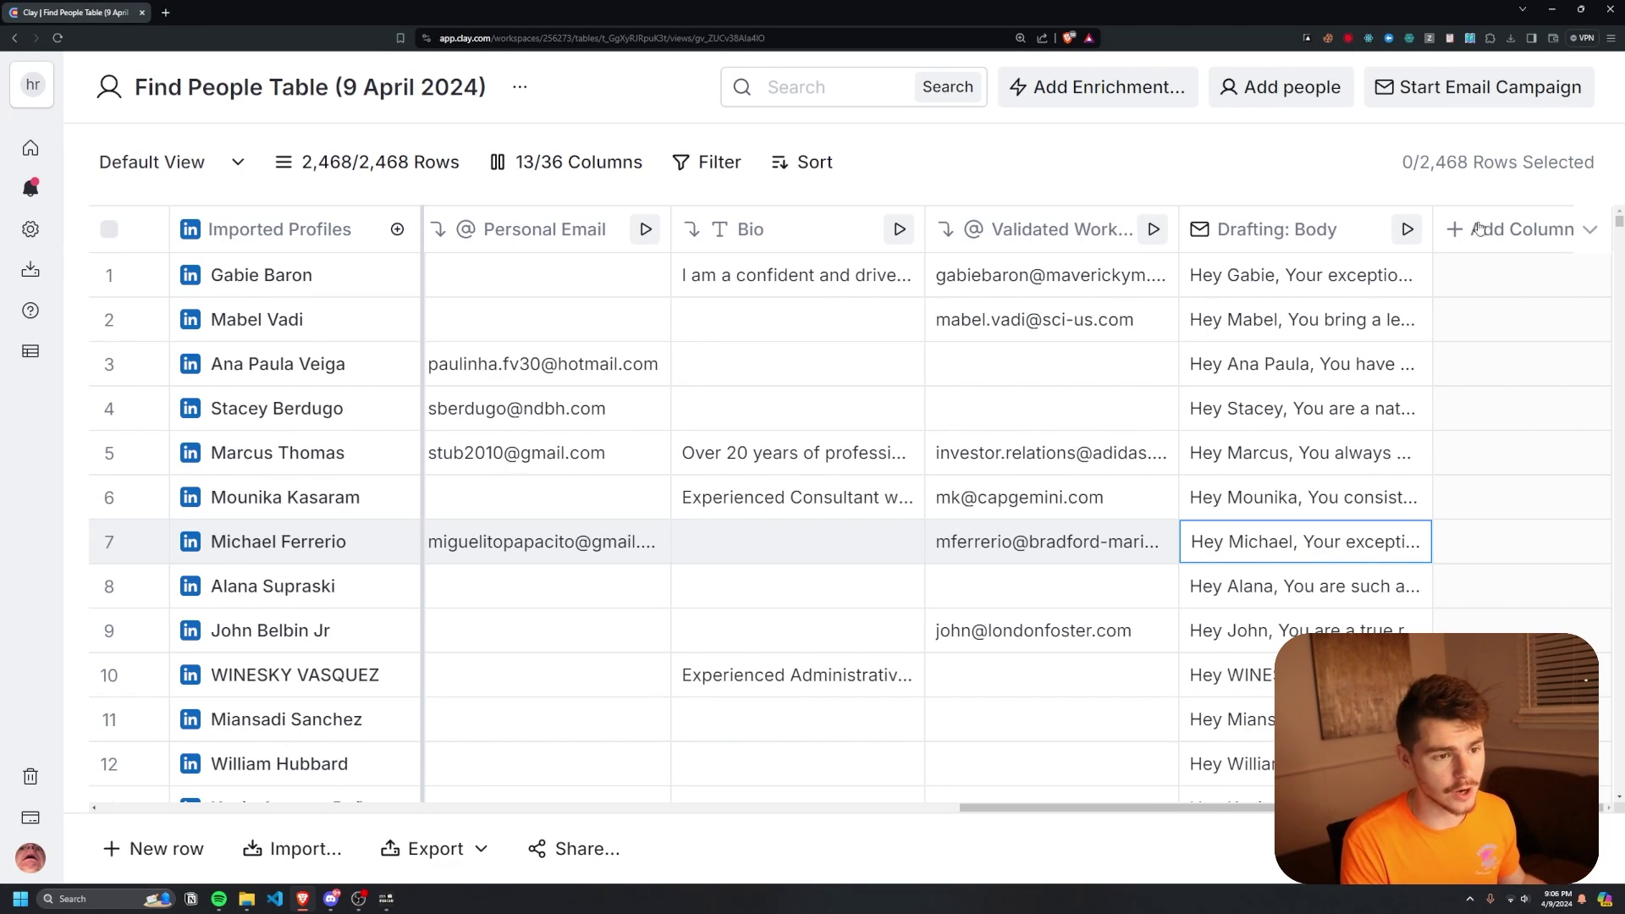
{"action": "left_click", "coordinate": [1370, 88]}
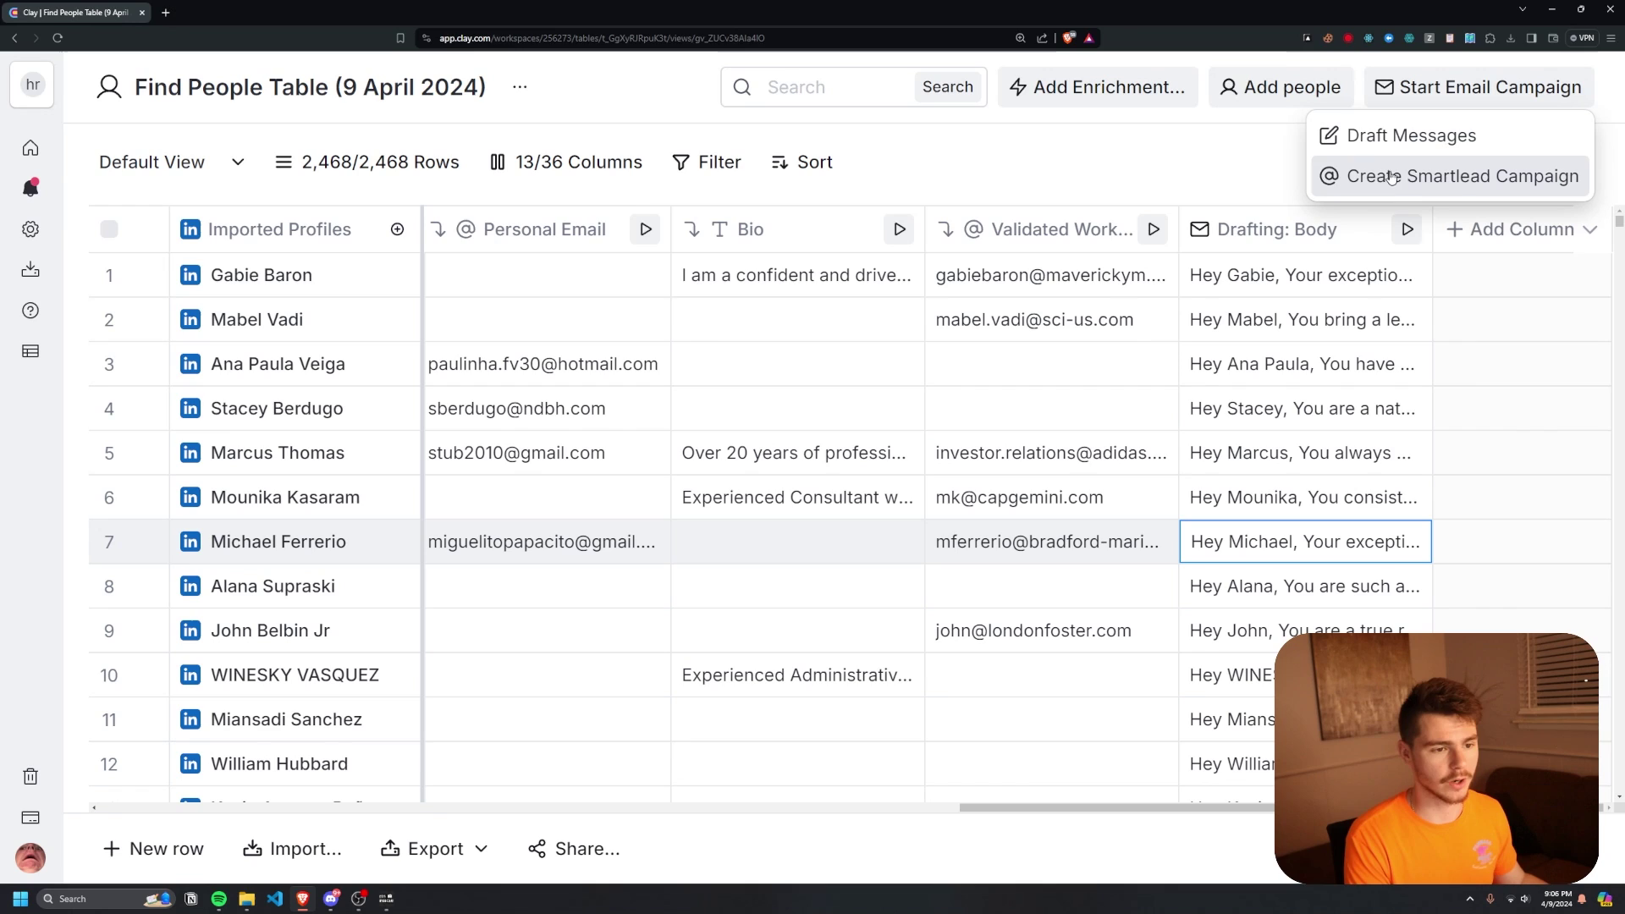
{"action": "left_click", "coordinate": [1417, 179]}
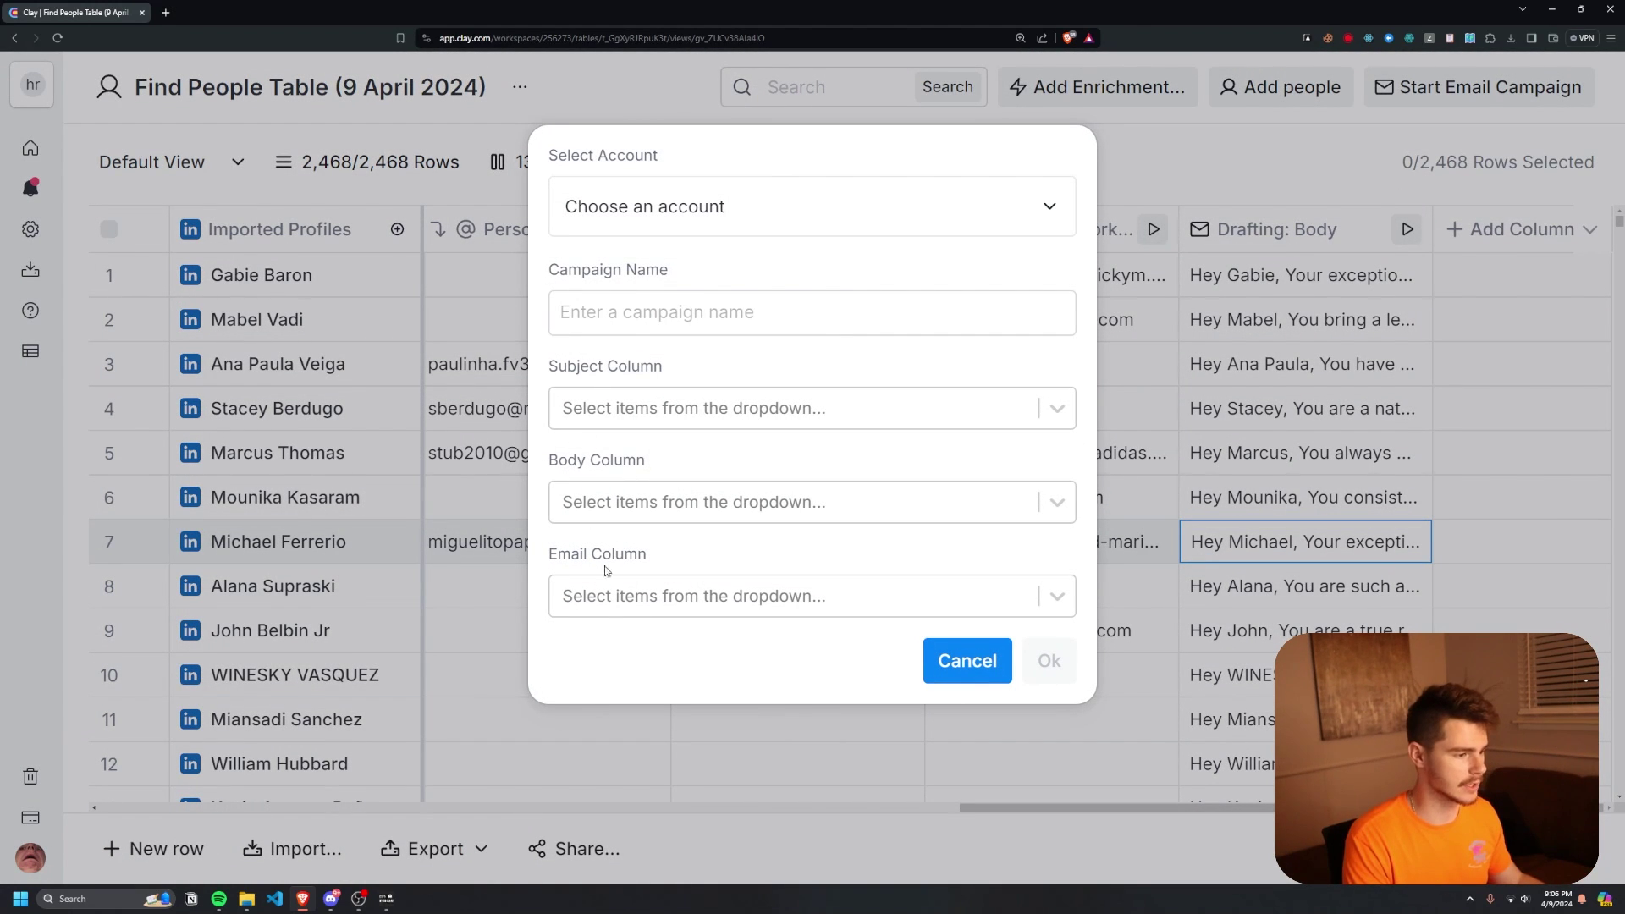
{"action": "left_click", "coordinate": [657, 408]}
{"action": "scroll", "coordinate": [657, 592], "scroll_direction": "down", "scroll_amount": 3}
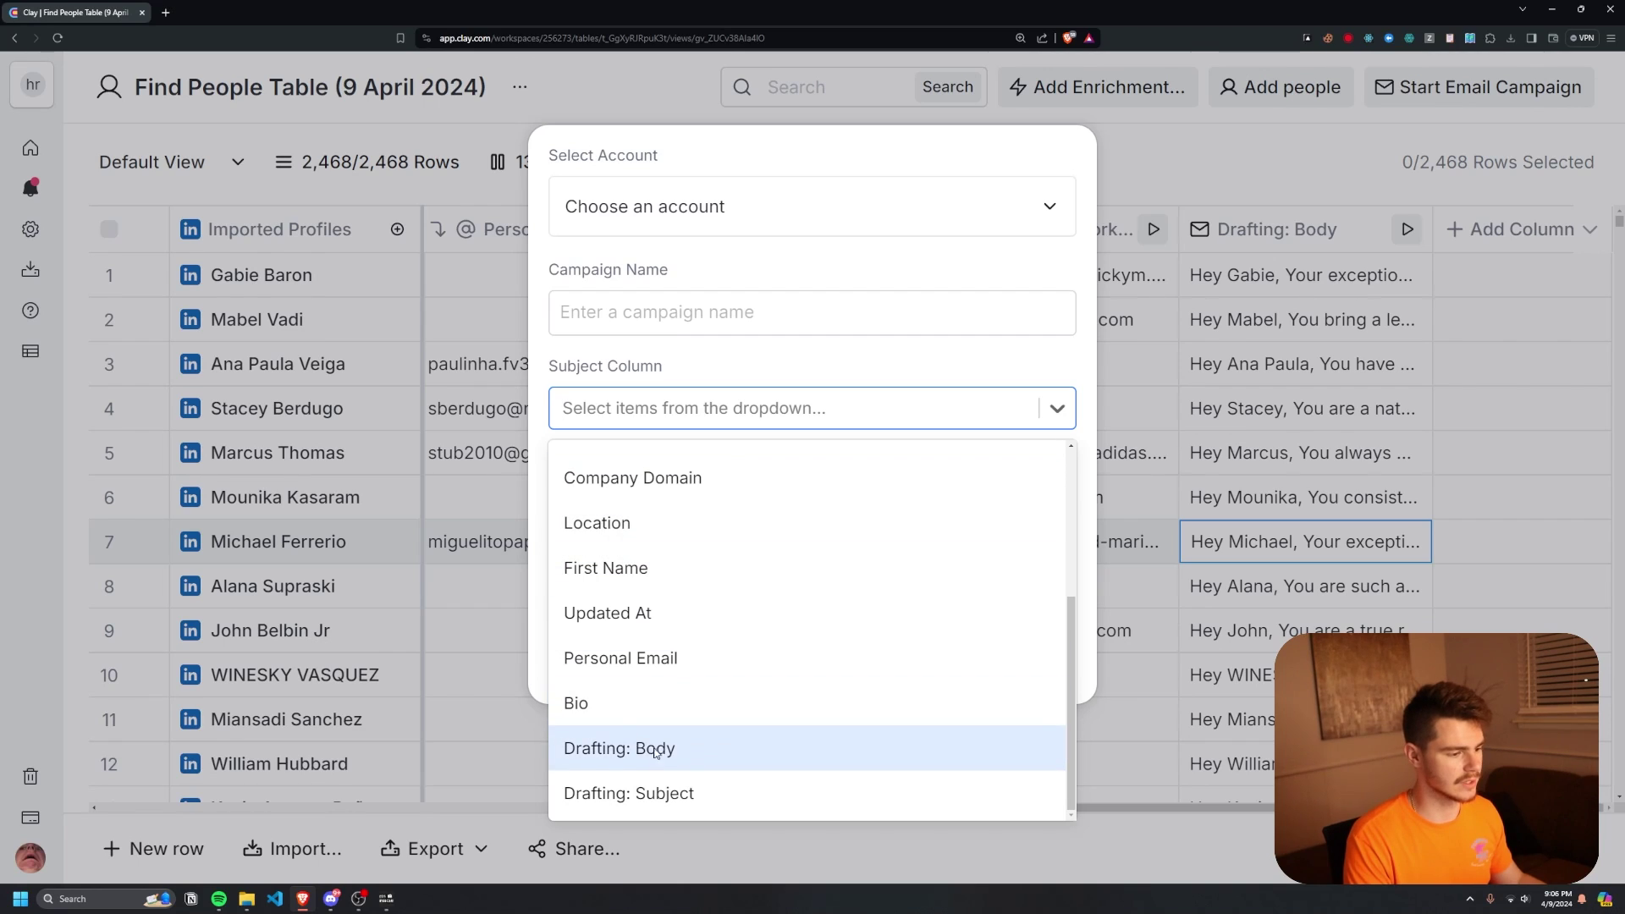
{"action": "left_click", "coordinate": [628, 417]}
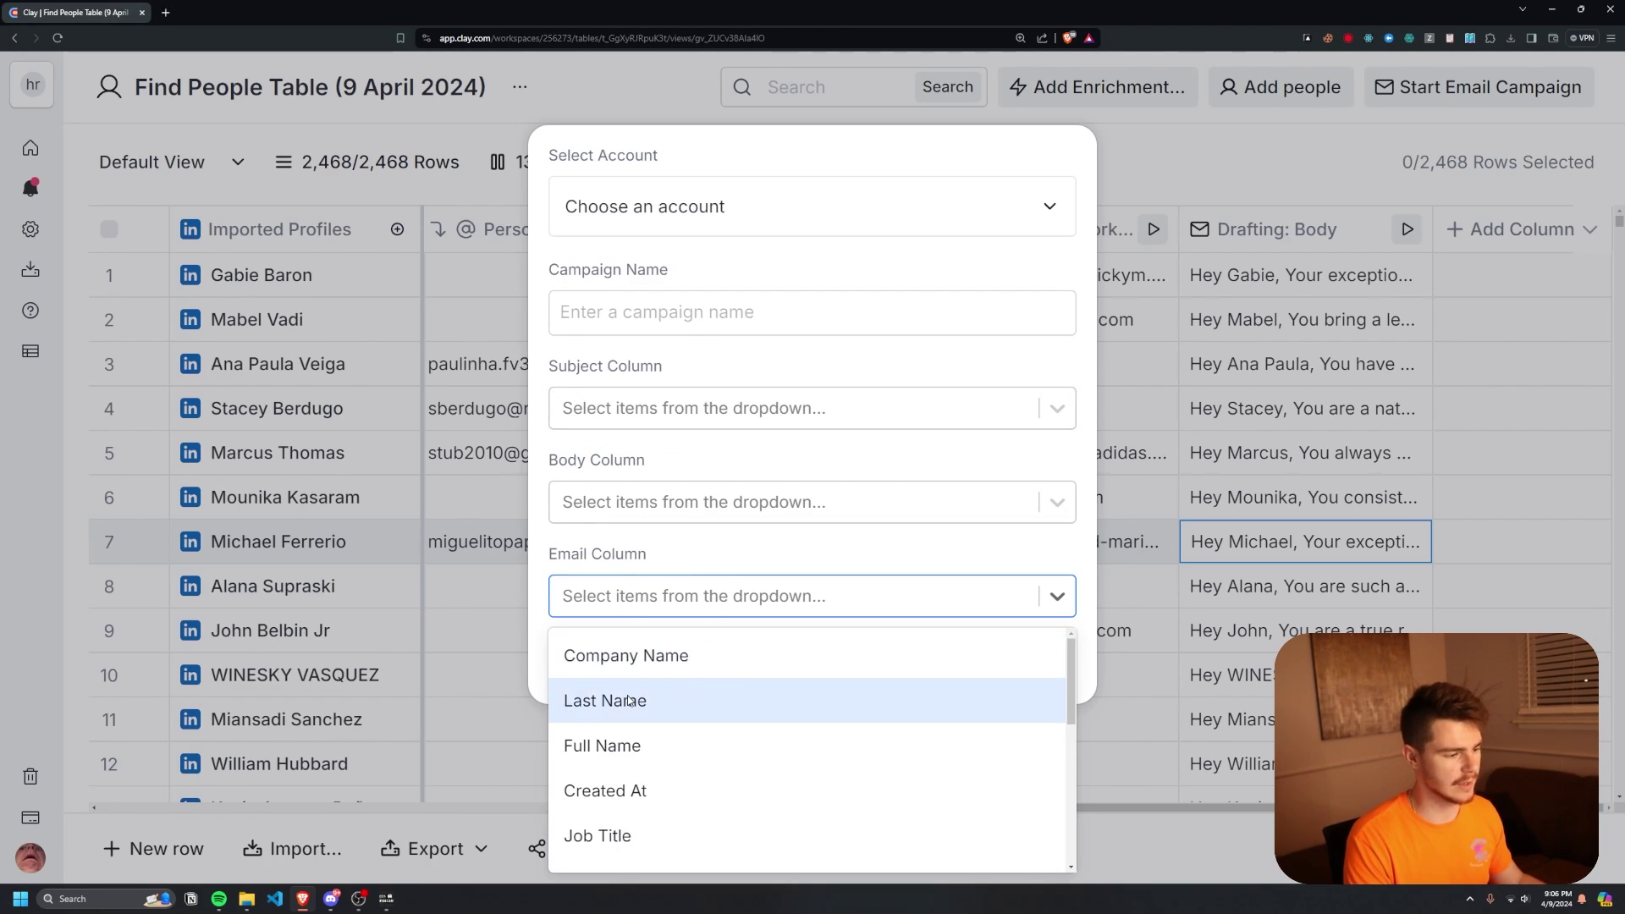
{"action": "scroll", "coordinate": [656, 787], "scroll_direction": "down", "scroll_amount": 3}
{"action": "left_click", "coordinate": [649, 791]}
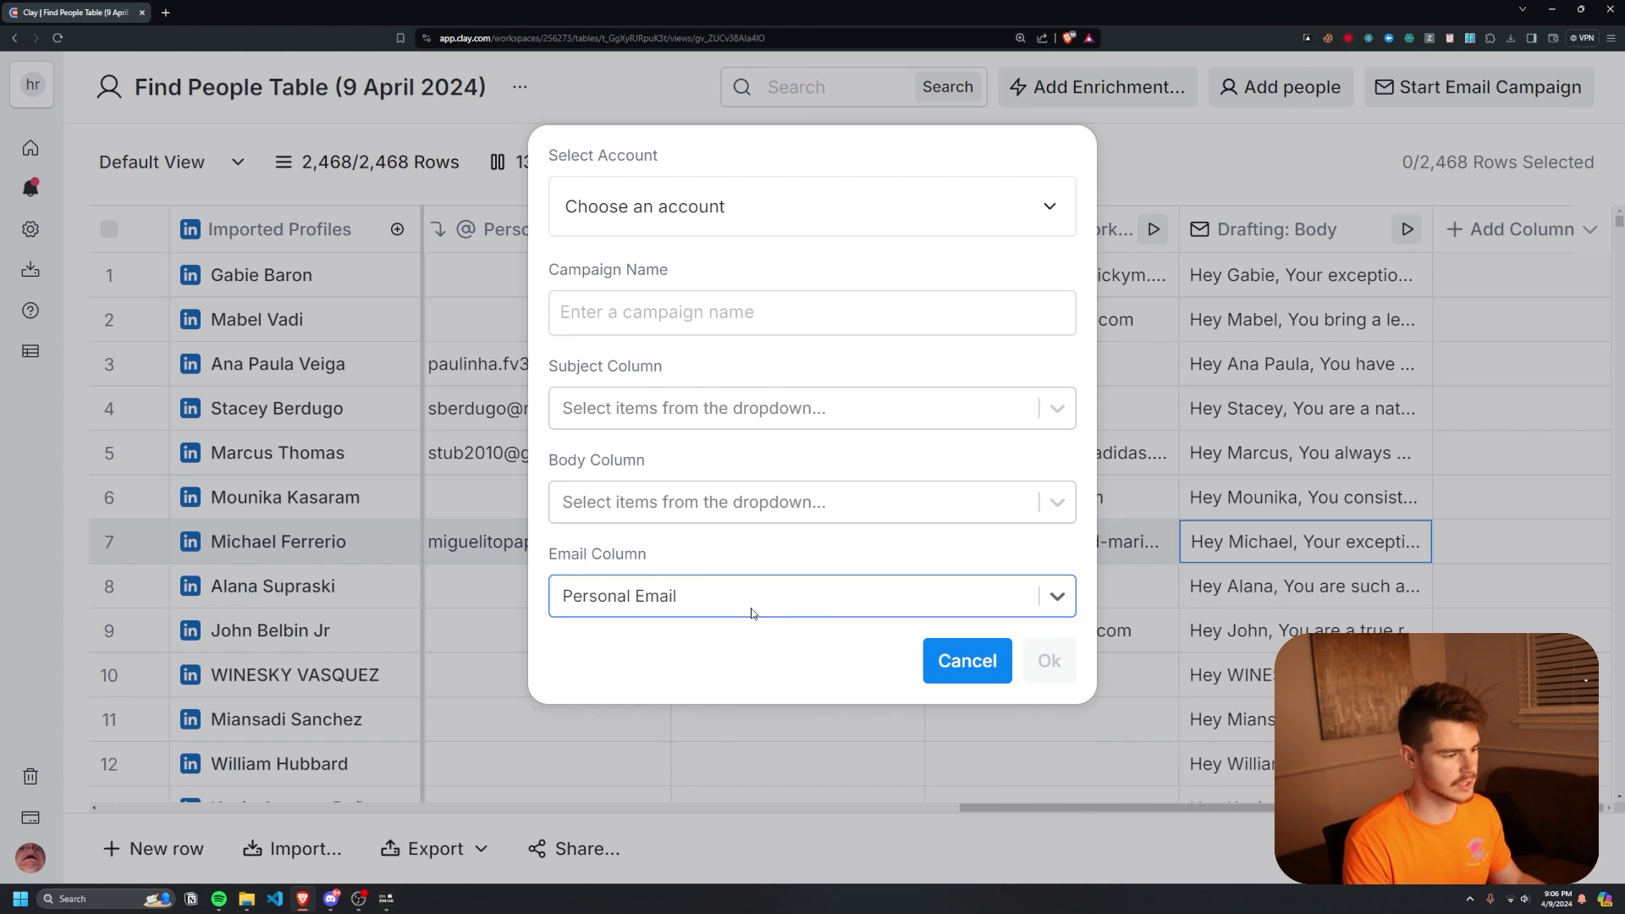
{"action": "left_click", "coordinate": [866, 608]}
{"action": "key", "text": "Escape"}
{"action": "left_click", "coordinate": [973, 667]}
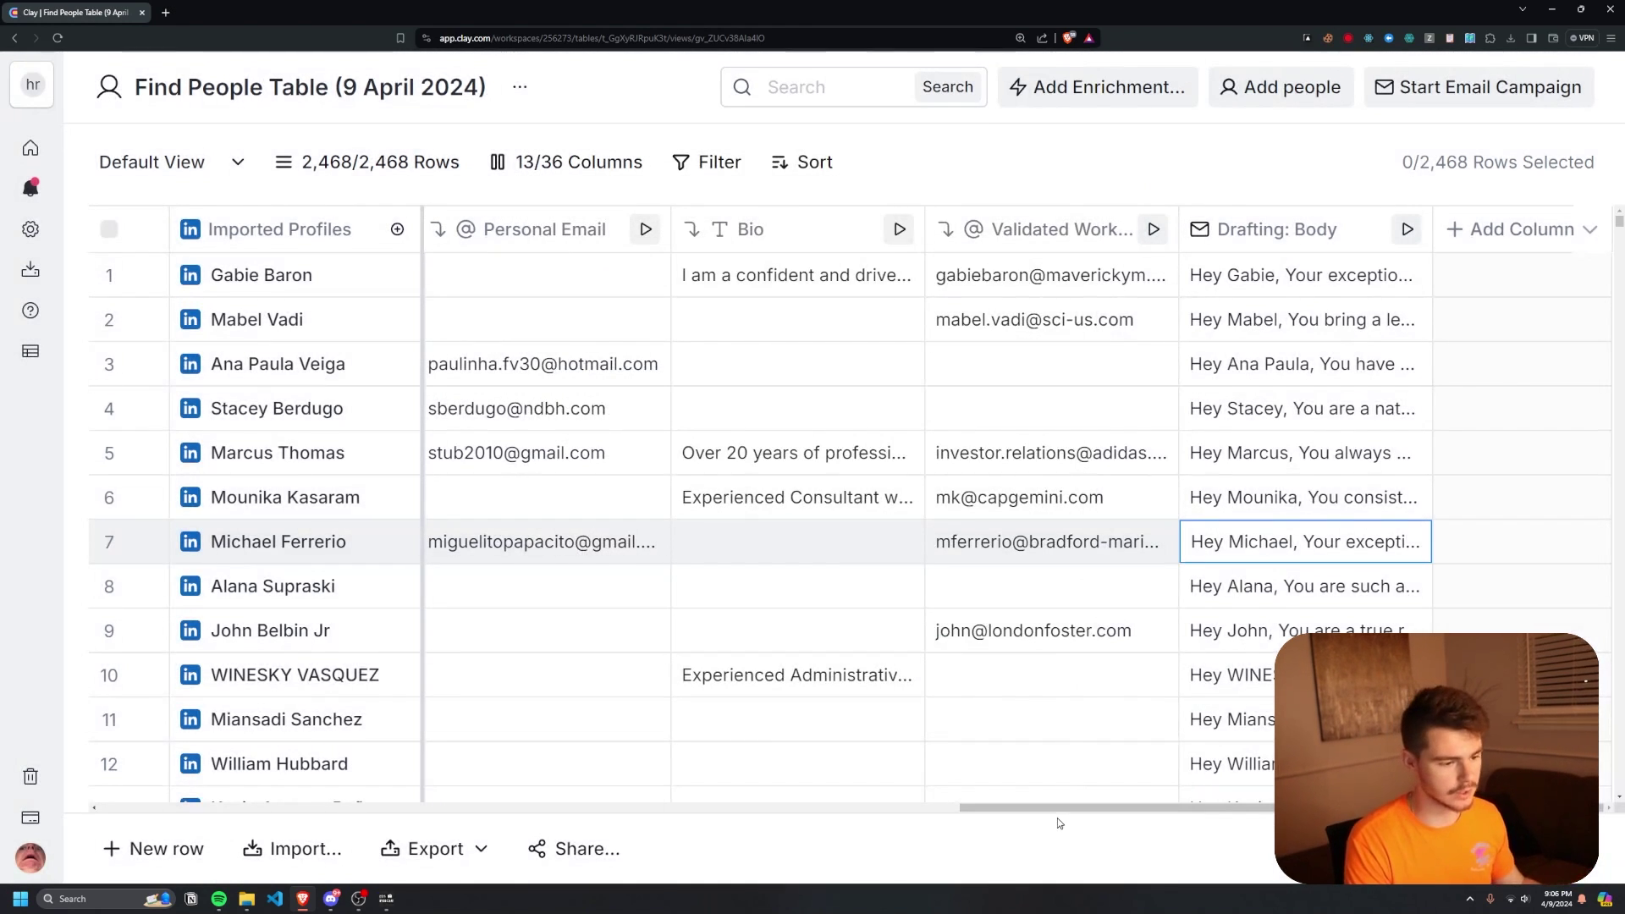
Add a formula column described as "Put this email in the column if it exists first" followed by the Validated Work Email column.
{"action": "left_click", "coordinate": [1521, 232]}
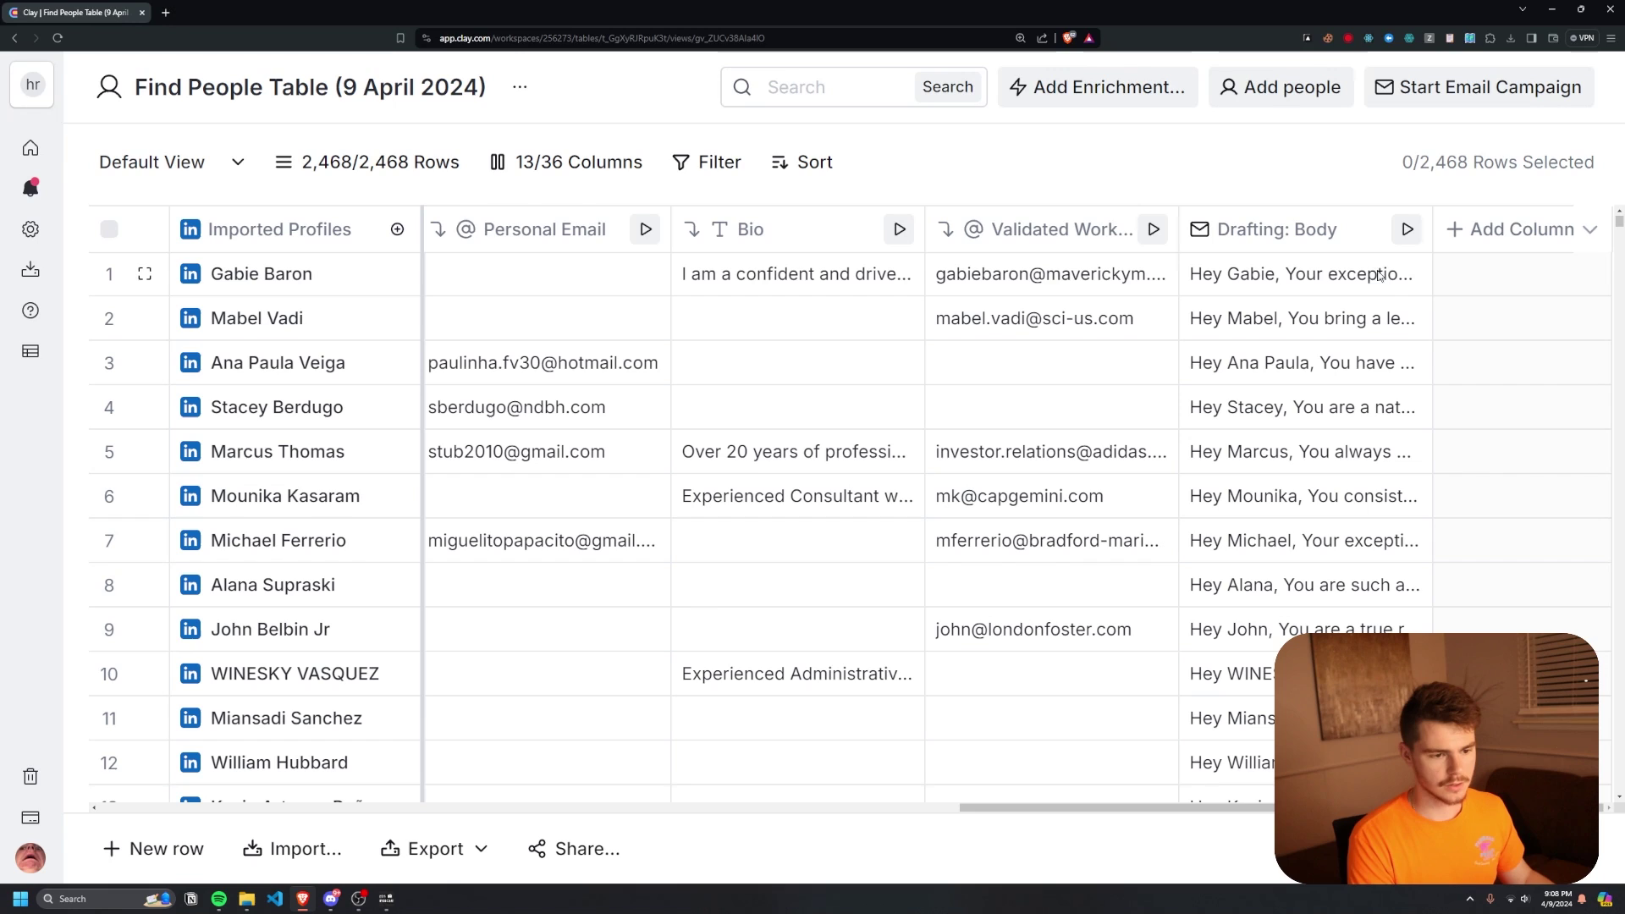
{"action": "left_click", "coordinate": [1495, 231]}
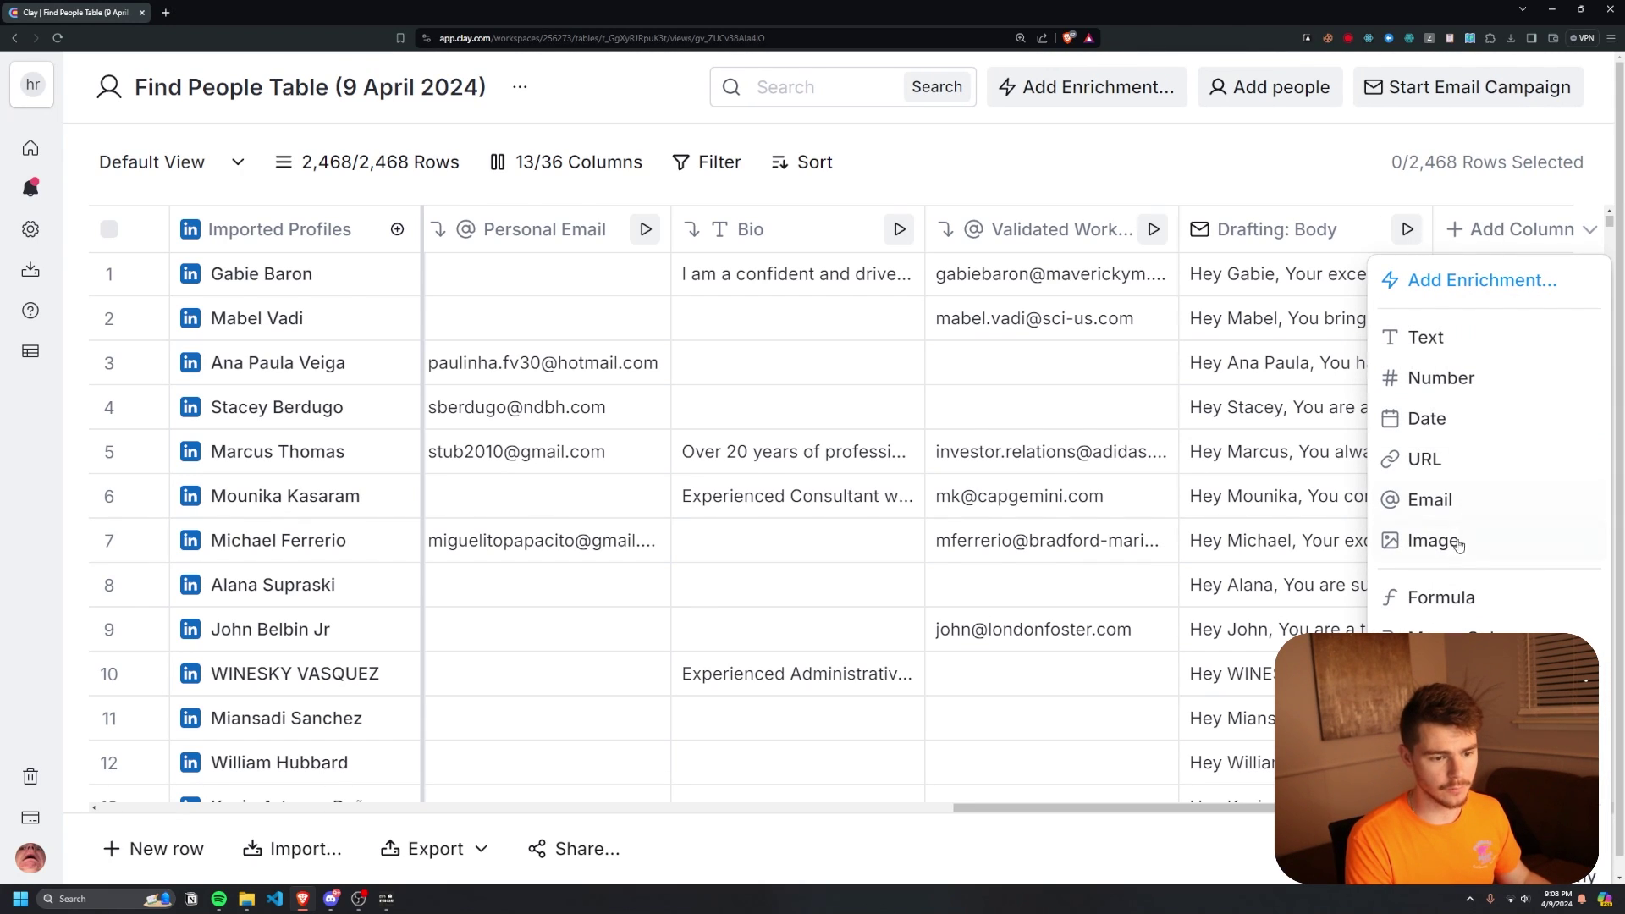
{"action": "left_click", "coordinate": [1441, 597]}
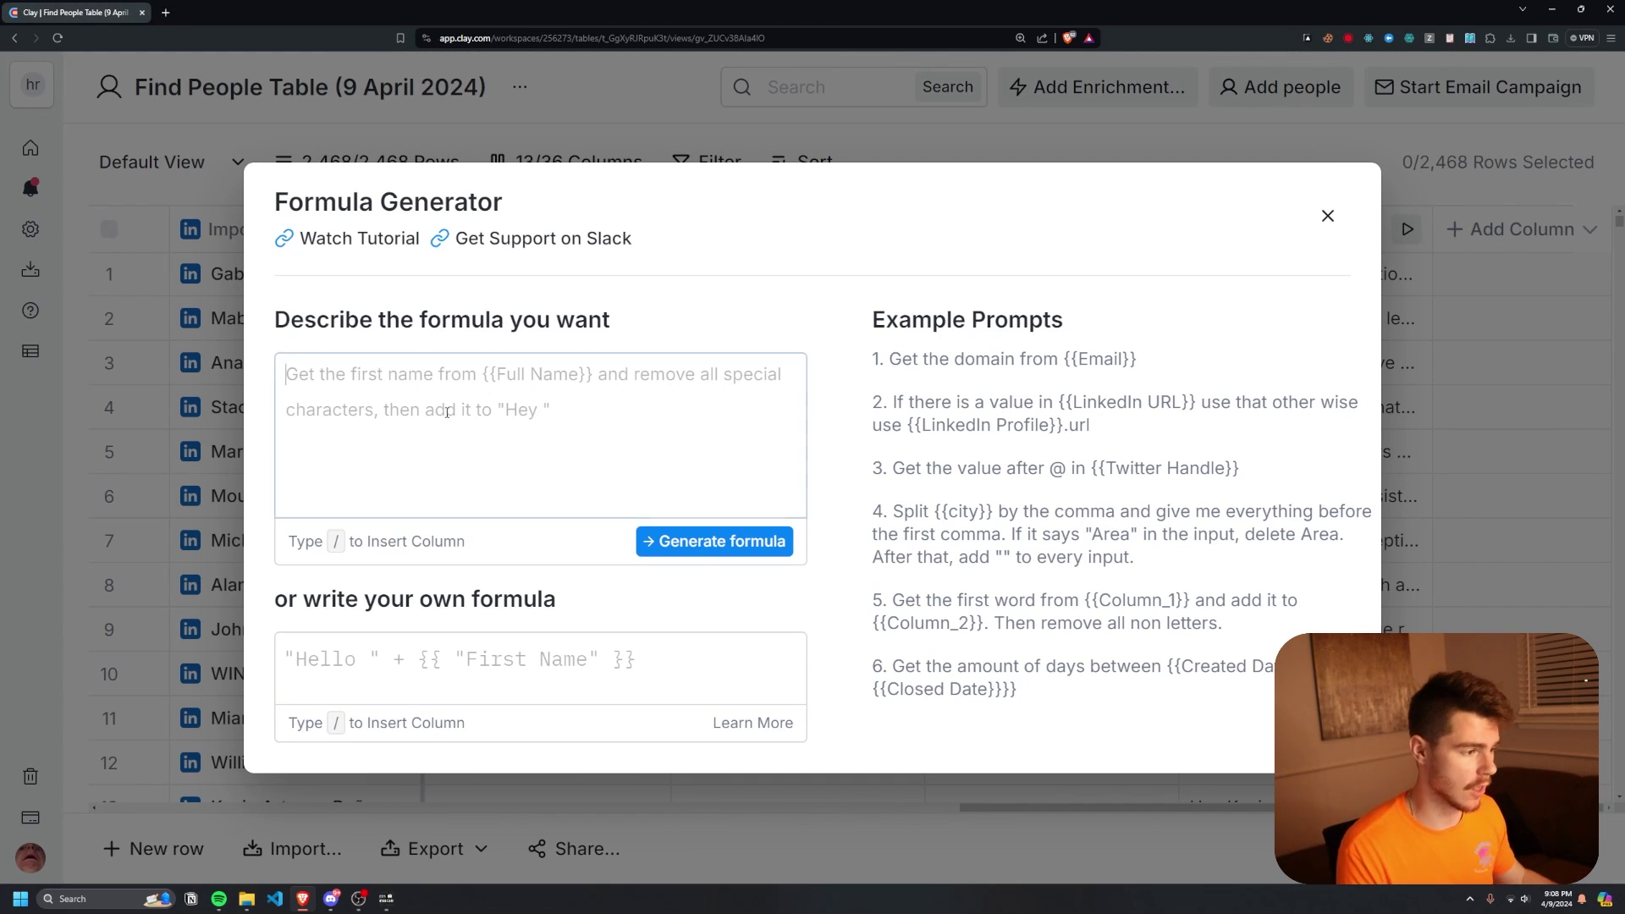
{"action": "type", "text": "Put this email in the column if it exists first /"}
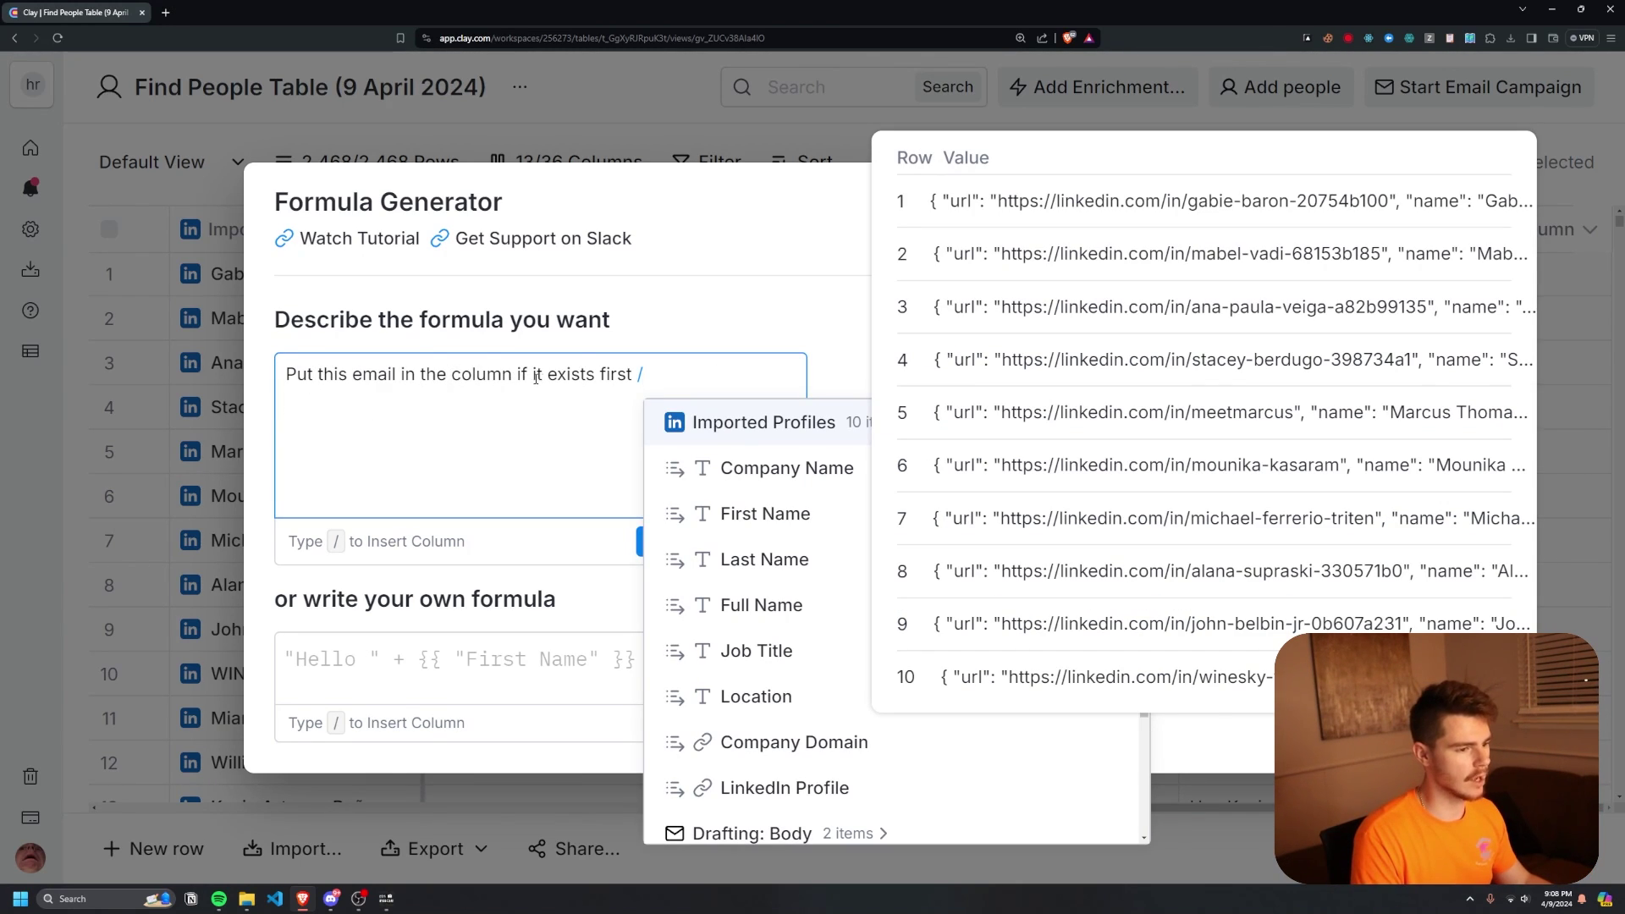
{"action": "scroll", "coordinate": [708, 682], "scroll_direction": "down", "scroll_amount": 3}
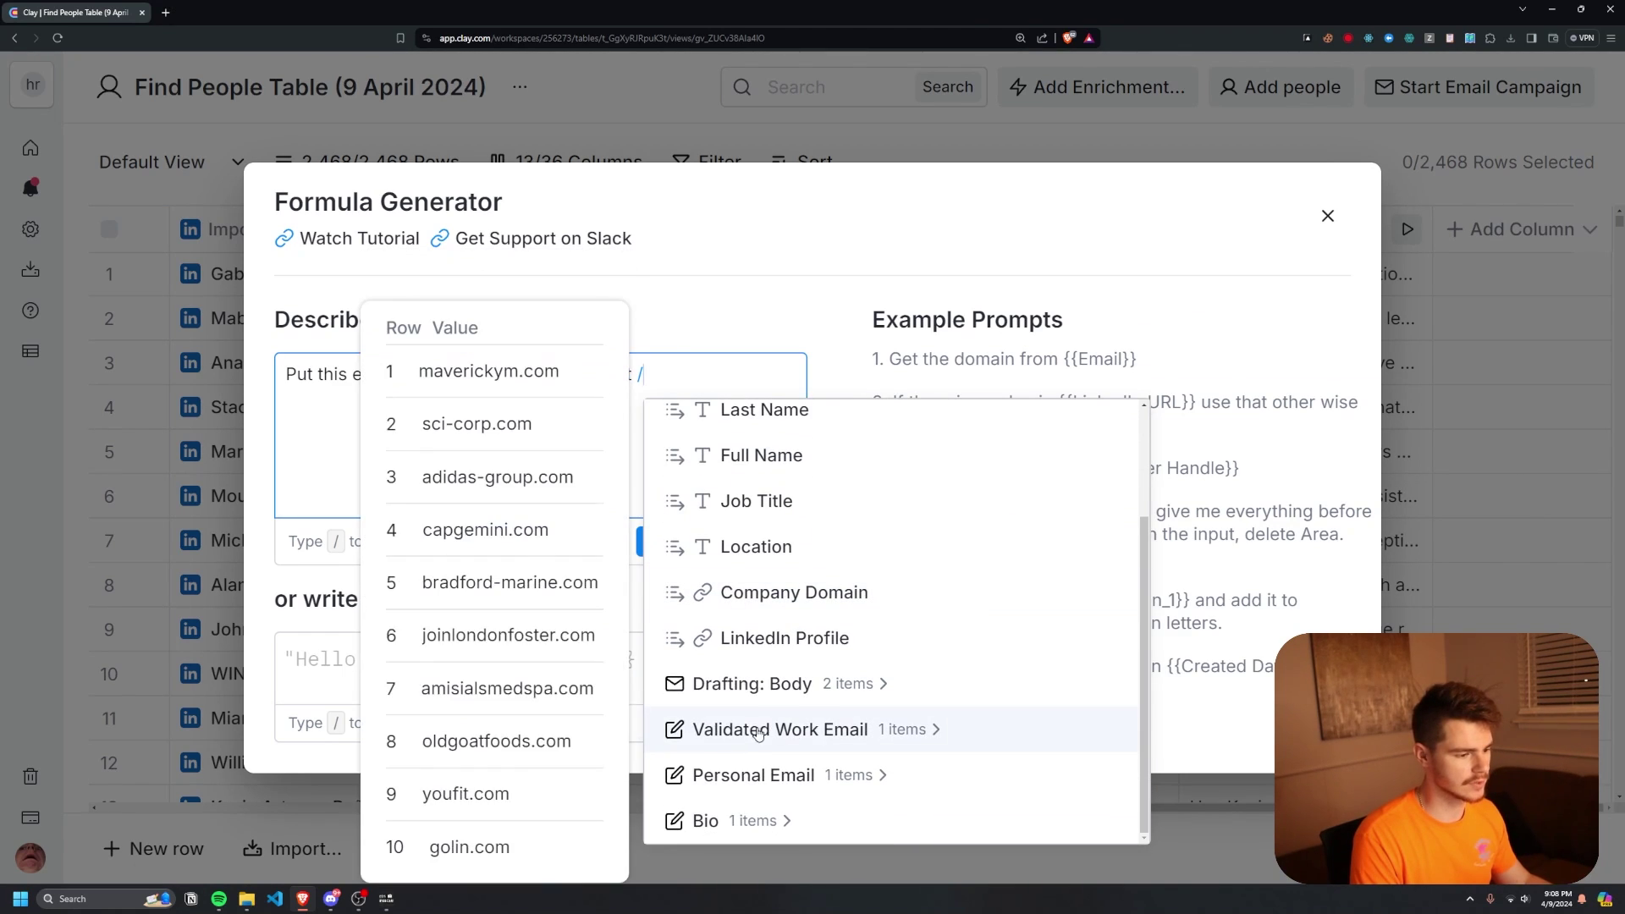
{"action": "left_click", "coordinate": [766, 733]}
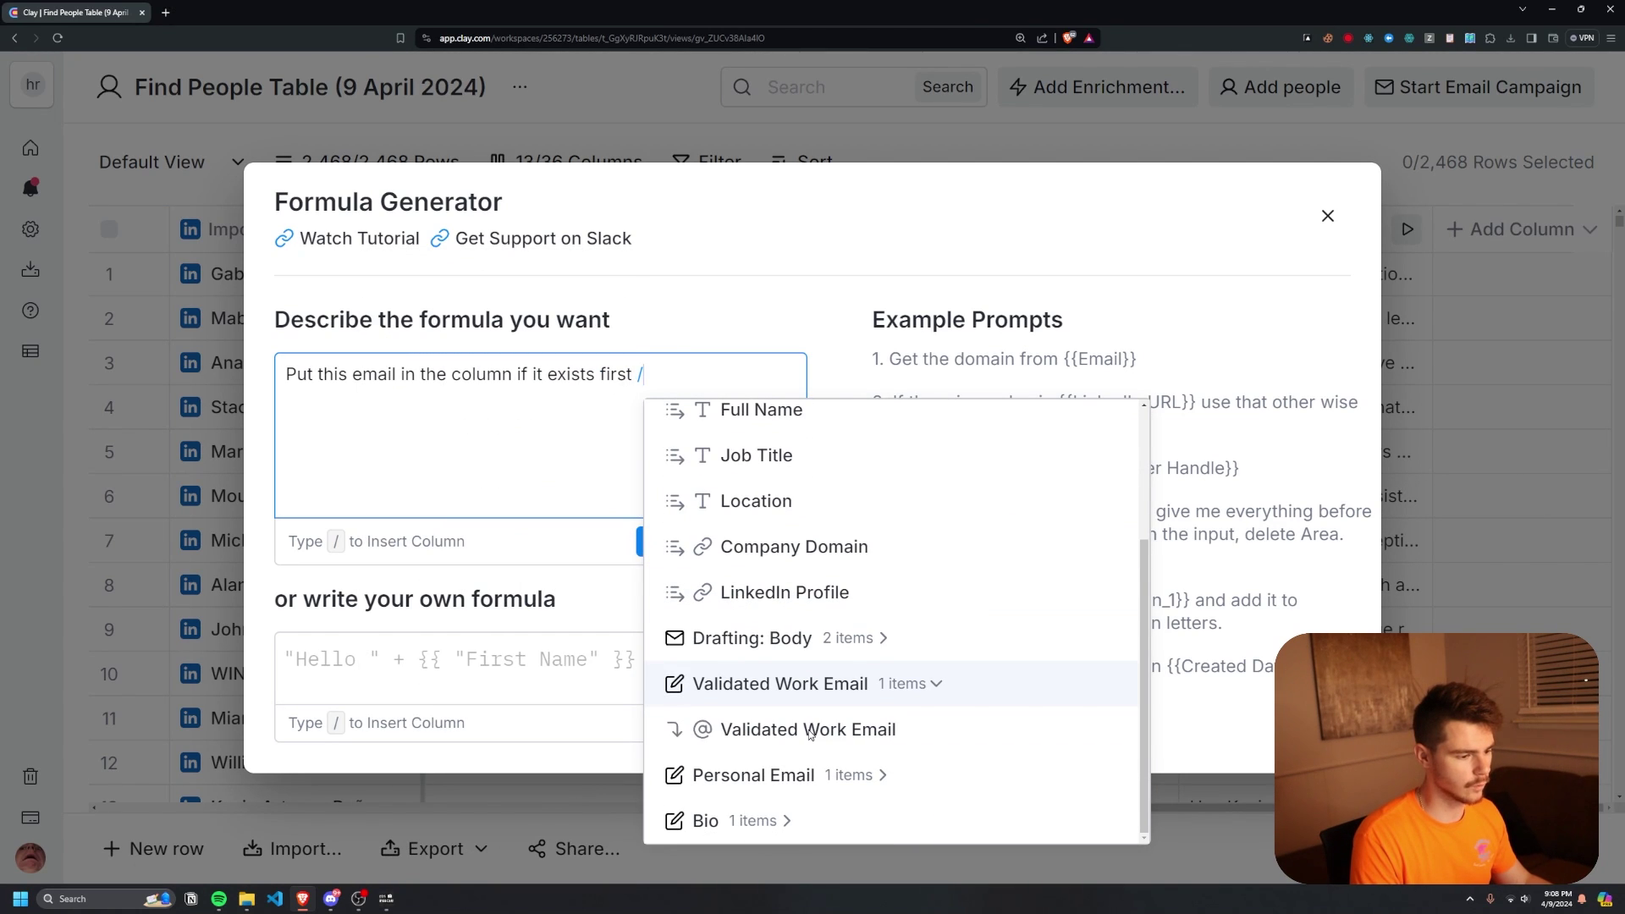
{"action": "left_click", "coordinate": [745, 733]}
Extend the description with "and if it doesnt use this email instead" plus the Personal Email column, and generate and accept the formula.
{"action": "type", "text": "and if it doesnt use this email instead"}
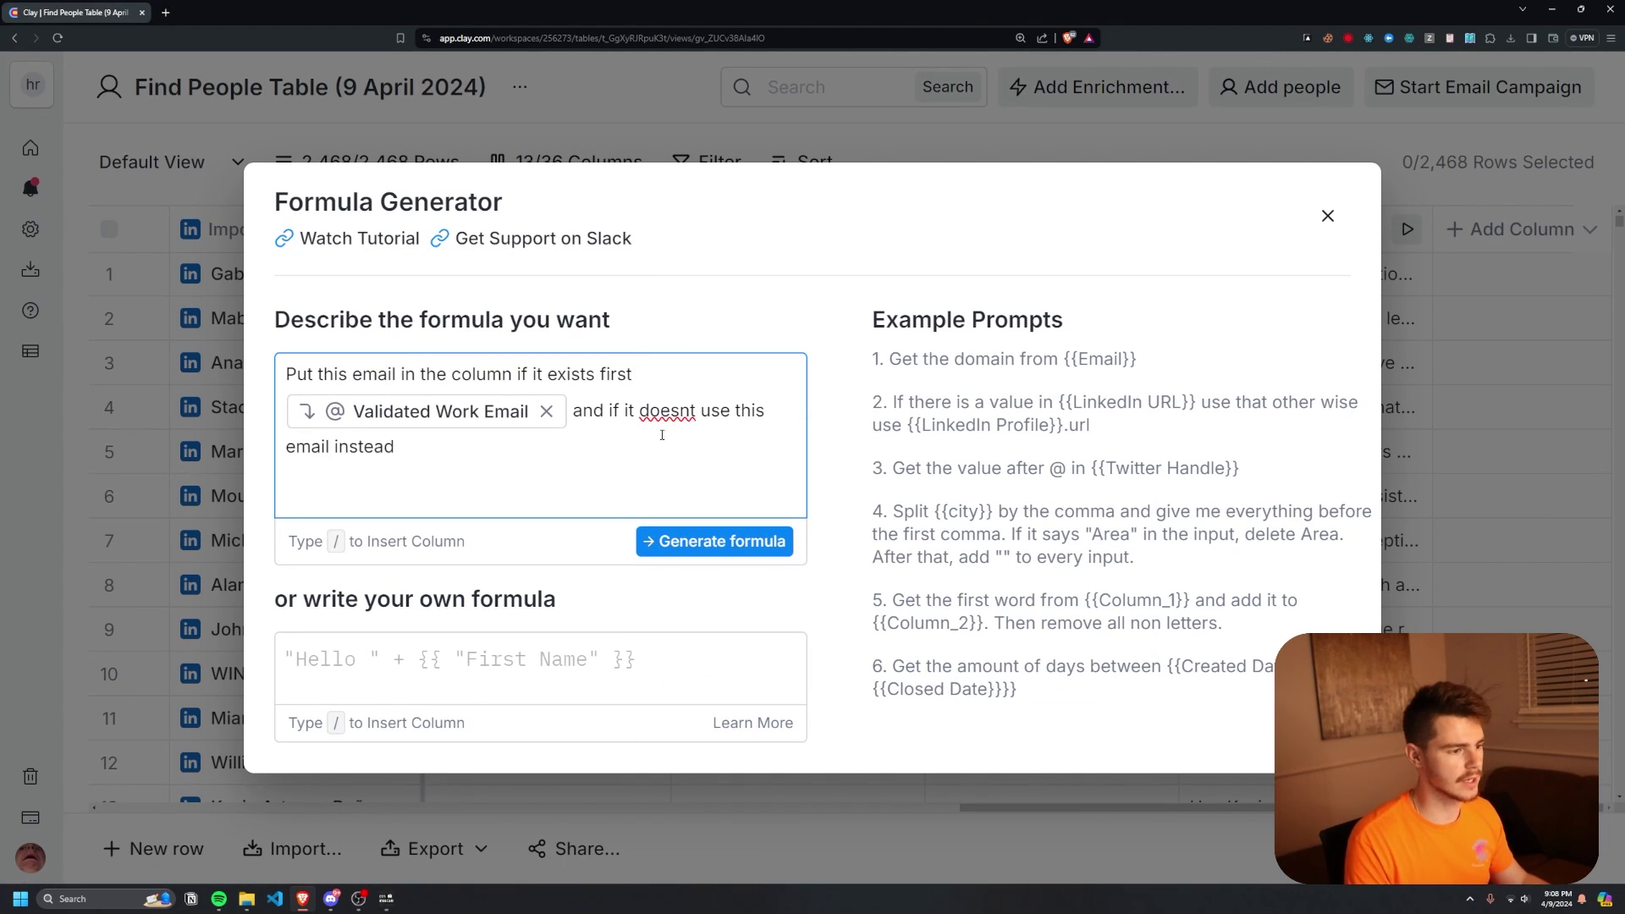
{"action": "mouse_move", "coordinate": [472, 434]}
{"action": "type", "text": "/"}
{"action": "scroll", "coordinate": [521, 703], "scroll_direction": "down", "scroll_amount": 4}
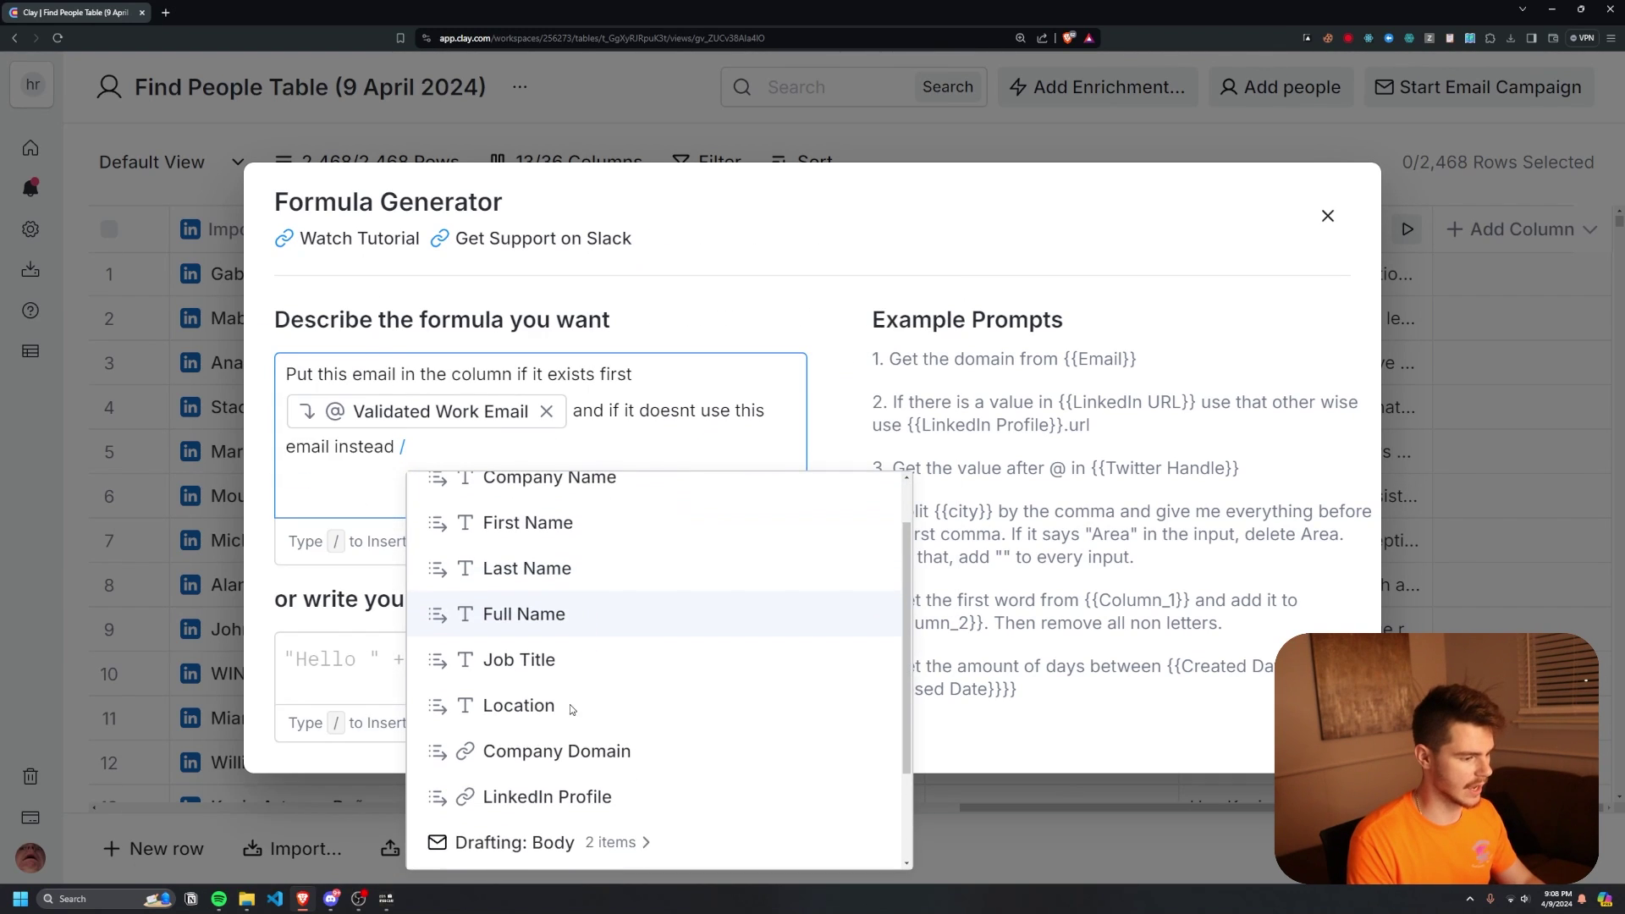
{"action": "left_click", "coordinate": [524, 797]}
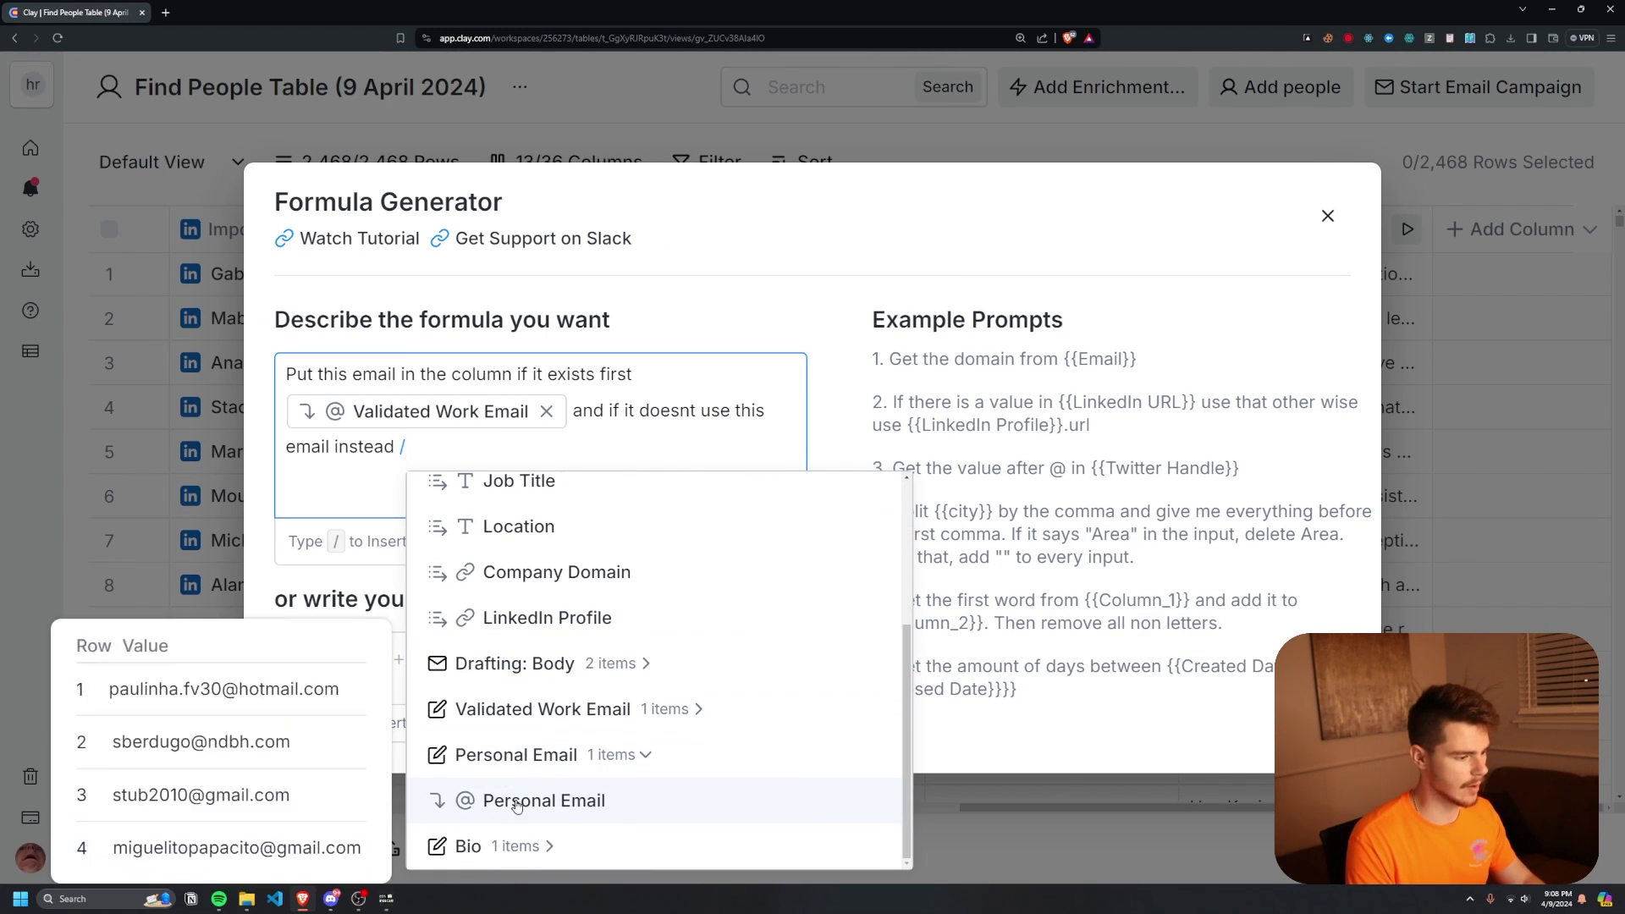
{"action": "left_click", "coordinate": [529, 795]}
{"action": "left_click", "coordinate": [693, 543]}
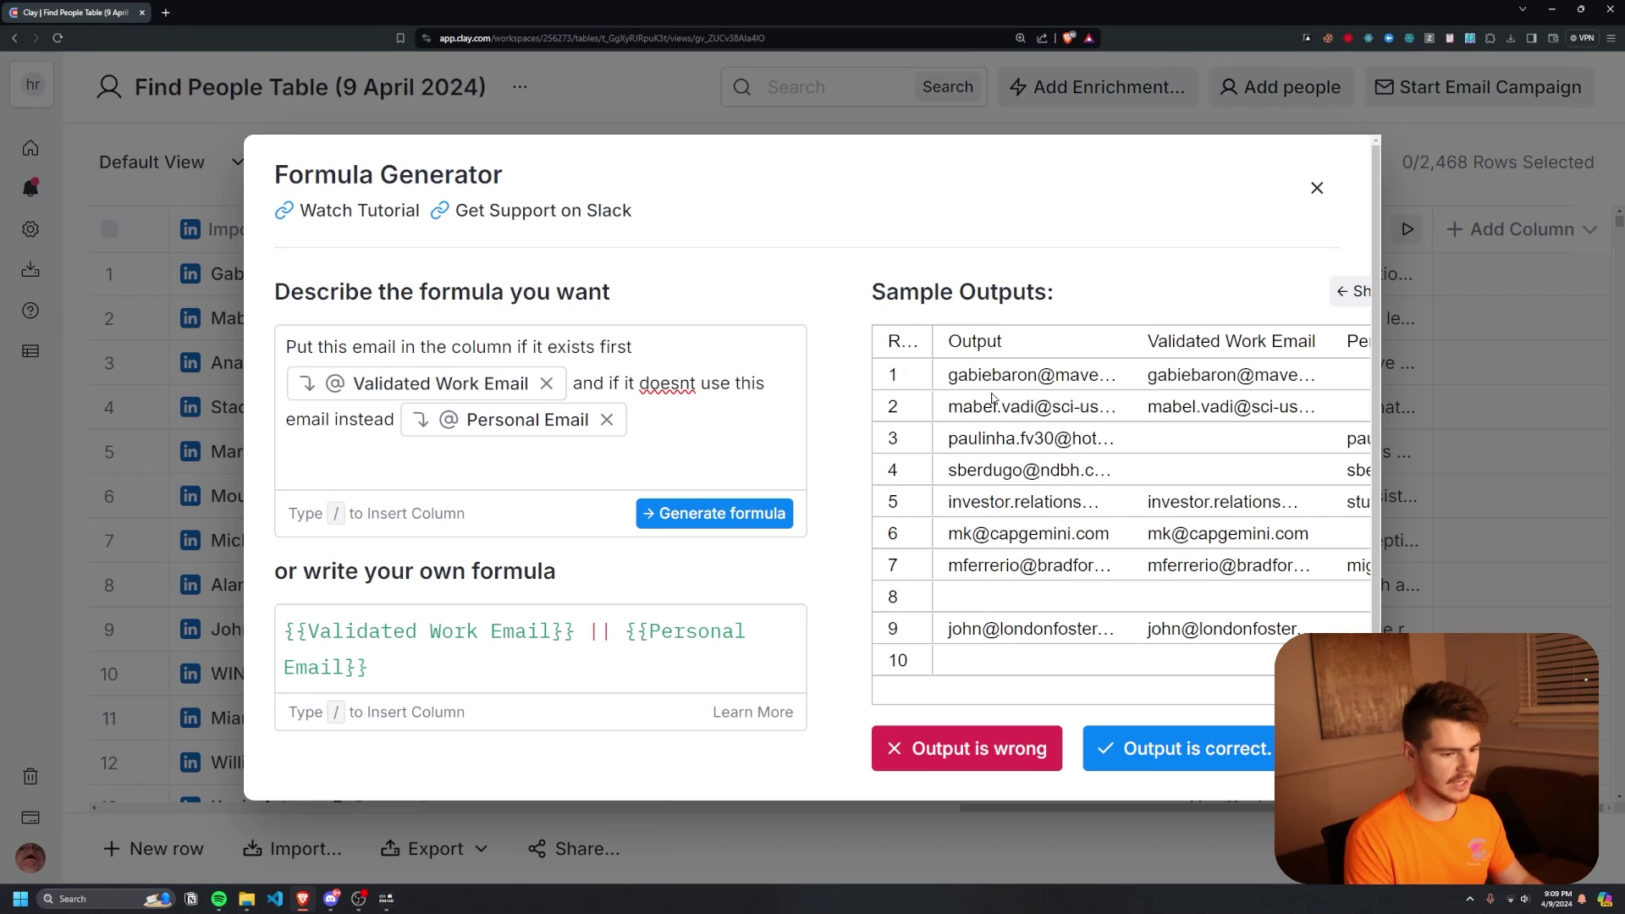
{"action": "left_click", "coordinate": [1237, 758]}
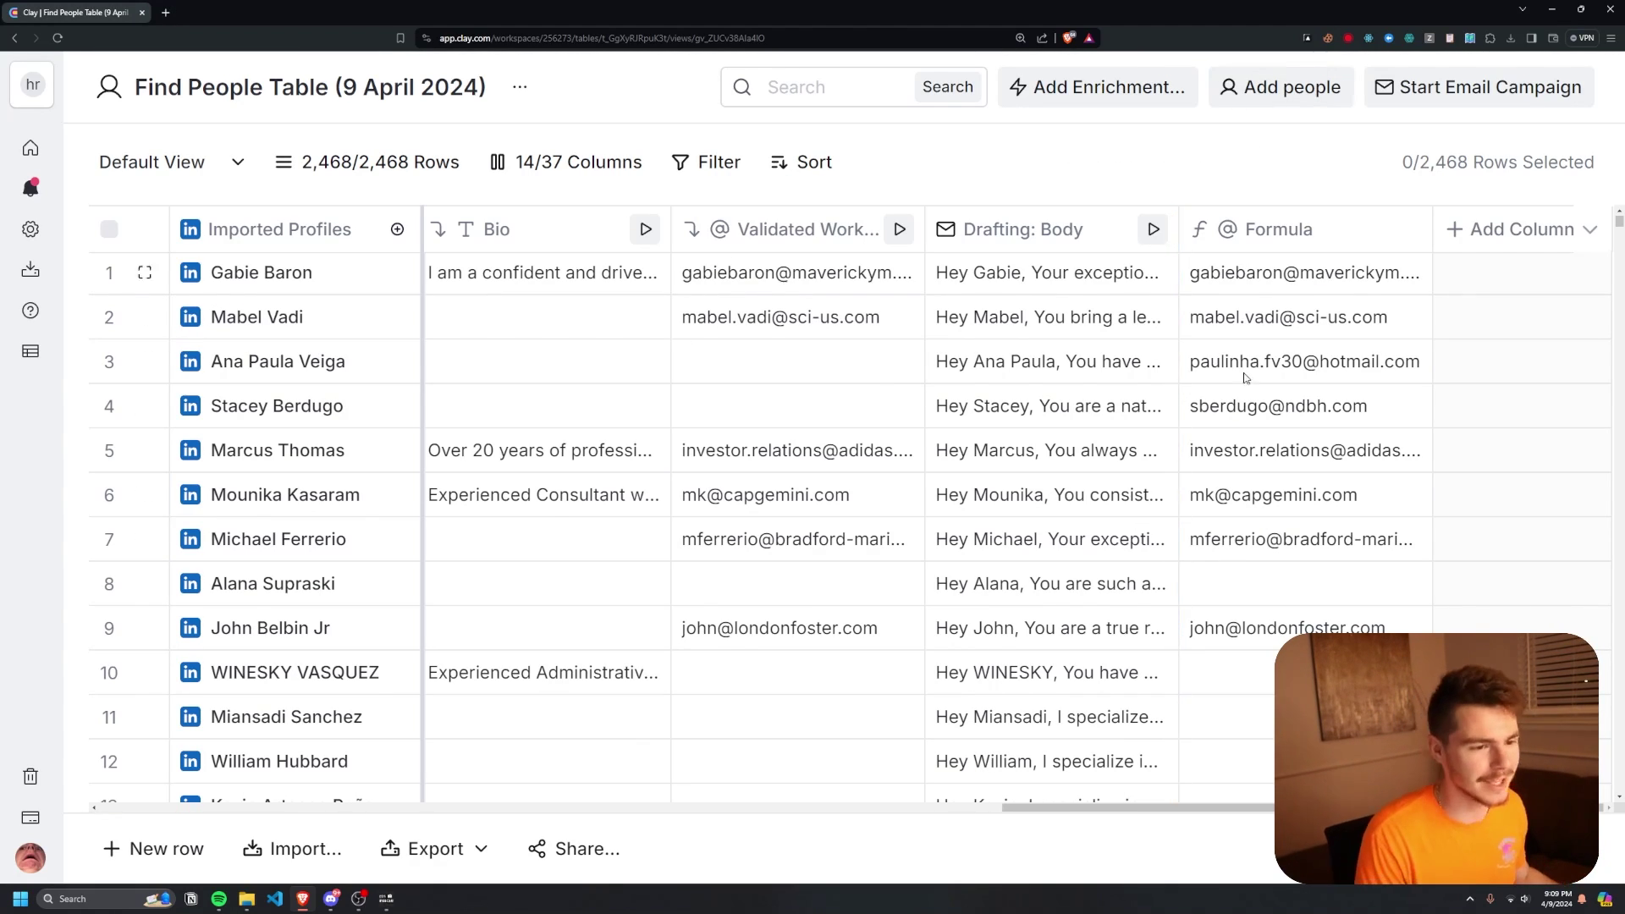
Try a Smartlead campaign setup with Formula as the email column, and leave it without creating the campaign.
{"action": "left_click", "coordinate": [1372, 88]}
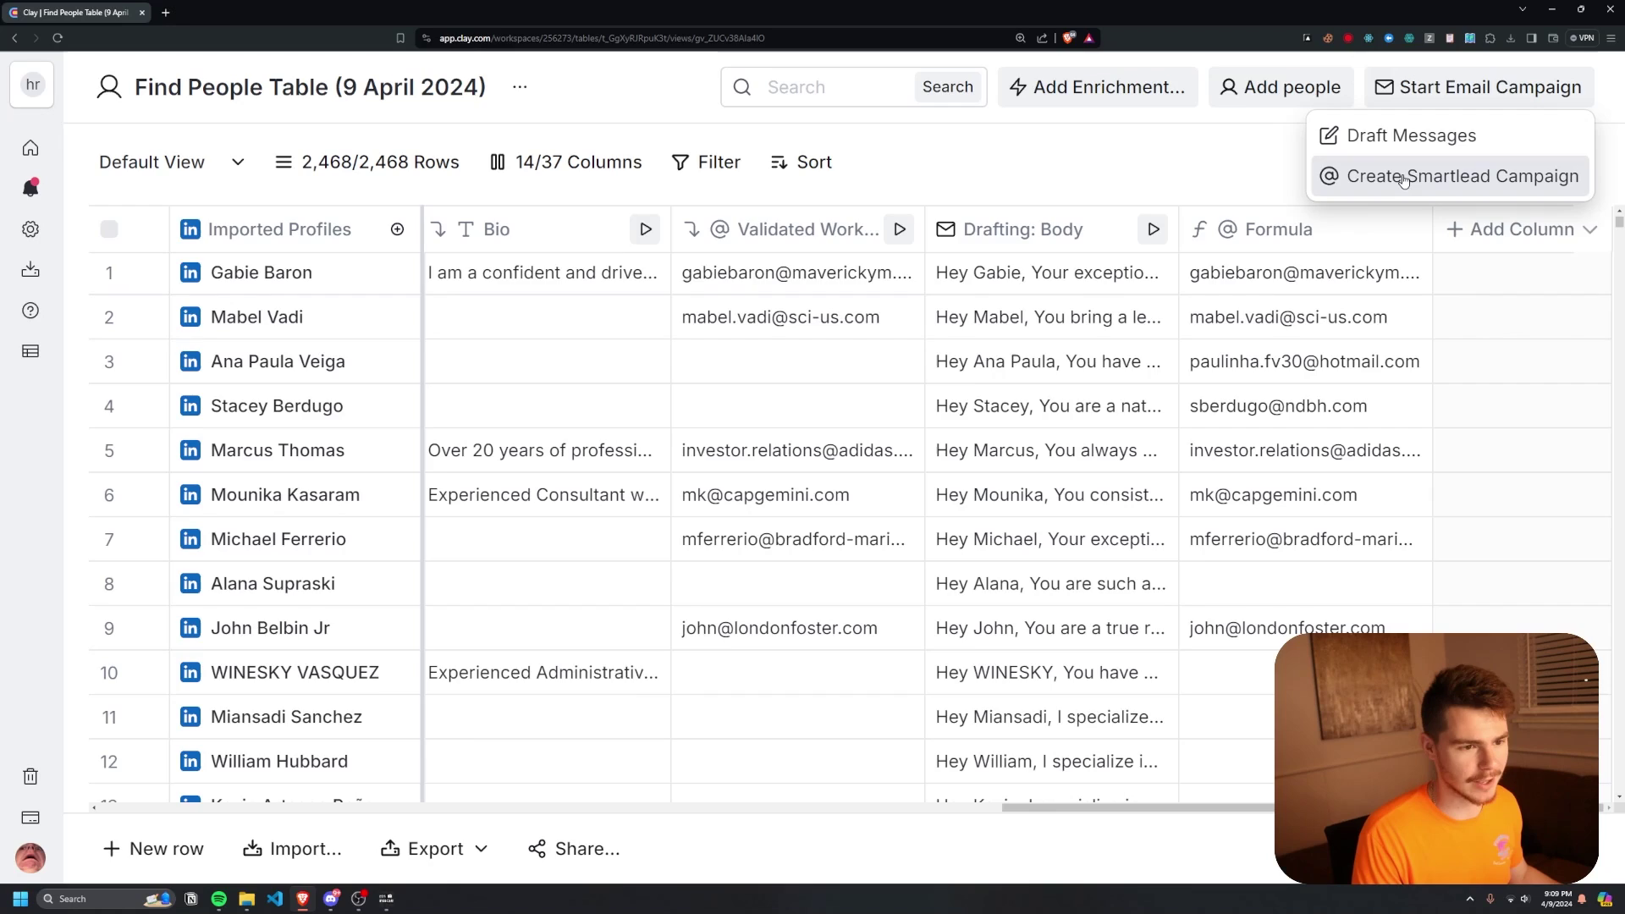
{"action": "left_click", "coordinate": [1439, 176]}
{"action": "left_click", "coordinate": [635, 594]}
{"action": "scroll", "coordinate": [644, 733], "scroll_direction": "down", "scroll_amount": 5}
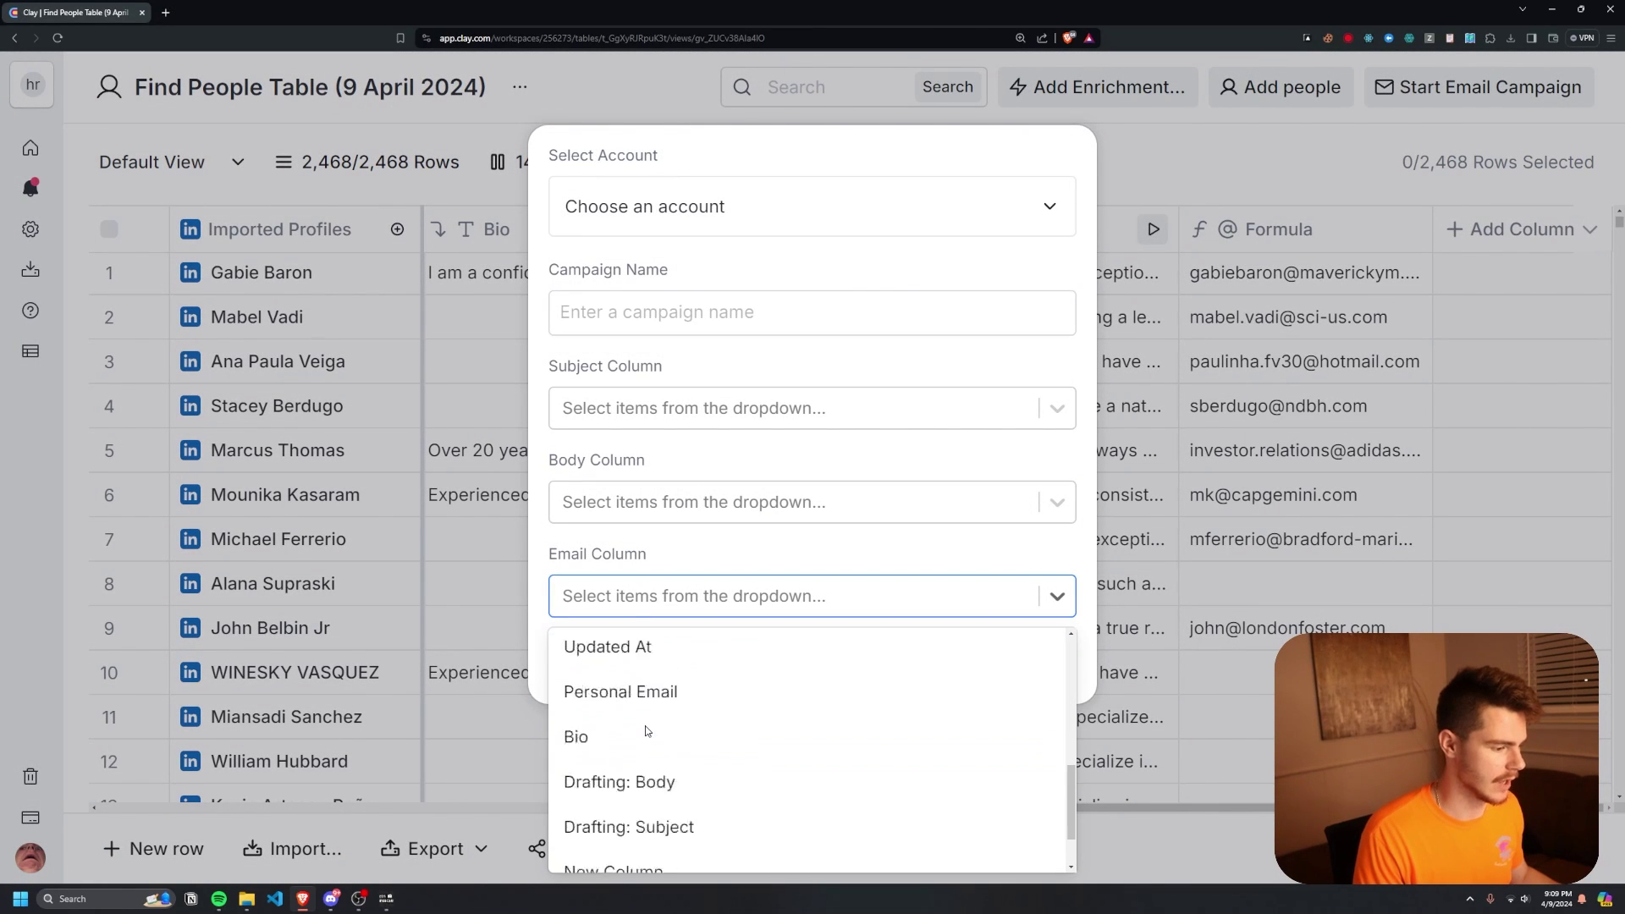
{"action": "left_click", "coordinate": [643, 838]}
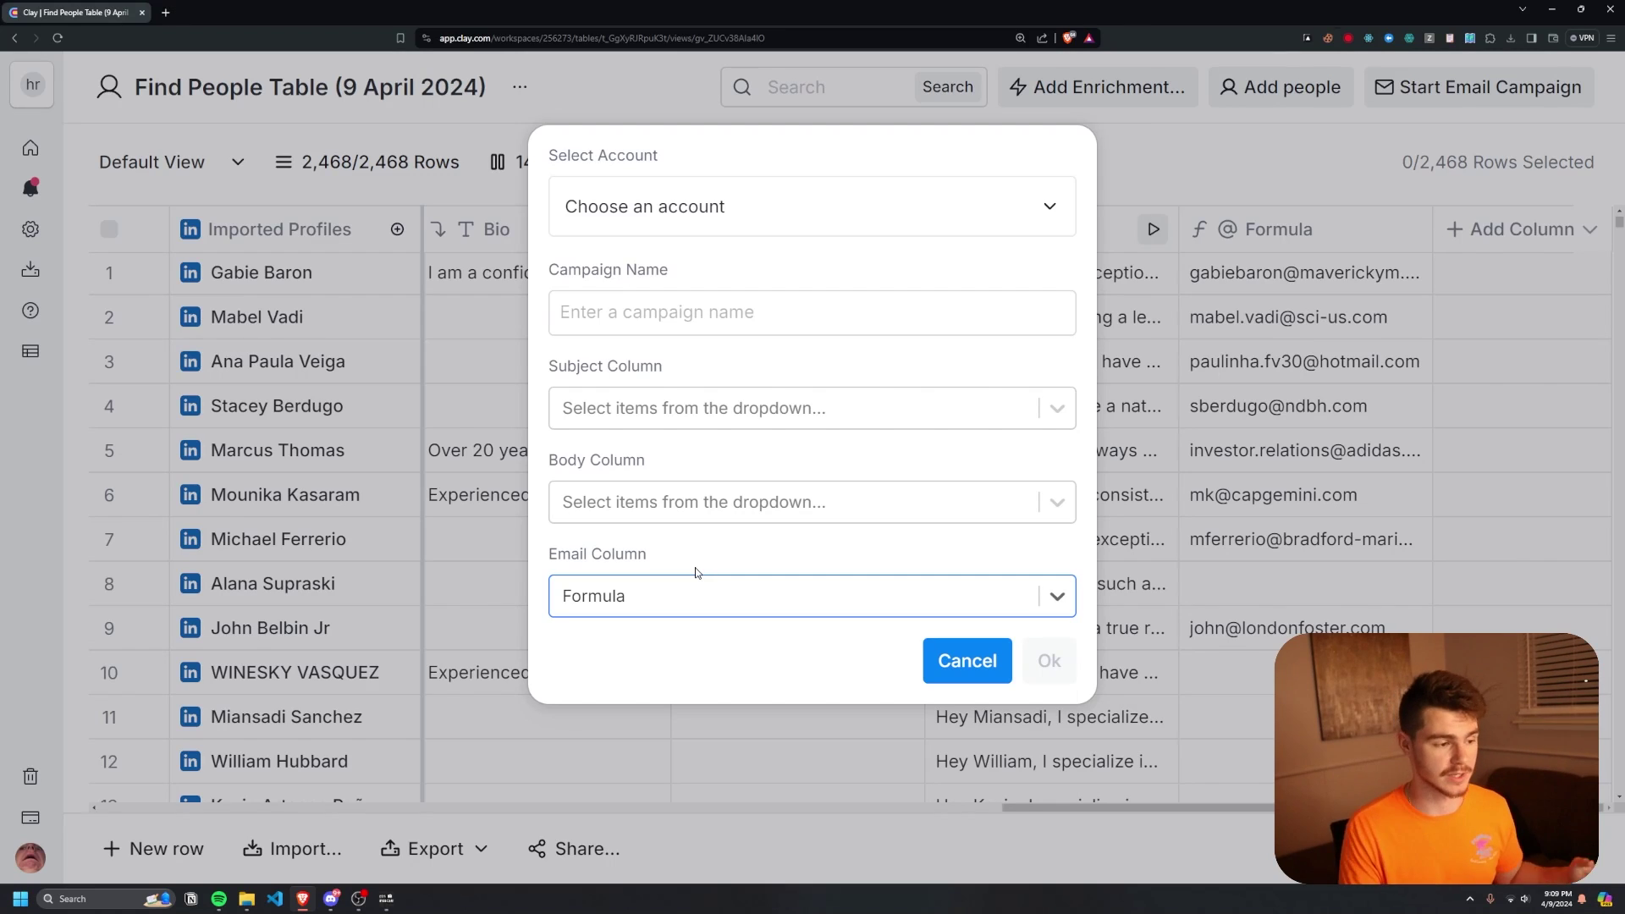
{"action": "key", "text": "Escape"}
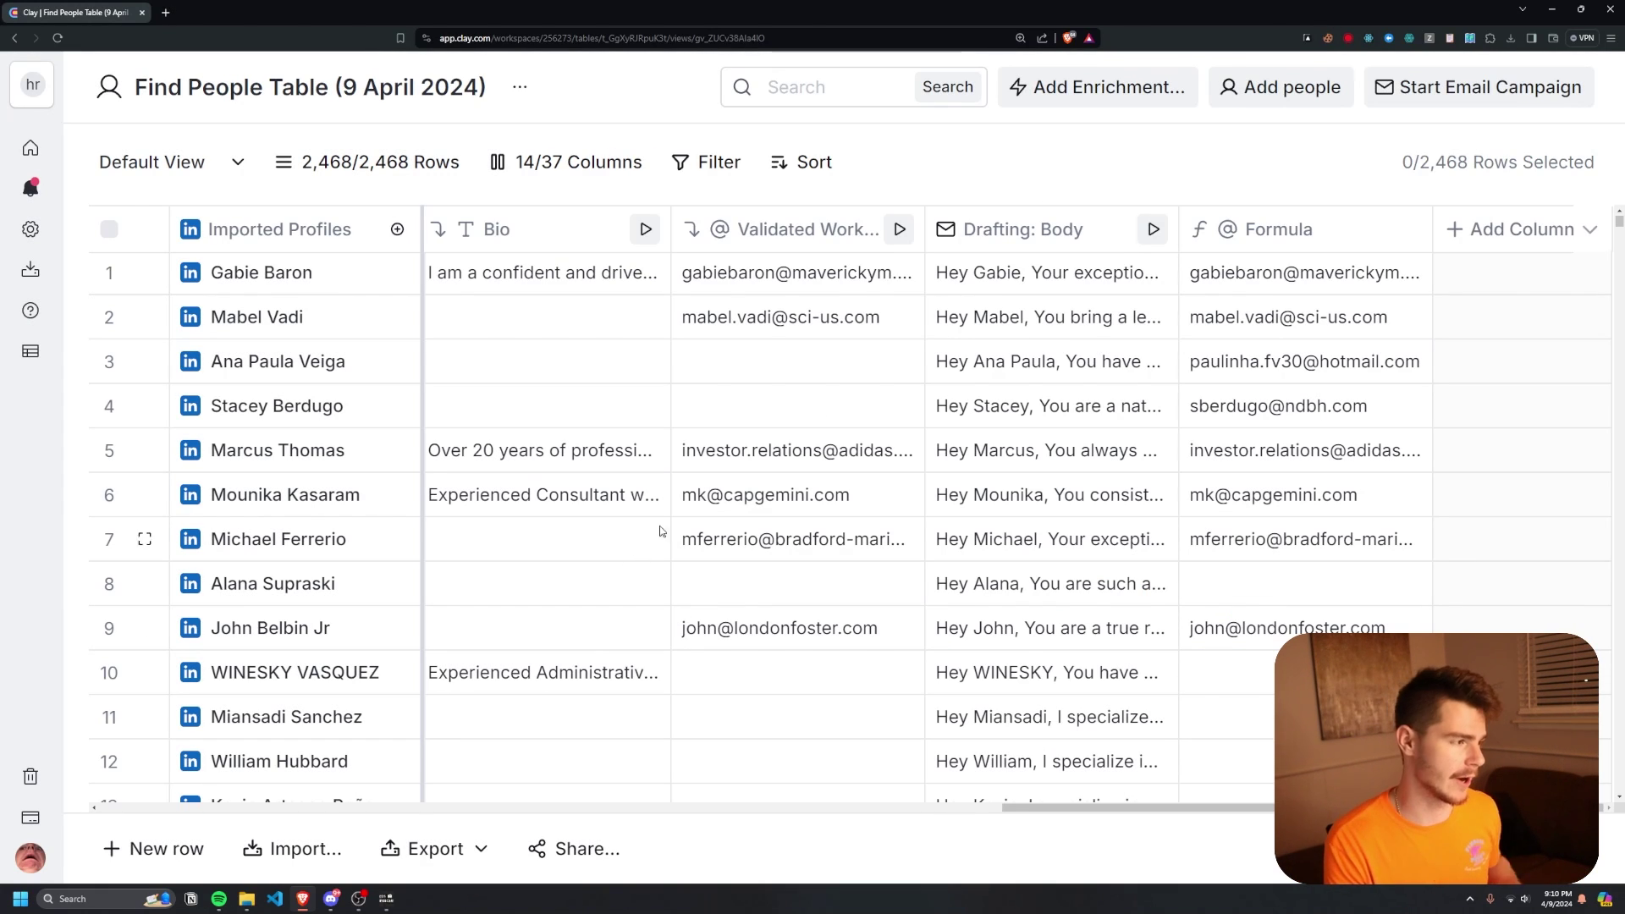
Select all rows of the table and download the view as a CSV file under the suggested name.
{"action": "left_click", "coordinate": [111, 229]}
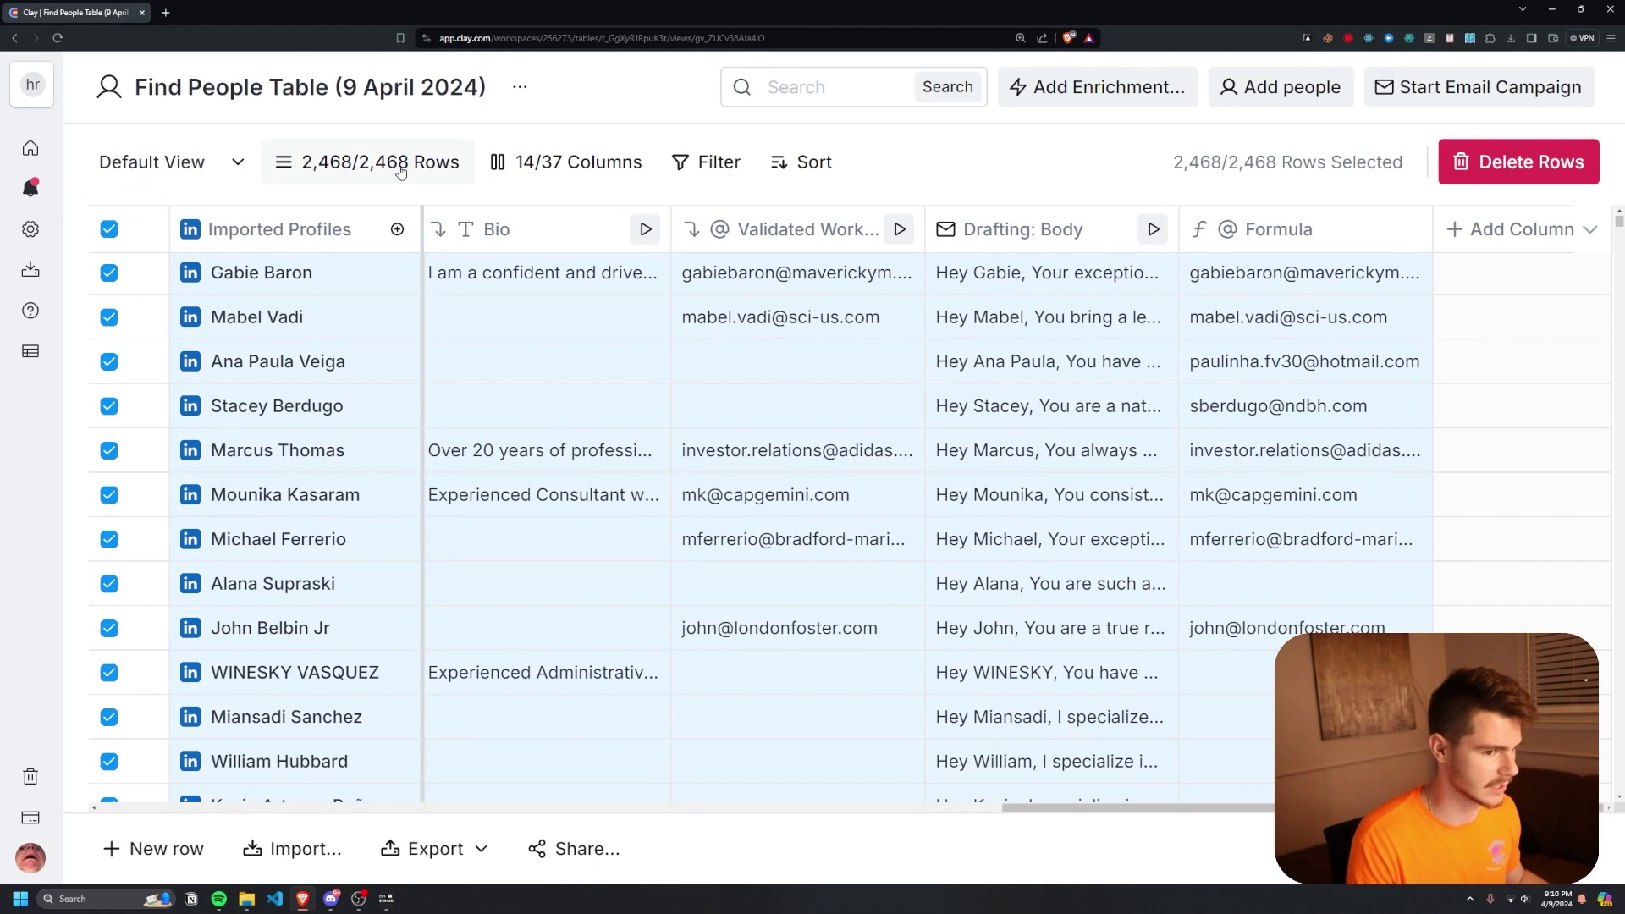
{"action": "left_click", "coordinate": [424, 844]}
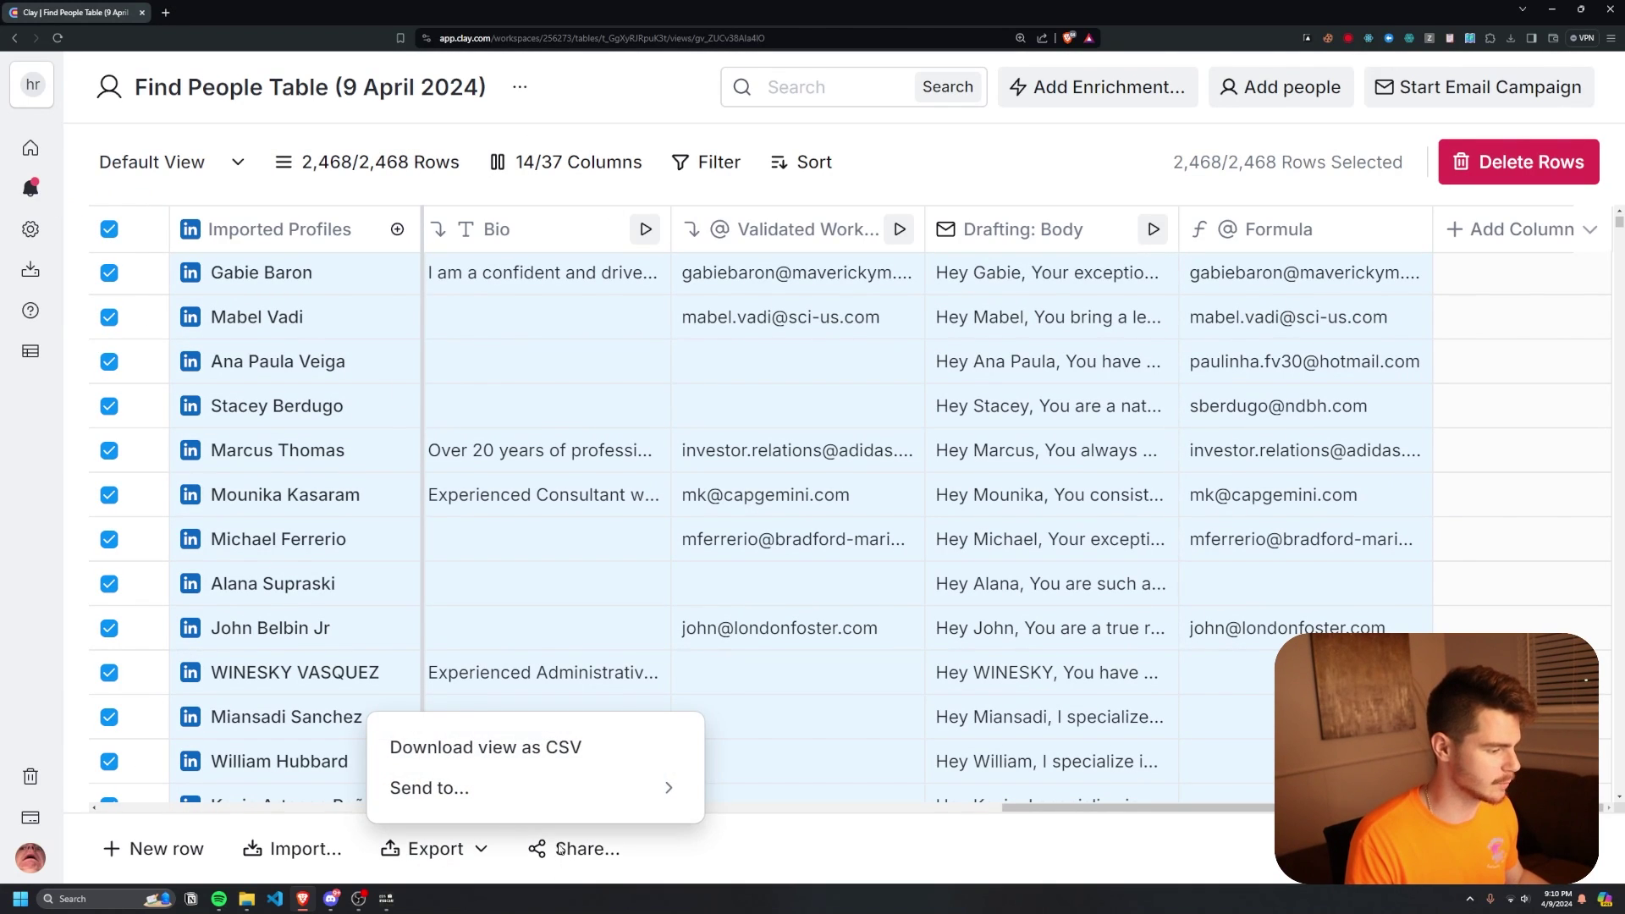
{"action": "left_click", "coordinate": [561, 748]}
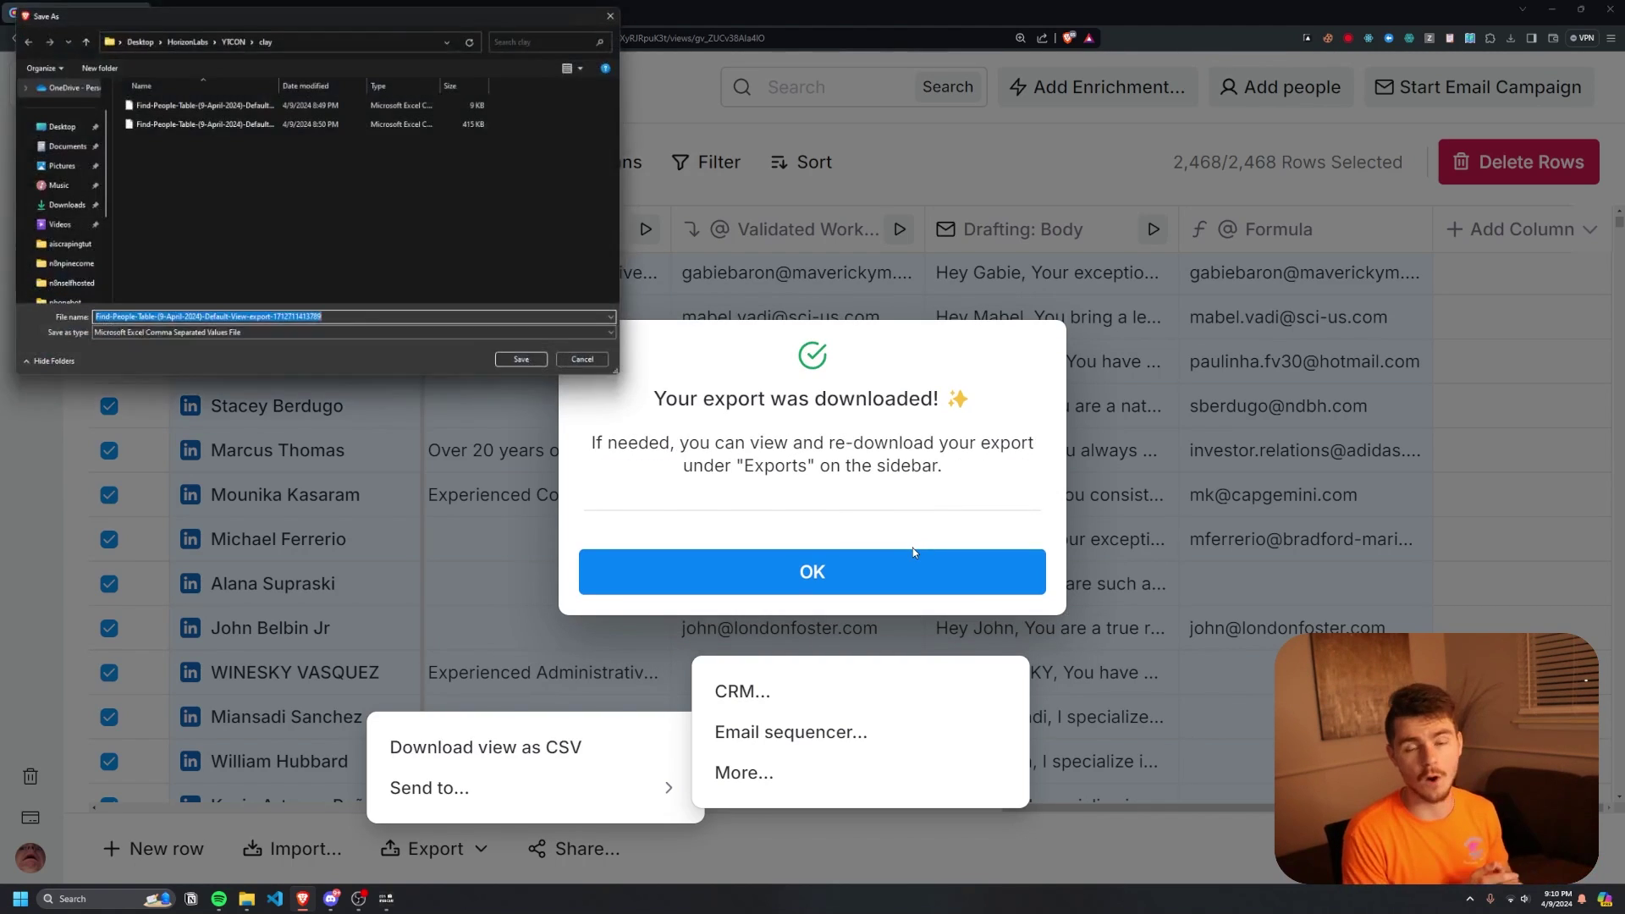
{"action": "key", "text": "Return"}
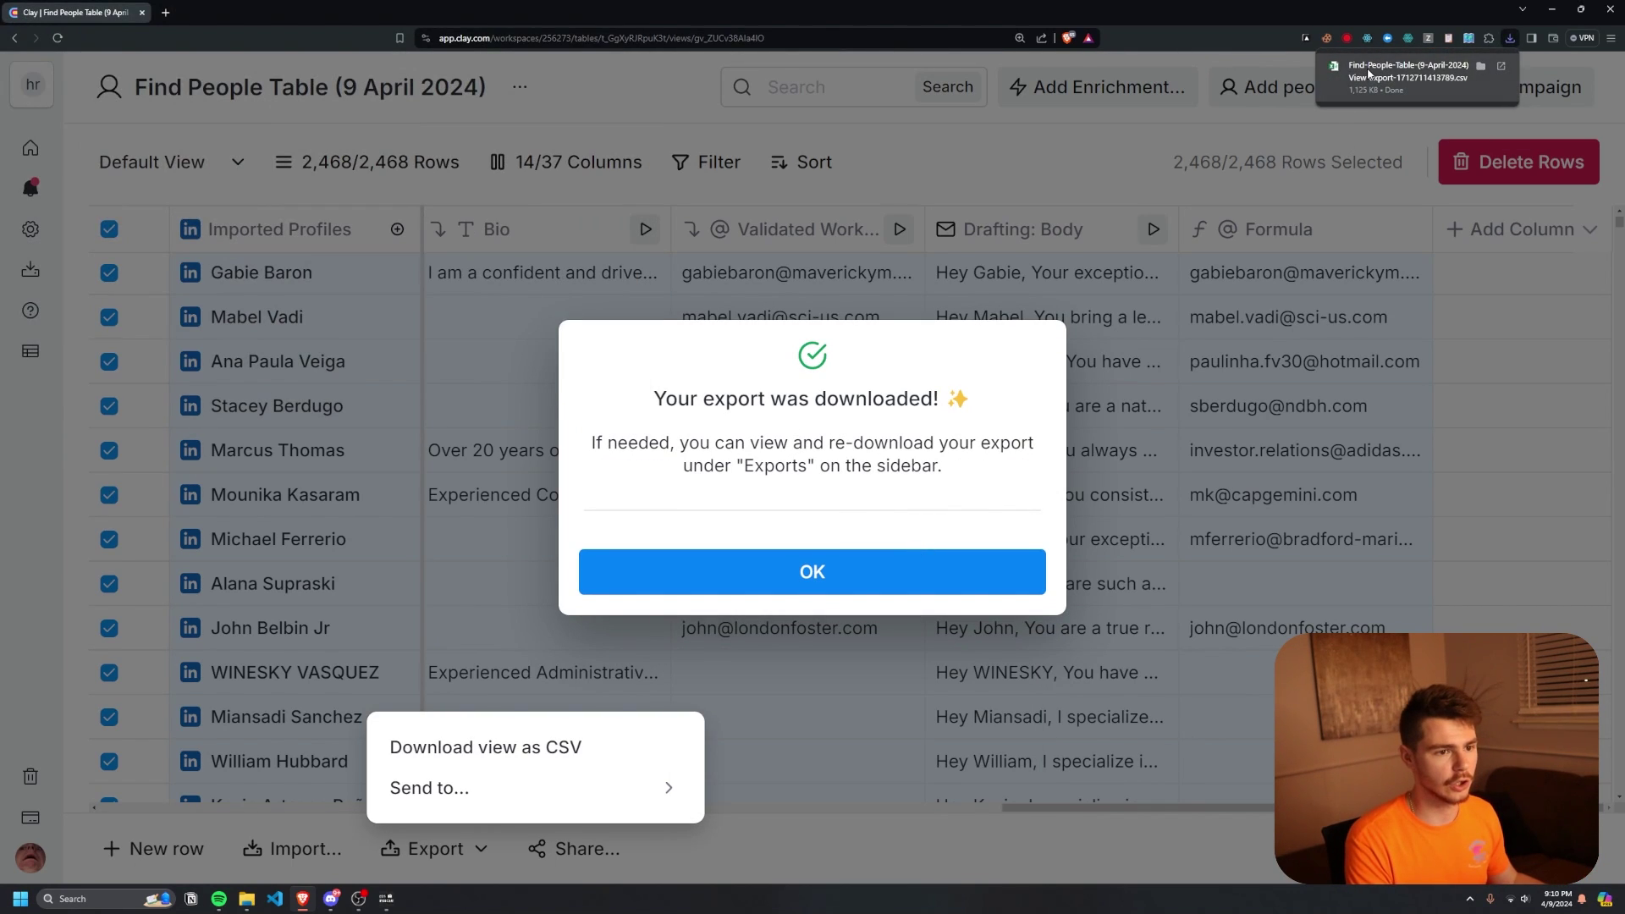
Open the exported CSV in Excel and fit the column widths from LinkedIn Profile through Drafting: Body to their contents.
{"action": "scroll", "coordinate": [868, 377], "scroll_direction": "up", "scroll_amount": 4}
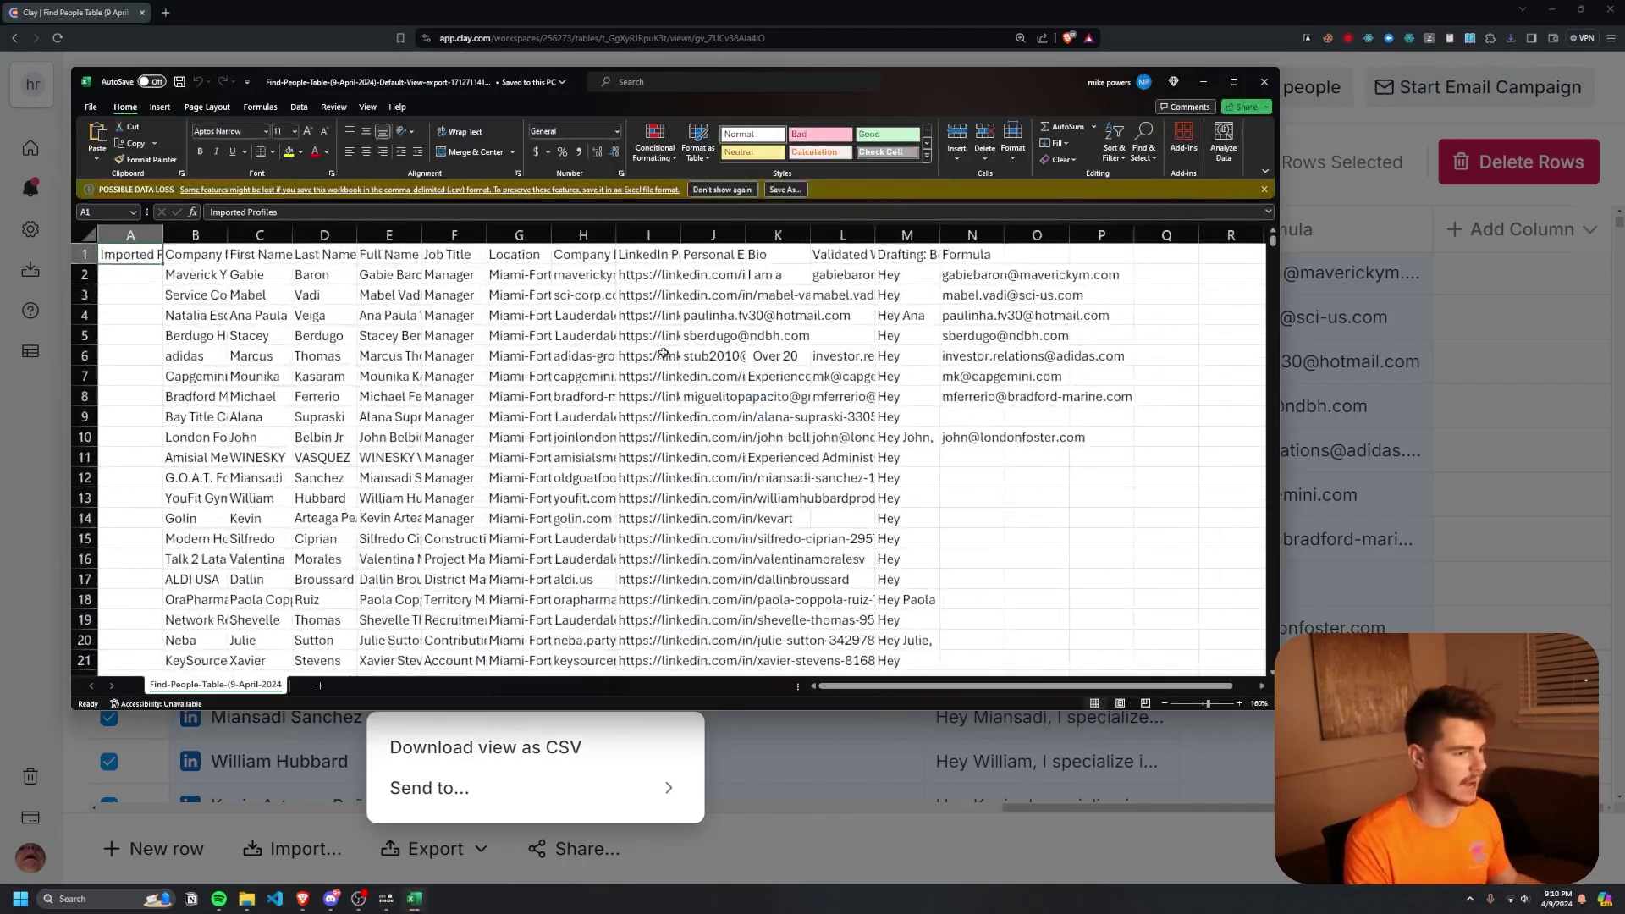
{"action": "left_click", "coordinate": [648, 254]}
{"action": "double_click", "coordinate": [681, 234]}
{"action": "double_click", "coordinate": [452, 237]}
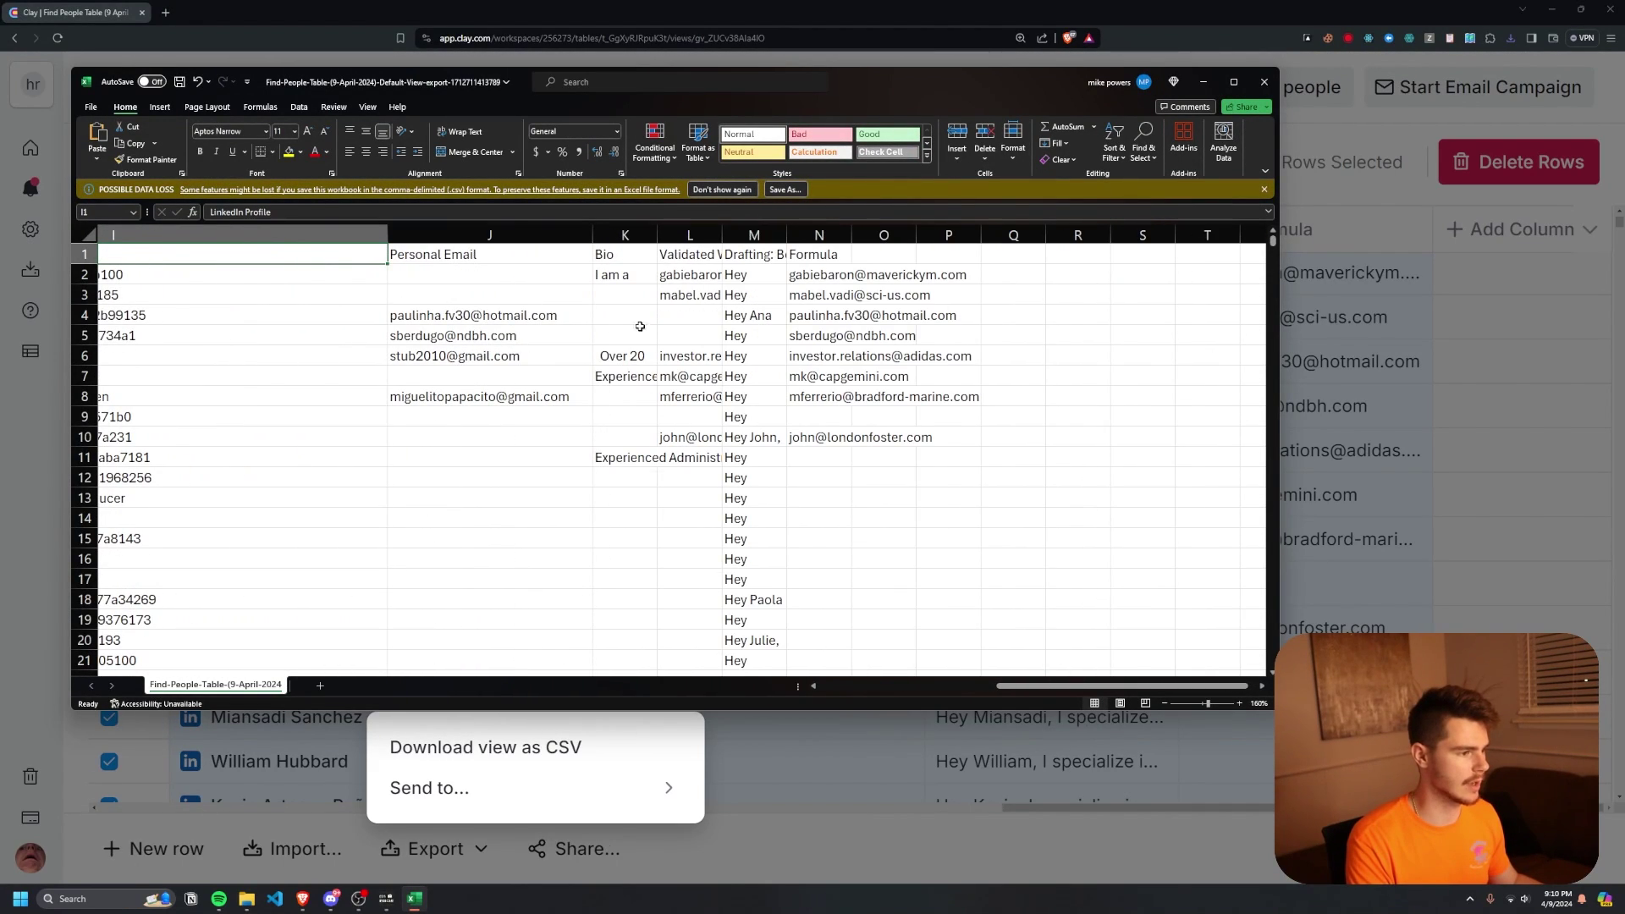
{"action": "double_click", "coordinate": [658, 235]}
{"action": "scroll", "coordinate": [846, 423], "scroll_direction": "right", "scroll_amount": 5}
{"action": "left_click", "coordinate": [1068, 234]}
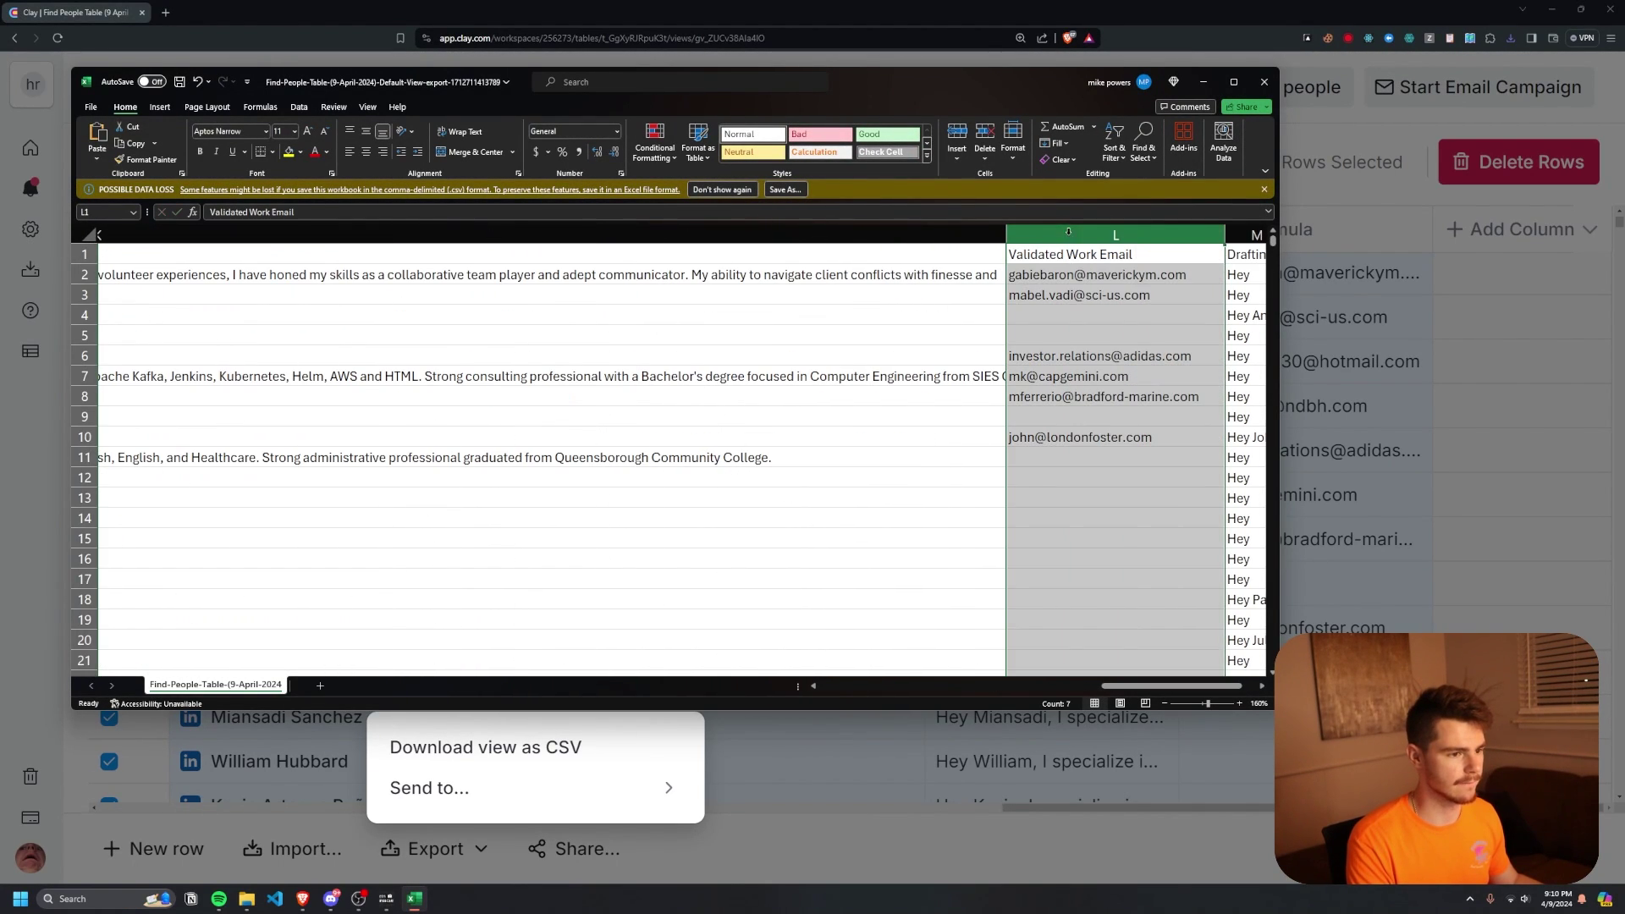
{"action": "scroll", "coordinate": [1100, 508], "scroll_direction": "right", "scroll_amount": 3}
{"action": "left_click", "coordinate": [1088, 457]}
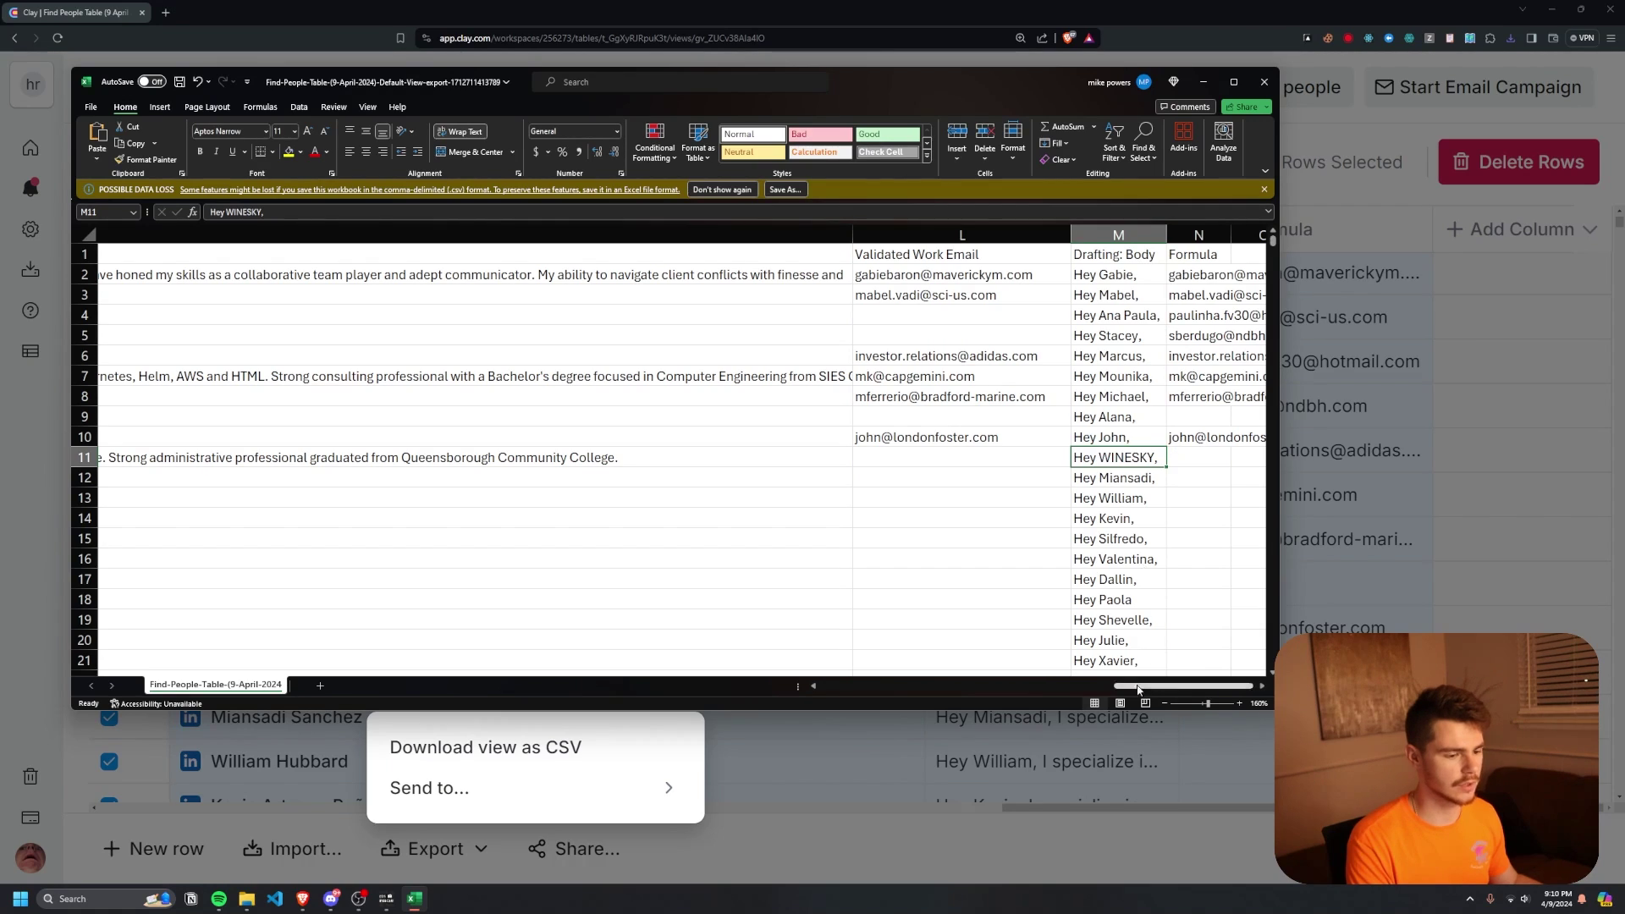
Expand the formula bar and read through the full drafted email body in cell M280.
{"action": "mouse_move", "coordinate": [1185, 687]}
{"action": "left_mouse_down"}
{"action": "mouse_move", "coordinate": [1199, 692]}
{"action": "mouse_move", "coordinate": [1144, 671]}
{"action": "mouse_move", "coordinate": [1156, 682]}
{"action": "left_mouse_up"}
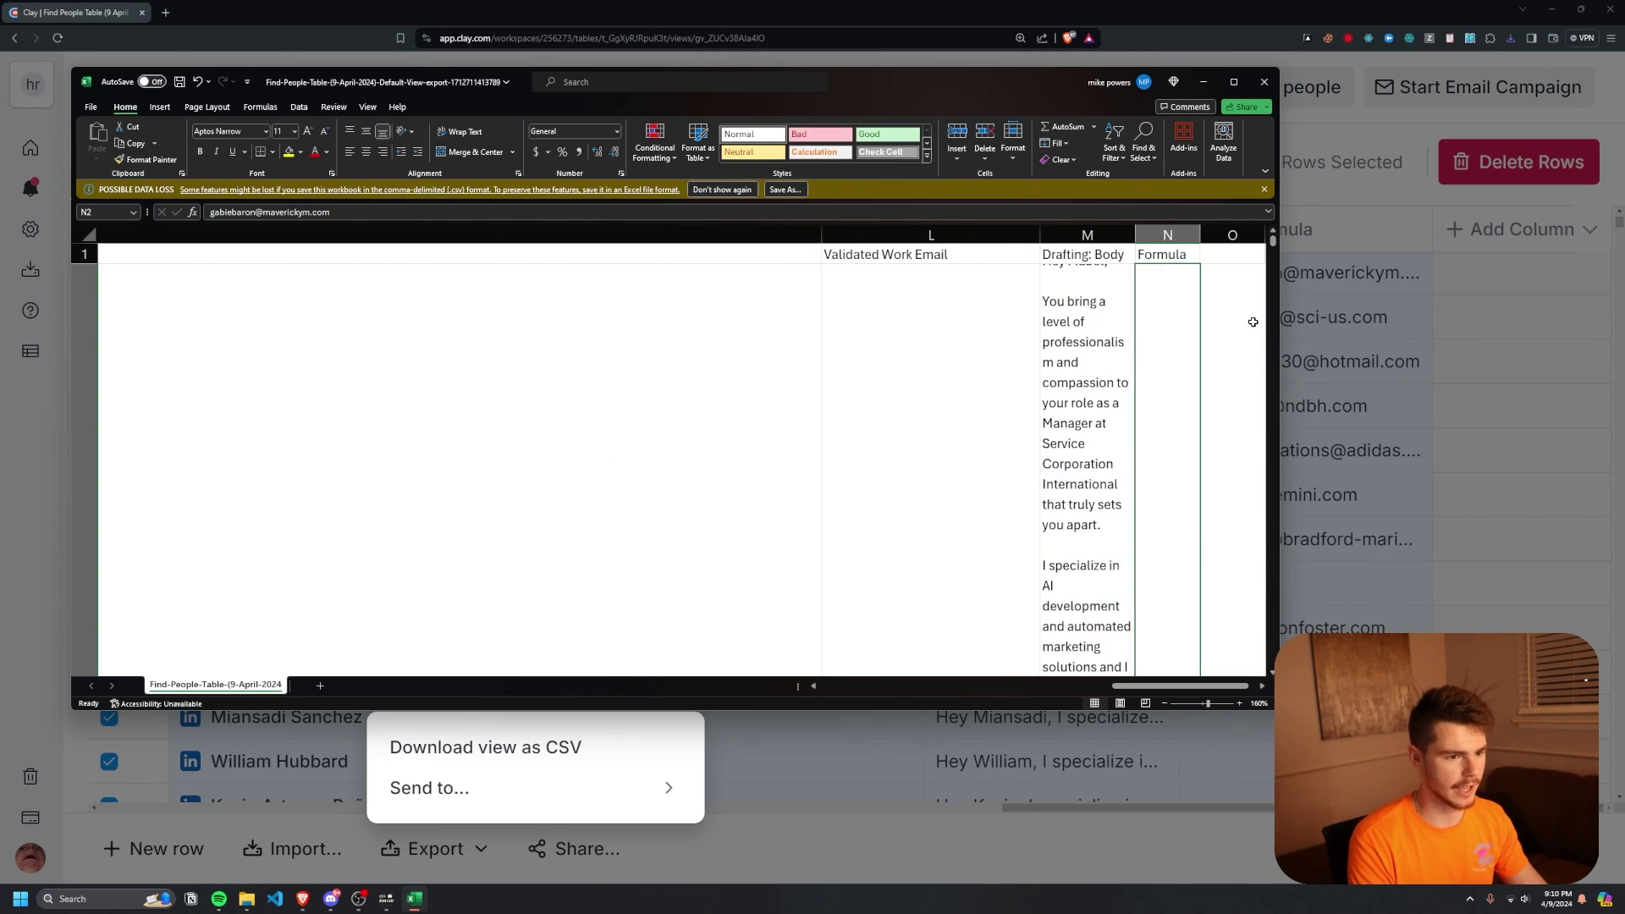
{"action": "left_click_drag", "start_coordinate": [1274, 241], "coordinate": [1273, 294]}
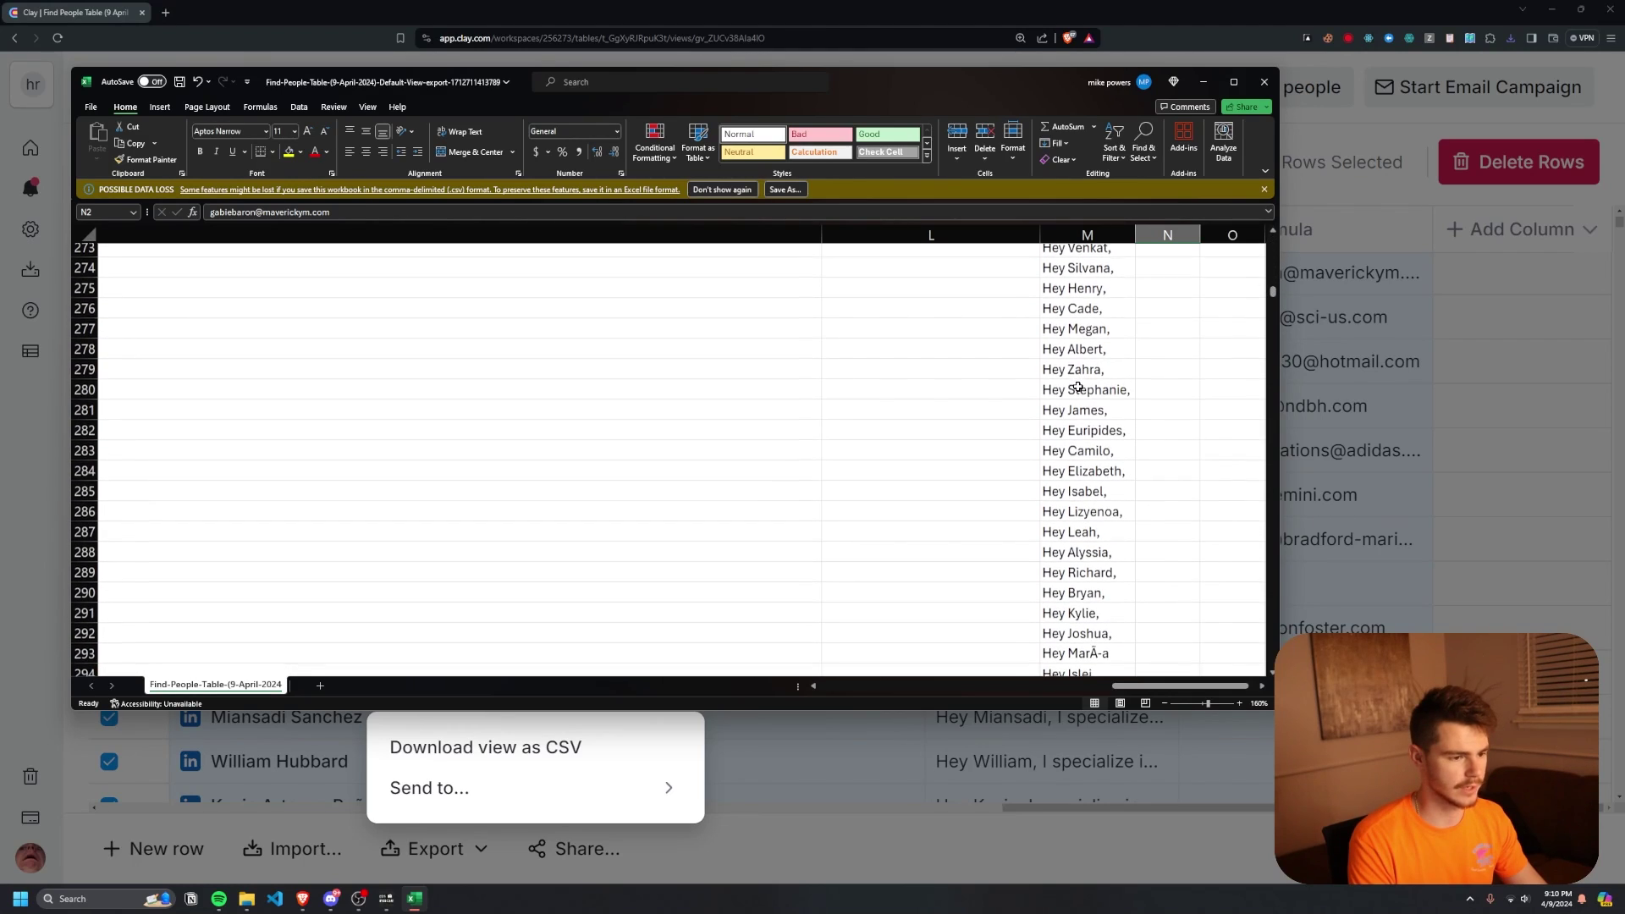
{"action": "left_click", "coordinate": [1088, 389]}
{"action": "left_click", "coordinate": [355, 212]}
{"action": "left_click", "coordinate": [1266, 212]}
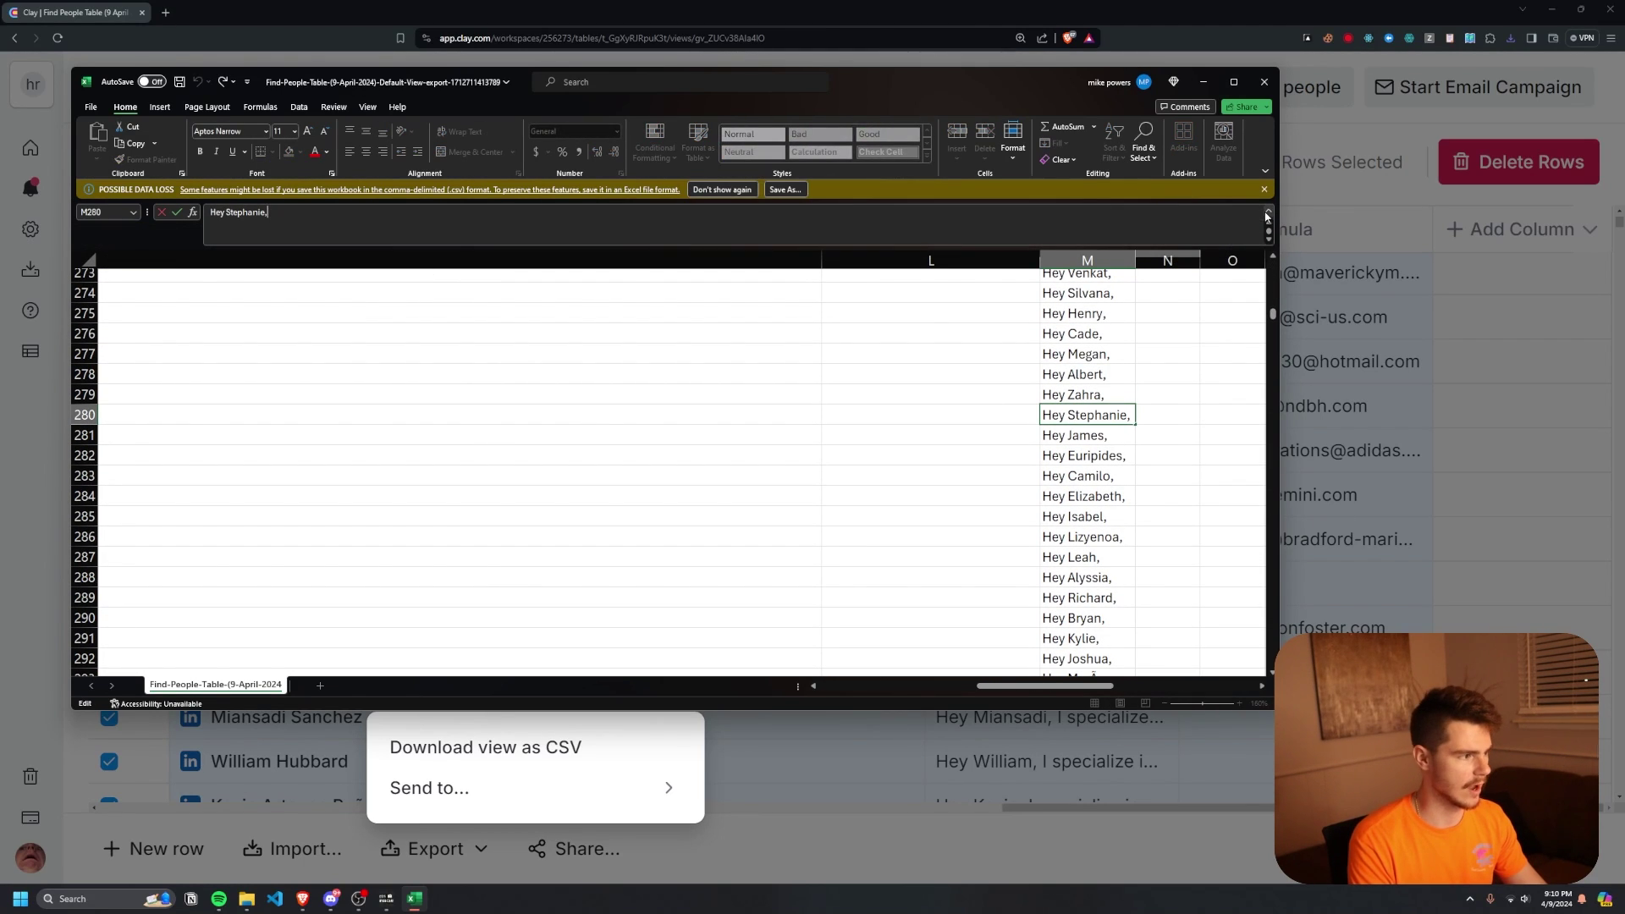
{"action": "scroll", "coordinate": [440, 227], "scroll_direction": "down", "scroll_amount": 5}
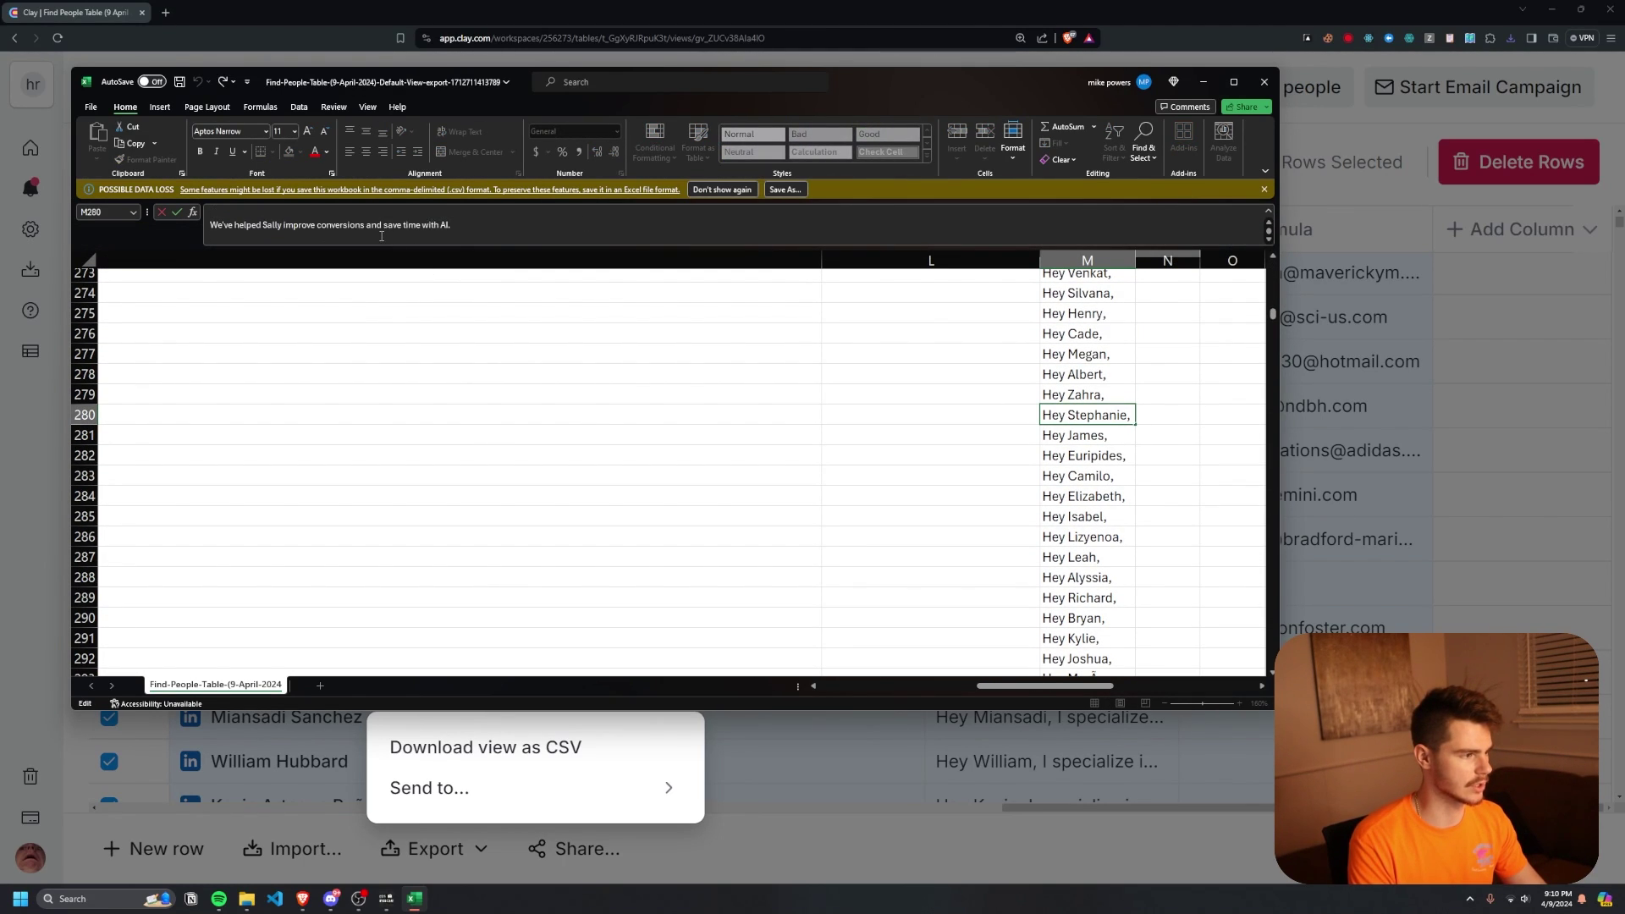
{"action": "scroll", "coordinate": [379, 236], "scroll_direction": "up", "scroll_amount": 4}
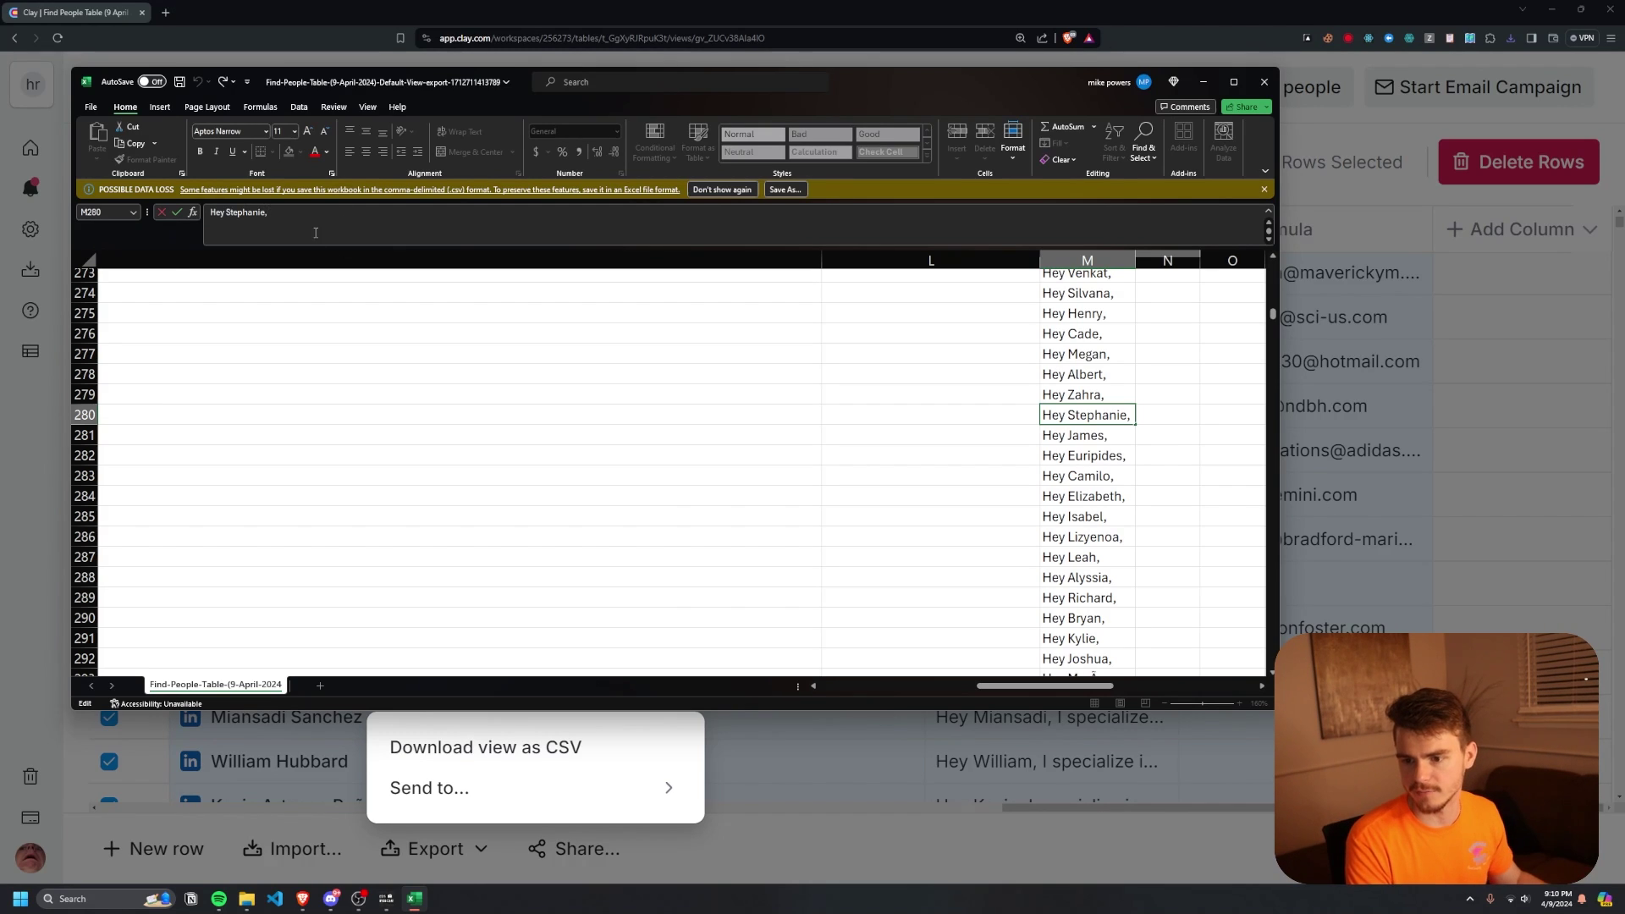
Return to the first rows and select the combined emails in the Formula column, N2 through N10.
{"action": "key", "text": "ctrl+y"}
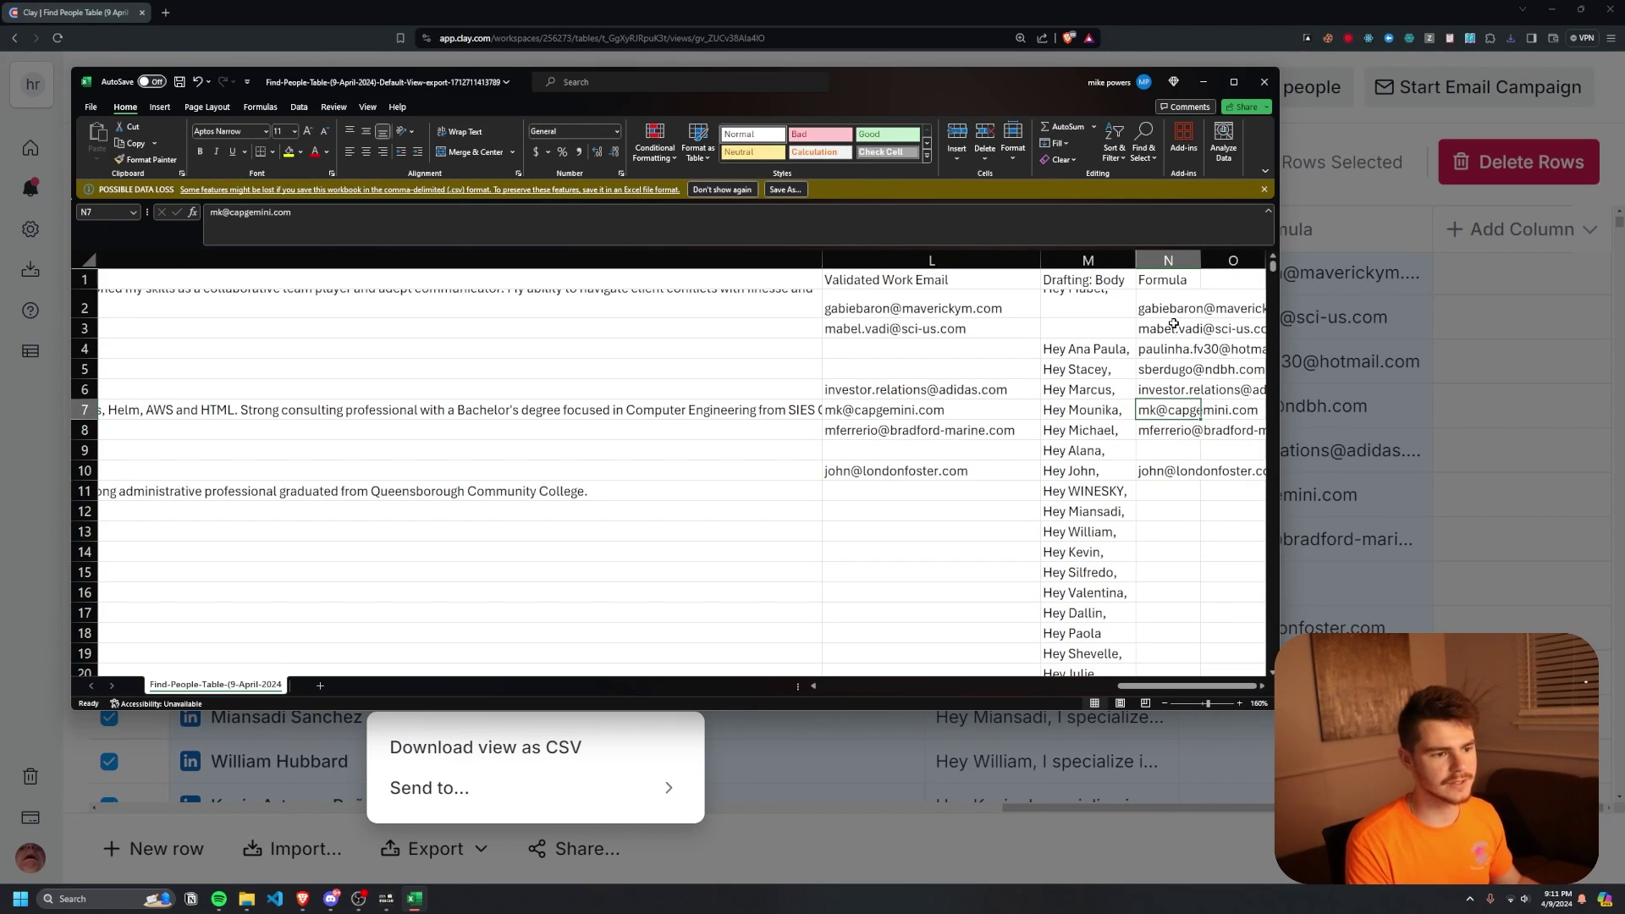
{"action": "left_click_drag", "start_coordinate": [1167, 293], "coordinate": [1168, 474]}
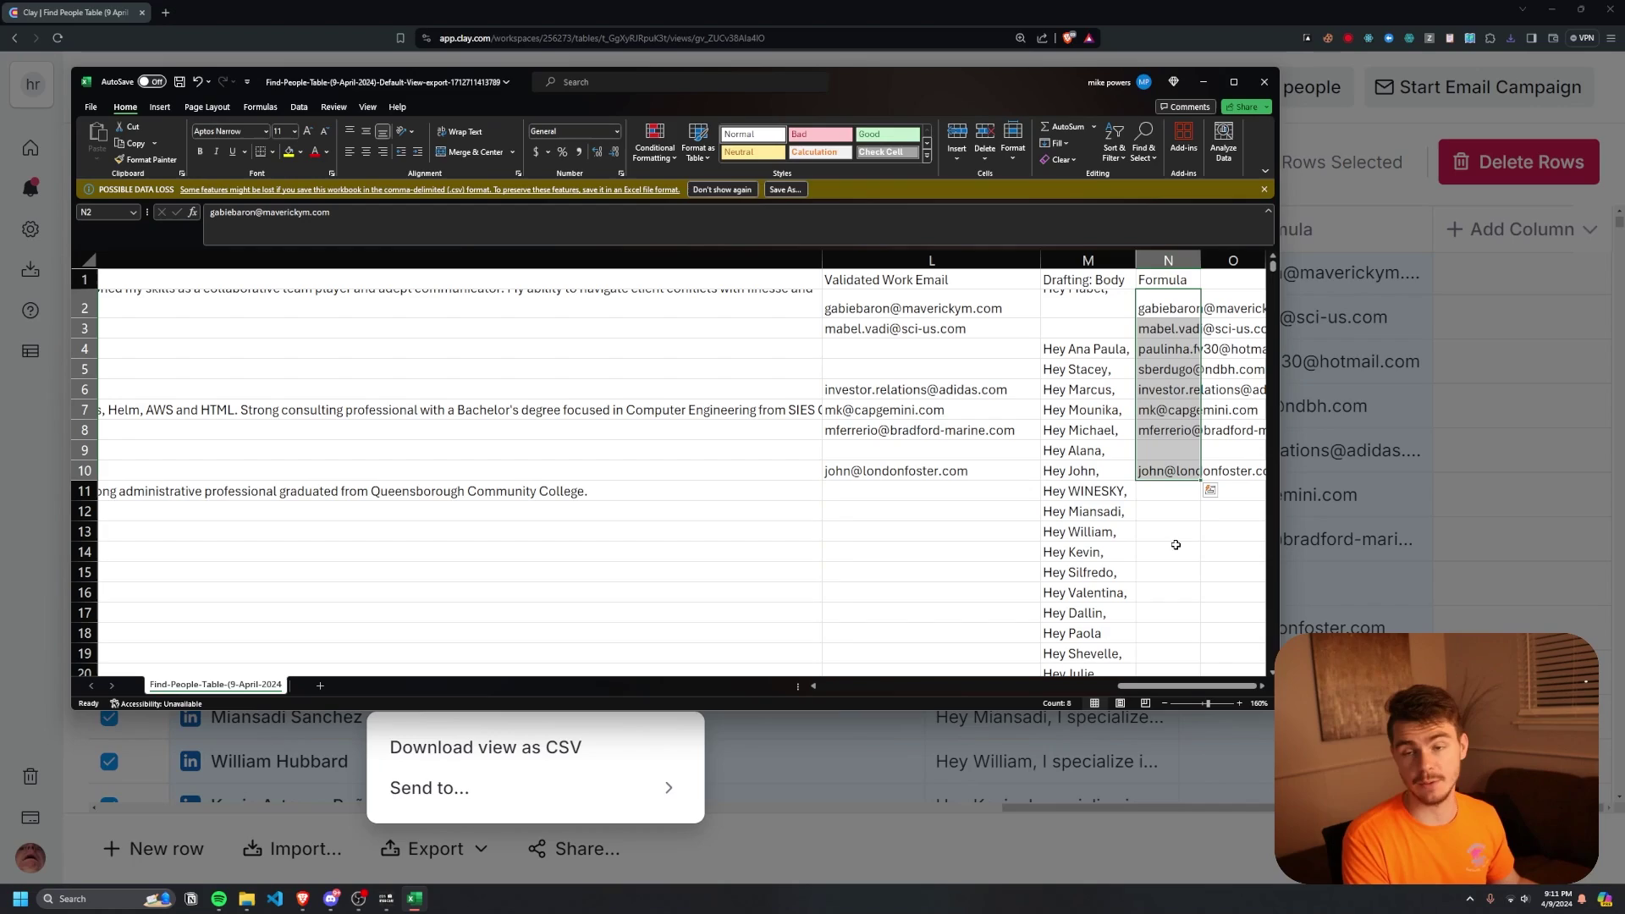